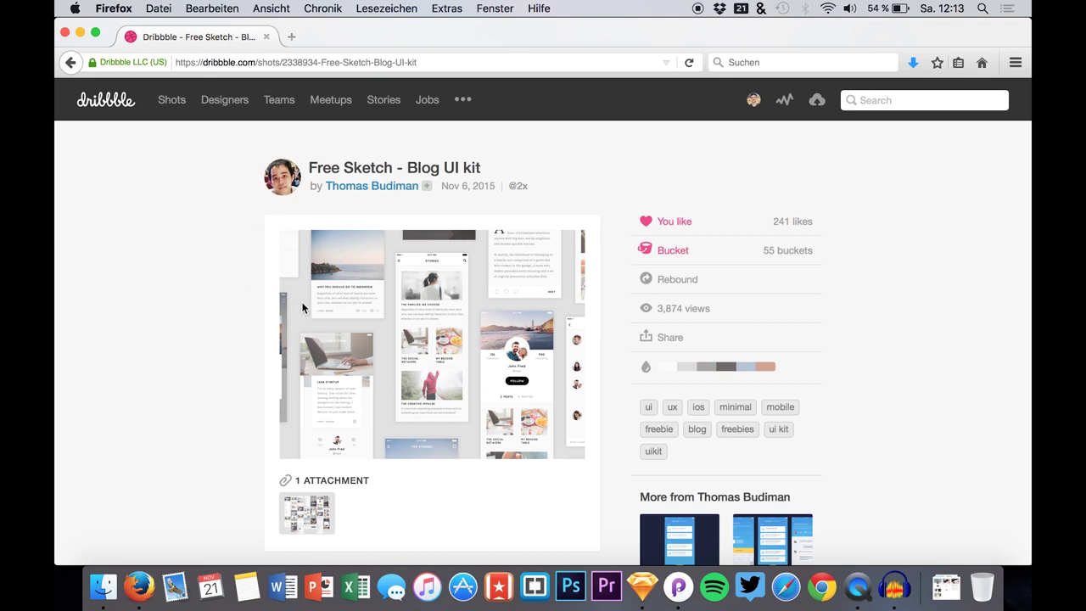
- Open the full-size attachment of the Free Sketch - Blog UI kit shot, examine its app screens, and return to the shot page
scroll(344, 301, down, 2)
scroll(344, 307, up, 2)
click(335, 505)
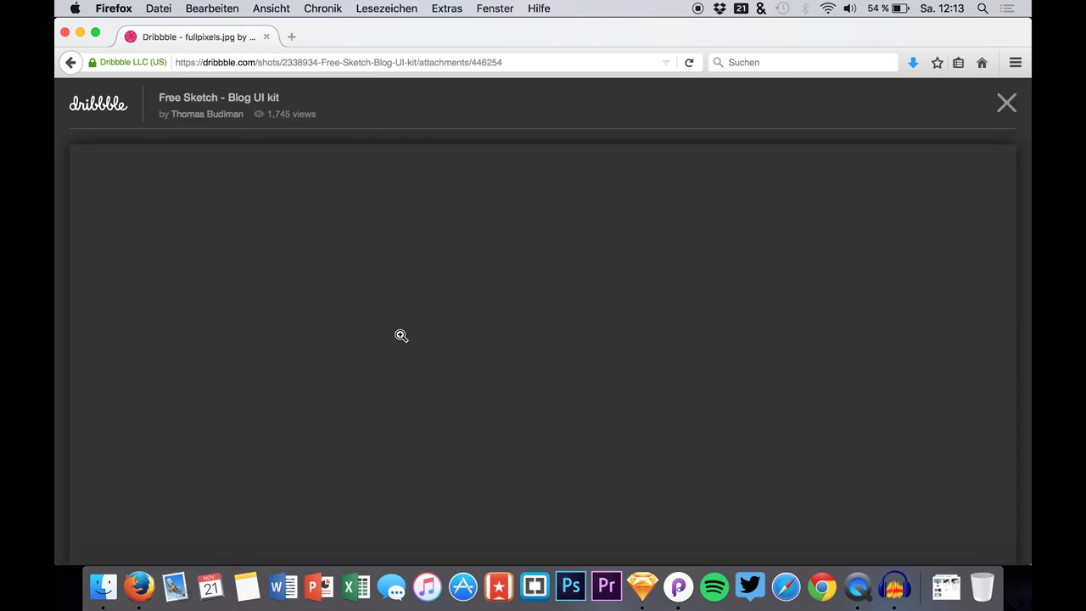
scroll(401, 335, down, 3)
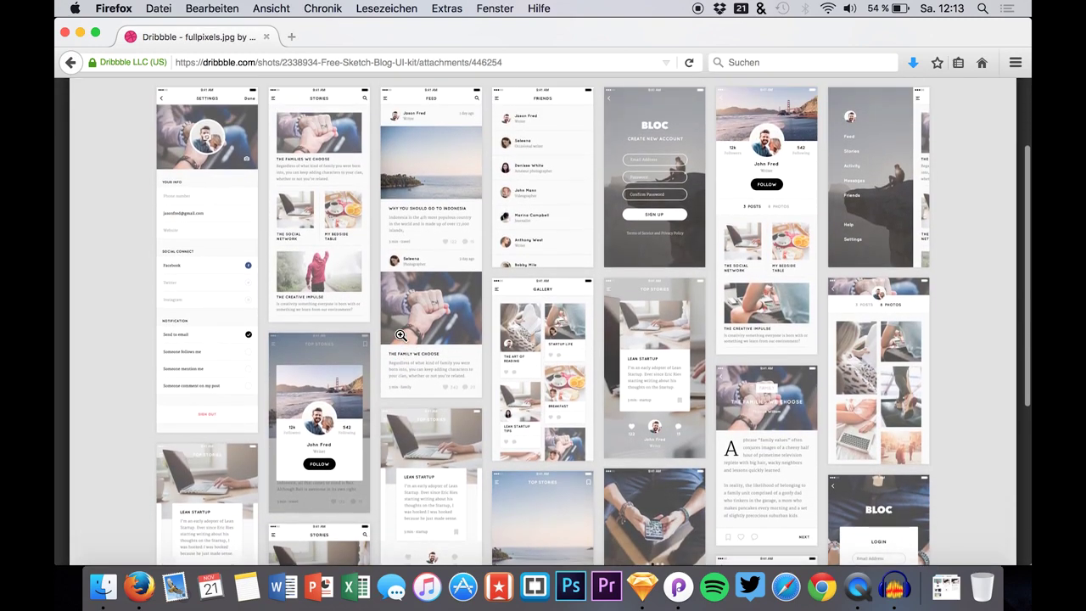
scroll(401, 335, down, 2)
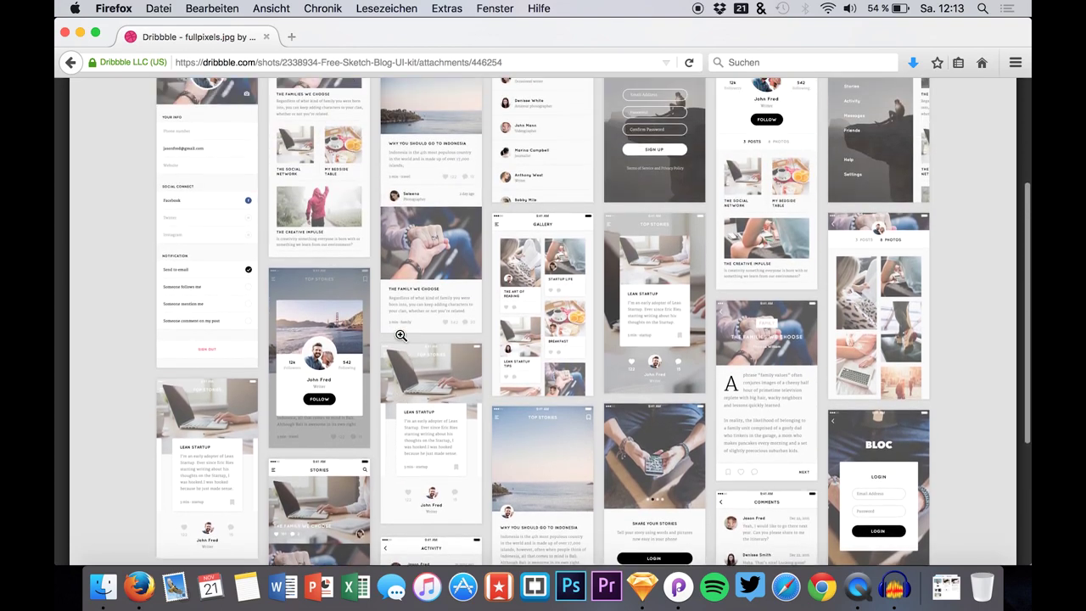
scroll(401, 335, up, 1)
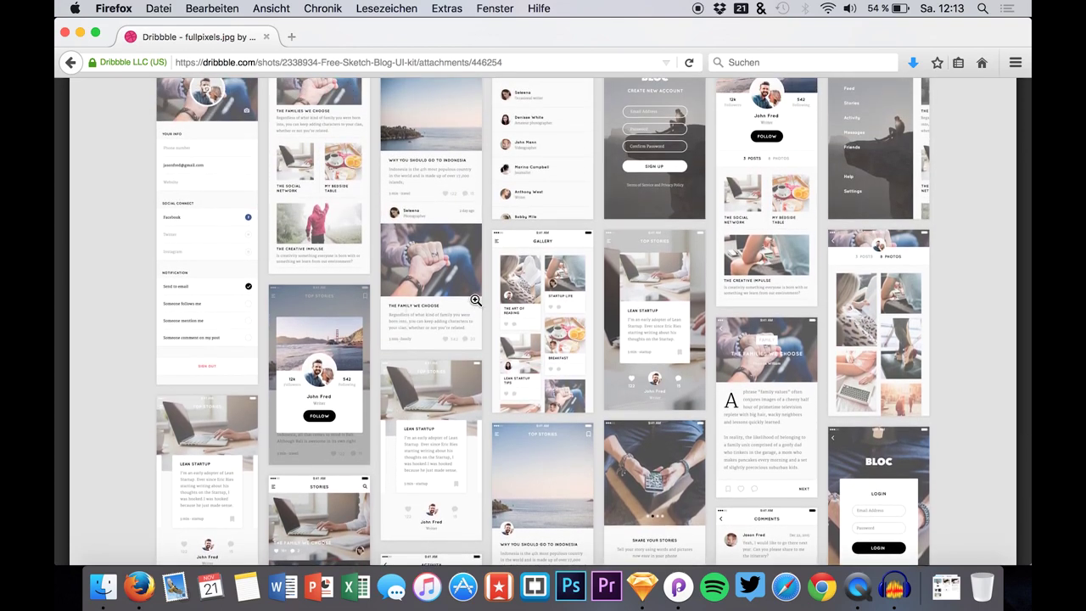
scroll(447, 423, down, 1)
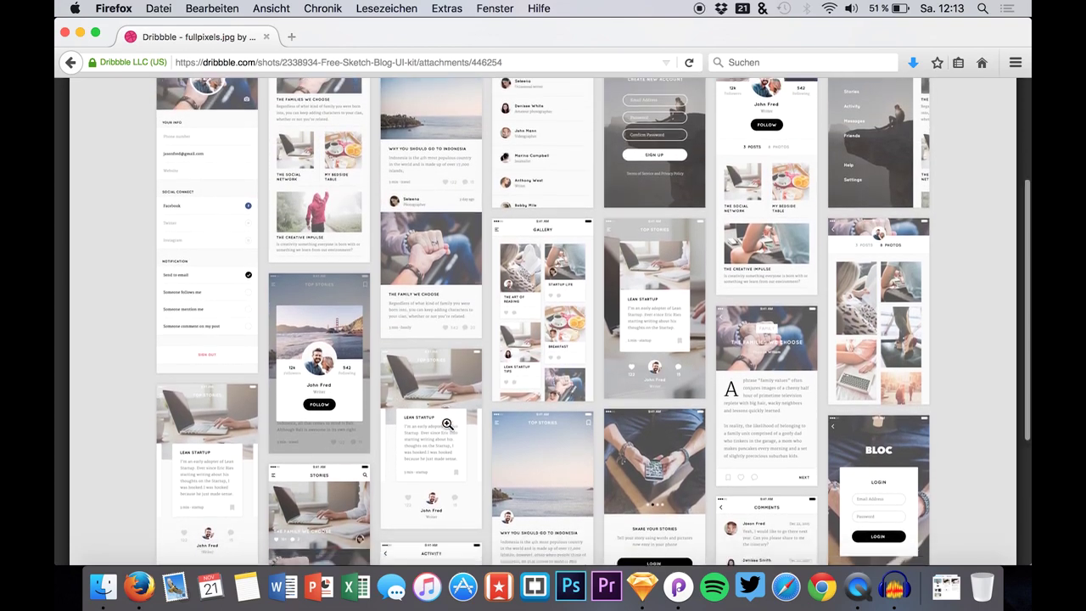
scroll(447, 424, down, 3)
scroll(441, 426, up, 4)
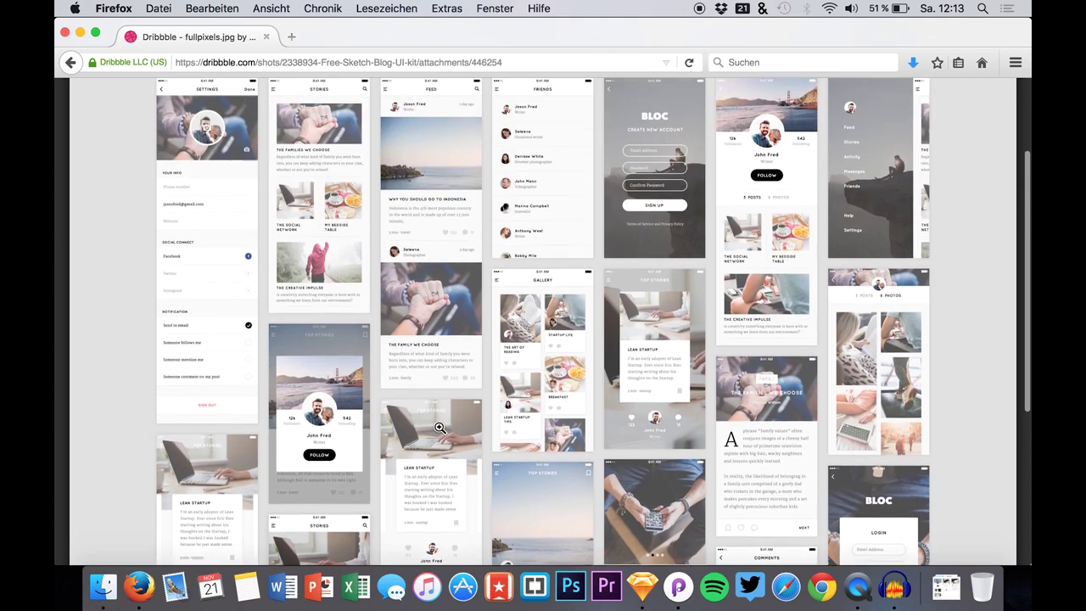
scroll(439, 427, up, 1)
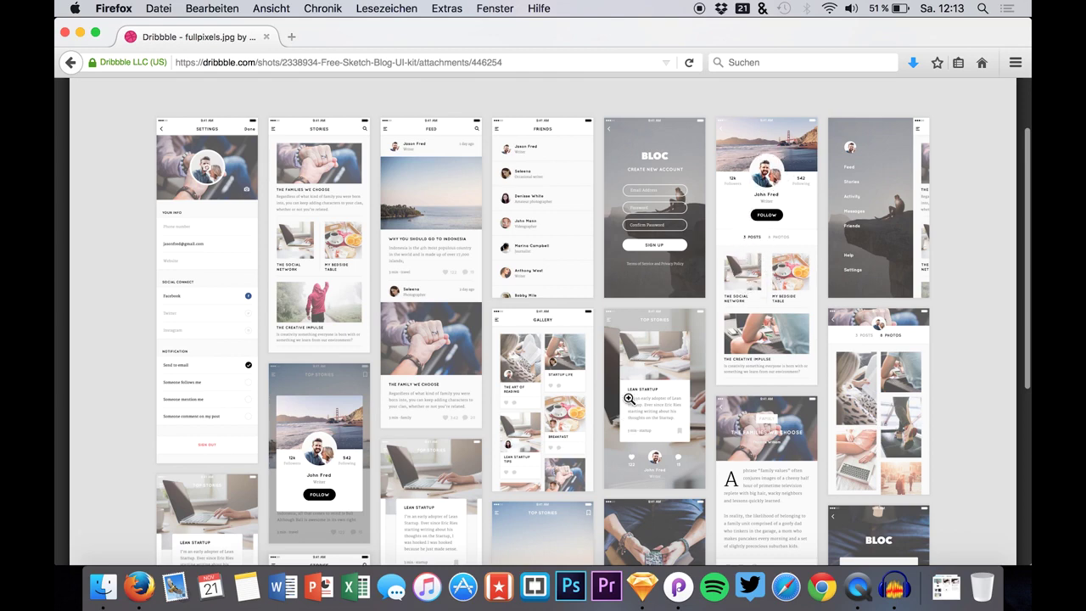
scroll(628, 398, down, 3)
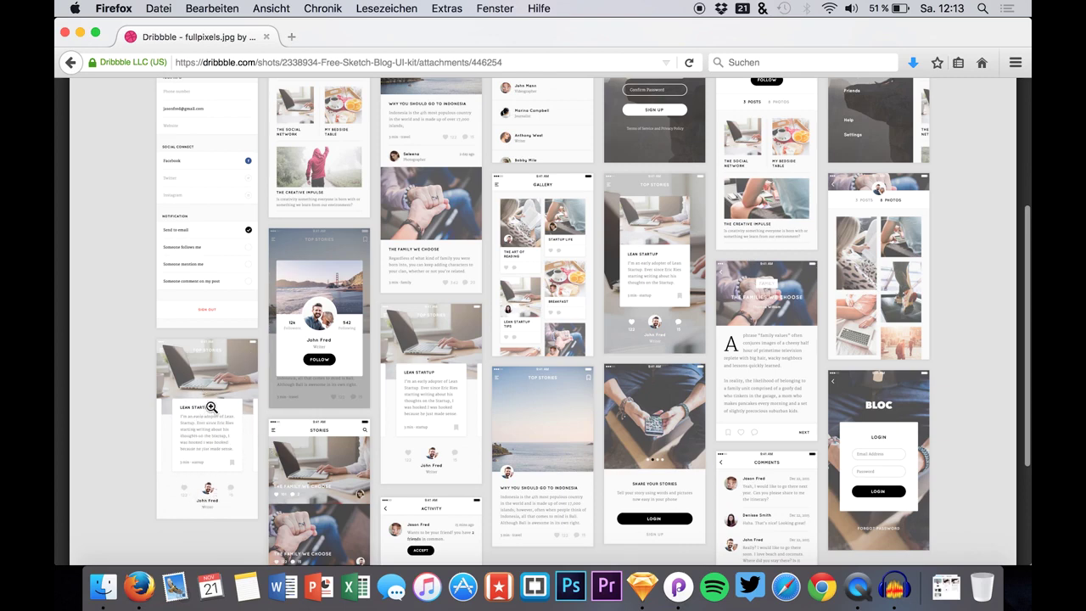
scroll(328, 458, down, 1)
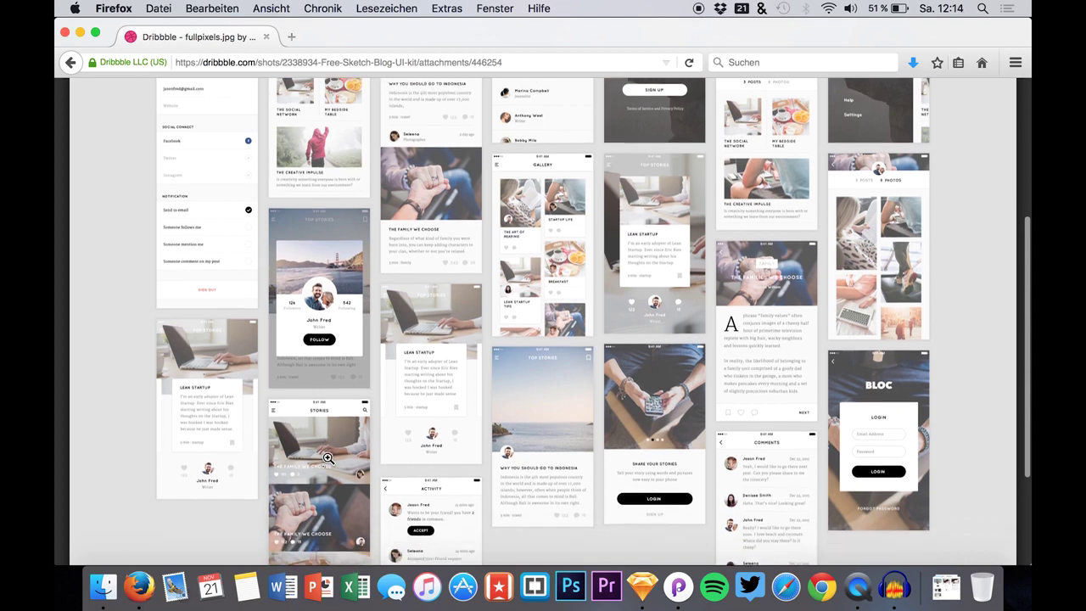
scroll(328, 458, up, 3)
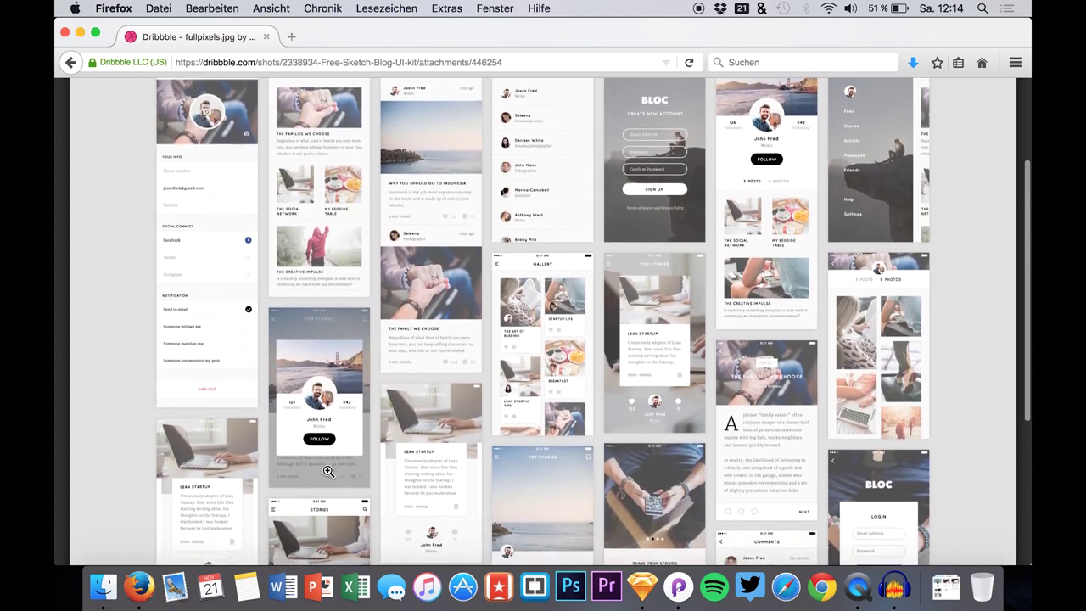
scroll(327, 472, down, 2)
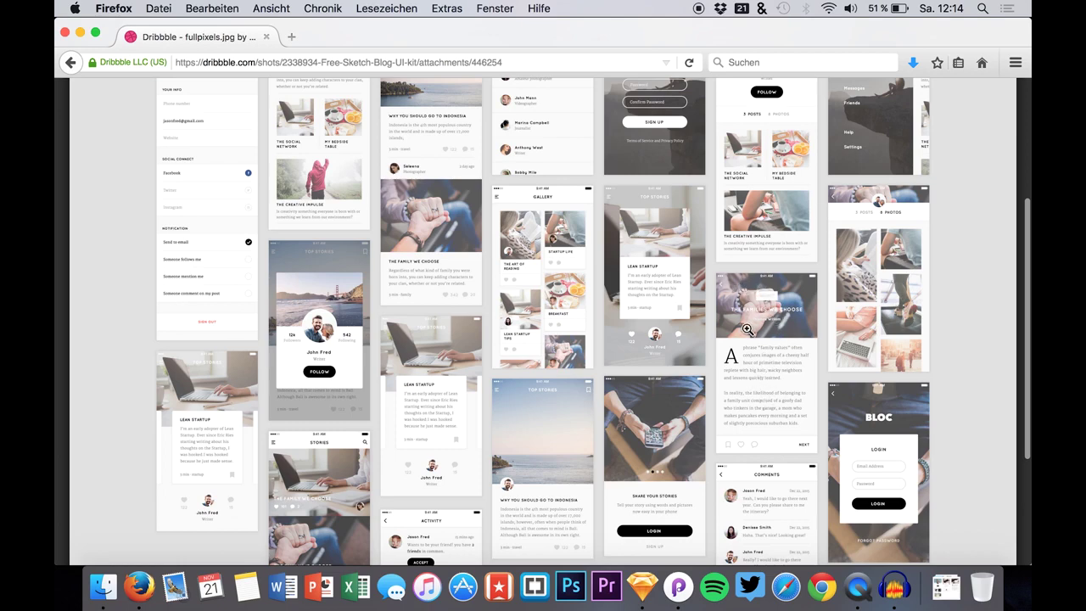
click(349, 141)
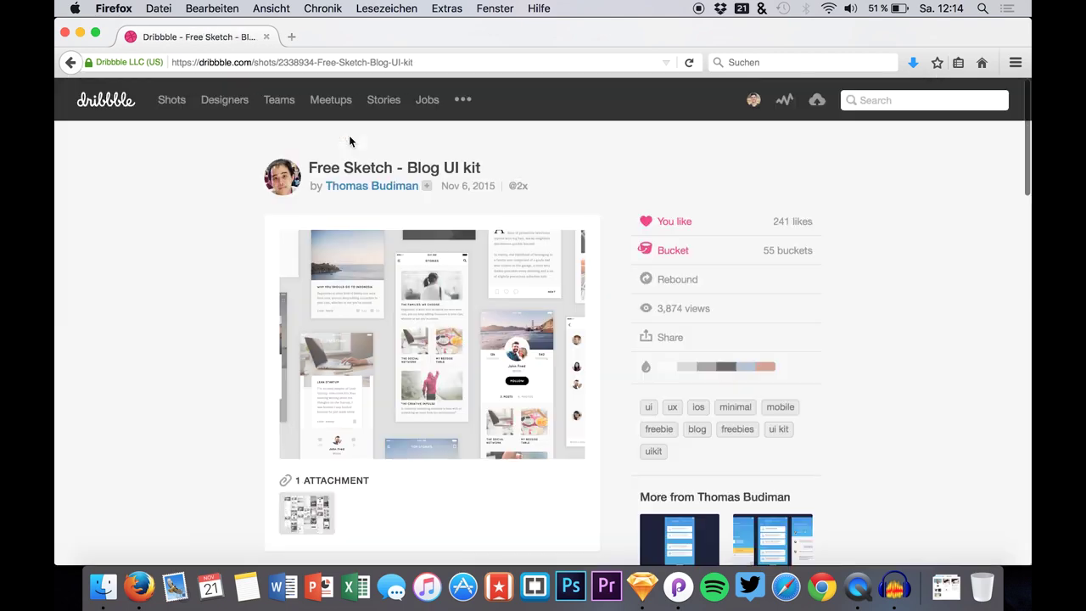
- Switch to Sketch, look over the wireframe artboards in the Bloc-madefordesigners.com document, and return to blognew.sketch
click(642, 586)
scroll(557, 486, right, 1)
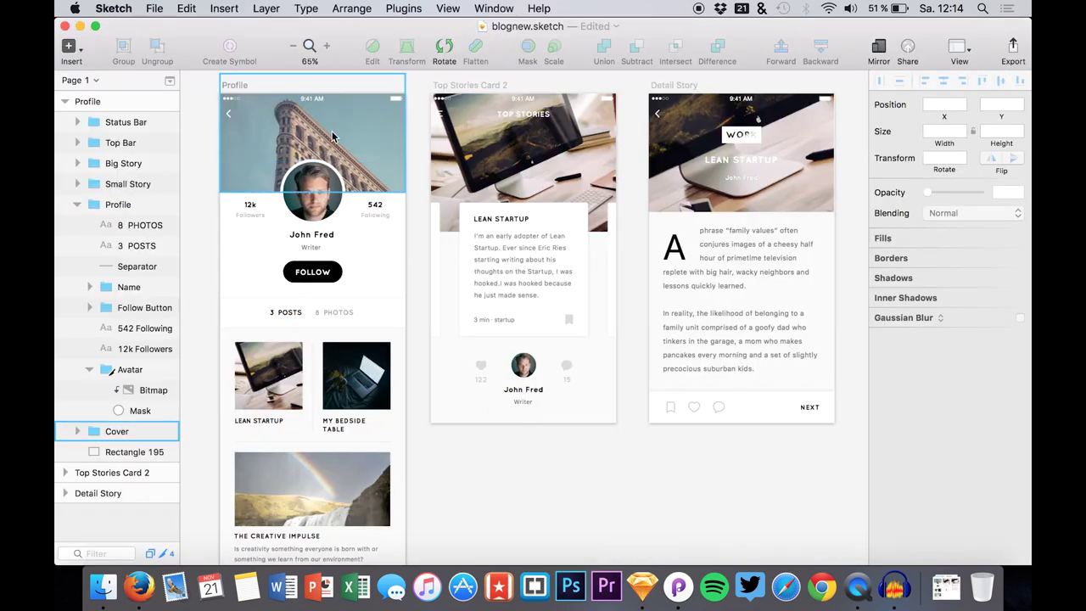
key(ctrl+Up)
click(544, 256)
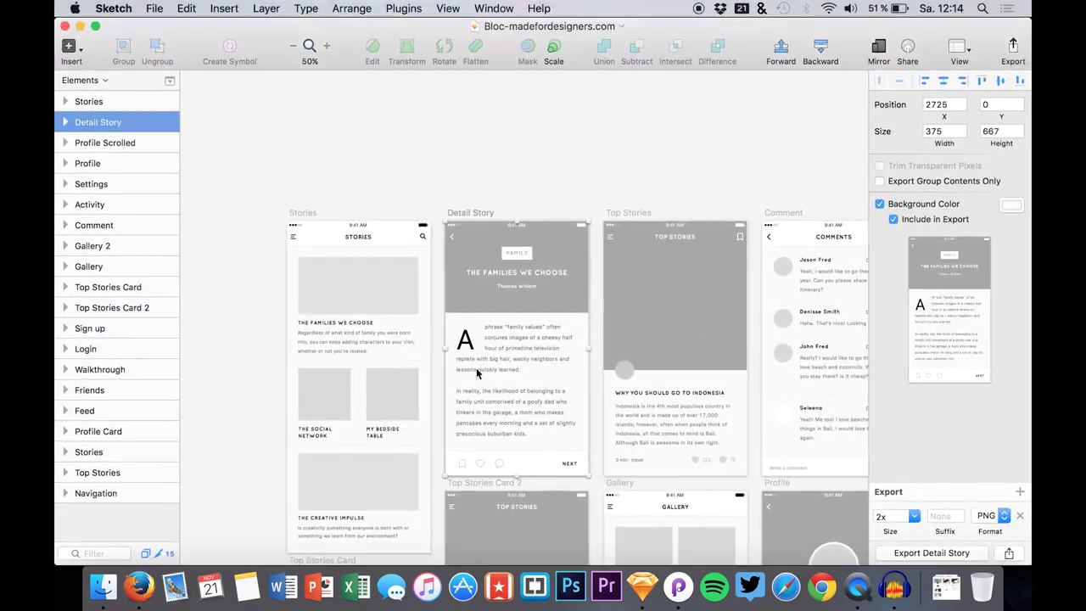
scroll(476, 367, down, 2)
scroll(481, 389, down, 3)
key(ctrl+Up)
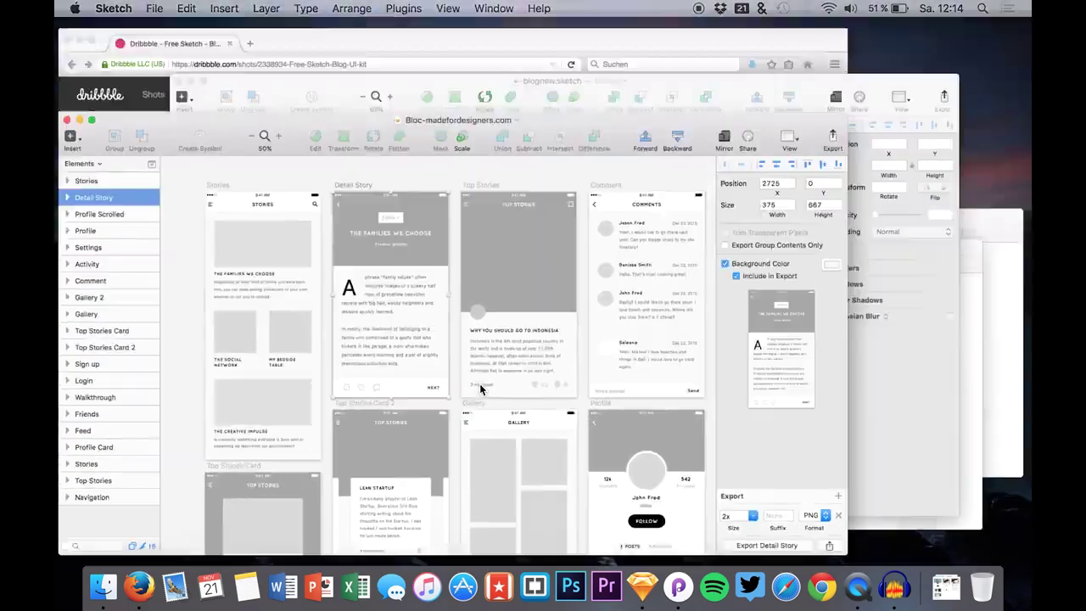
click(602, 347)
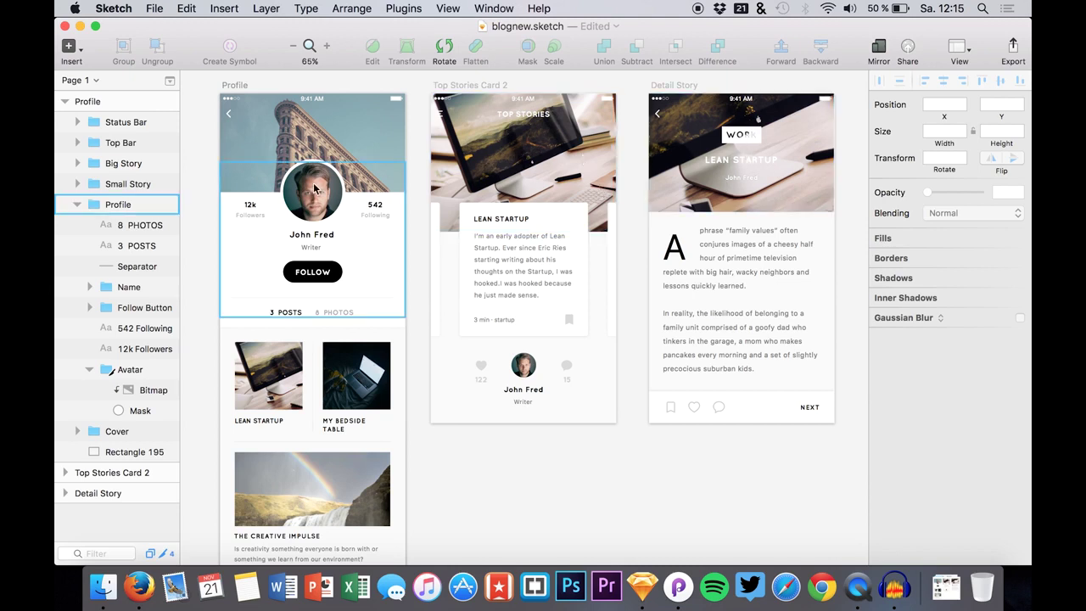
click(130, 372)
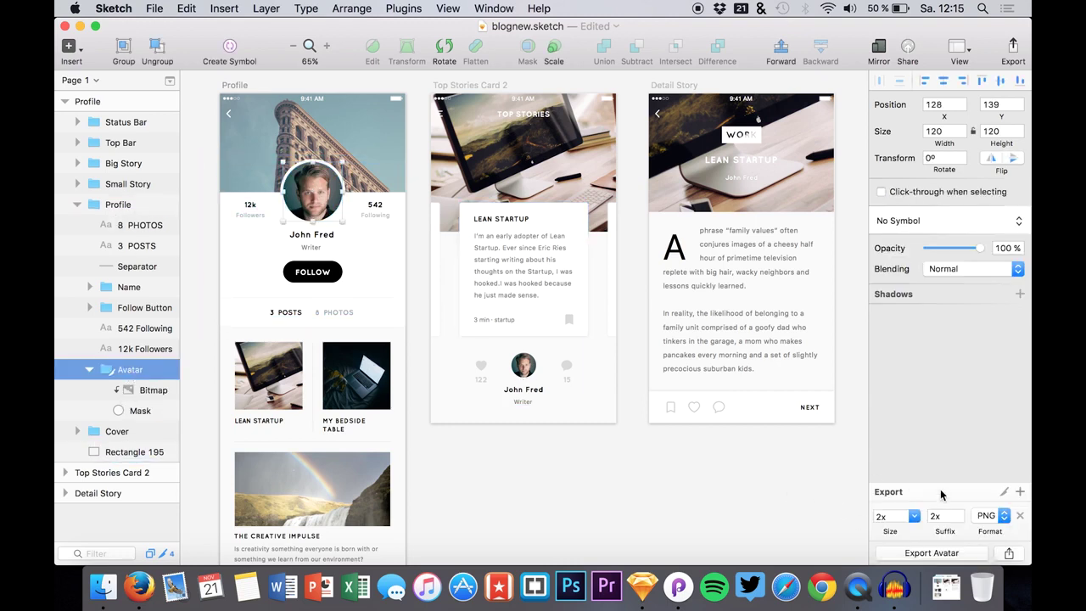
click(1021, 516)
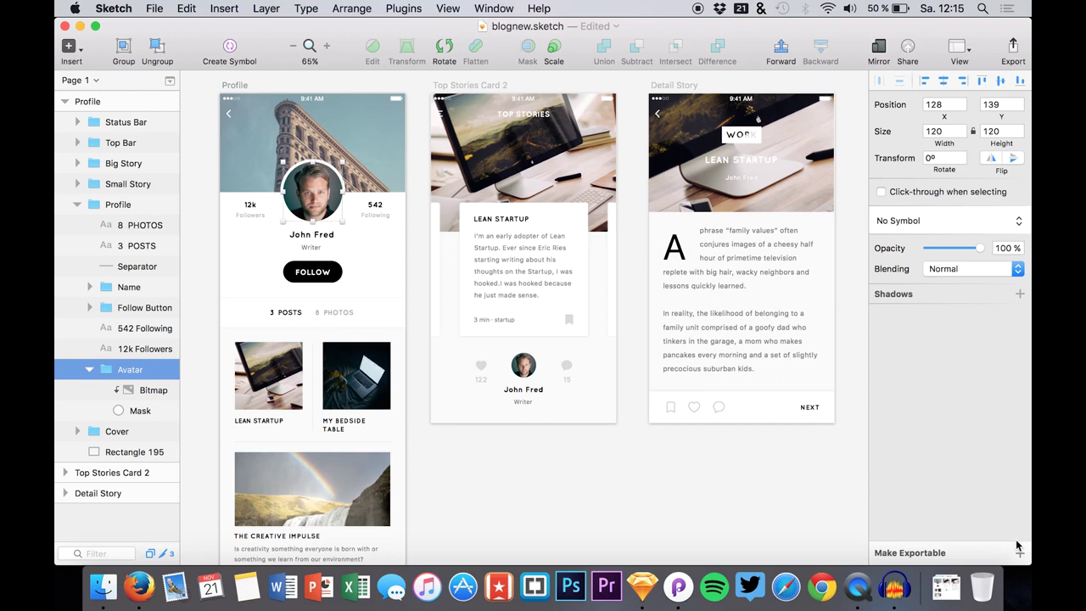
click(1019, 551)
click(913, 516)
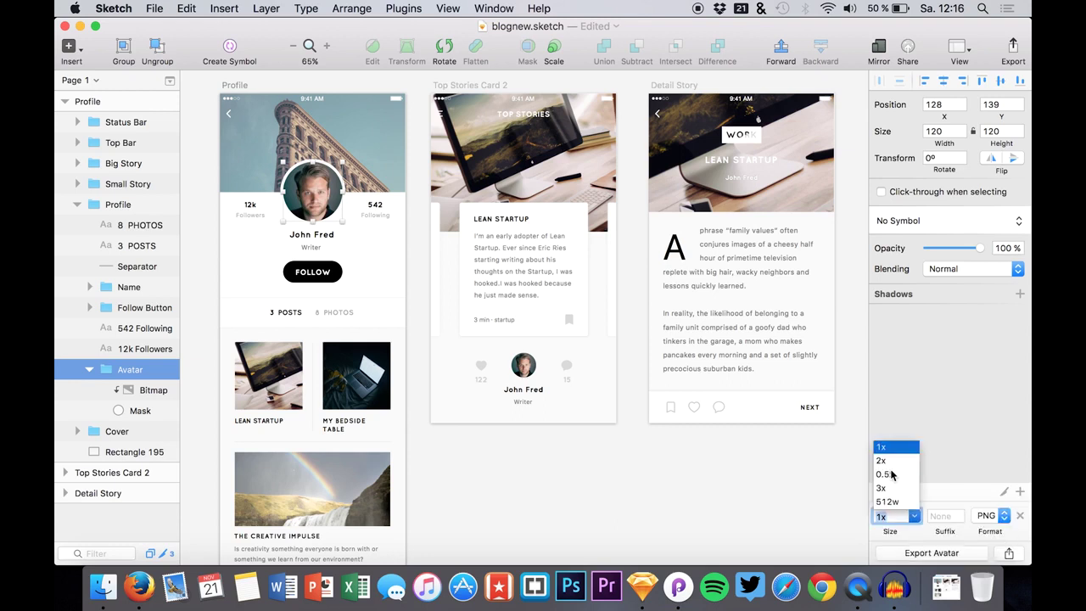
click(894, 479)
click(943, 516)
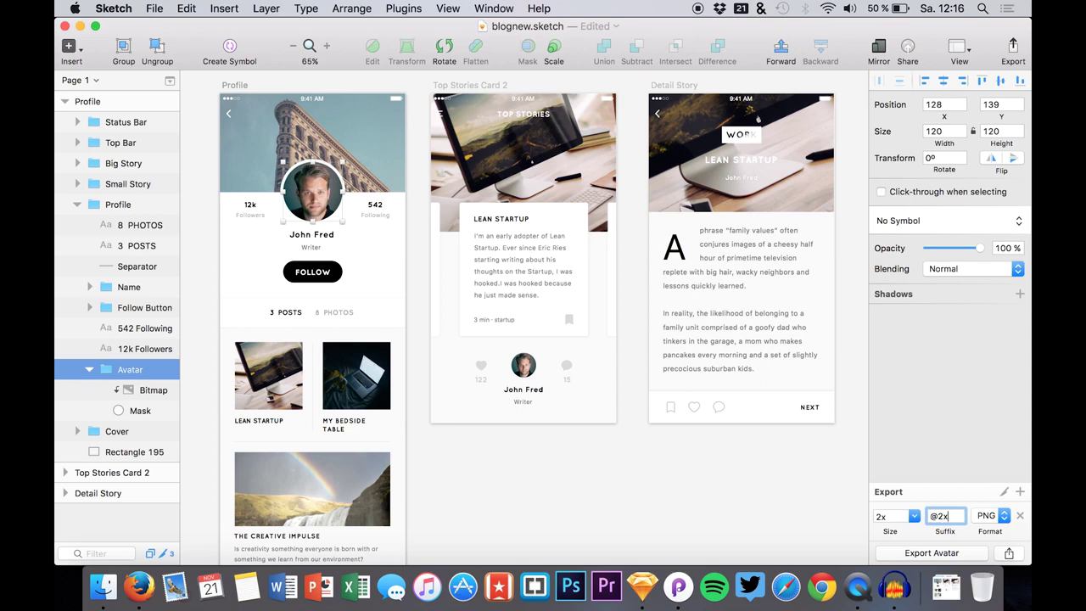
click(943, 556)
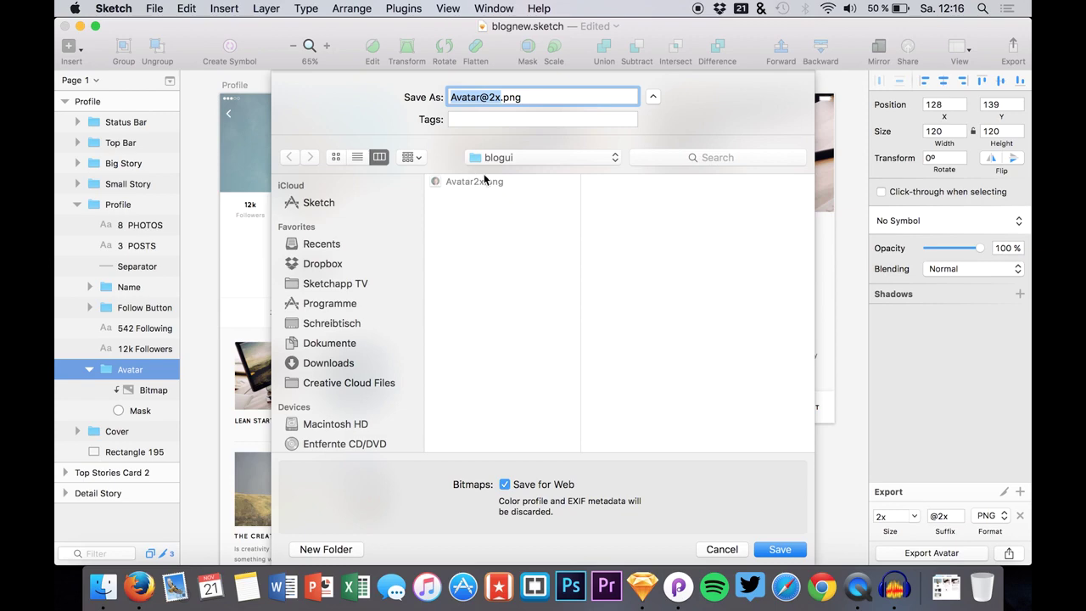
click(704, 549)
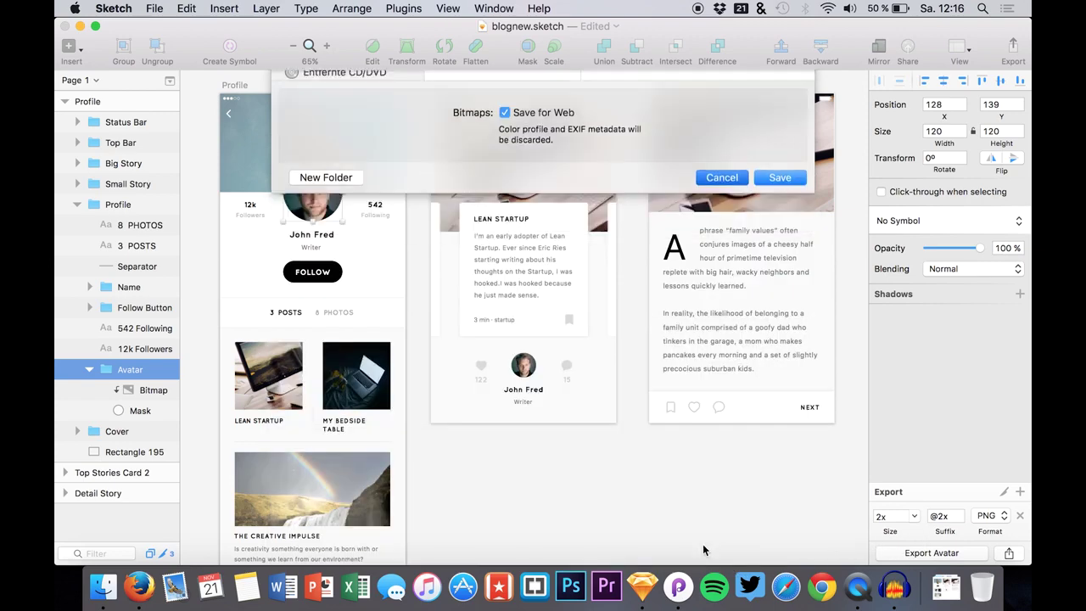
scroll(482, 392, down, 2)
scroll(482, 393, left, 2)
click(304, 359)
double_click(304, 359)
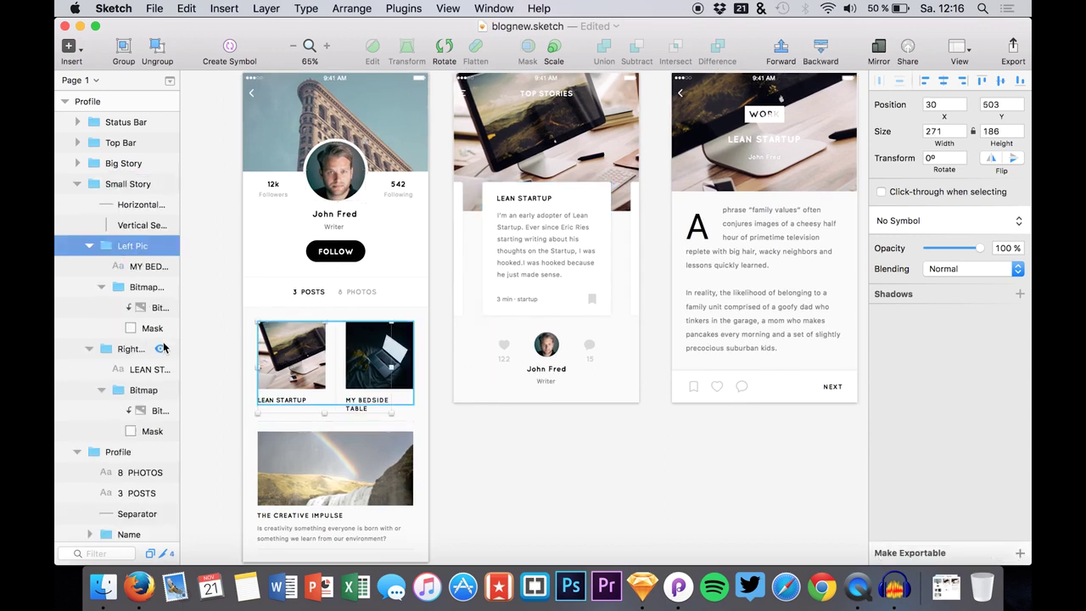
click(135, 284)
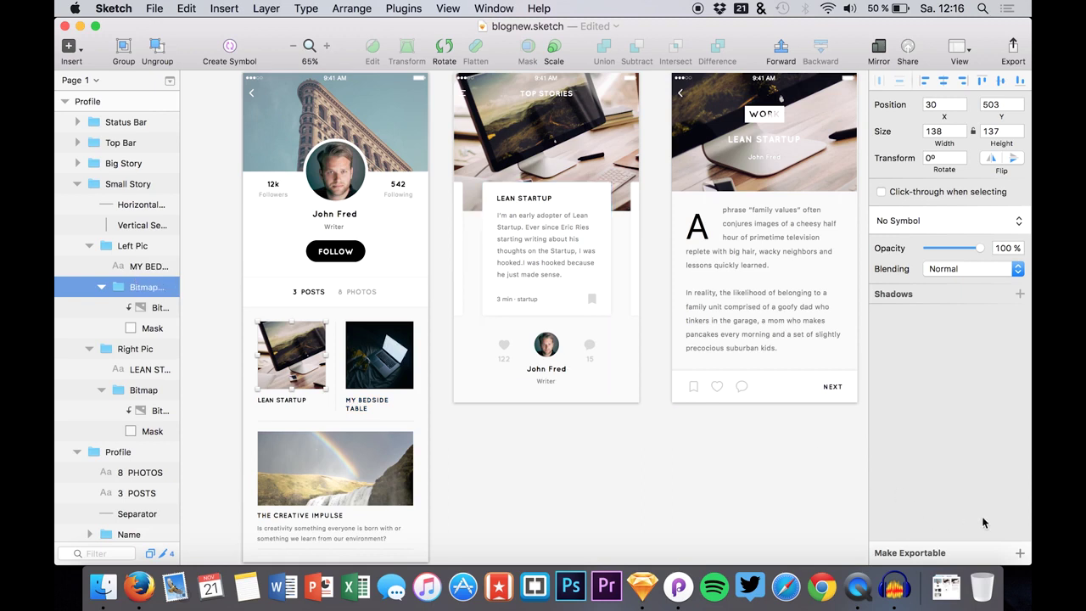
click(1019, 552)
click(912, 518)
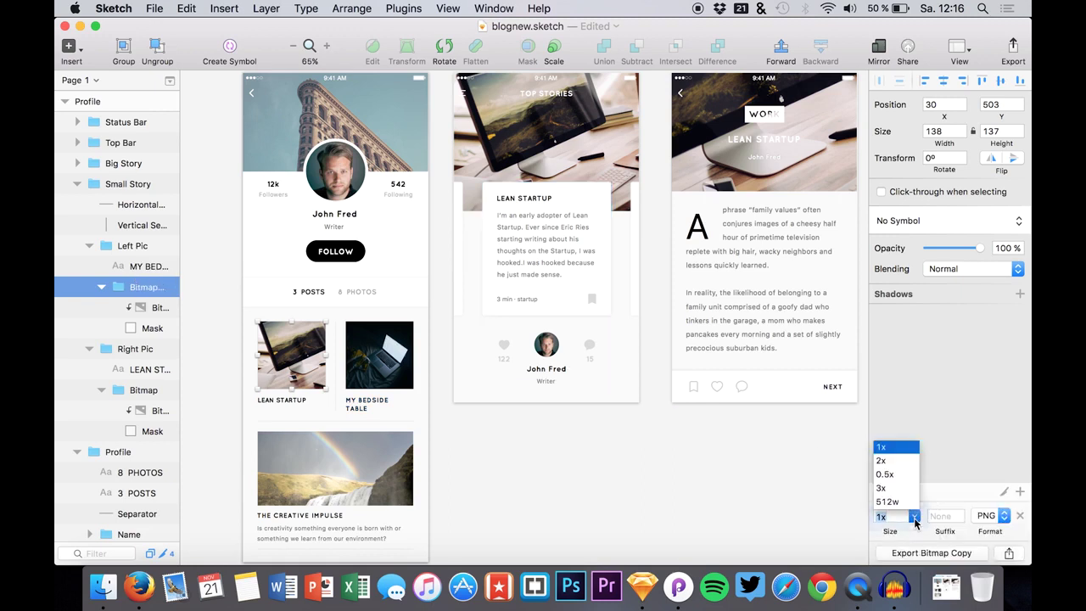
click(888, 465)
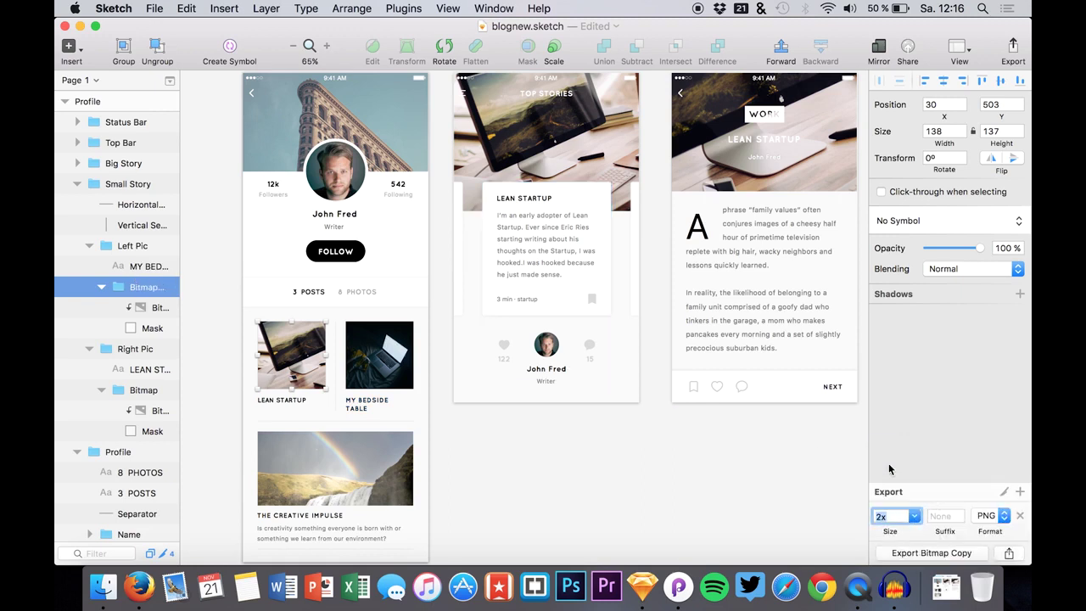
click(945, 516)
text(@2x)
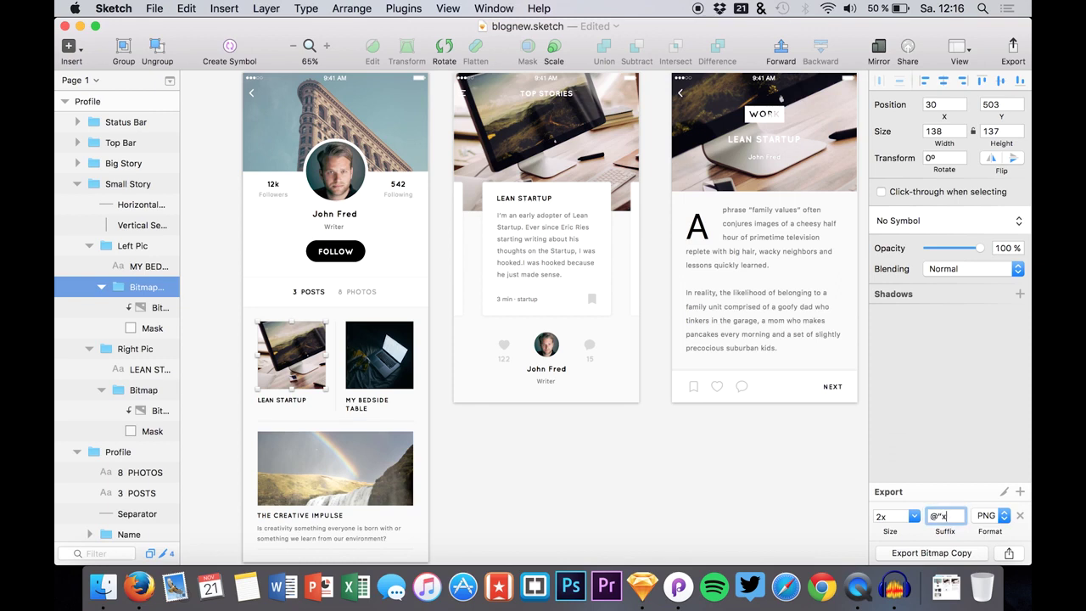
click(919, 550)
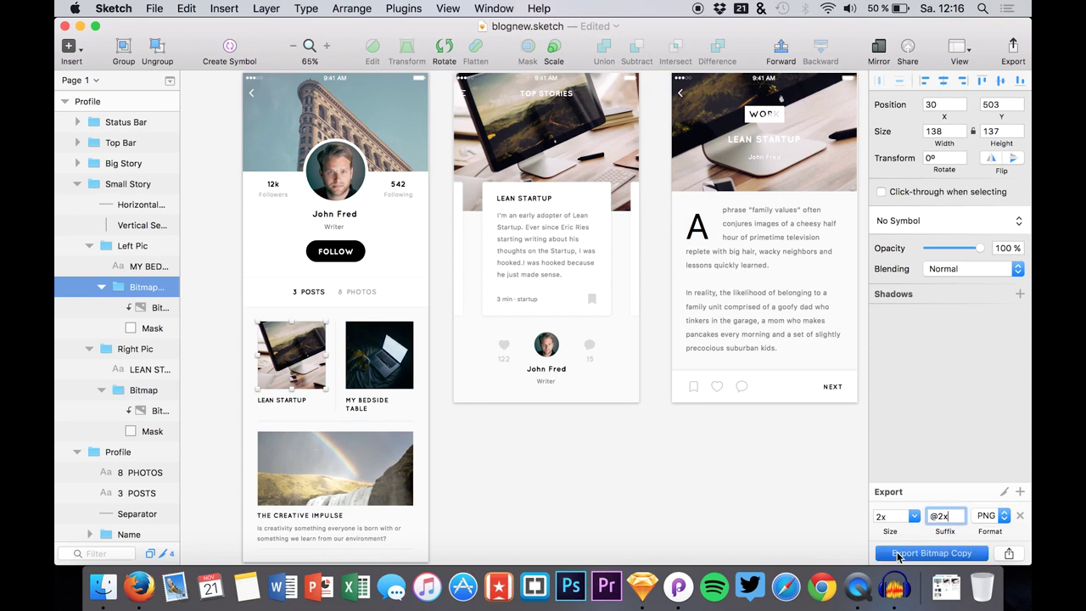
key(Left)
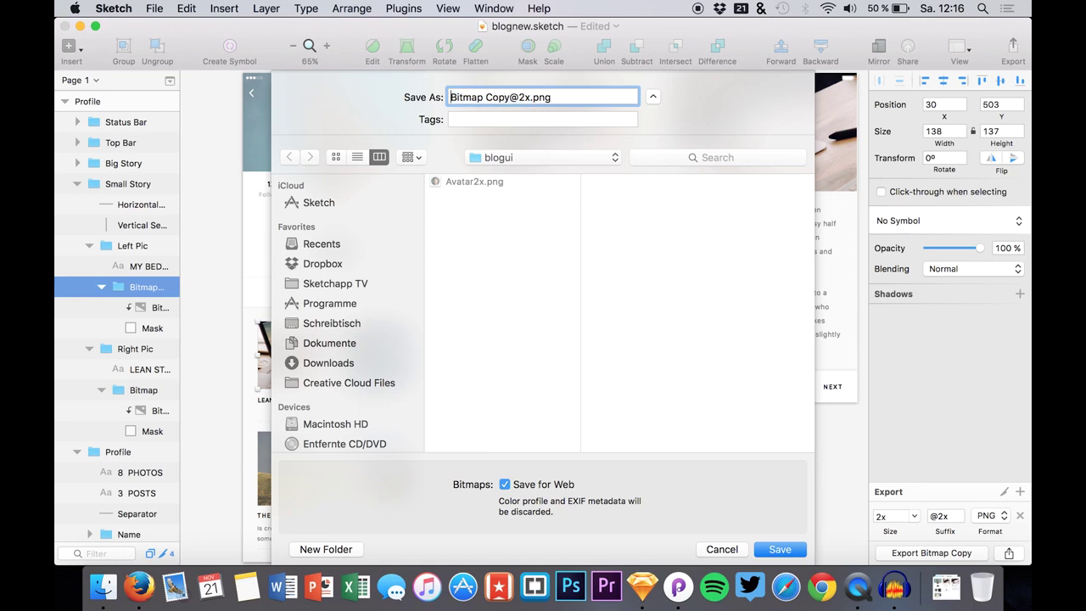
key(Return)
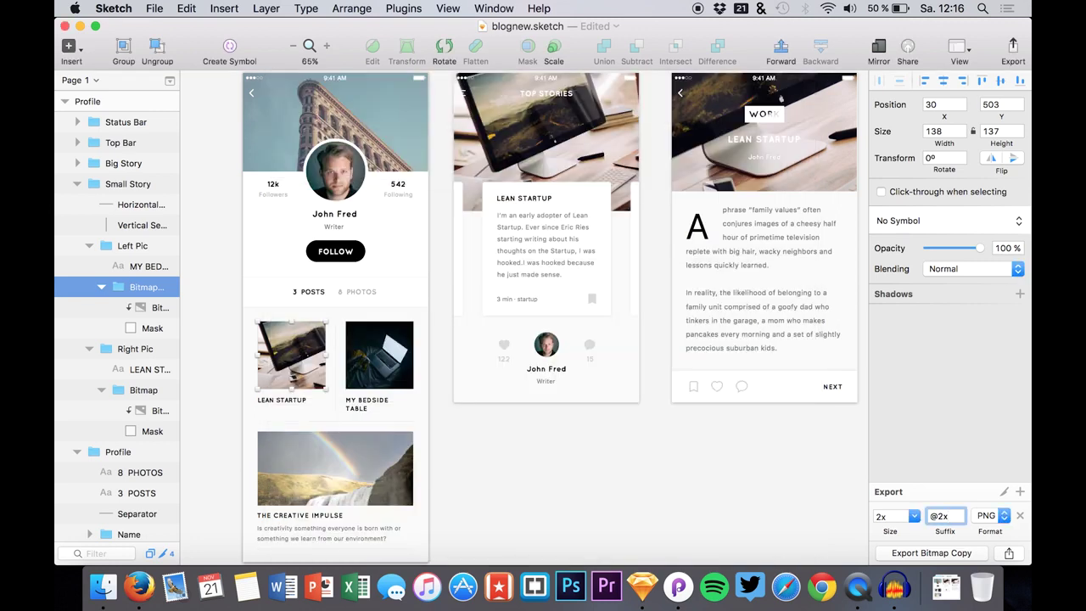
click(690, 456)
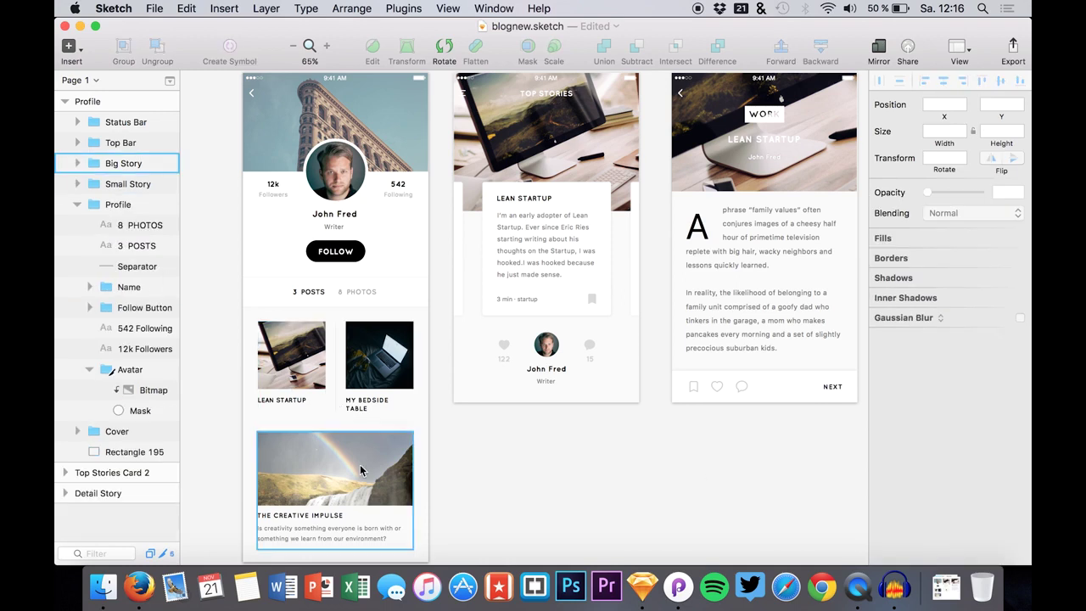
- Select the Profile artboard and check its PNG export save dialog without saving
scroll(363, 442, down, 3)
click(339, 329)
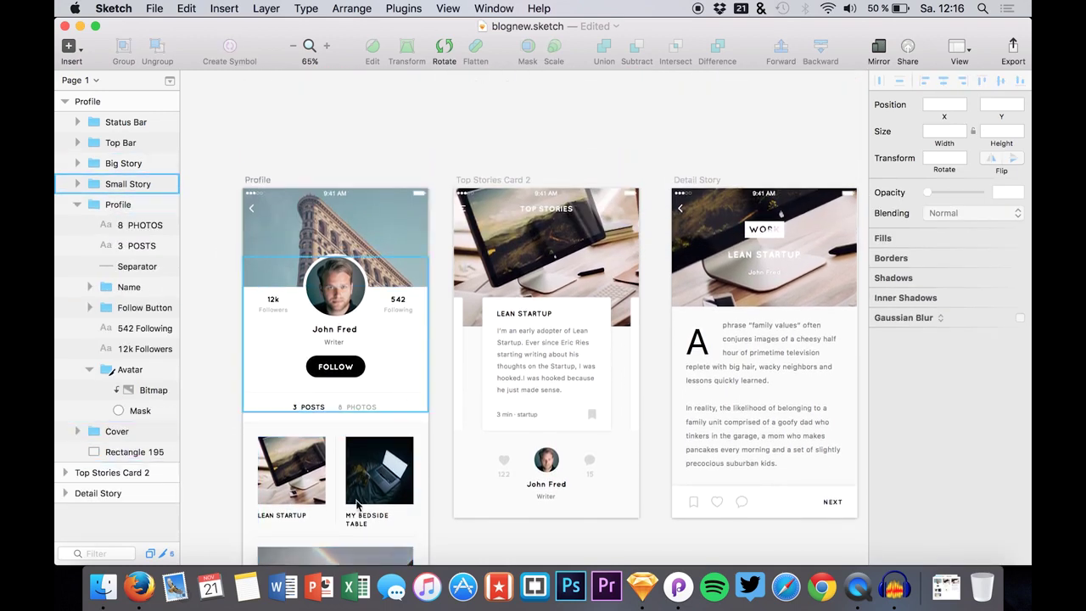
key(Escape)
click(110, 103)
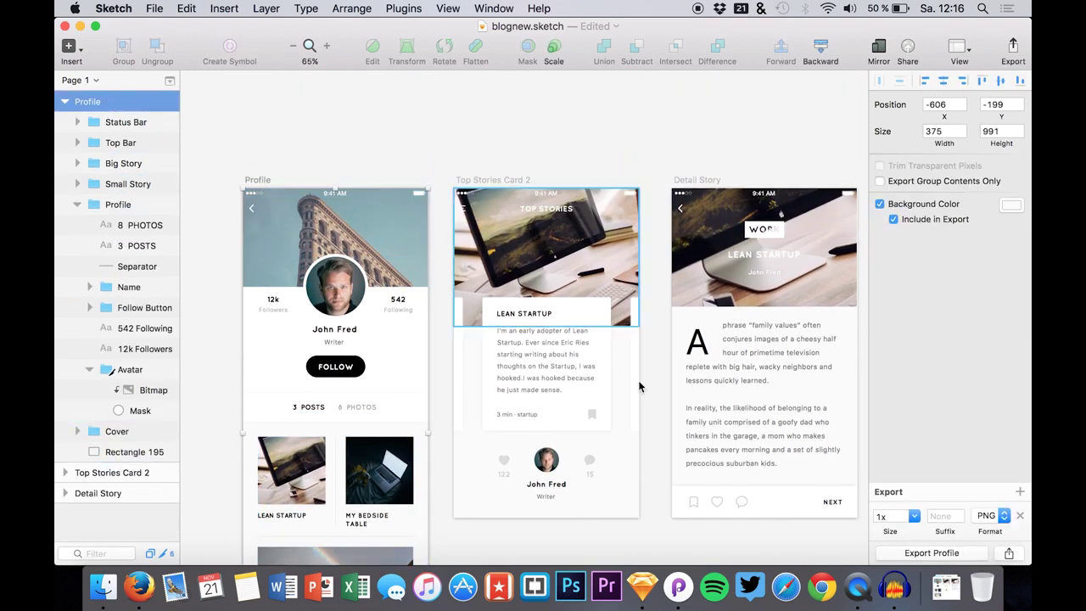
click(930, 553)
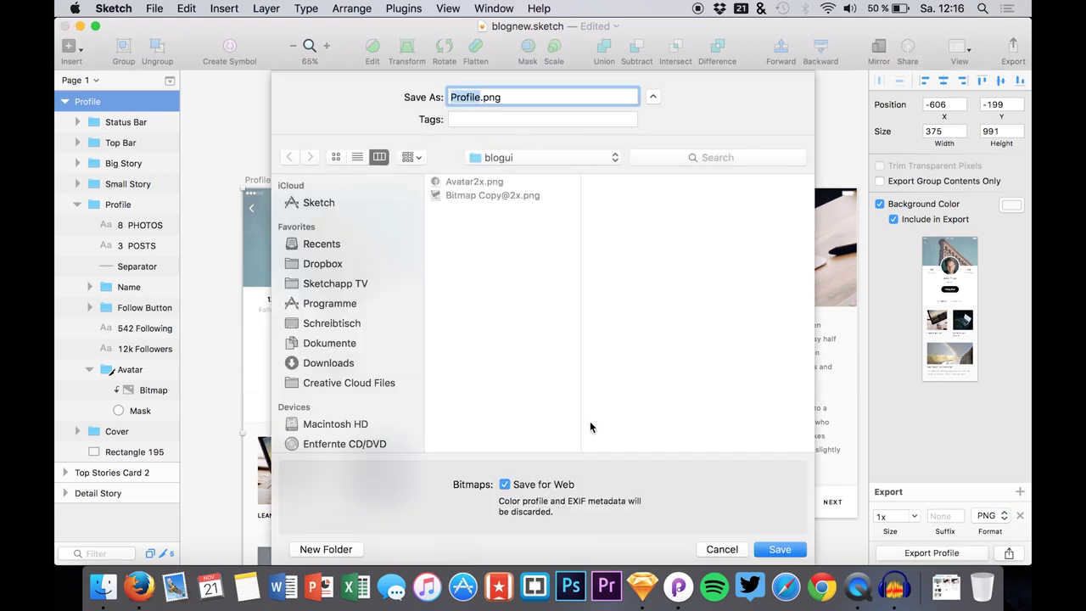
click(722, 550)
click(912, 514)
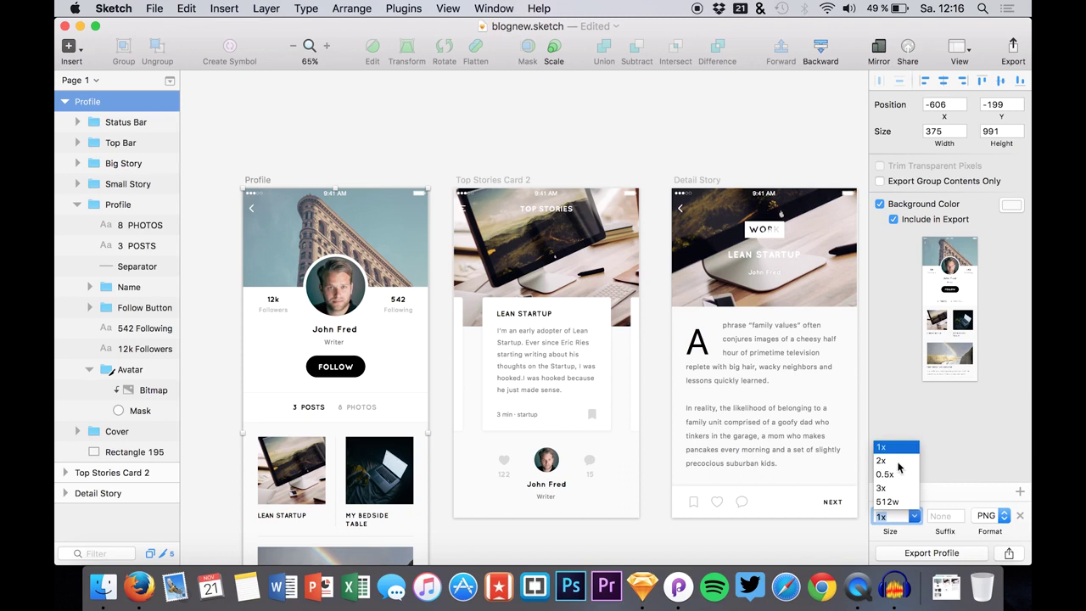
click(898, 462)
click(937, 515)
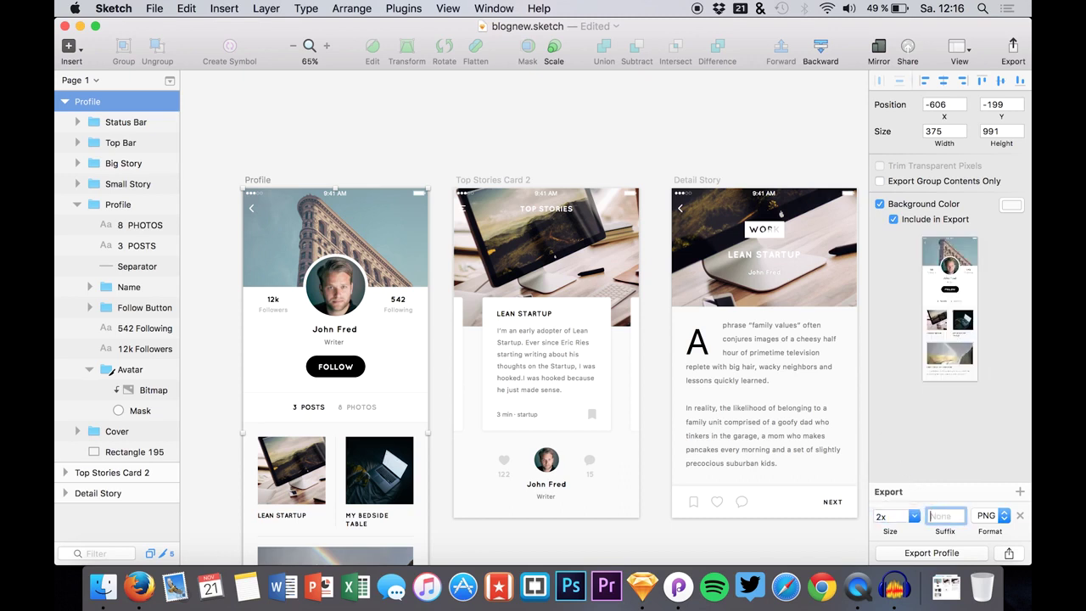
text(@2x)
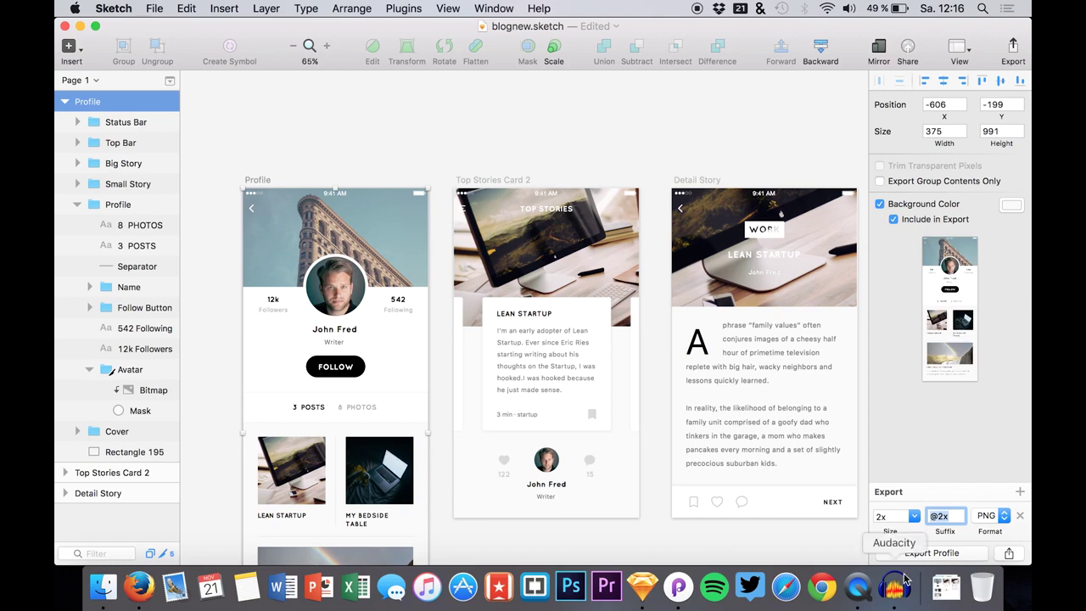
click(931, 552)
key(Return)
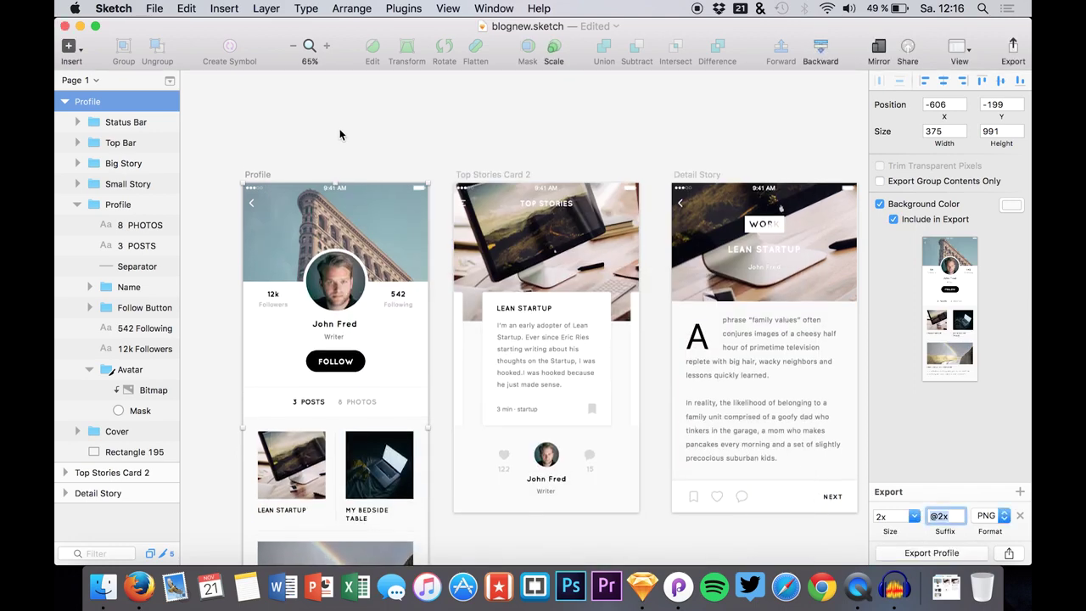
- Select the Background Picture group on the Top Stories Card 2 artboard and collapse the Profile artboard's layers
scroll(341, 143, down, 3)
scroll(340, 134, down, 3)
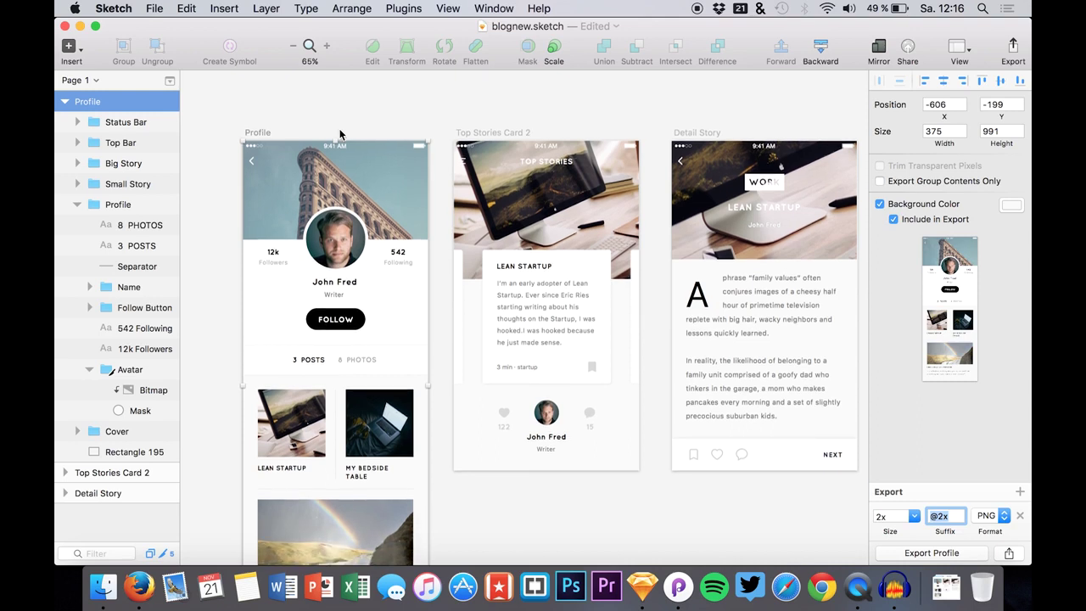
click(566, 200)
scroll(88, 421, down, 3)
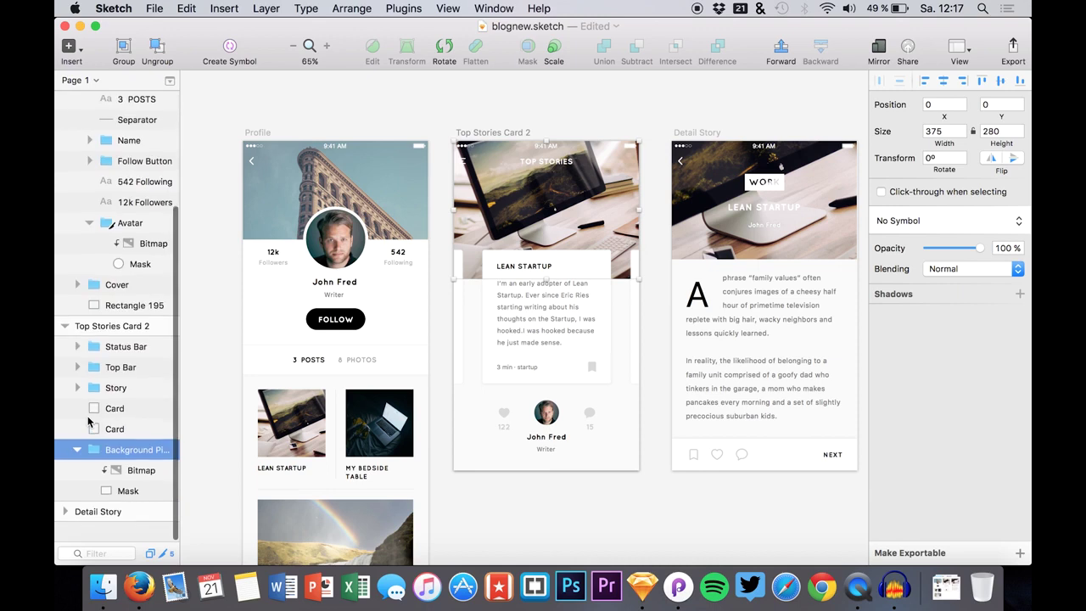
scroll(88, 422, up, 5)
click(66, 104)
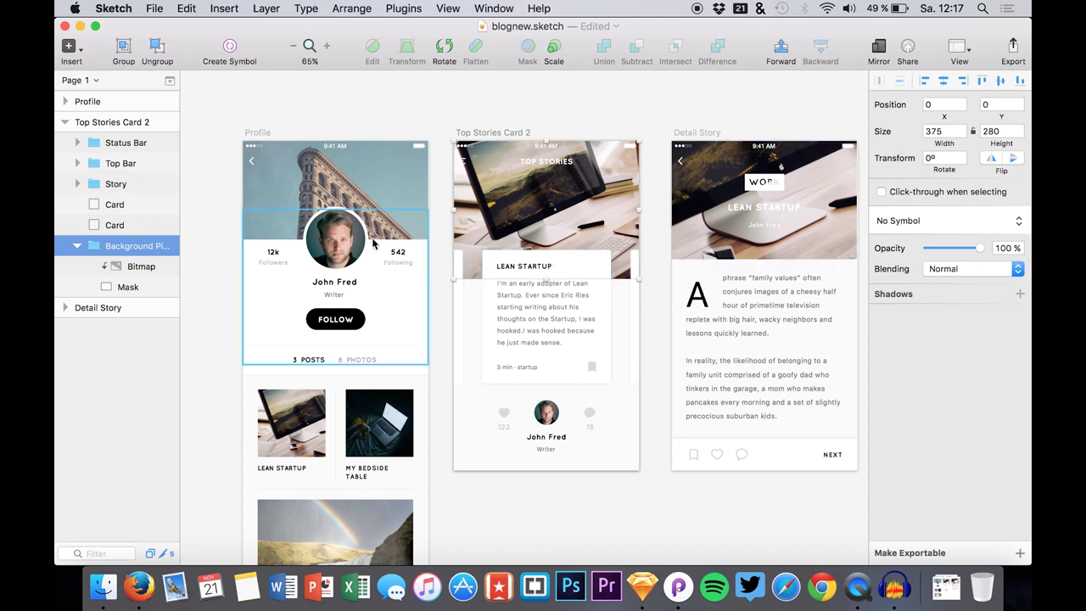
click(1021, 552)
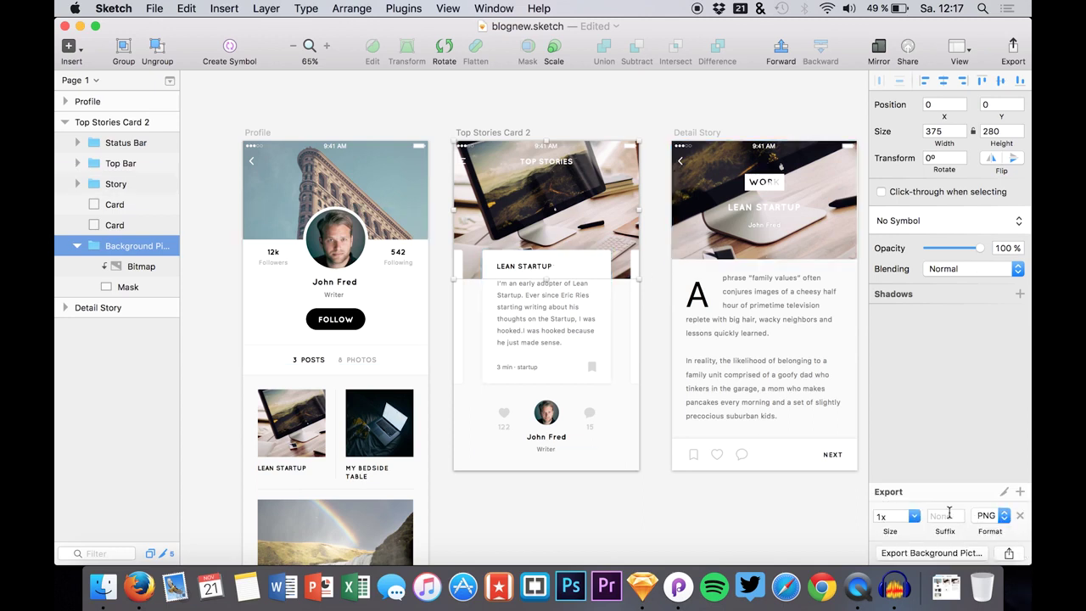
click(914, 516)
click(897, 475)
click(949, 514)
text(@2)
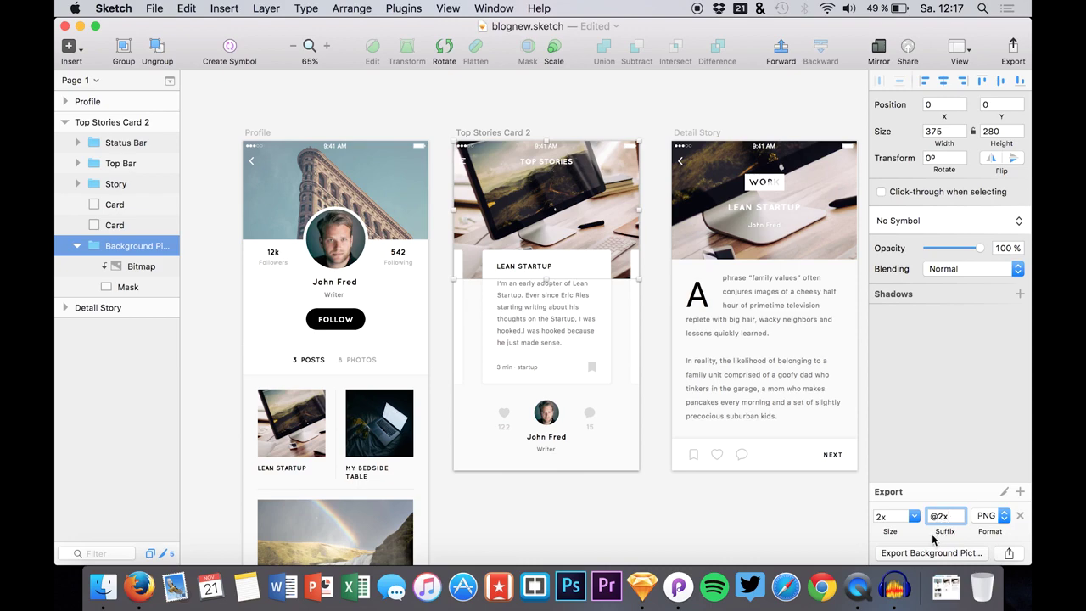
text(x)
click(916, 552)
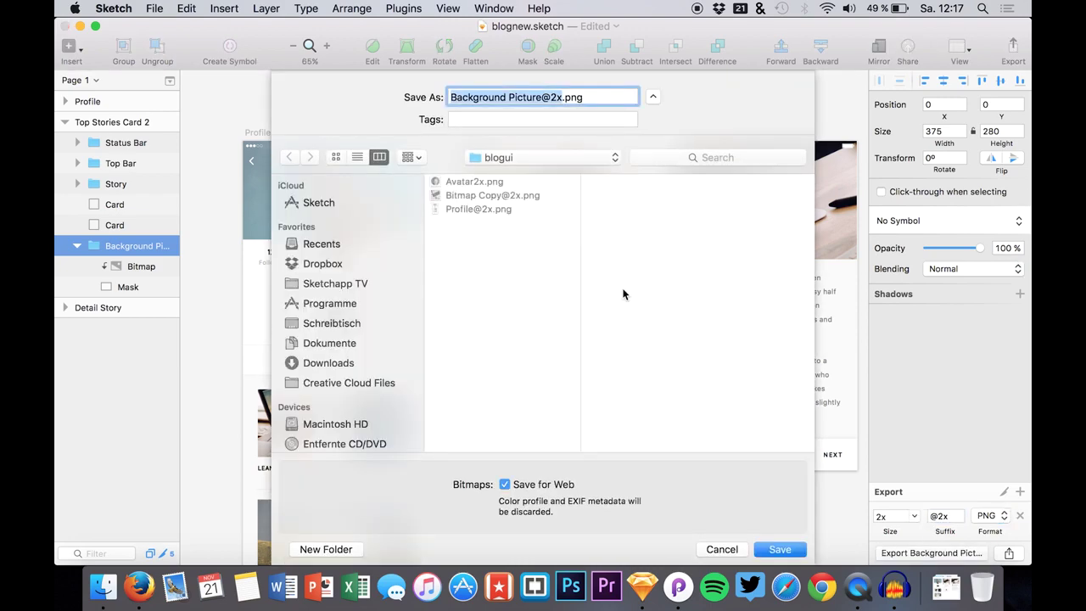
key(Return)
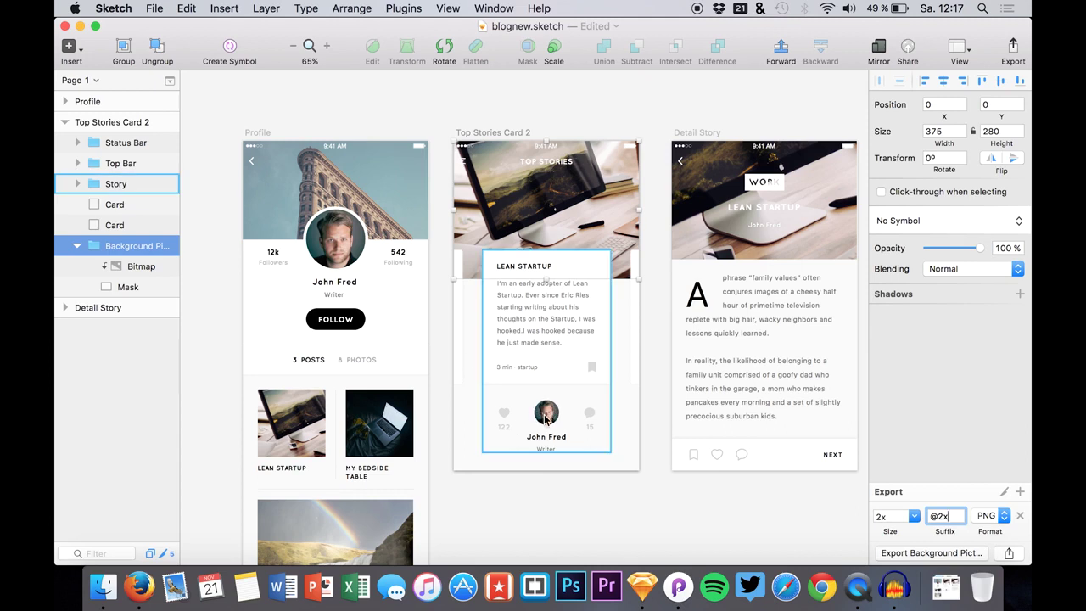
double_click(548, 417)
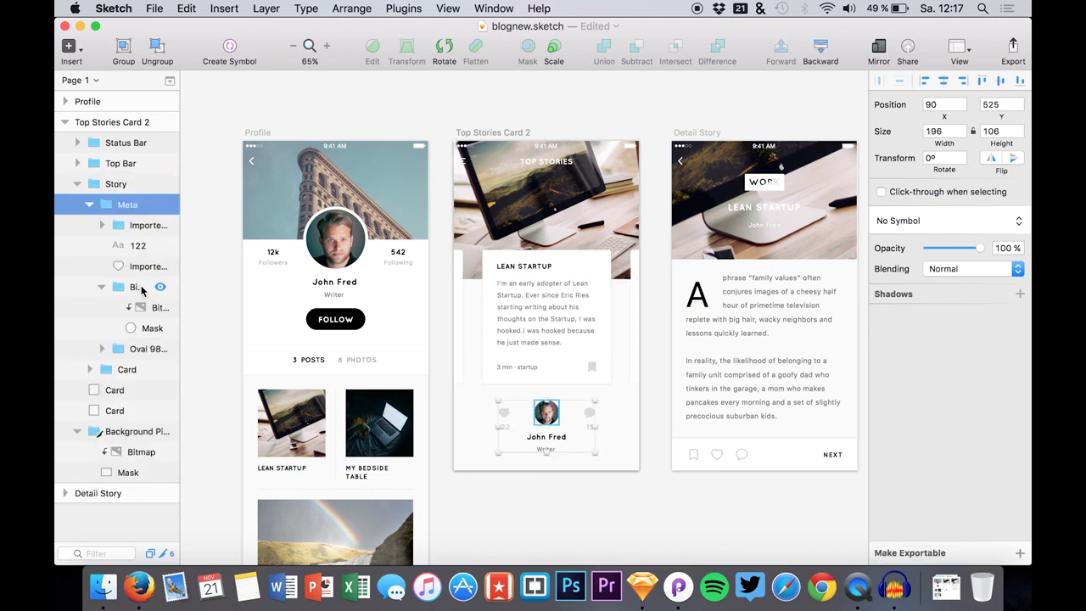
click(131, 290)
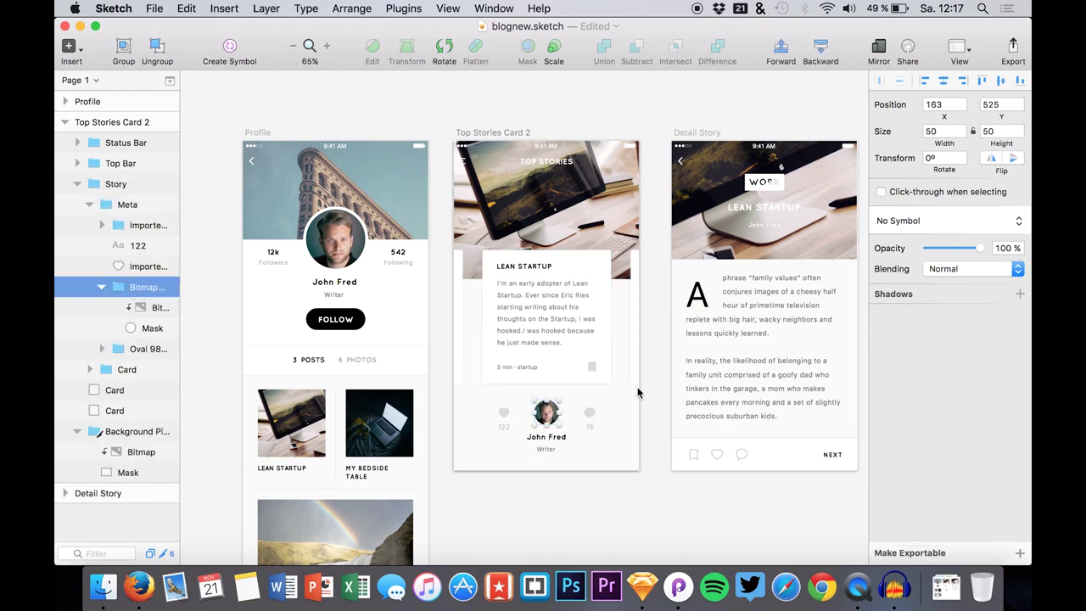
click(1020, 552)
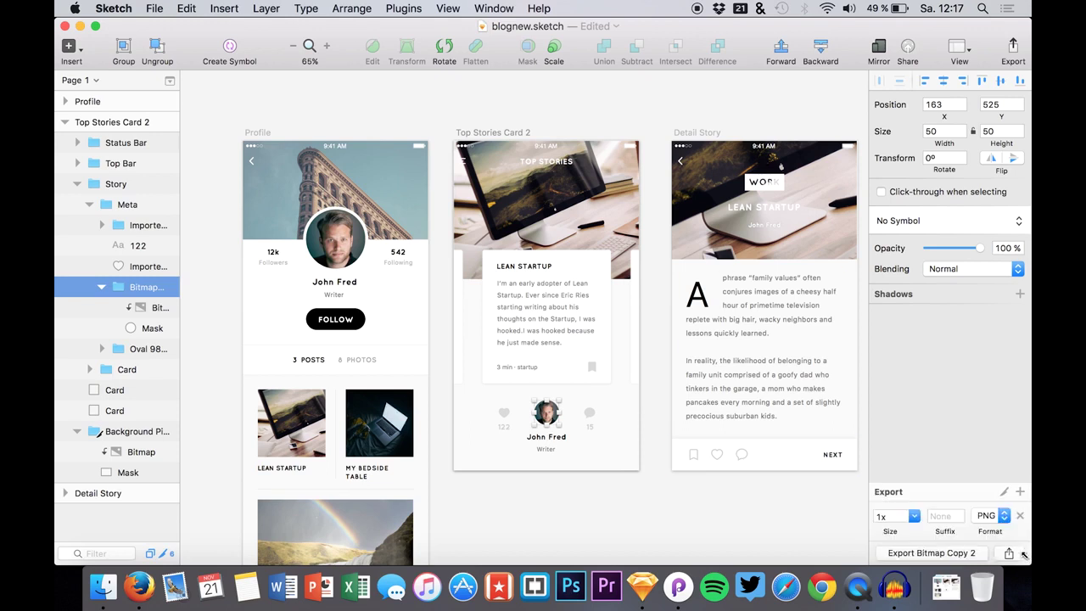
click(914, 516)
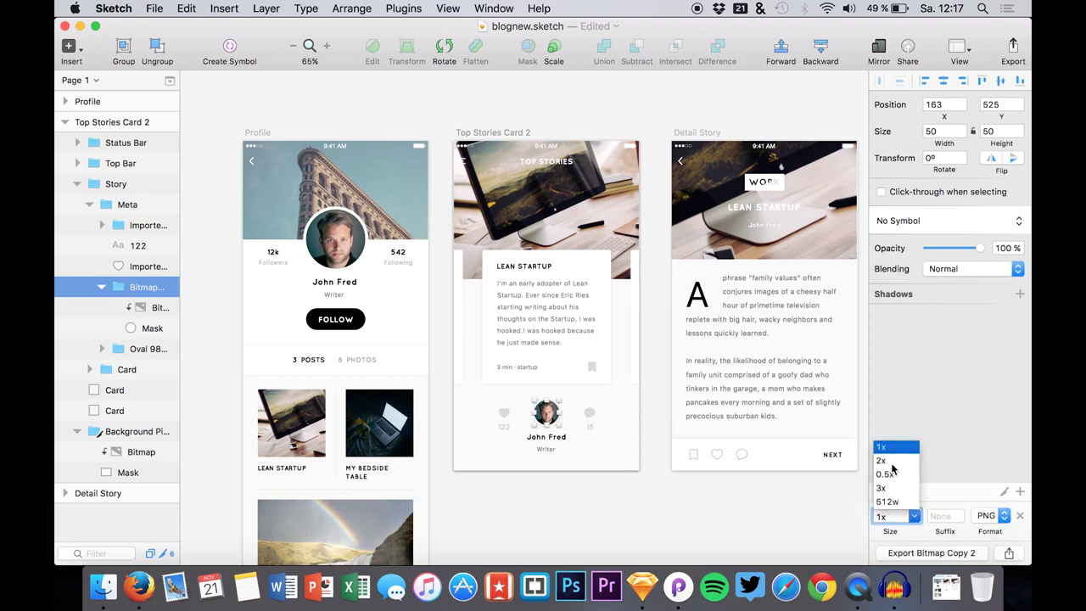
click(891, 463)
click(939, 515)
text(@2x)
key(Return)
click(891, 553)
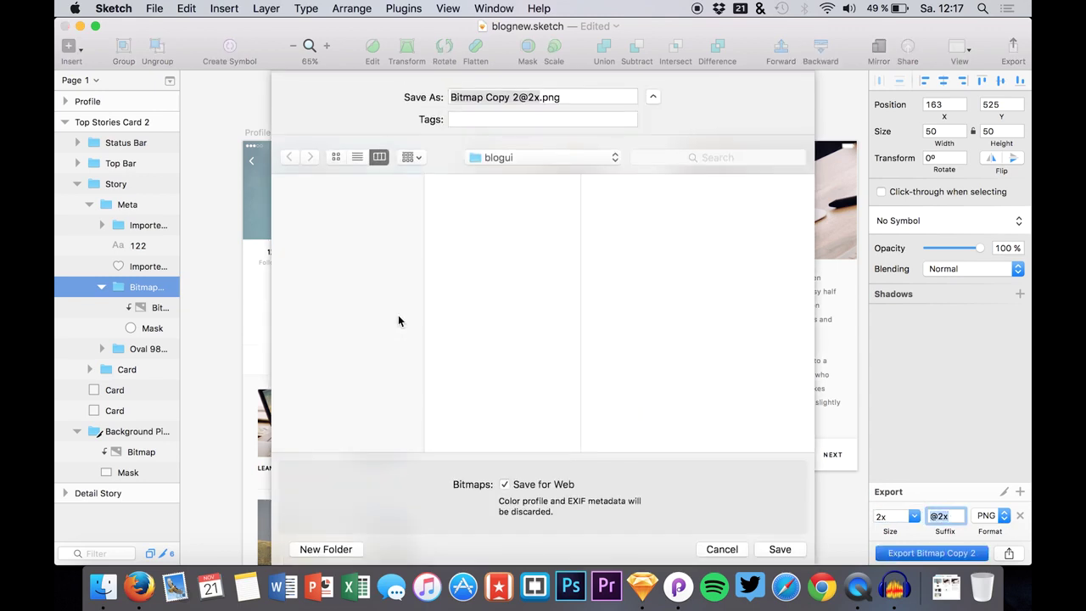
key(Return)
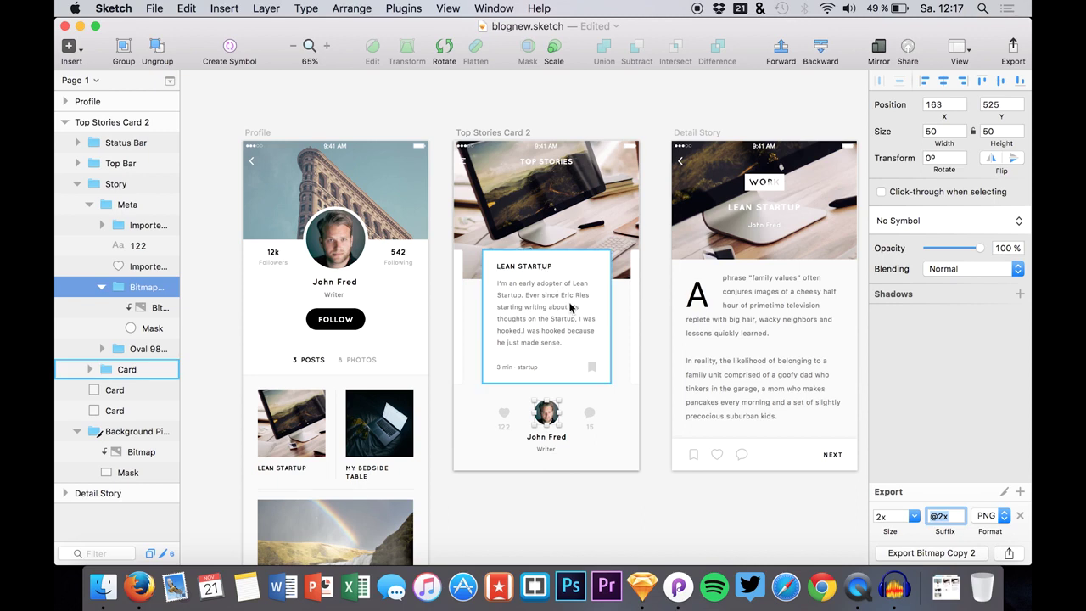
- Select the Cover group inside Cover + Title on the Detail Story artboard and expand its layers
scroll(625, 359, right, 5)
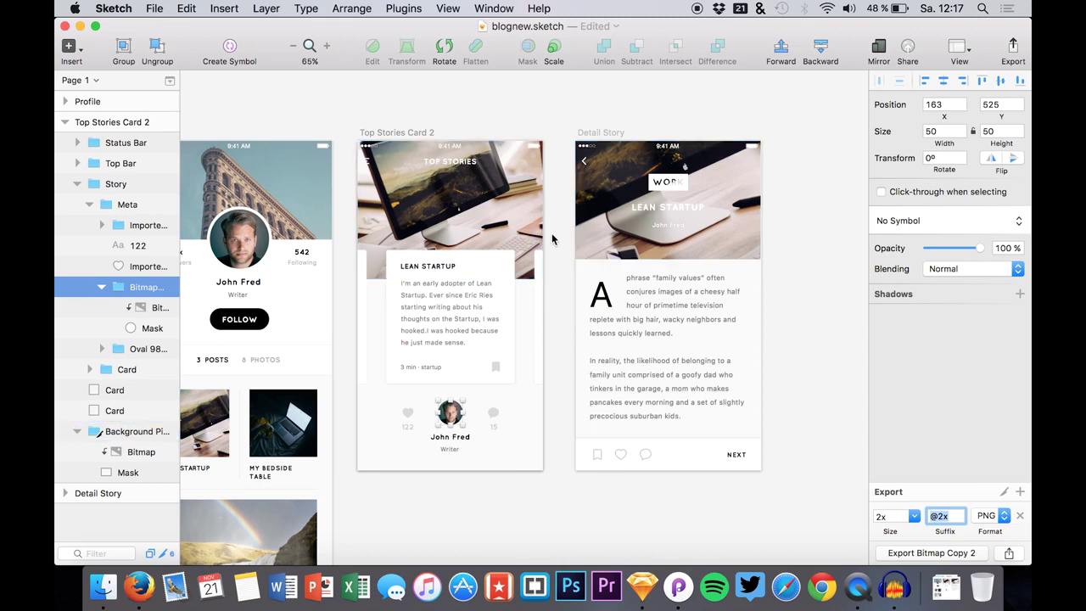
click(609, 187)
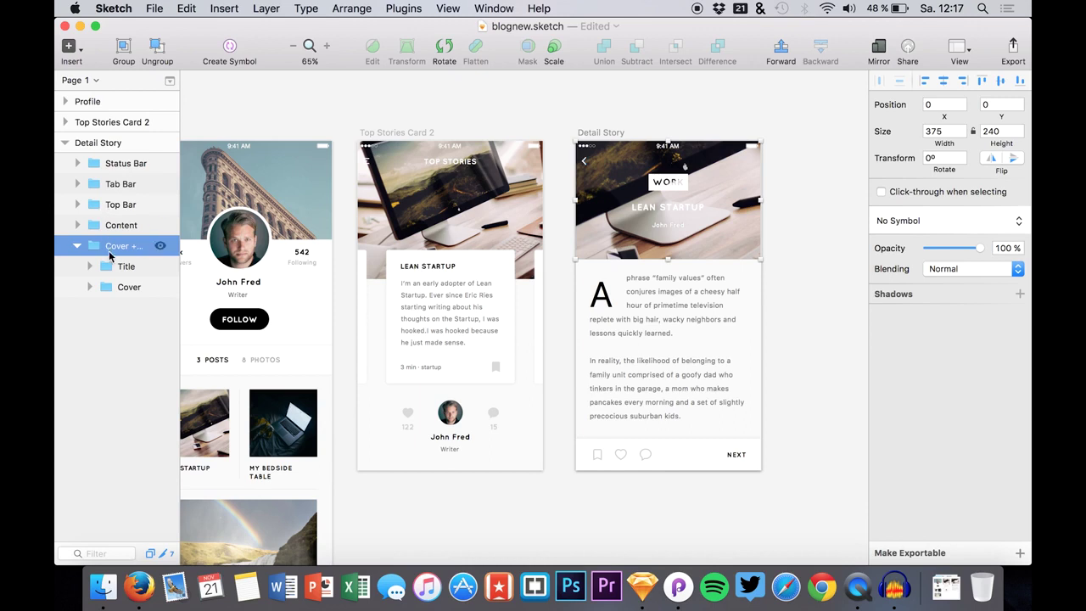
click(110, 287)
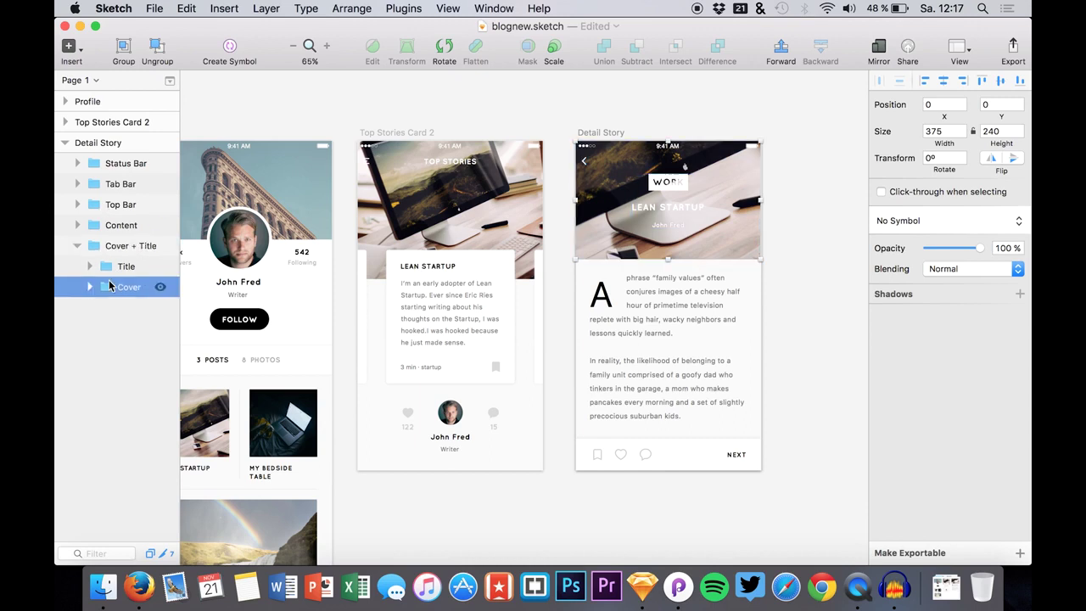
click(89, 287)
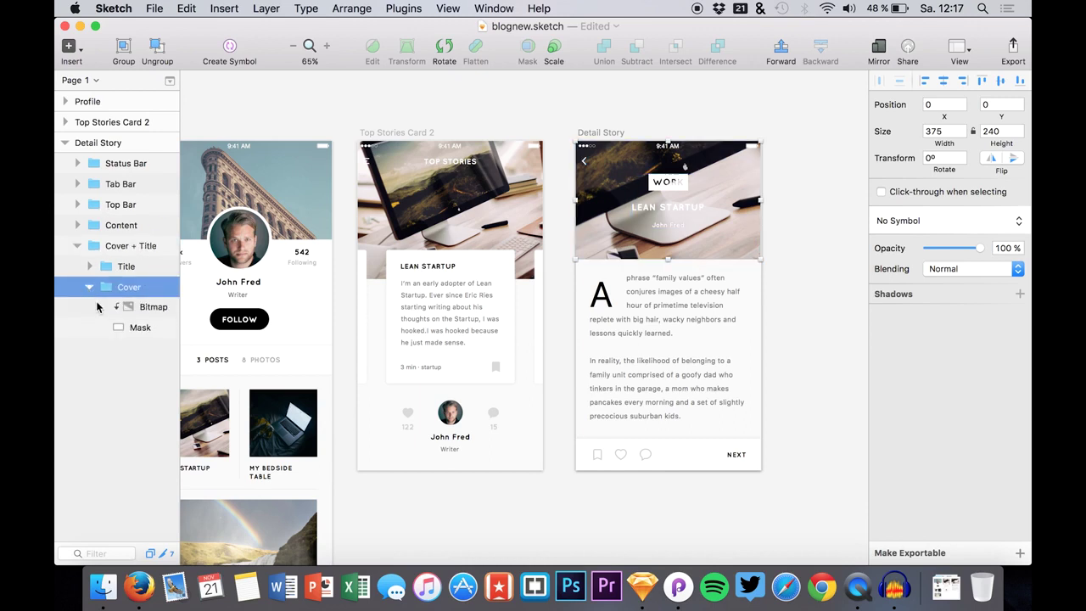
click(964, 552)
click(913, 516)
click(893, 468)
key(Tab)
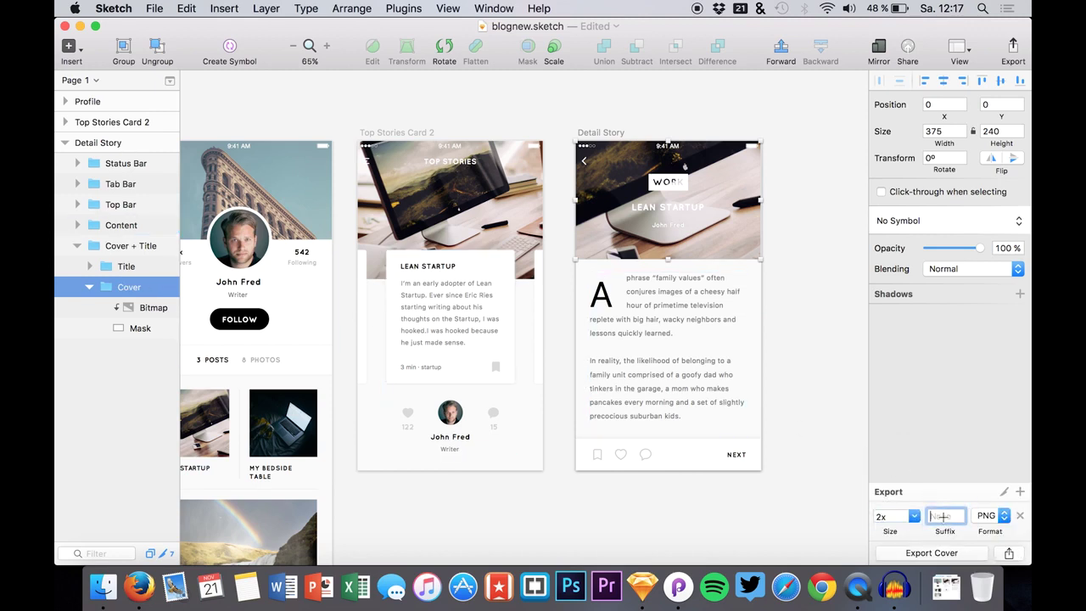
click(930, 553)
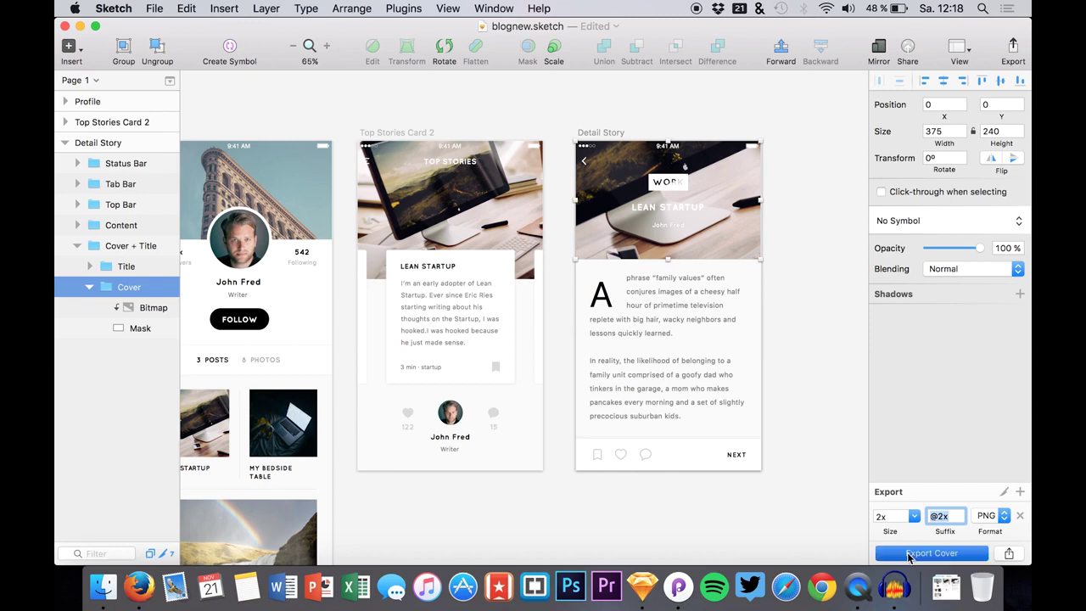
key(Return)
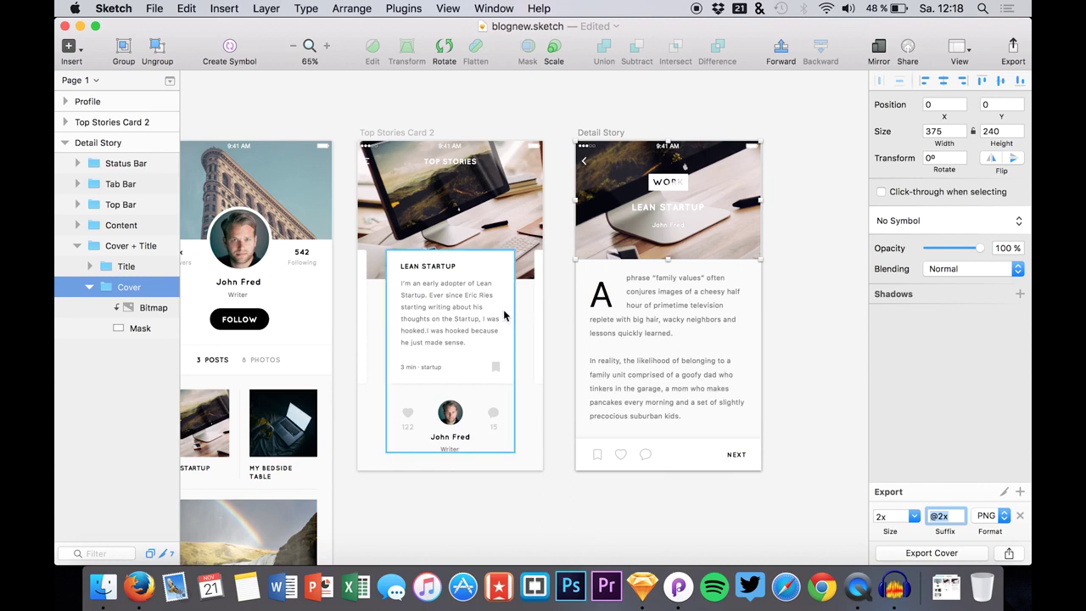
- Select the white Card background shape inside the Story group's Card subgroup on the Top Stories Card 2 artboard
click(539, 376)
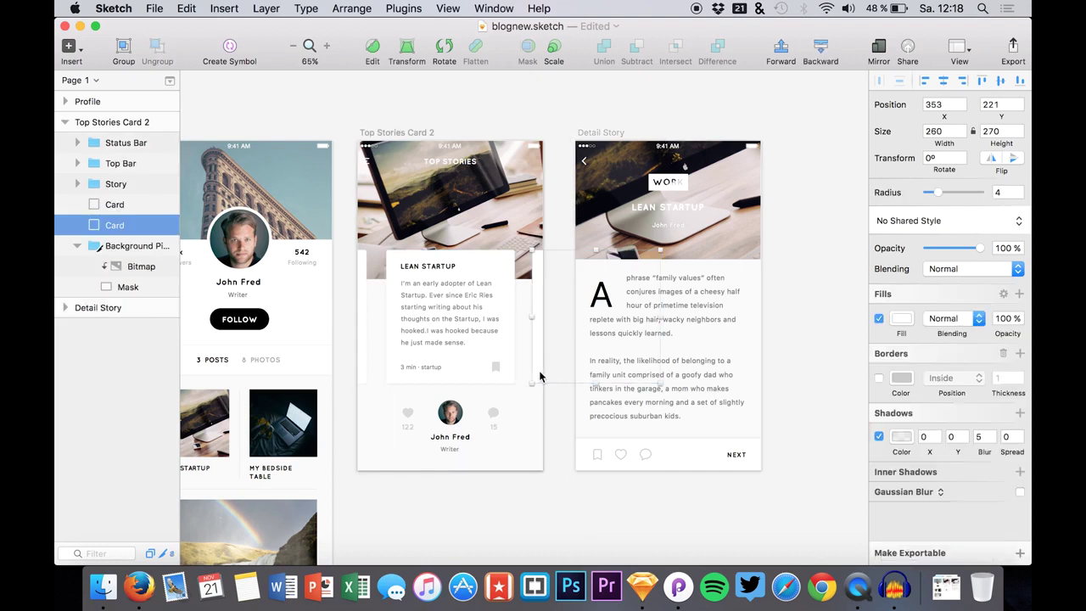
click(534, 459)
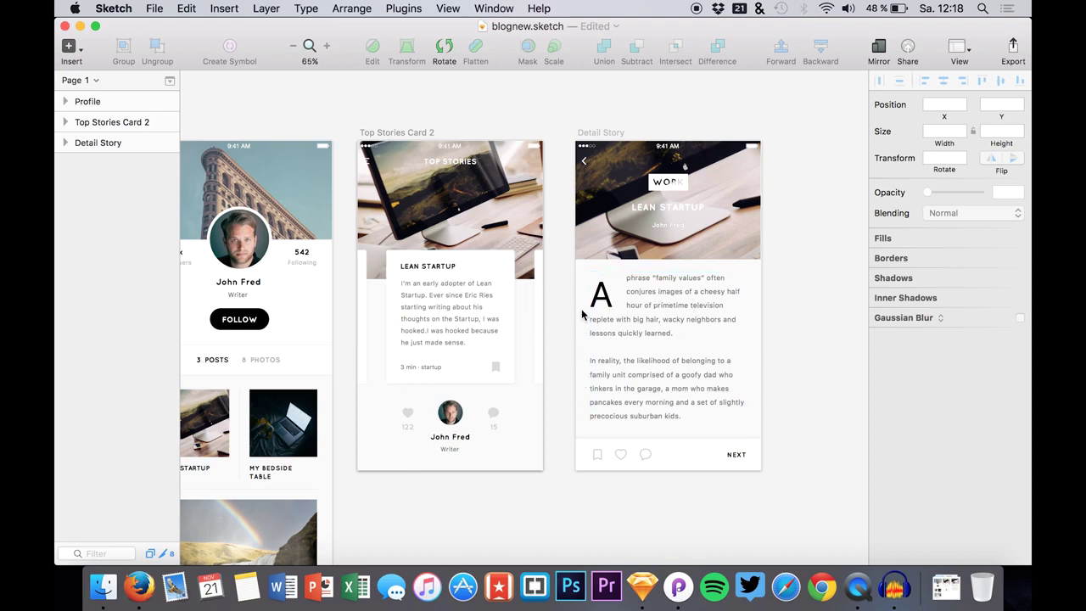
click(399, 260)
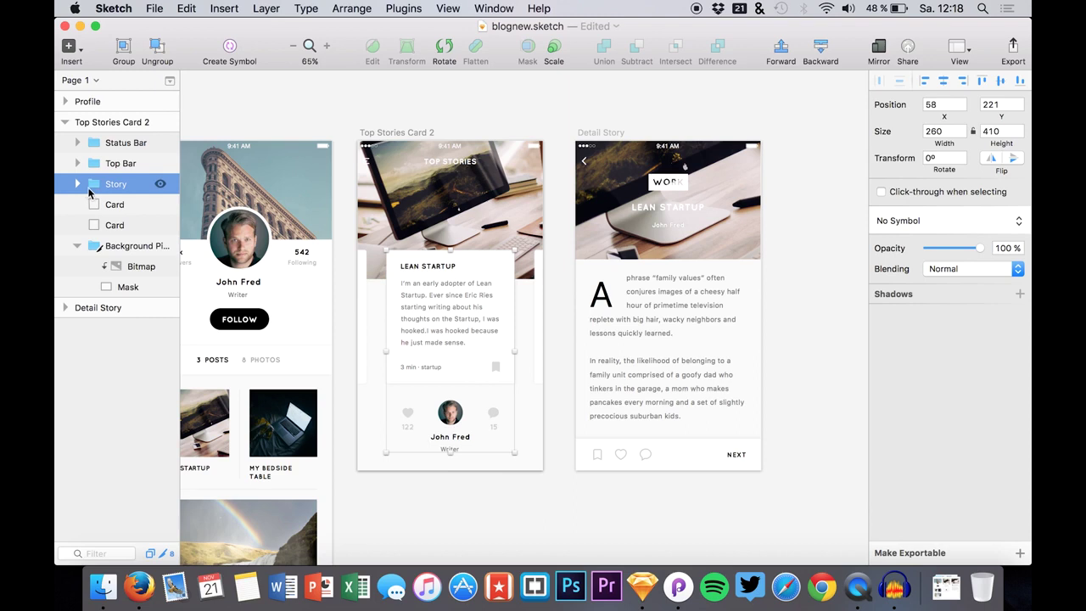
click(78, 184)
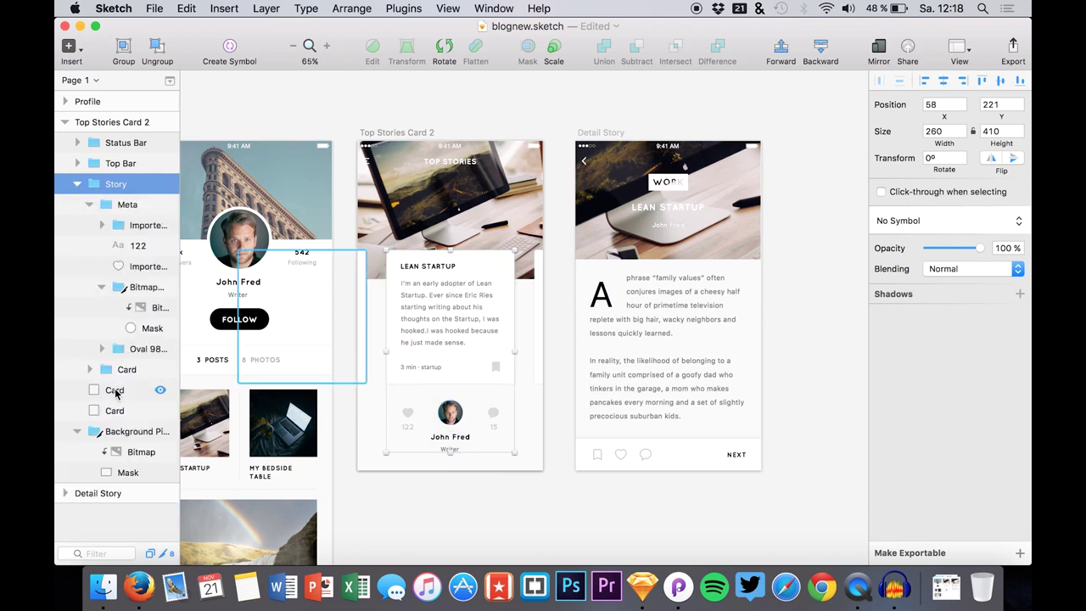
click(115, 390)
click(116, 411)
click(119, 369)
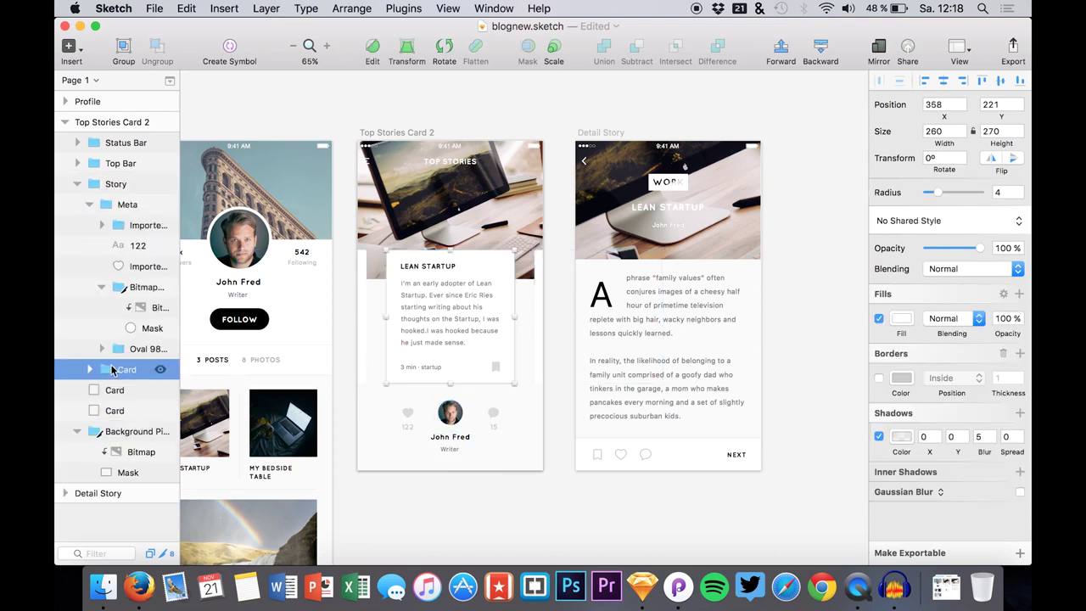
key(shift+Tab)
click(90, 369)
scroll(101, 374, down, 2)
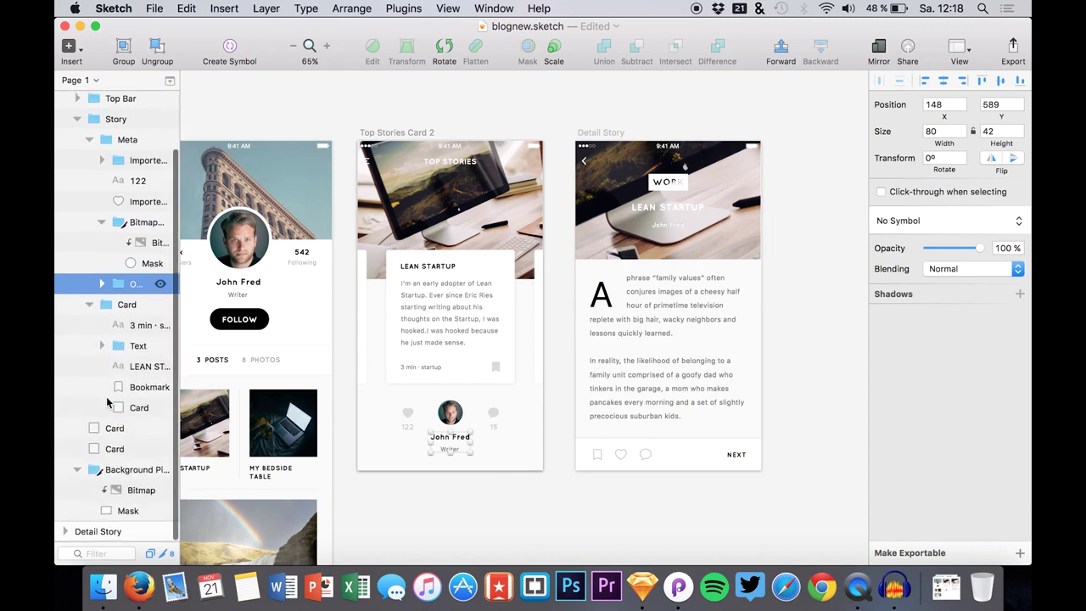
click(131, 407)
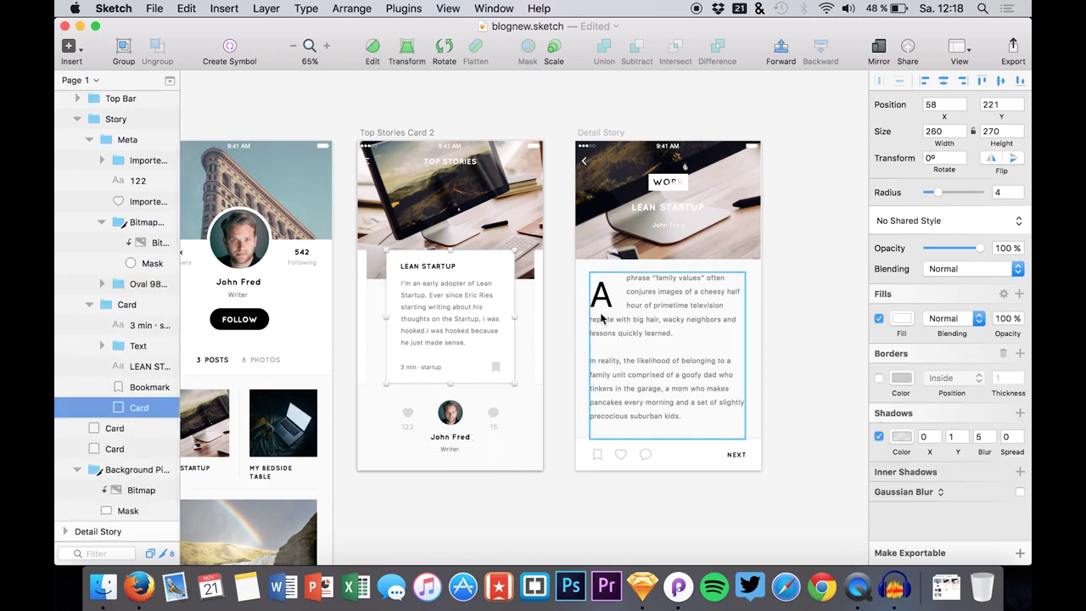
click(1019, 552)
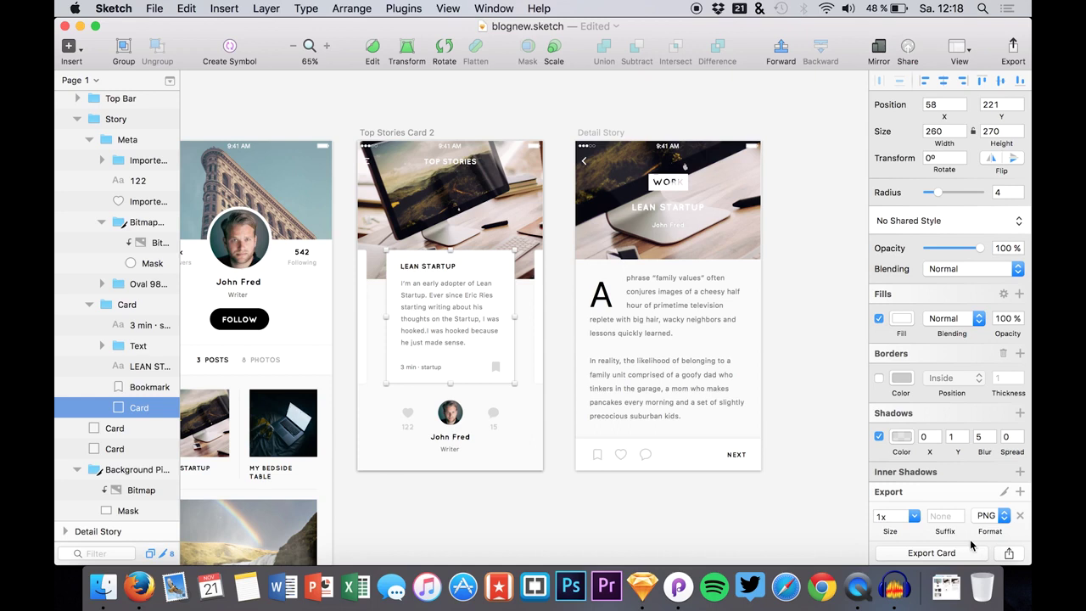
click(914, 516)
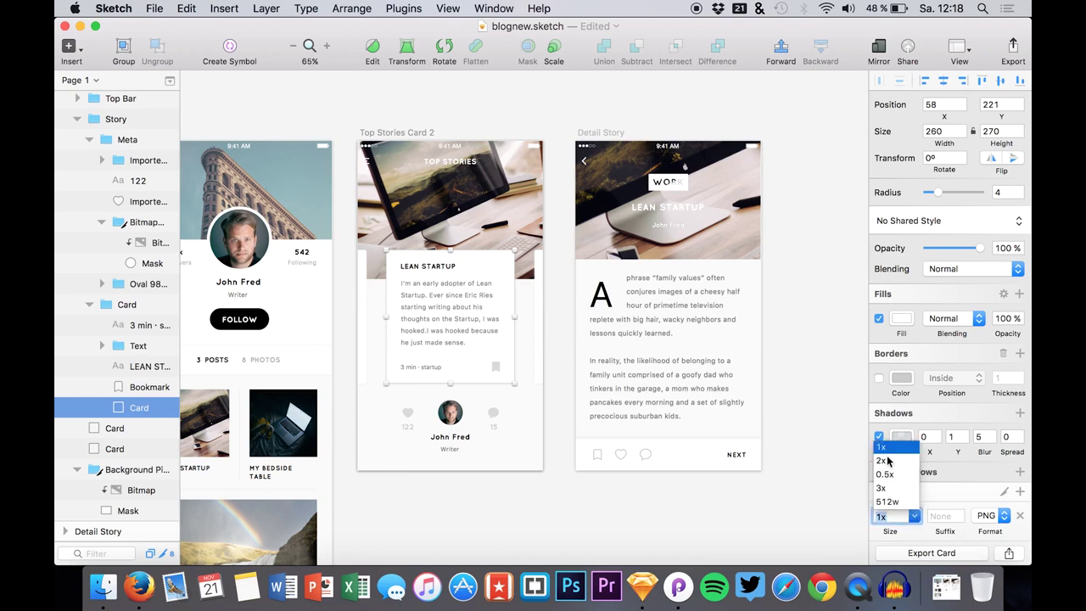
click(888, 463)
click(945, 518)
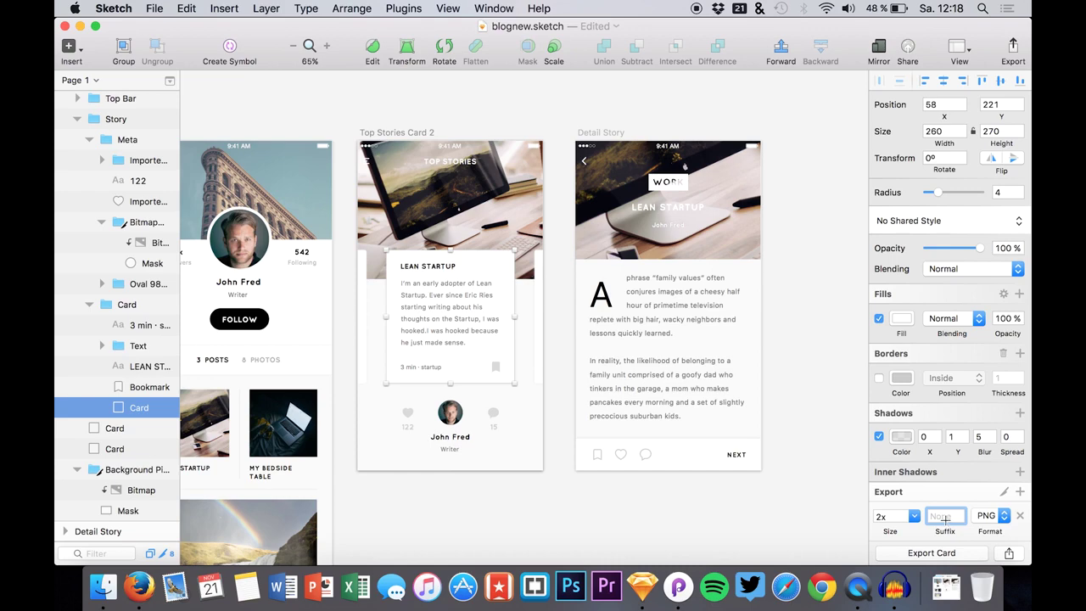
text(@2x)
click(908, 552)
key(Return)
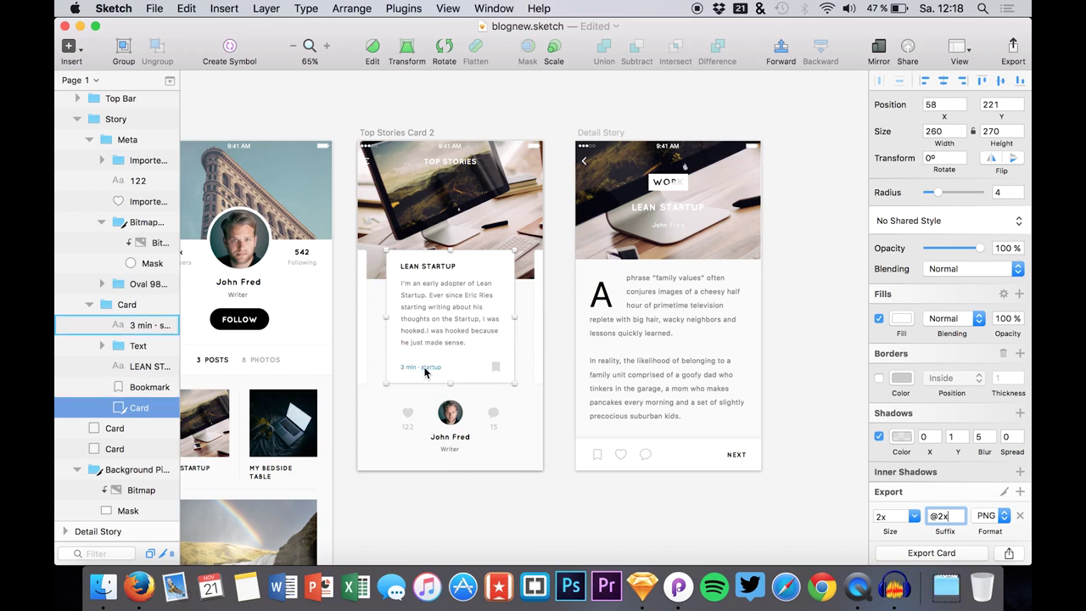
- Group the reading-time text, Text group, LEAN STARTUP title and Bookmark layers inside the Card group
click(133, 386)
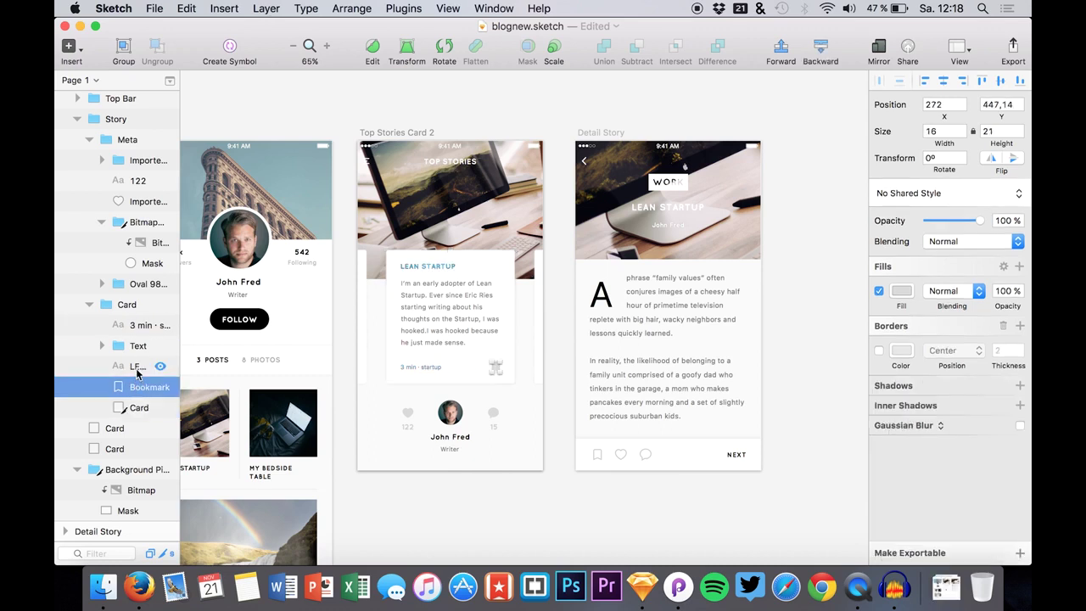
shift+click(140, 365)
click(142, 341)
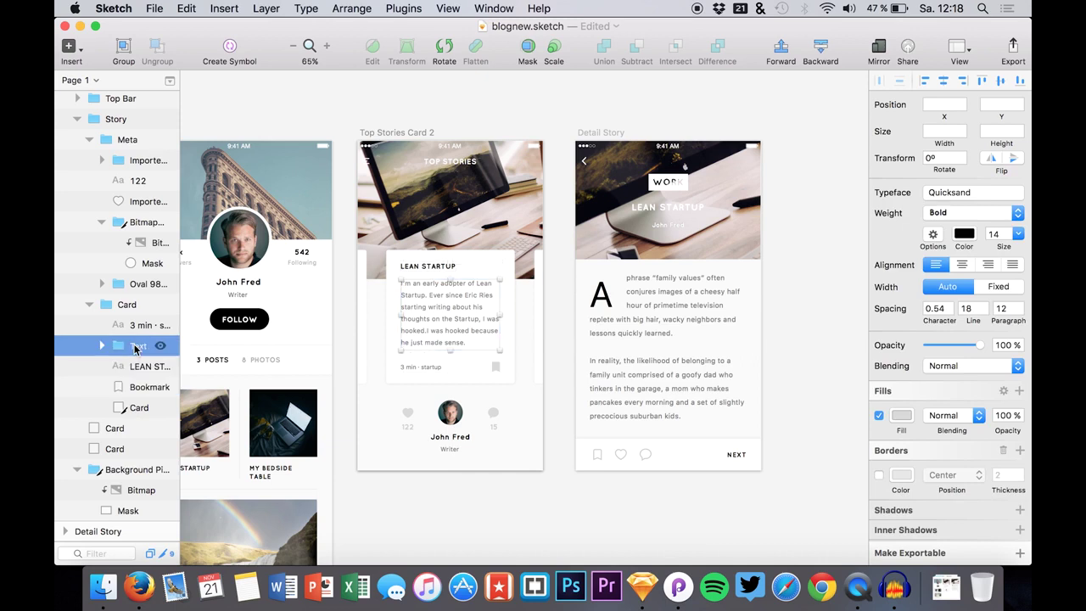
click(135, 327)
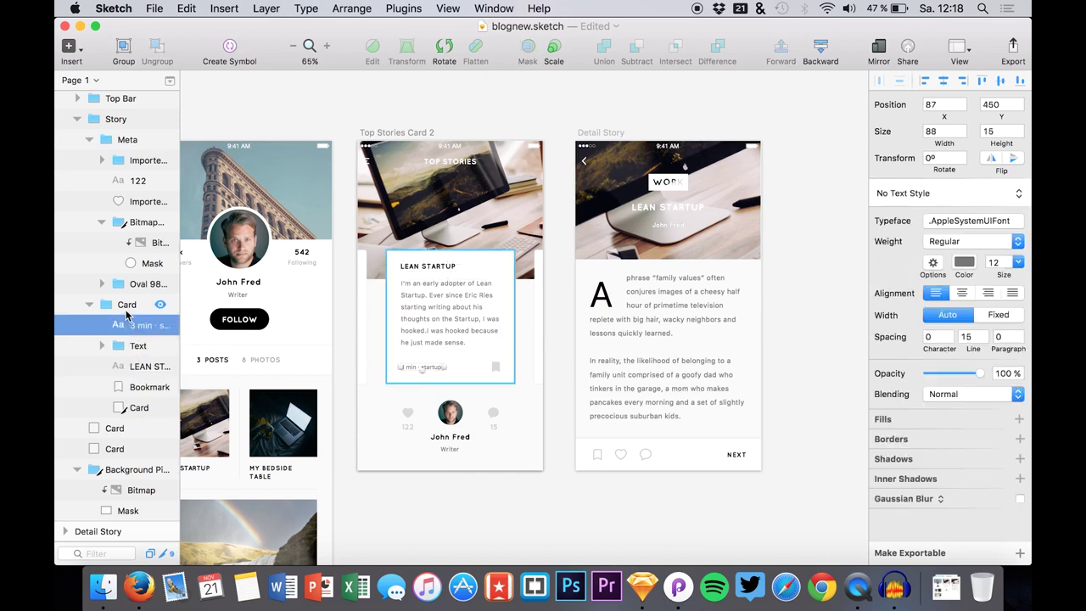
shift+click(131, 383)
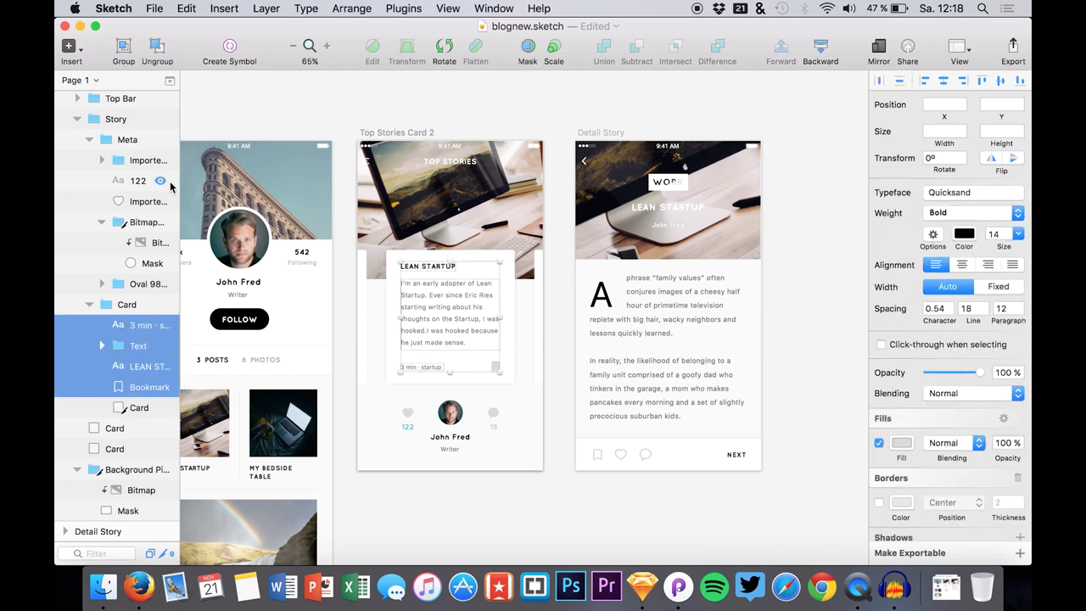
click(126, 47)
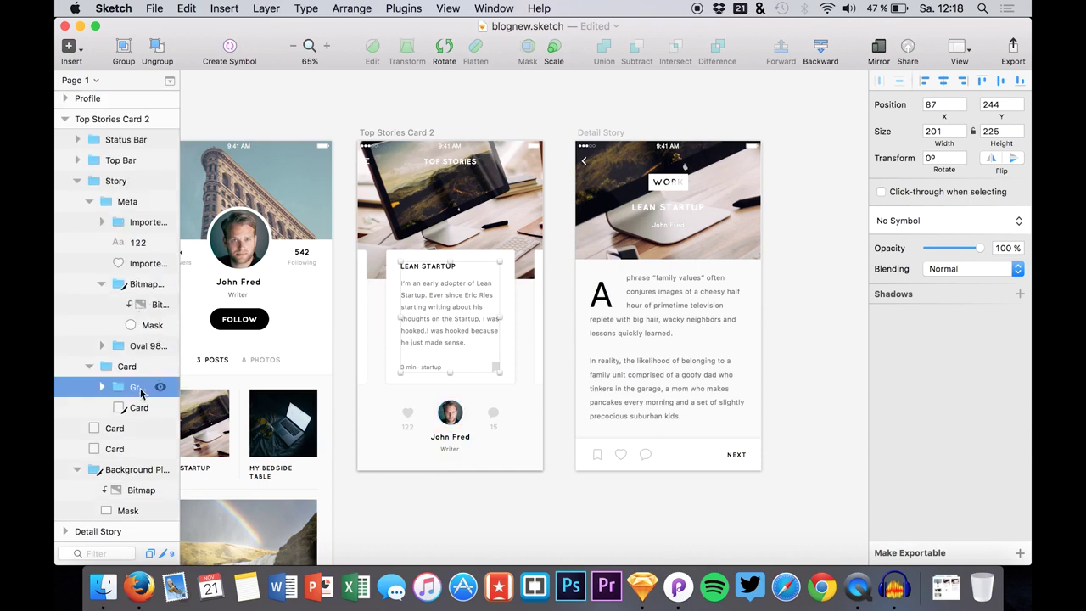
click(1020, 552)
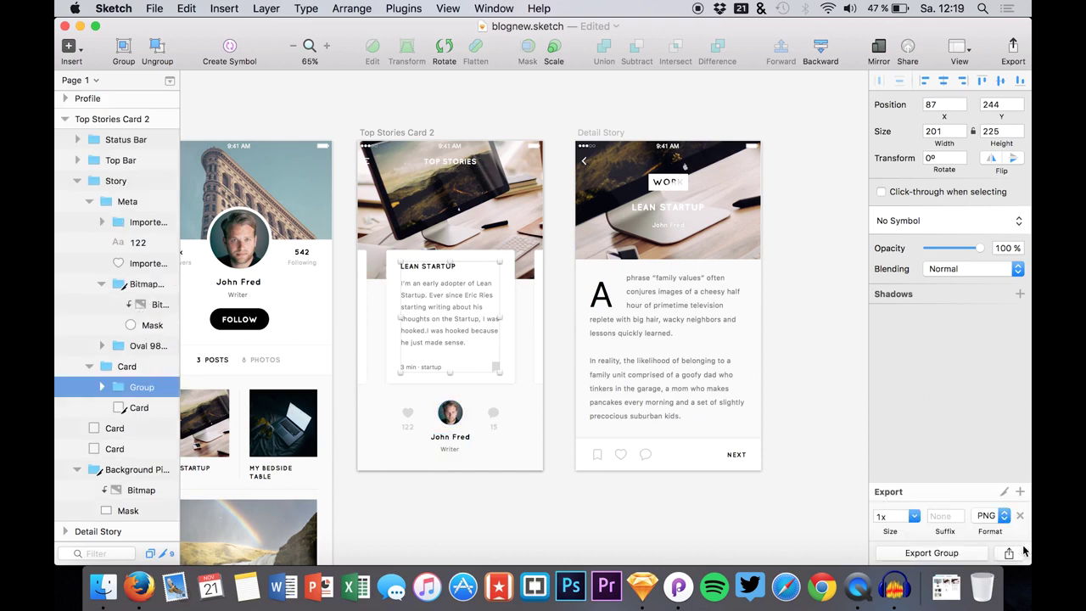
click(913, 516)
click(904, 465)
click(943, 515)
text(@2x)
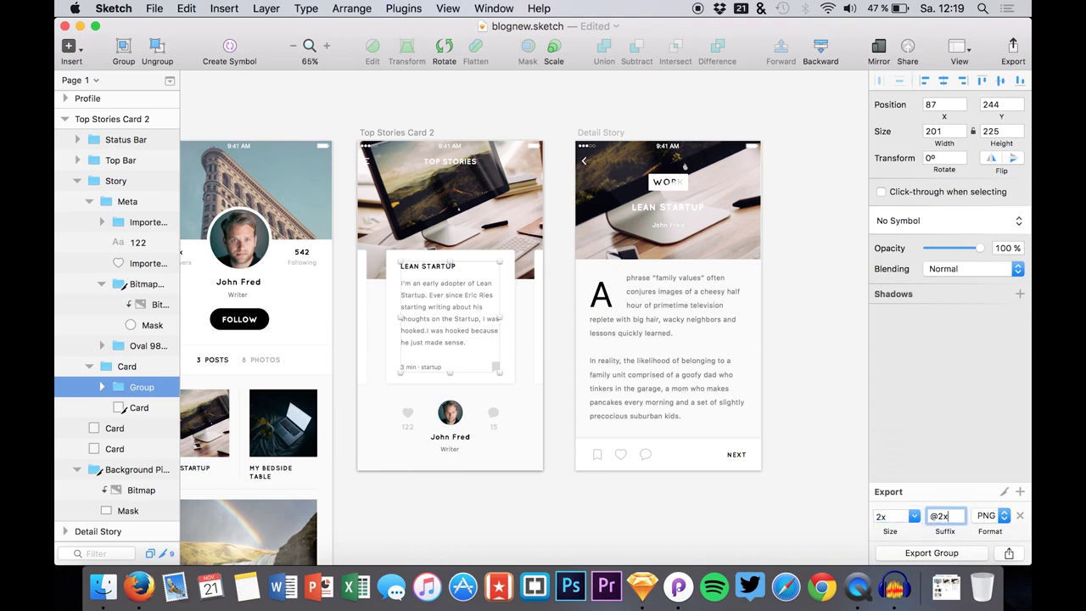
click(912, 551)
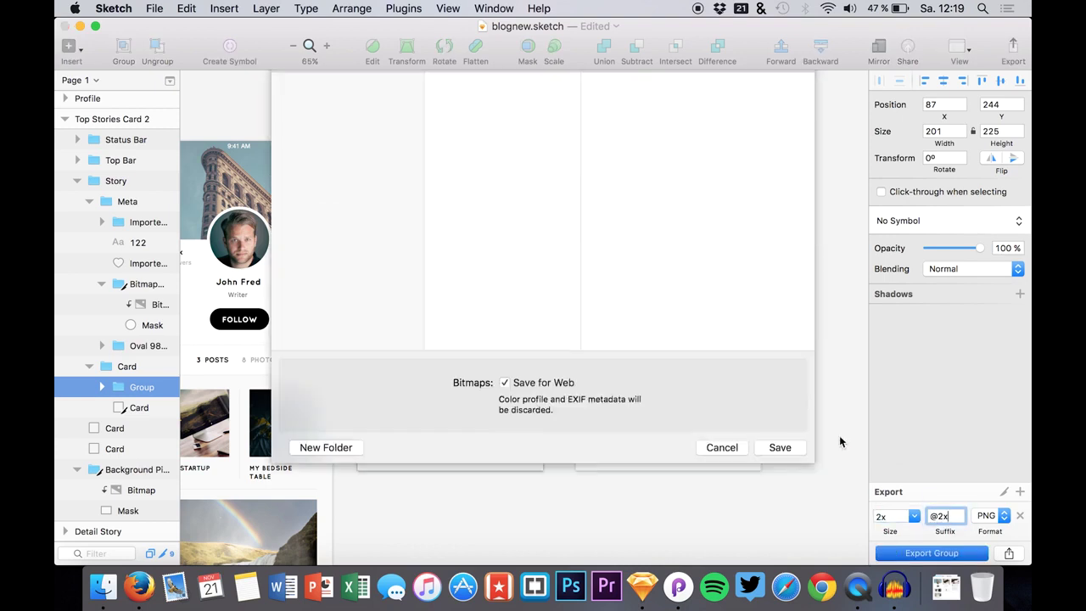
key(Left)
key(Delete)
key(Delete)
key(Delete)
key(Delete)
key(Delete)
text(Content)
key(Return)
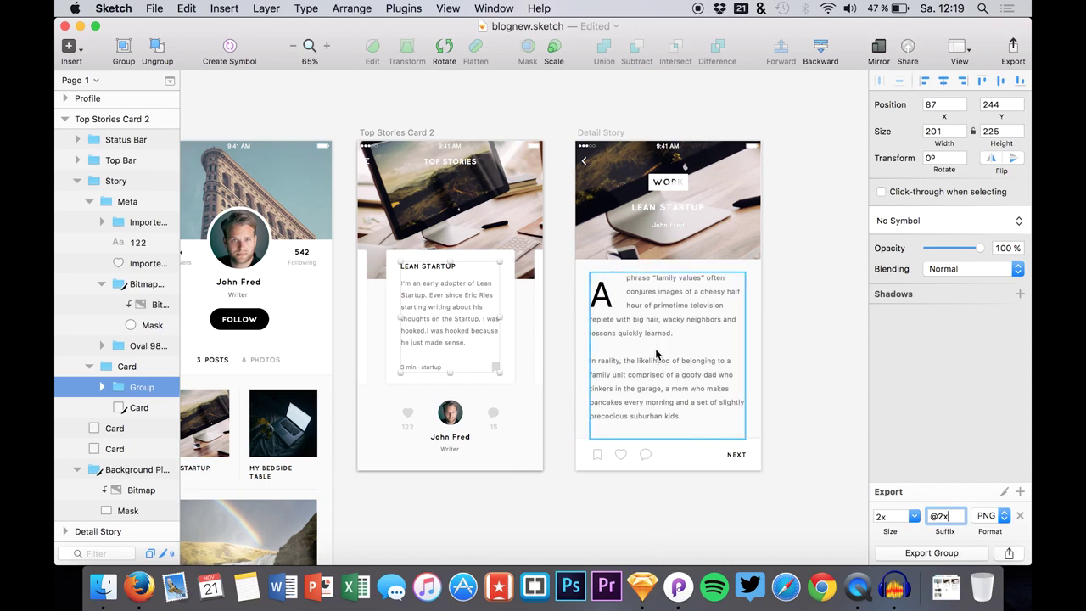
click(662, 317)
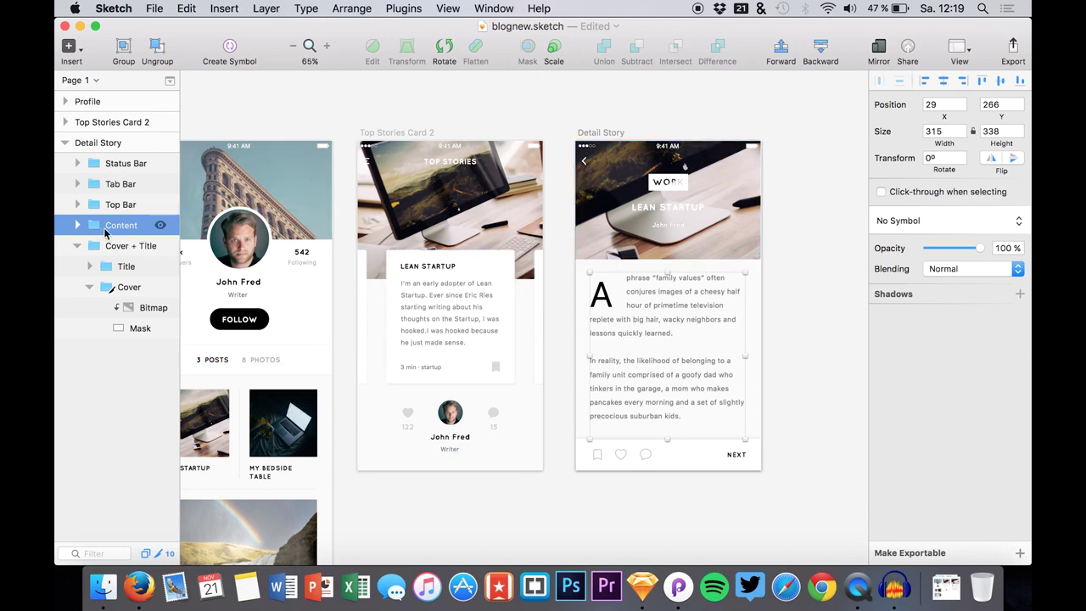
click(161, 225)
click(162, 225)
click(1019, 553)
click(914, 516)
click(874, 461)
click(914, 515)
click(887, 459)
click(942, 518)
text(@2x)
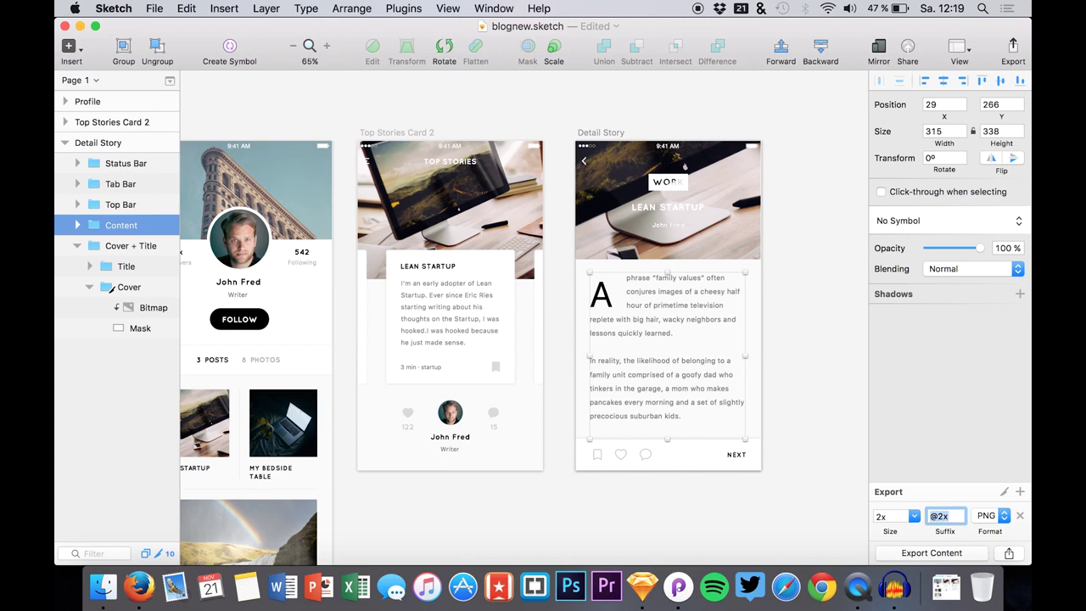
- Export the Content group into the blogui folder with "Detail" added to its file name
click(931, 552)
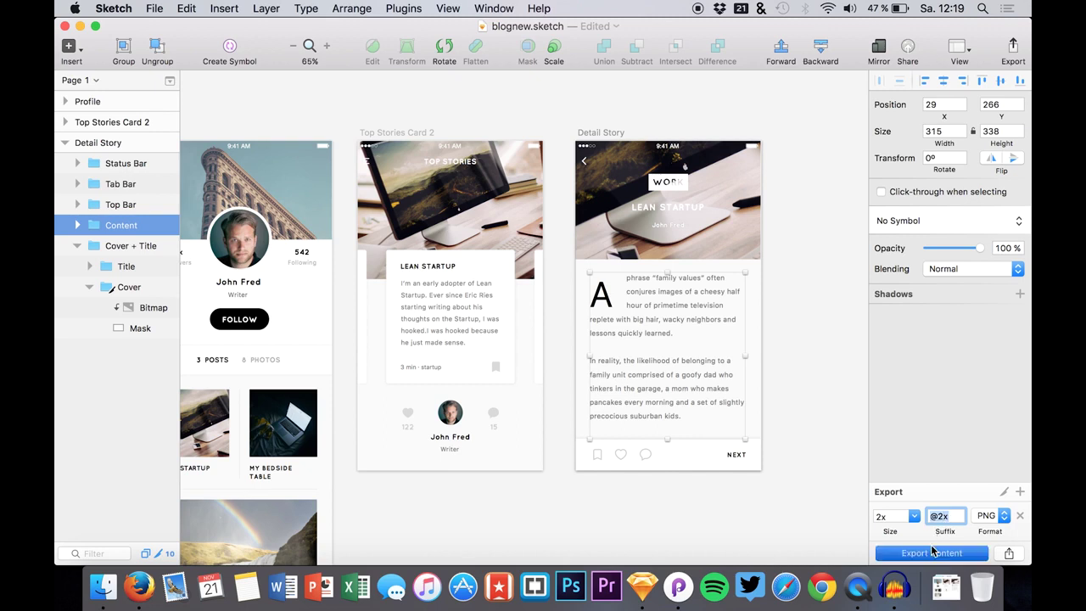
key(Left)
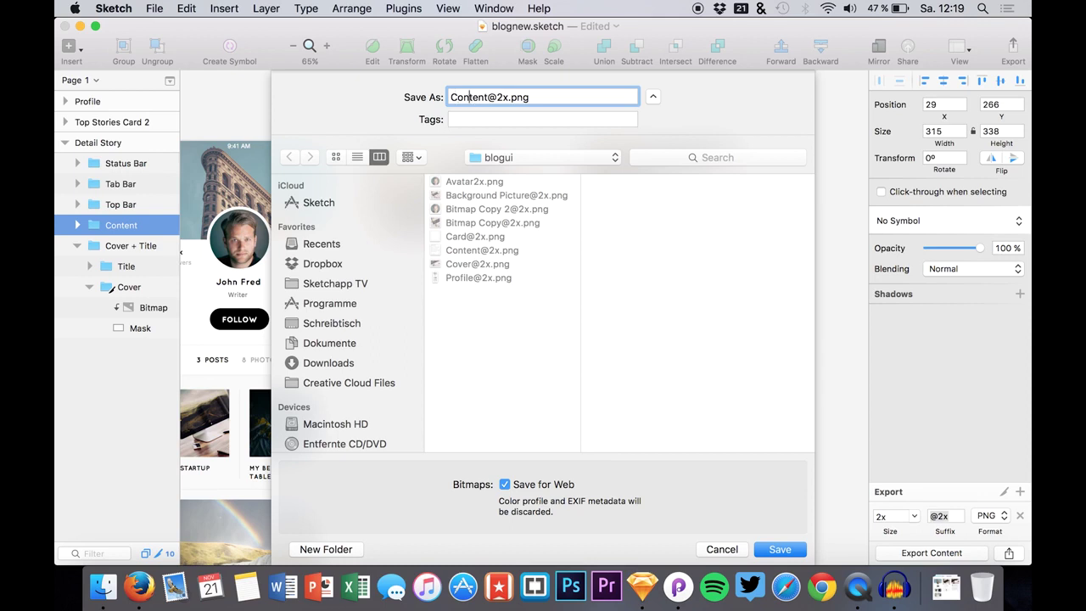
text(Detail)
key(Return)
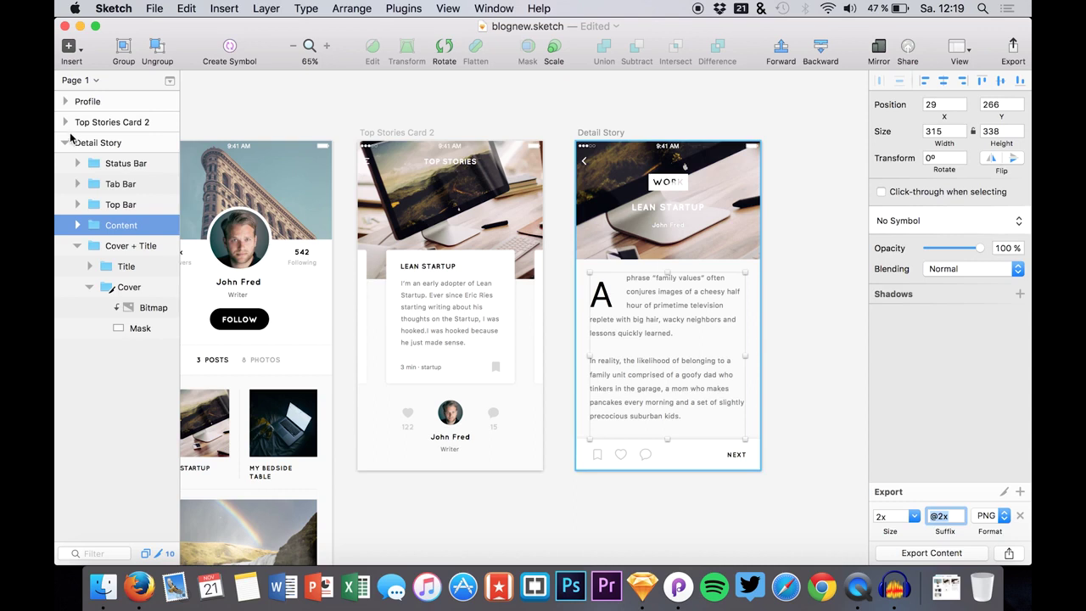
click(95, 123)
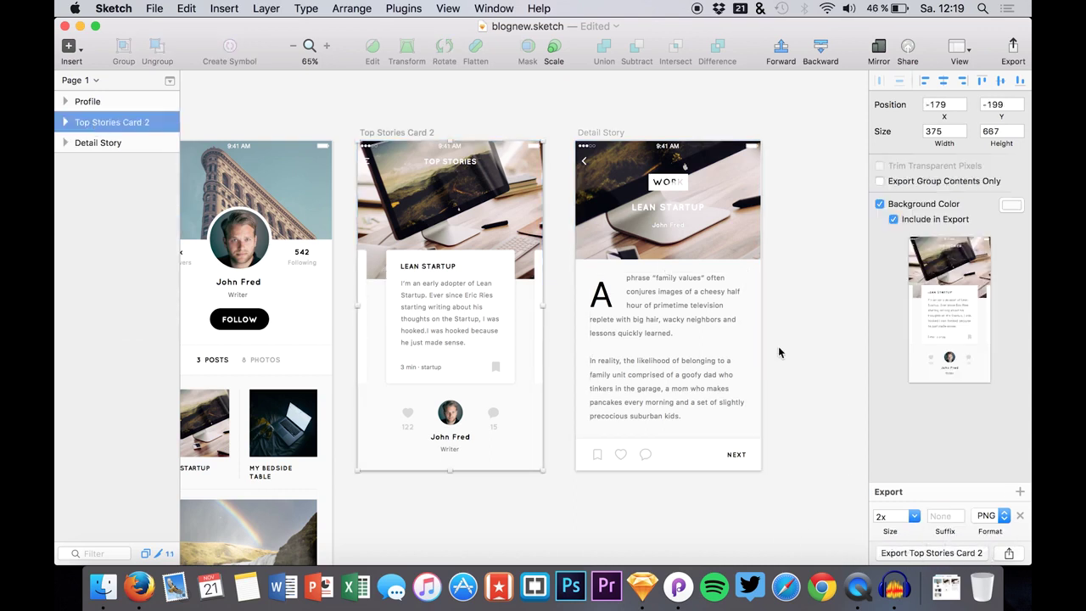
shift+click(124, 144)
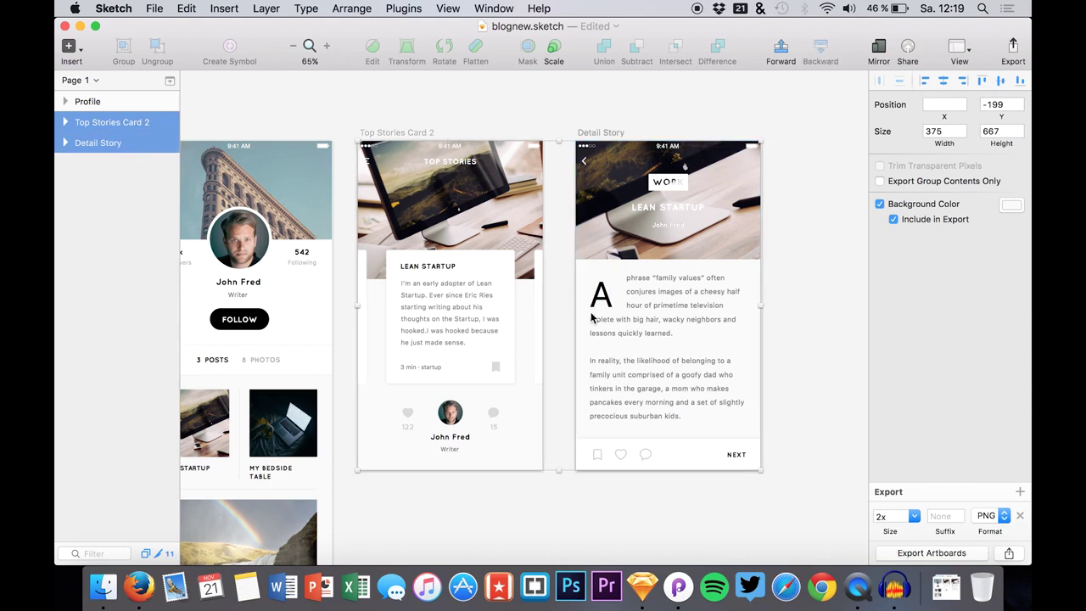
click(944, 516)
key(Return)
click(931, 552)
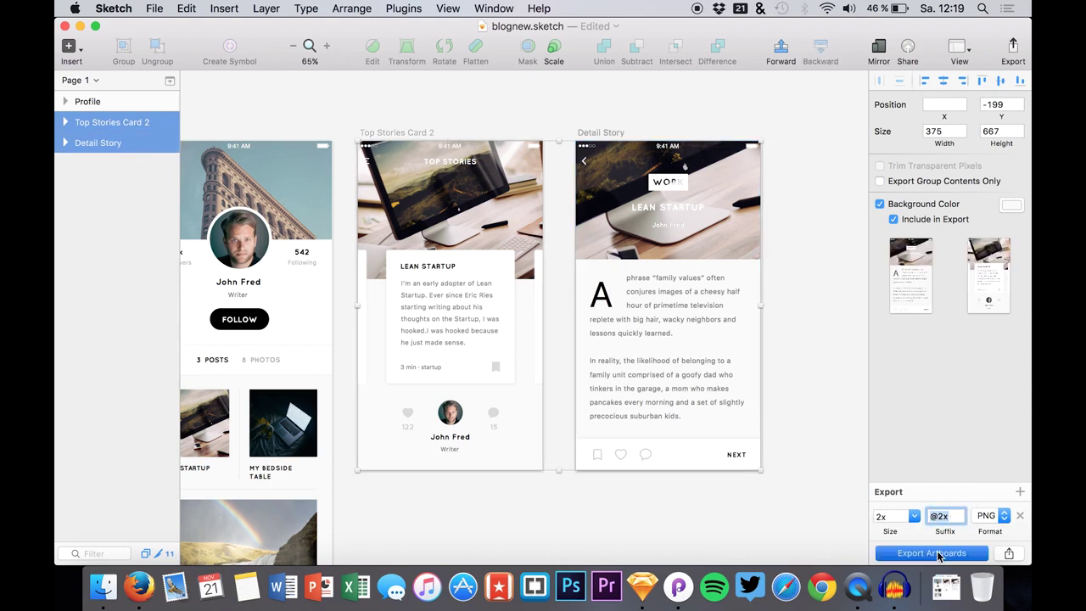
key(Return)
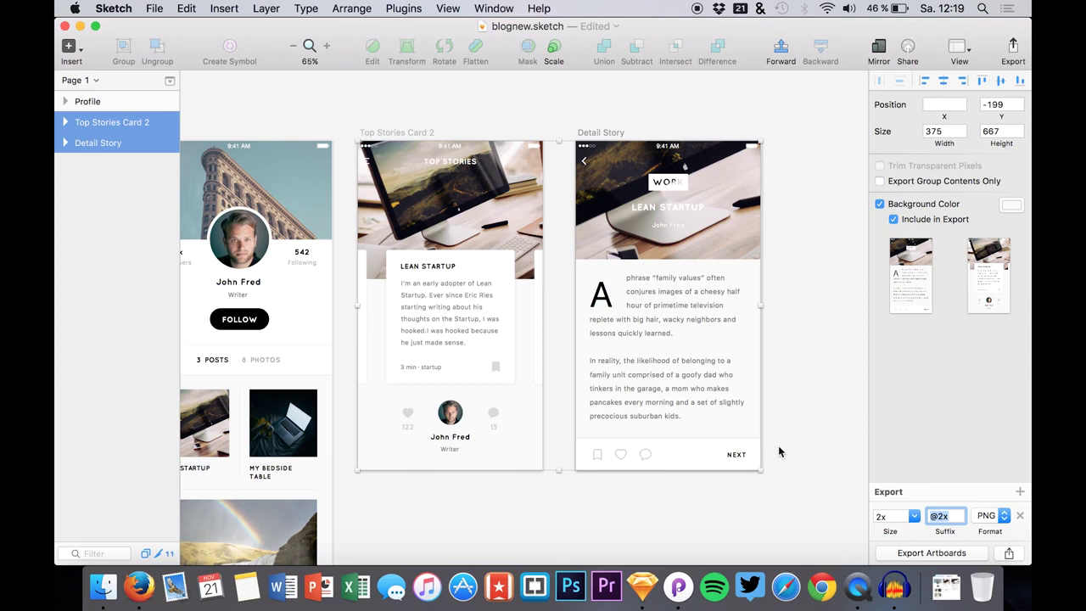
- Switch to Principle, add two more artboards to the untitled document and select Artboard 1
click(676, 586)
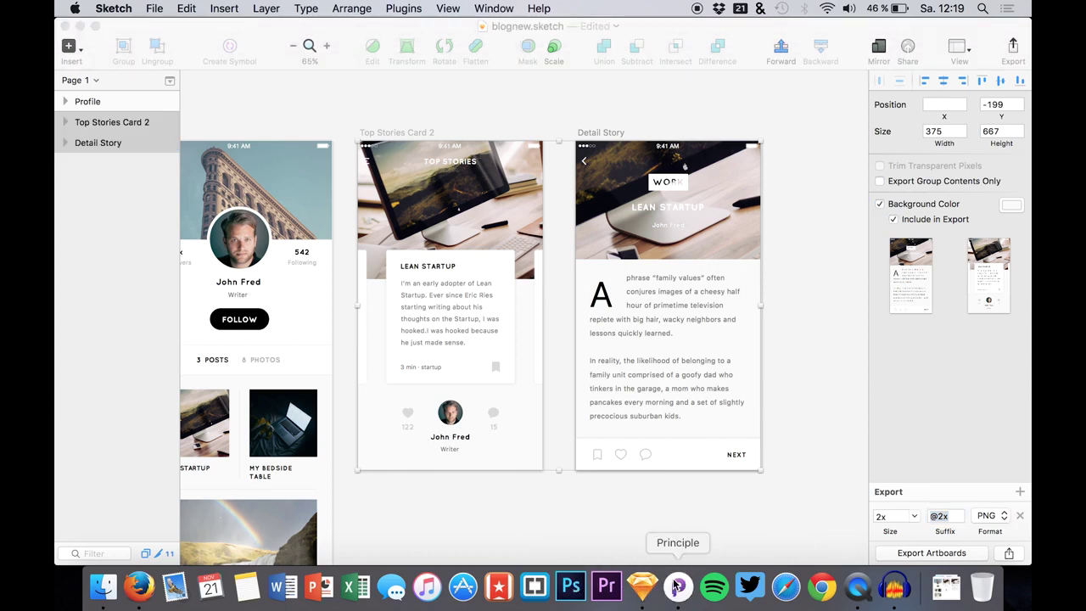
scroll(391, 380, right, 5)
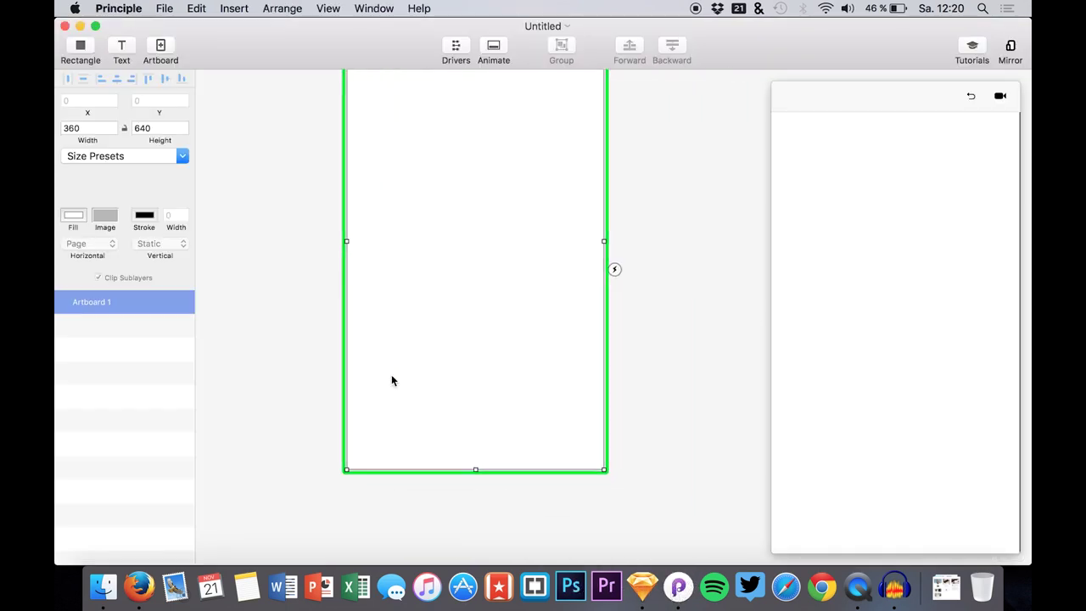
scroll(390, 374, down, 3)
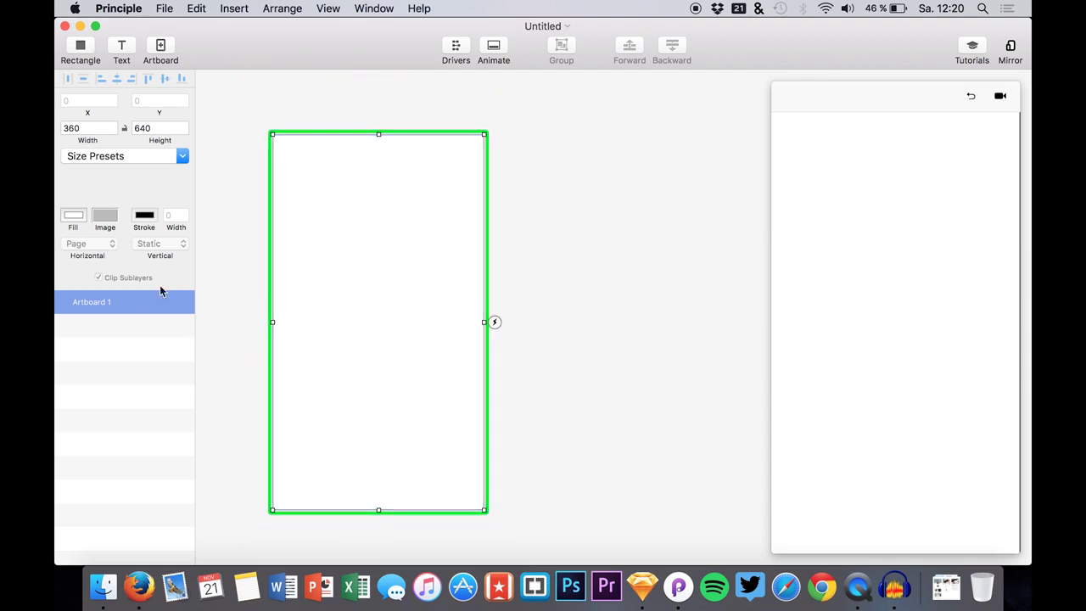
click(169, 52)
click(168, 52)
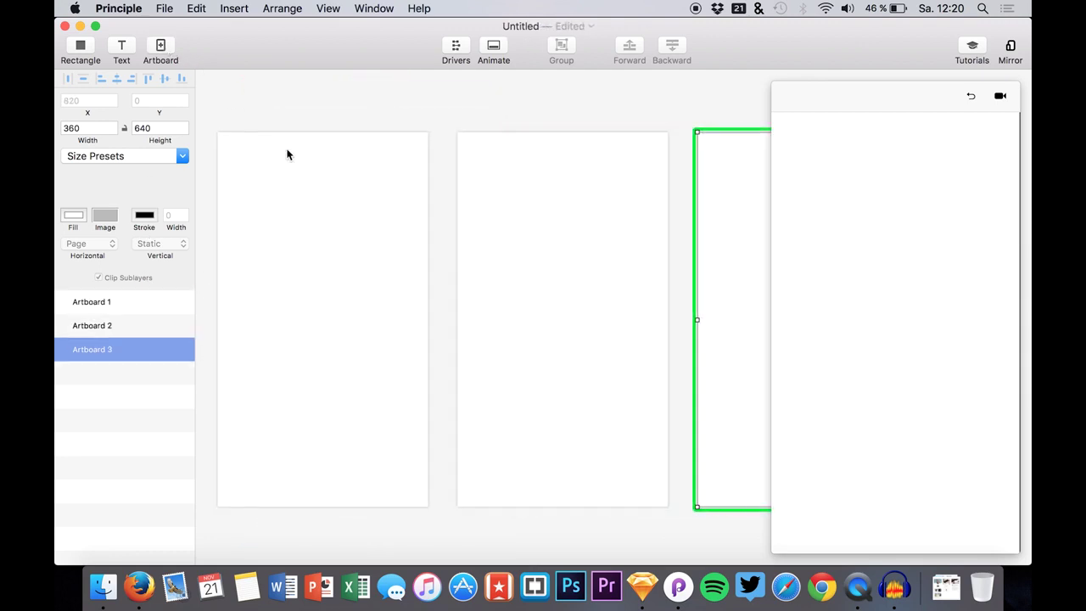
scroll(371, 154, left, 3)
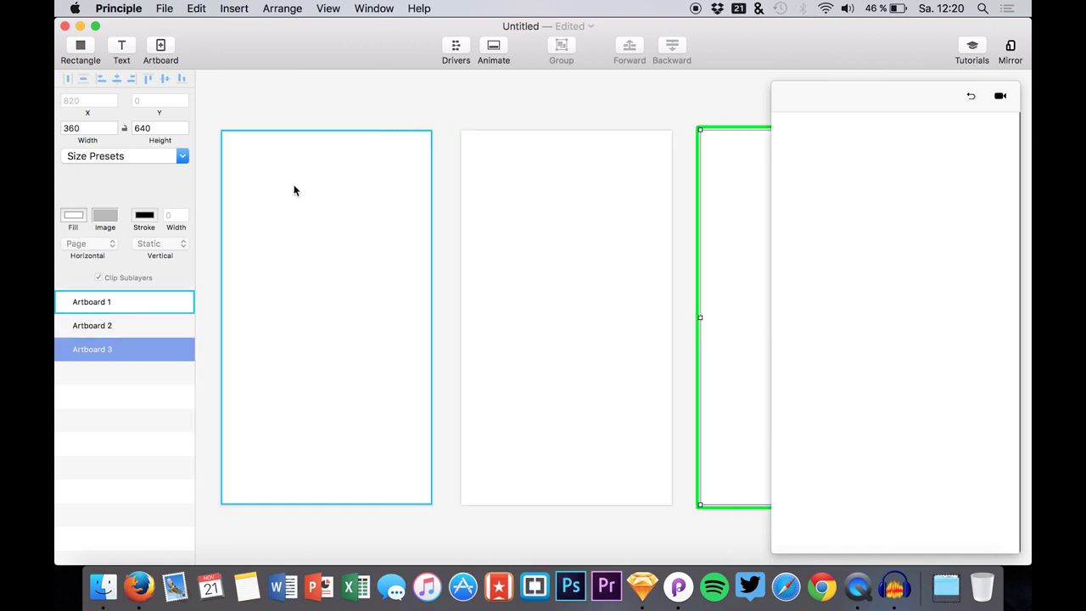
click(307, 230)
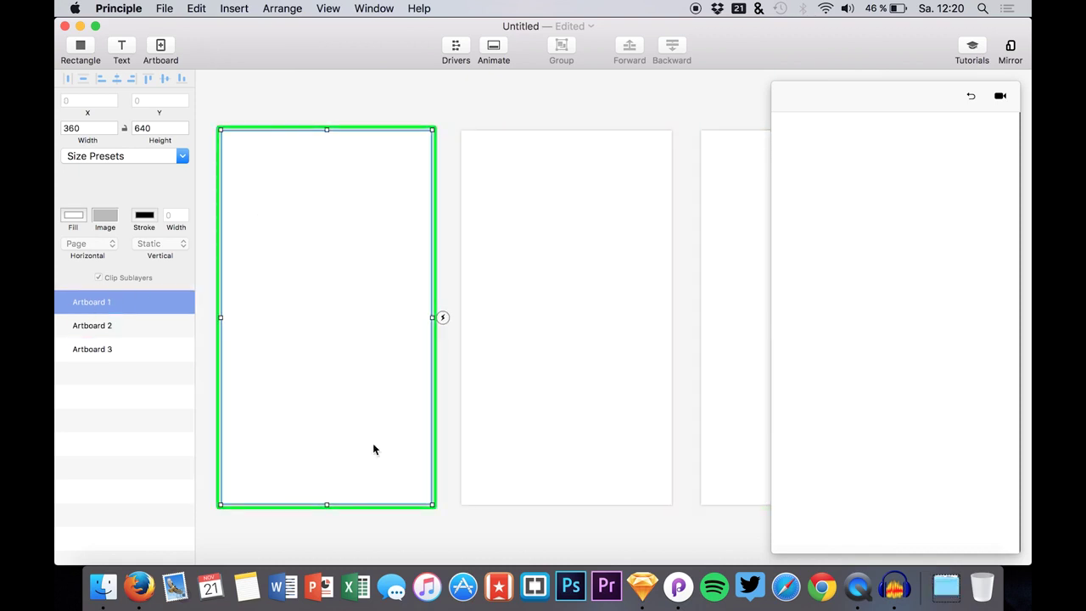
click(103, 585)
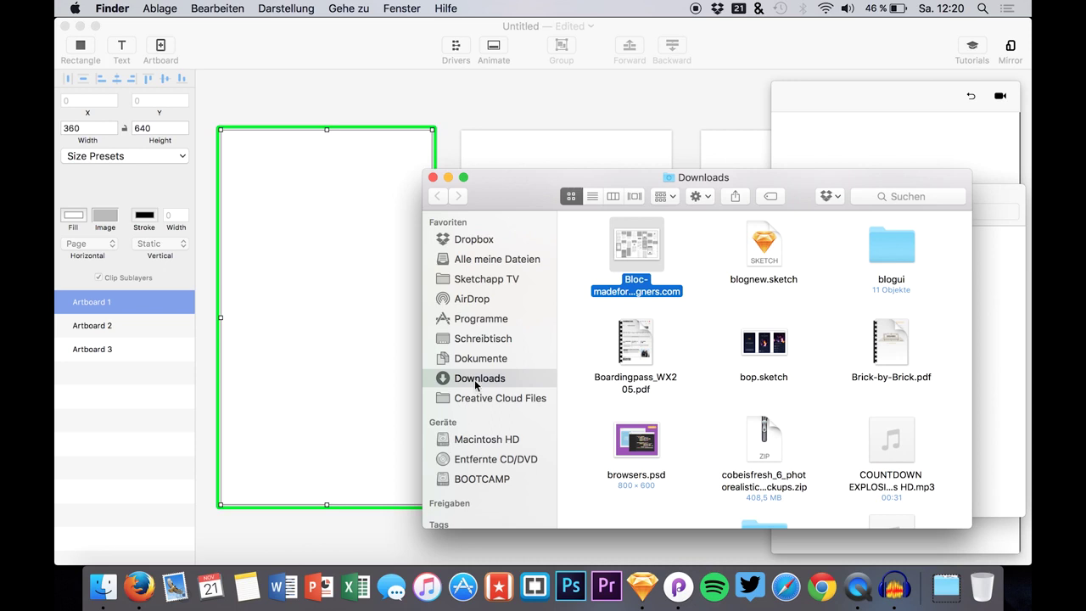
double_click(891, 245)
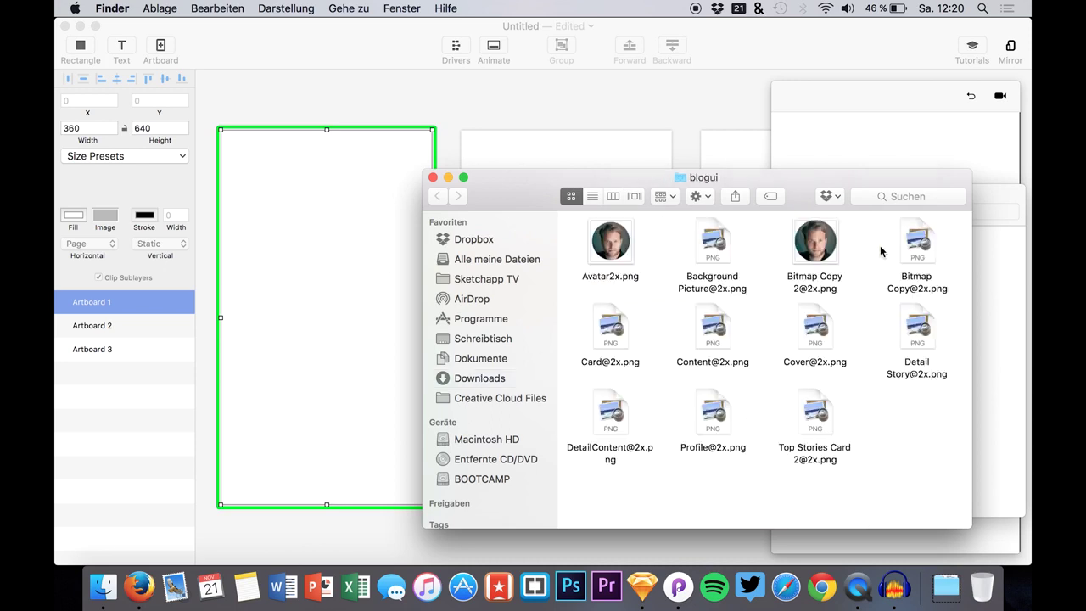
drag(595, 170, 638, 159)
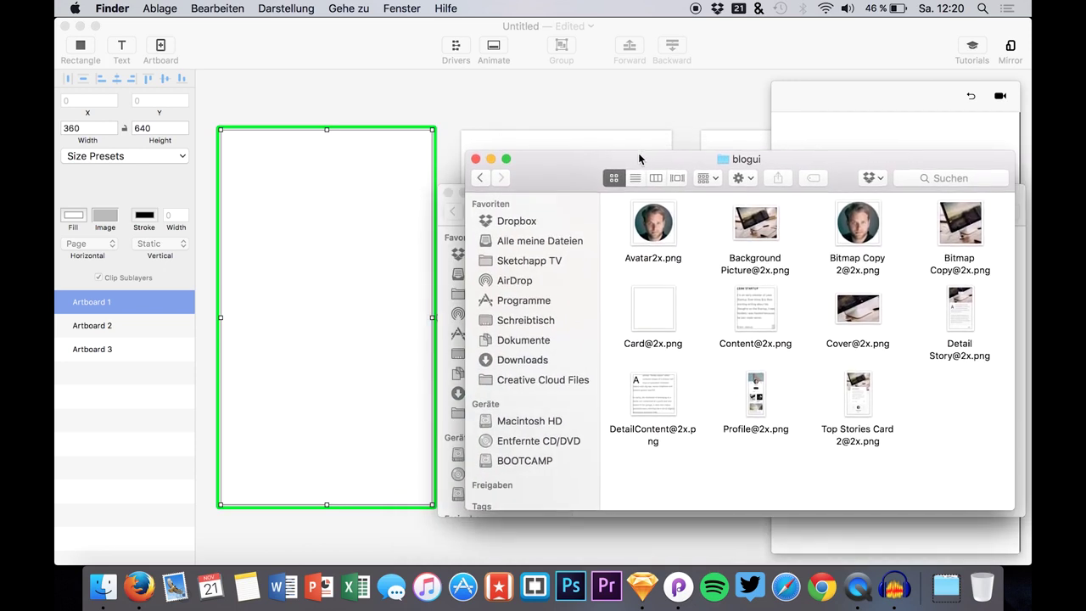
click(752, 411)
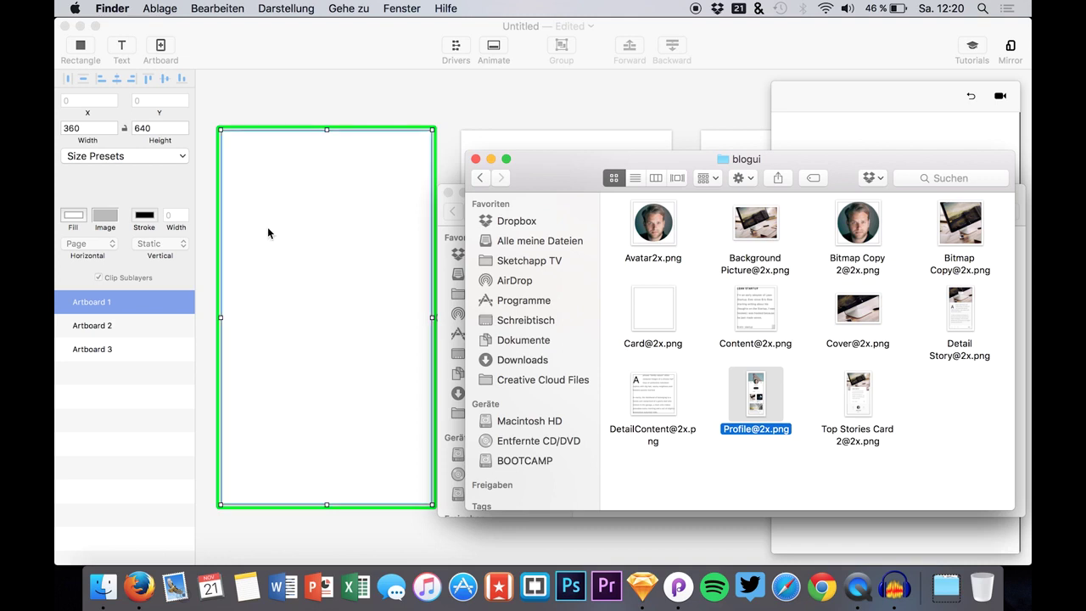
- Switch back to Principle and apply the iPhone 6 (375 x 667) size preset to Artboards 1, 2 and 3
click(113, 156)
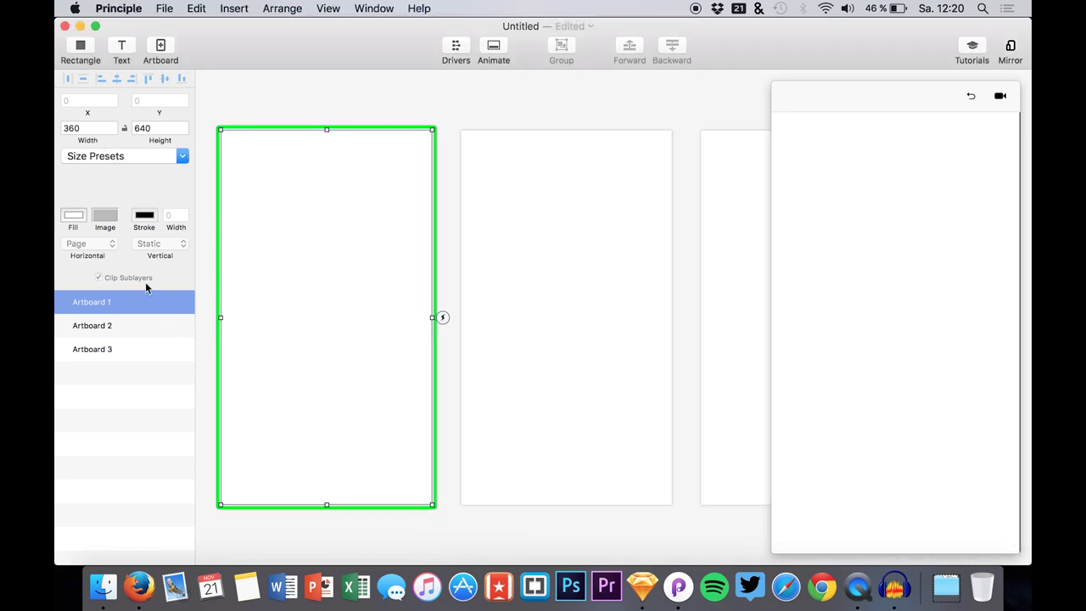
click(97, 158)
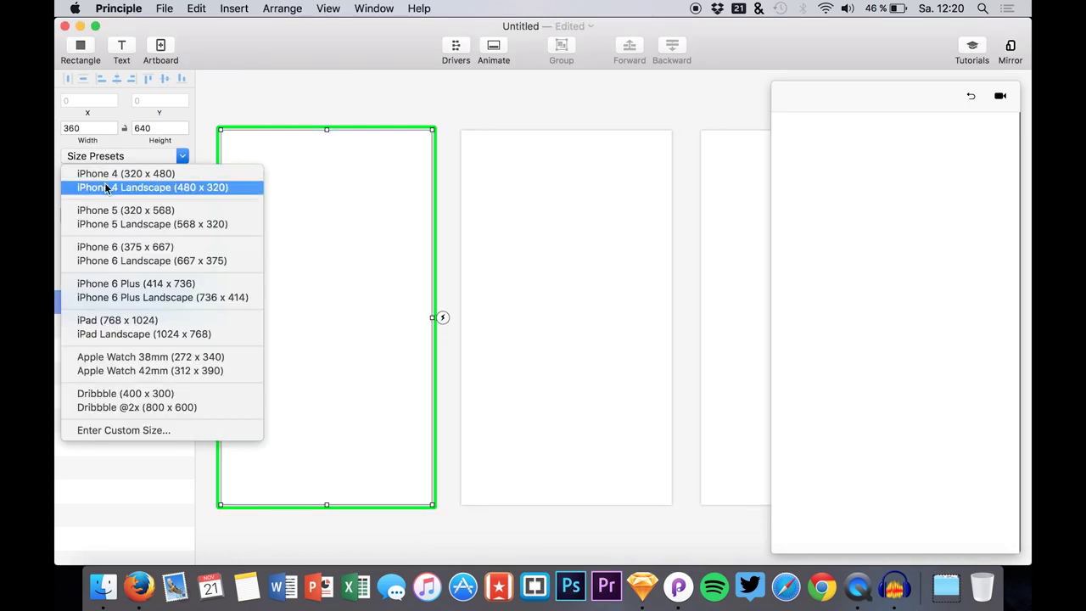
click(116, 249)
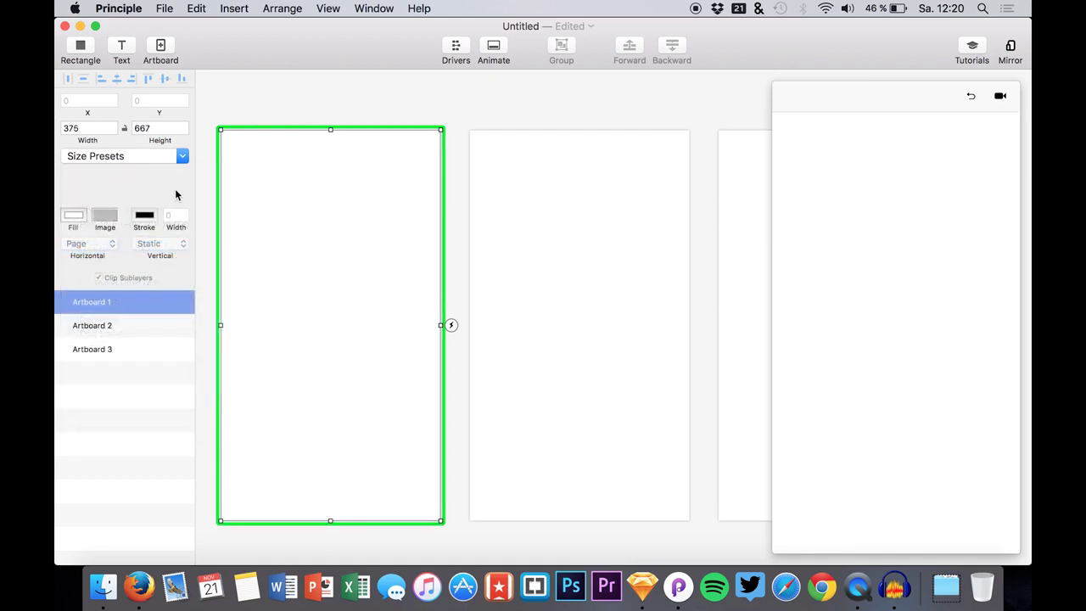
click(99, 328)
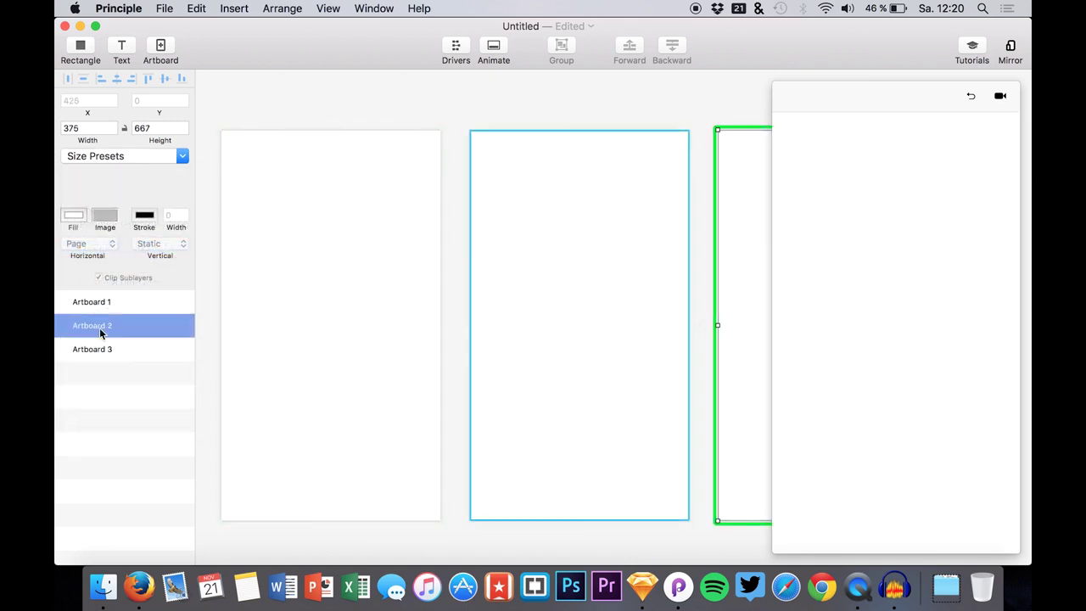
click(100, 158)
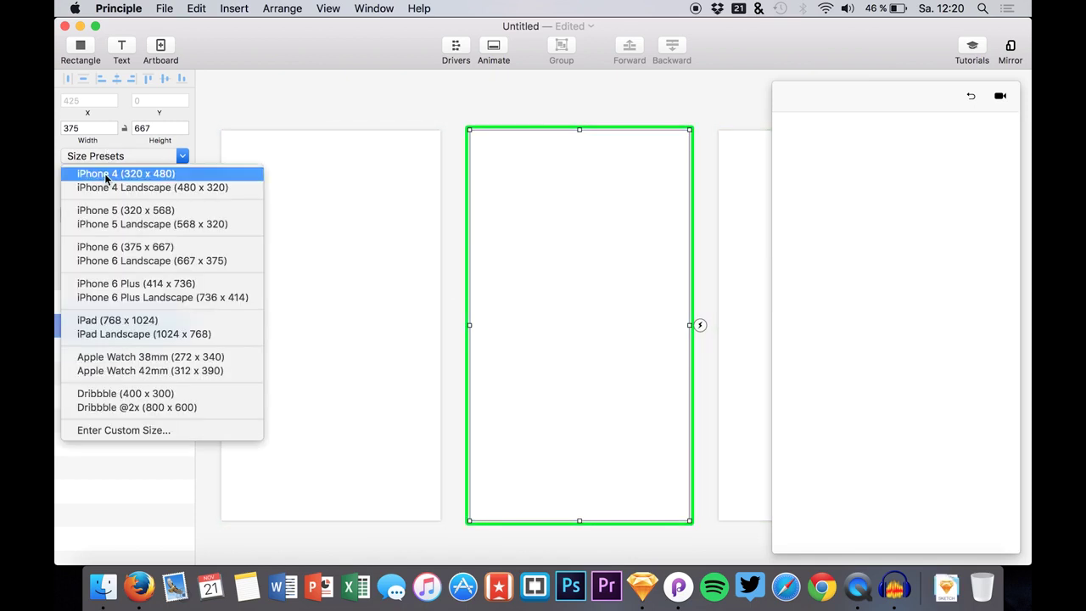
click(105, 246)
click(92, 346)
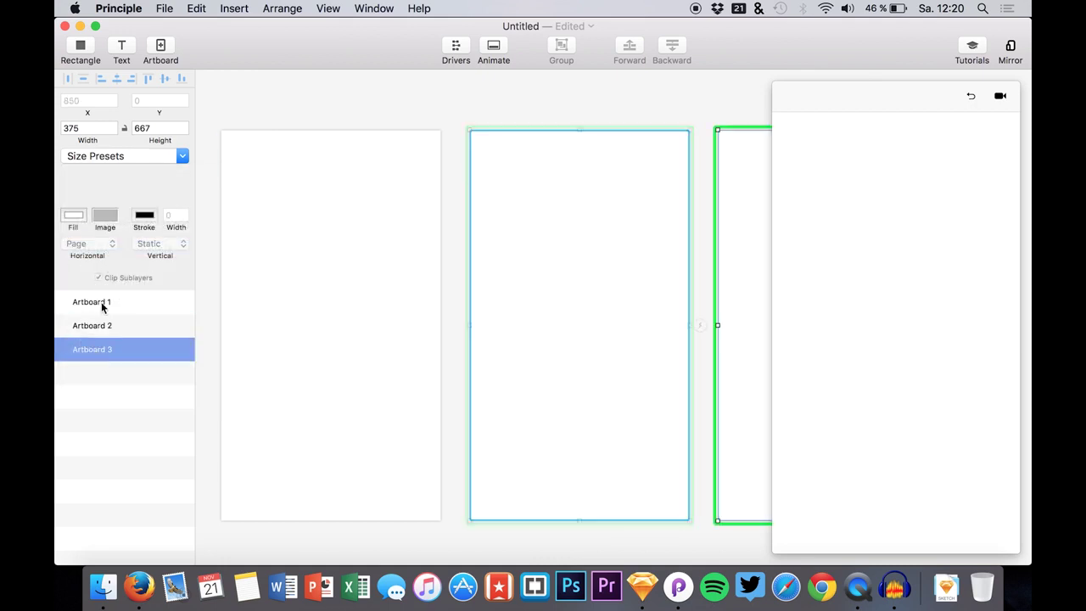
click(128, 159)
click(143, 251)
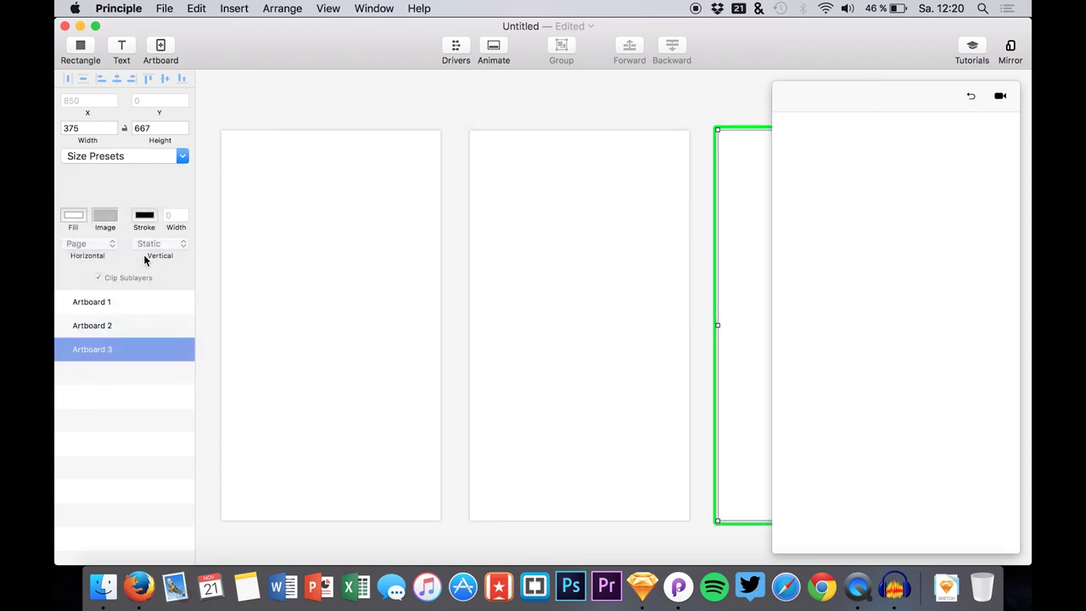
click(333, 239)
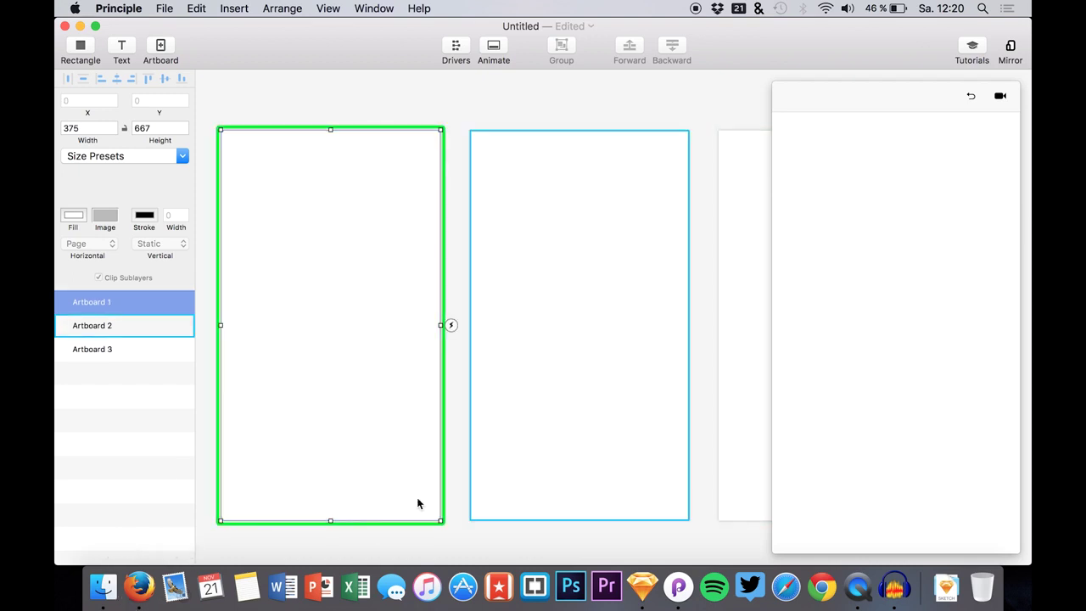
click(104, 586)
drag(757, 413, 328, 314)
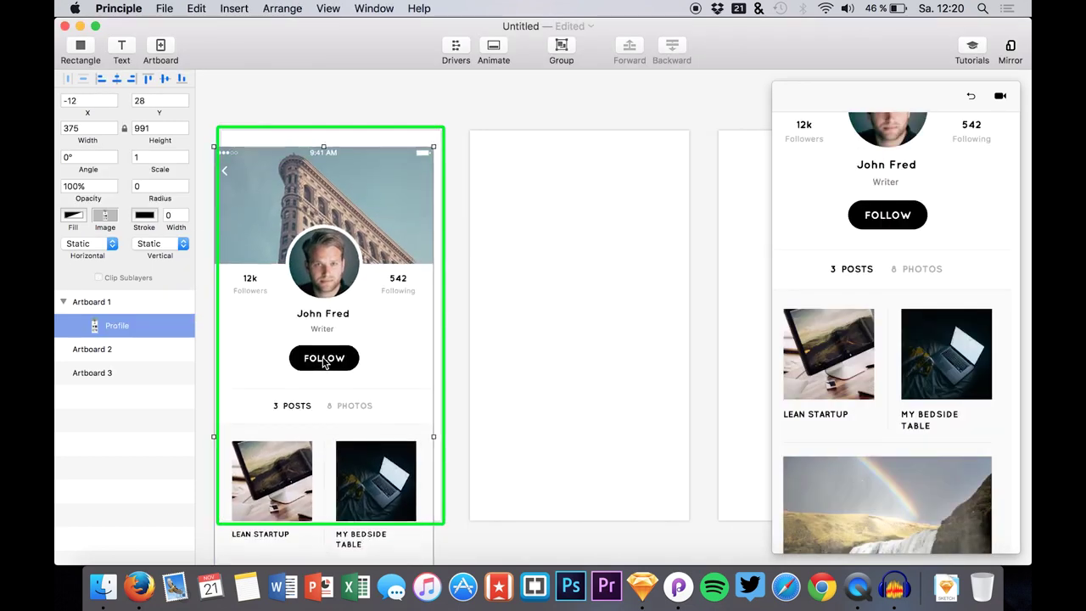
drag(323, 362, 332, 346)
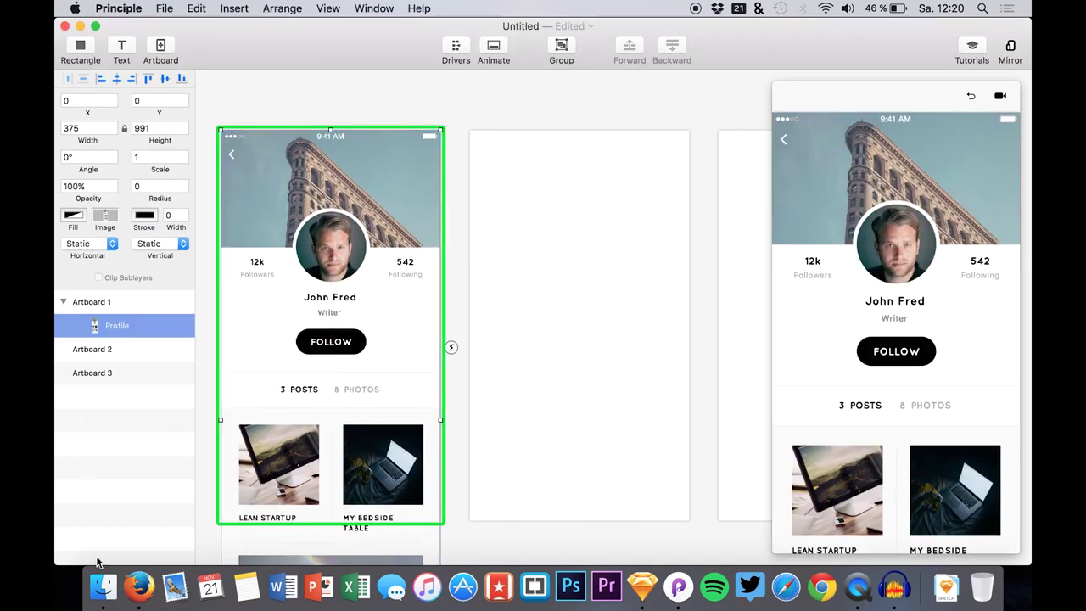
click(103, 586)
drag(850, 234, 332, 259)
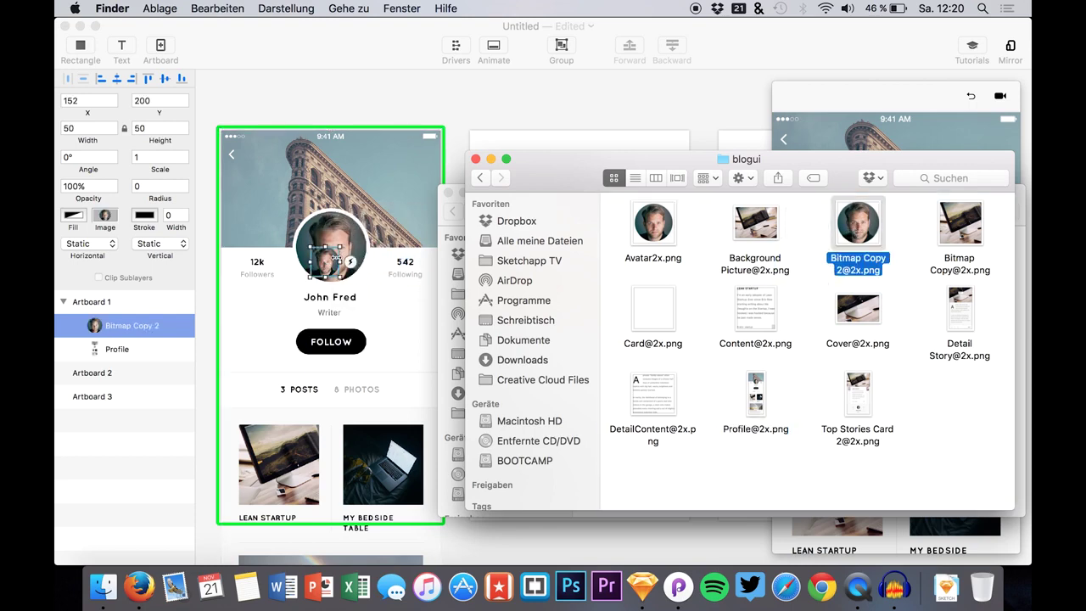
click(333, 258)
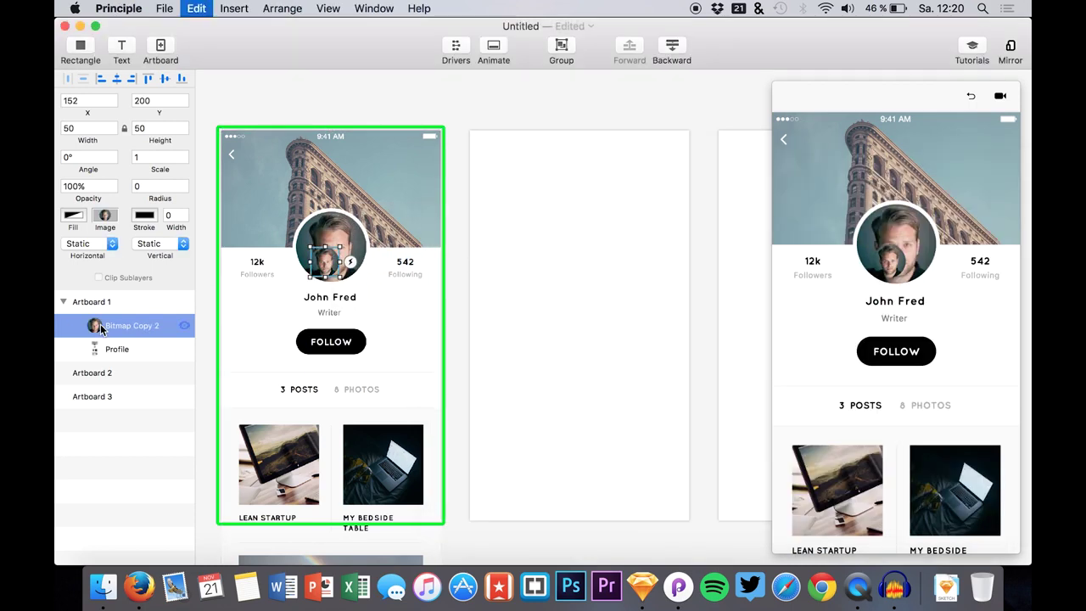
key(Delete)
- Try Avatar2x.png over the profile photo on Artboard 1, and delete it again
click(104, 585)
drag(642, 214, 331, 256)
click(331, 256)
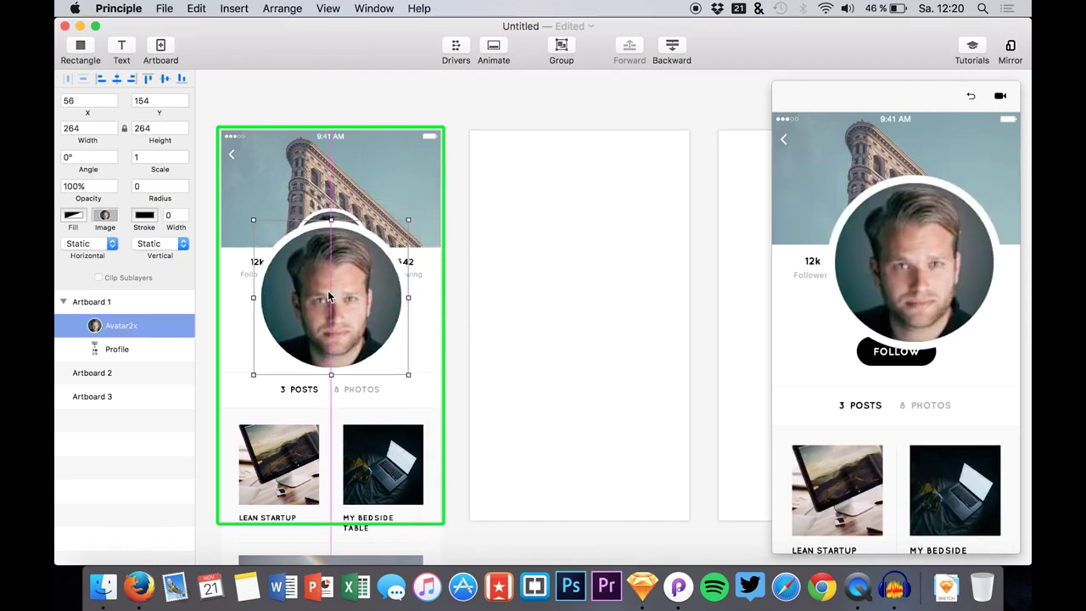
key(Delete)
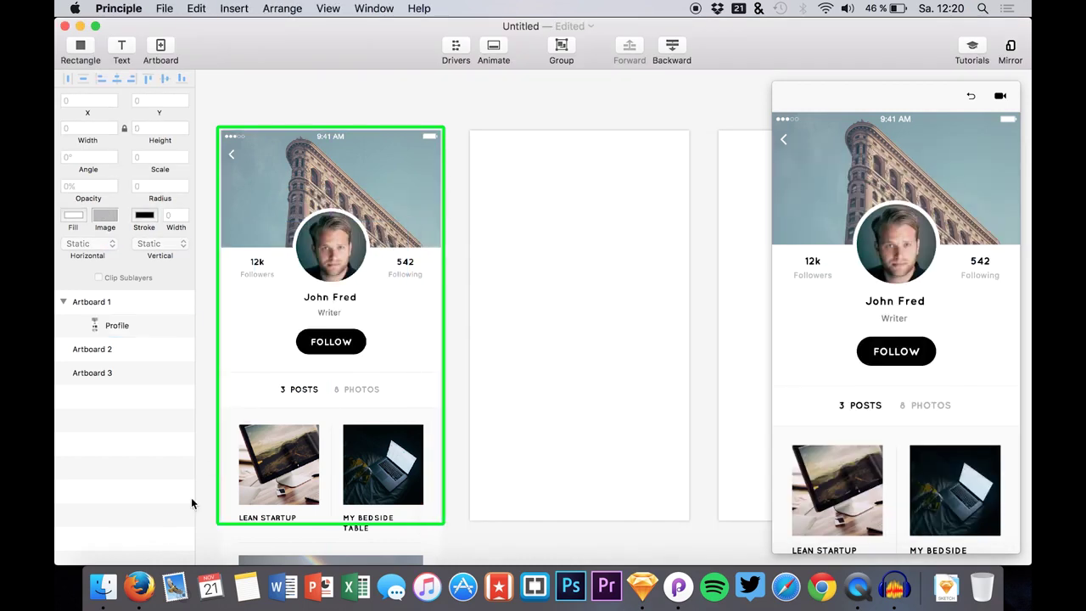
click(103, 586)
click(659, 261)
click(653, 257)
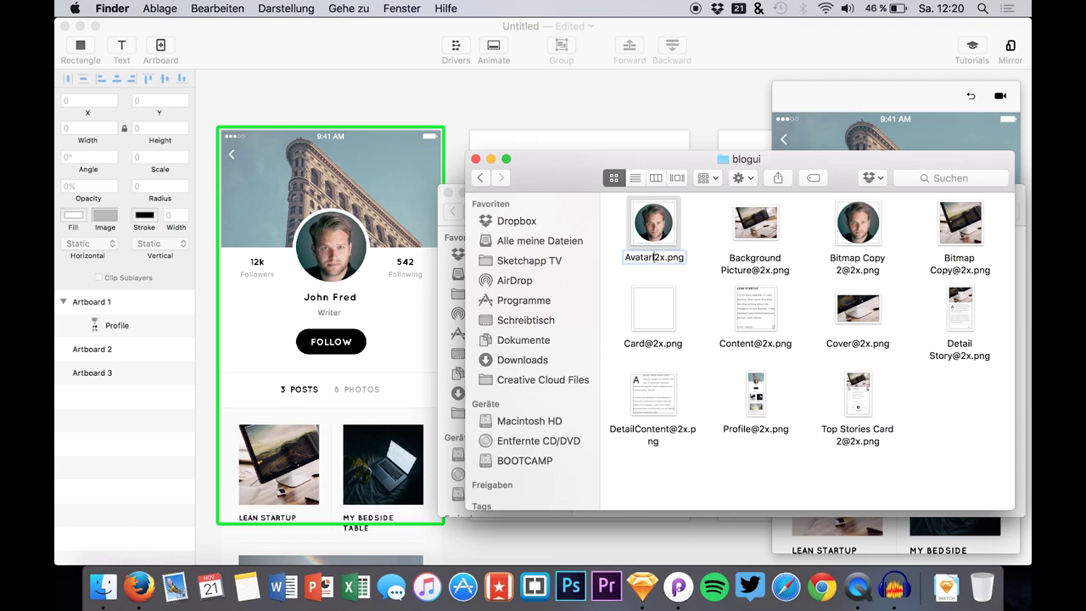
text(@)
key(Return)
drag(642, 274, 328, 247)
click(301, 261)
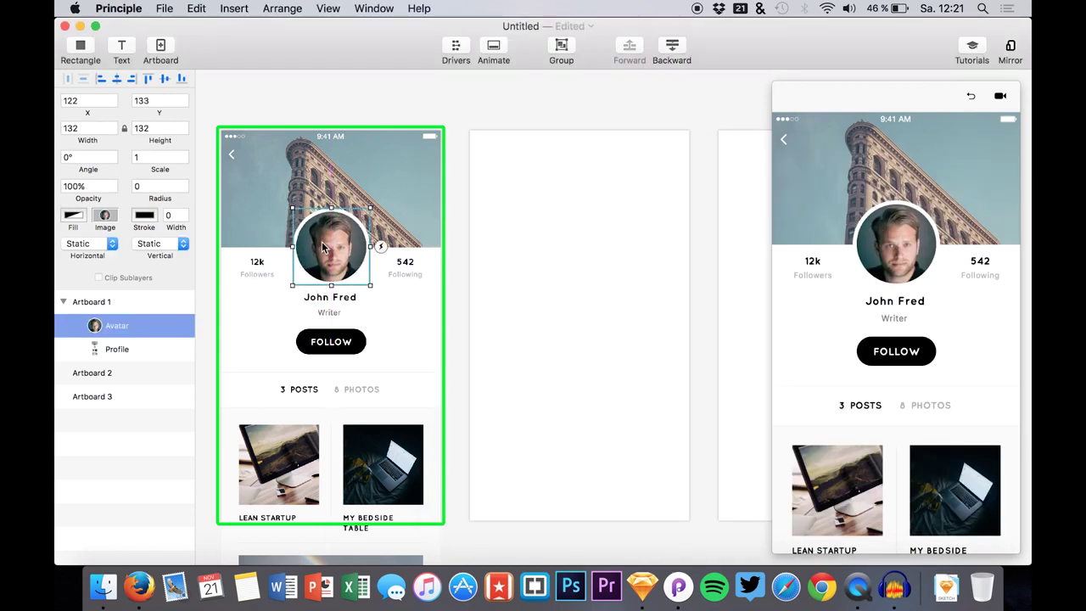
key(Up)
key(Down)
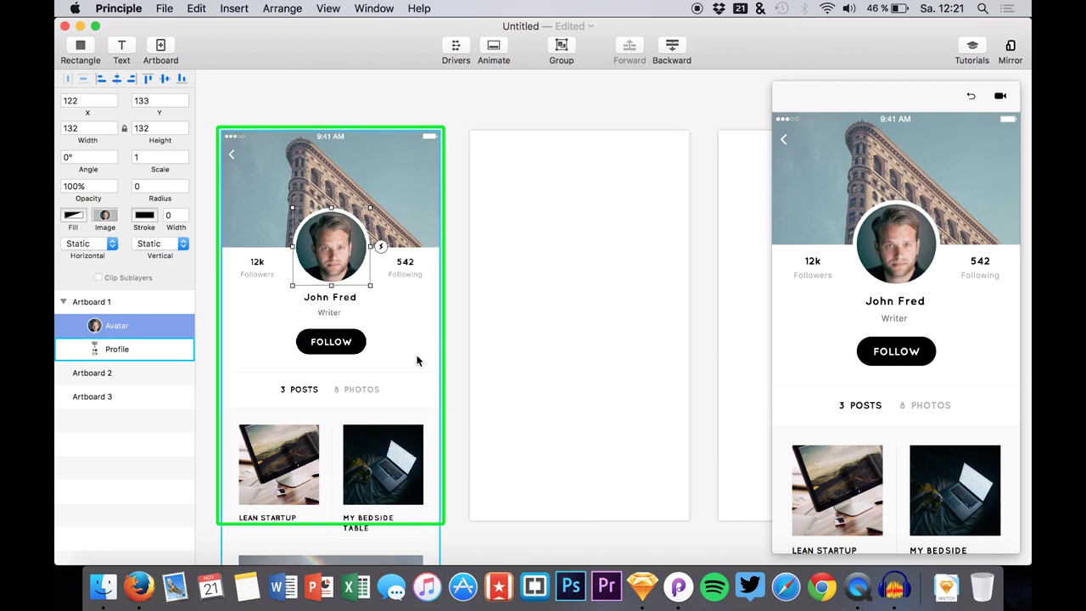
scroll(383, 339, down, 3)
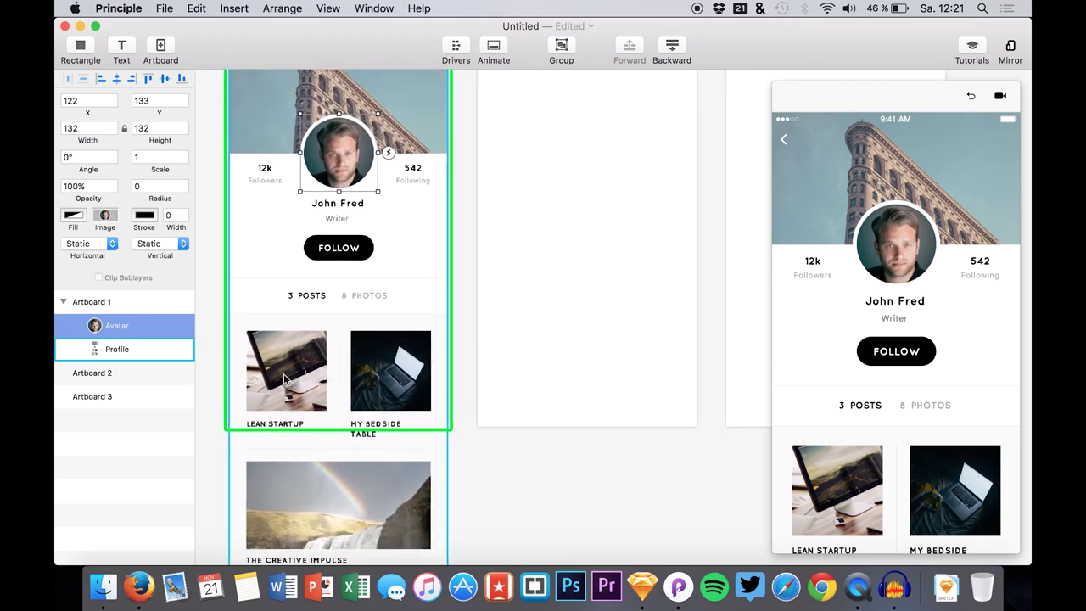
click(102, 585)
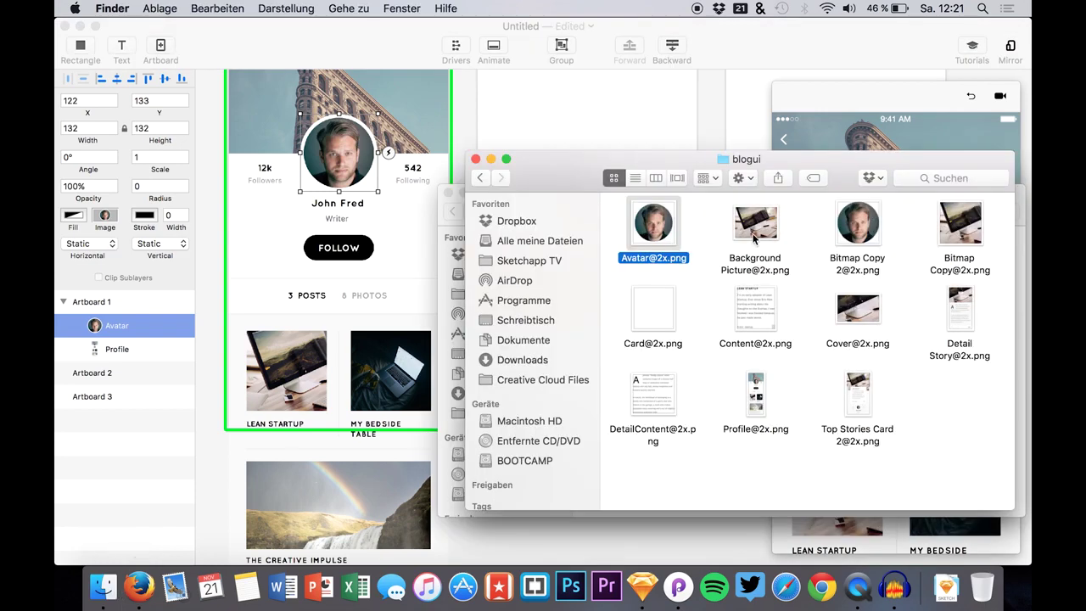
mouse_move(959, 222)
mouse_down()
mouse_move(339, 373)
mouse_move(275, 368)
mouse_up()
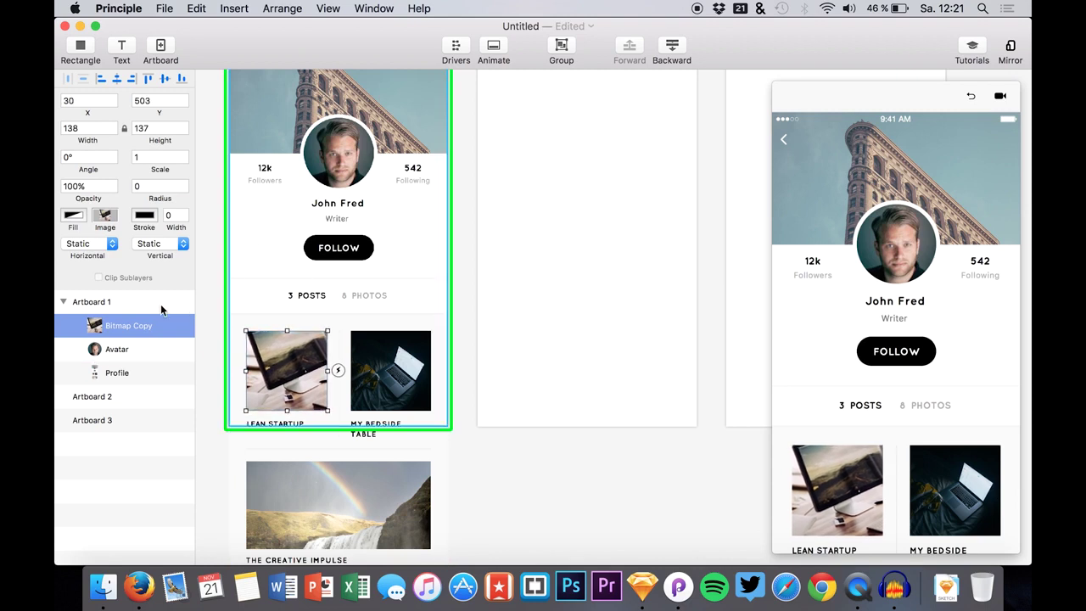
click(89, 501)
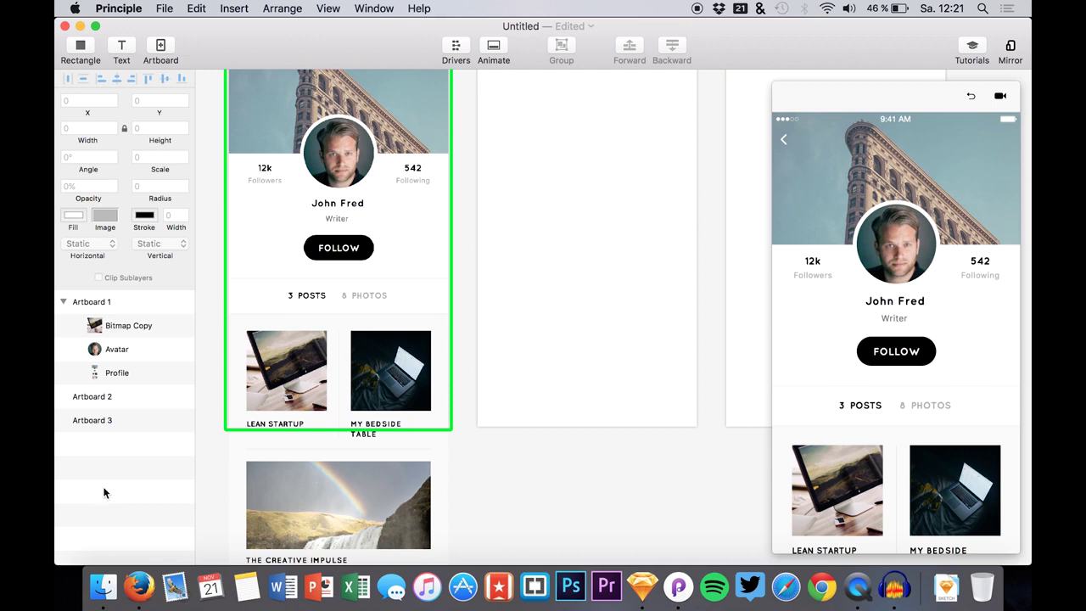
scroll(510, 419, up, 3)
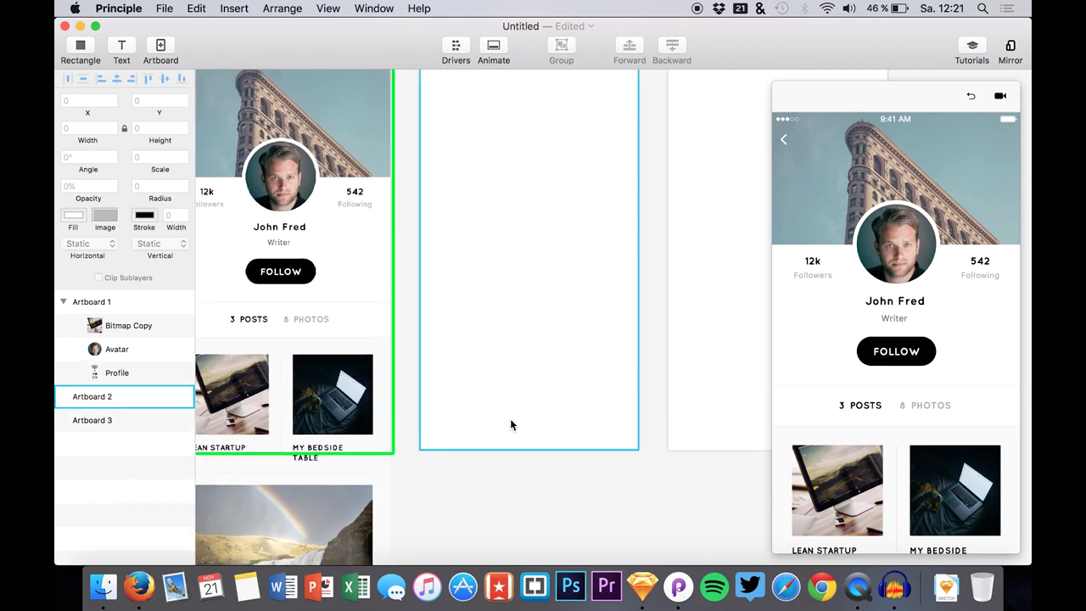
scroll(509, 418, right, 5)
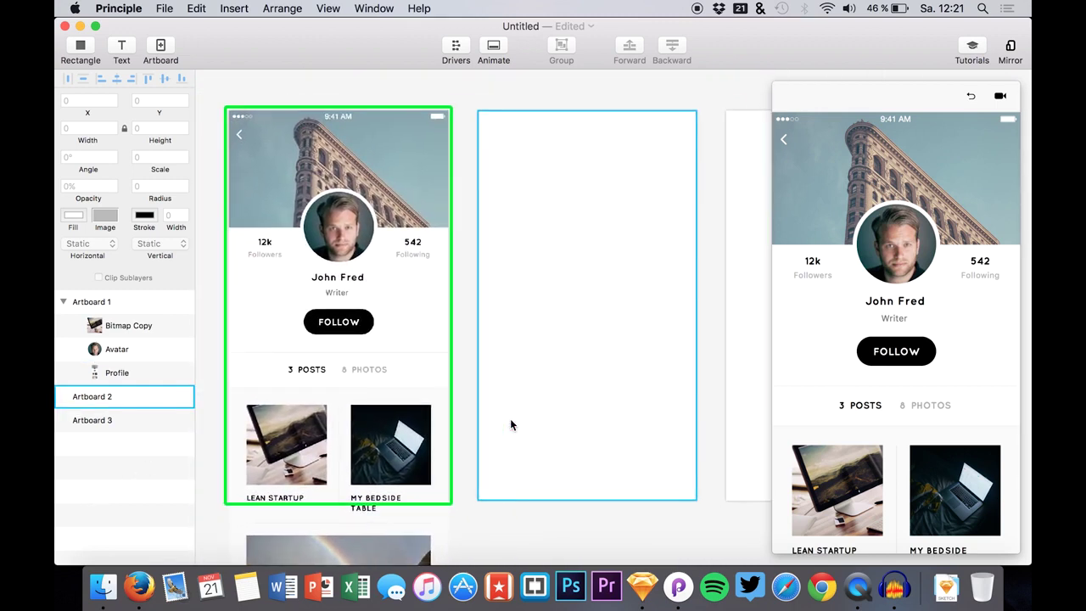
click(140, 396)
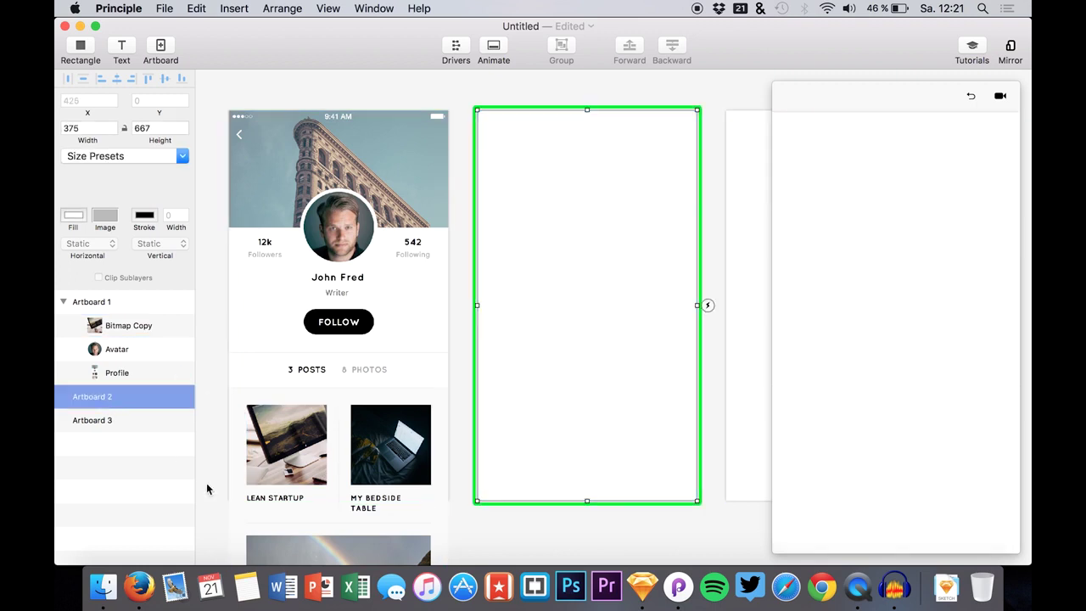
click(106, 590)
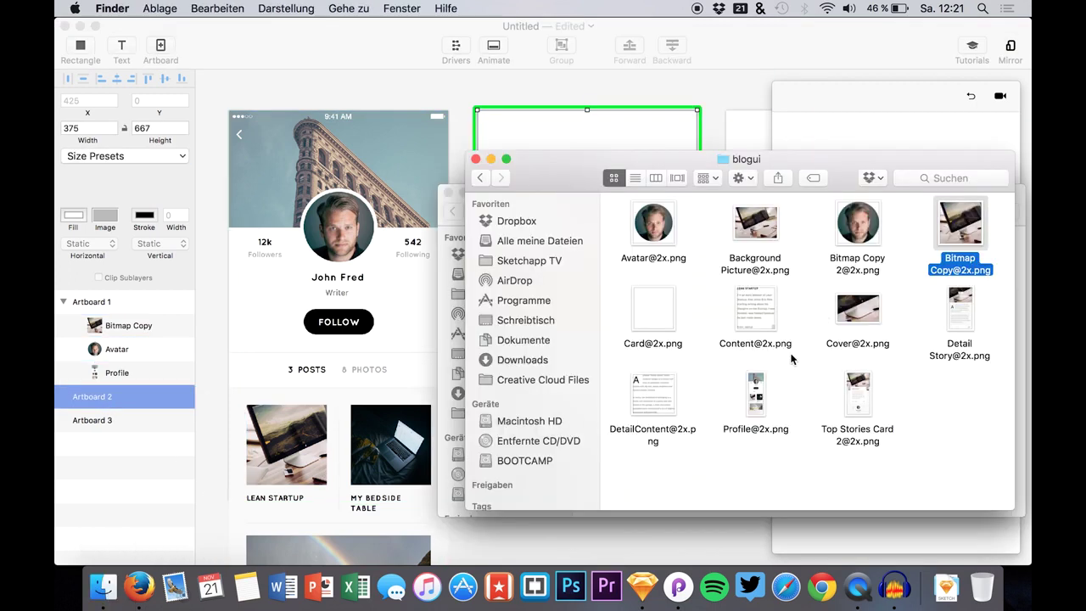
drag(862, 401, 555, 120)
click(594, 244)
drag(593, 244, 586, 338)
- Switch to Finder, close the second window behind blogui and move the blogui window lower to uncover the upper part of Artboard 2
click(100, 592)
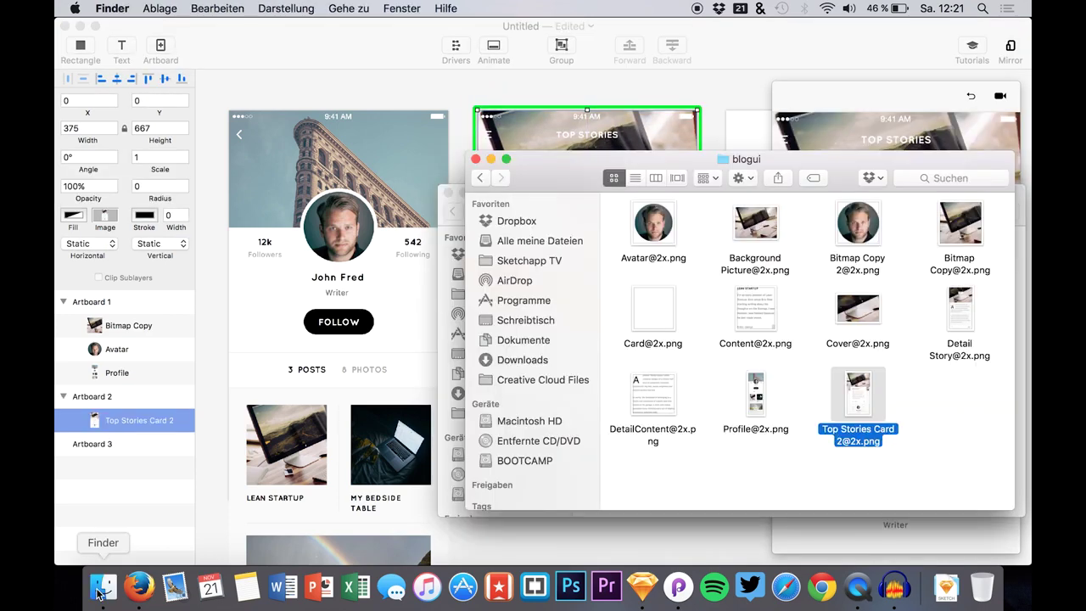
click(450, 221)
click(447, 193)
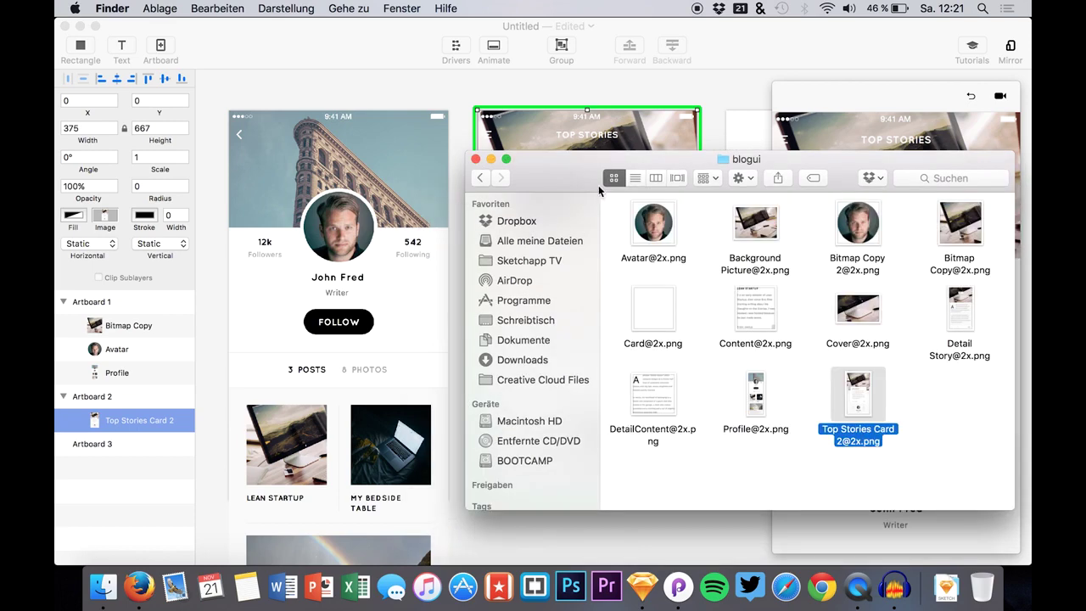
drag(581, 158, 611, 251)
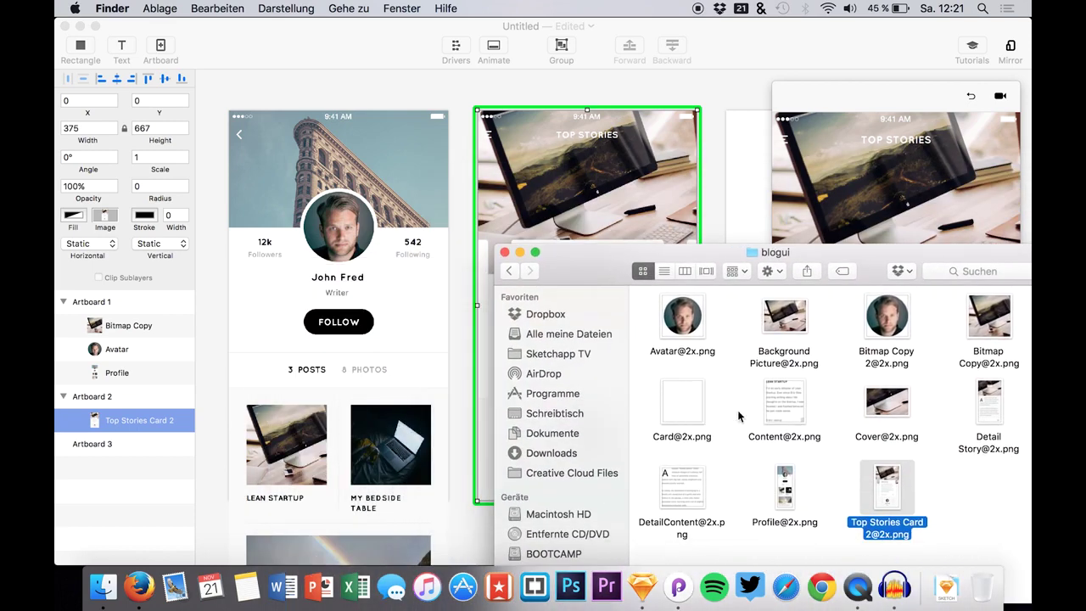
drag(694, 413, 577, 301)
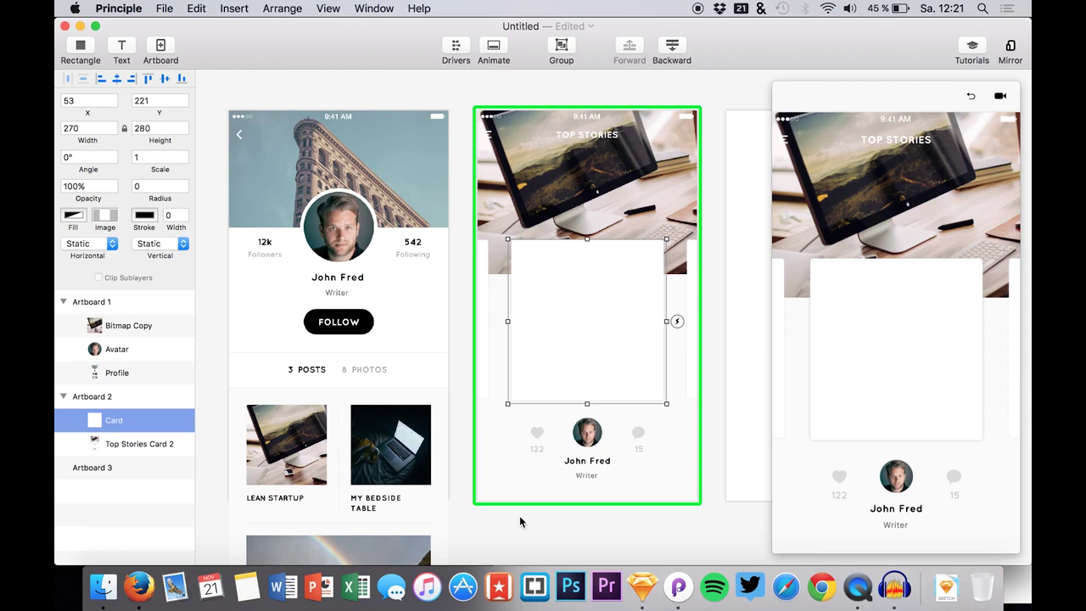
key(Up)
key(Up)
key(Up)
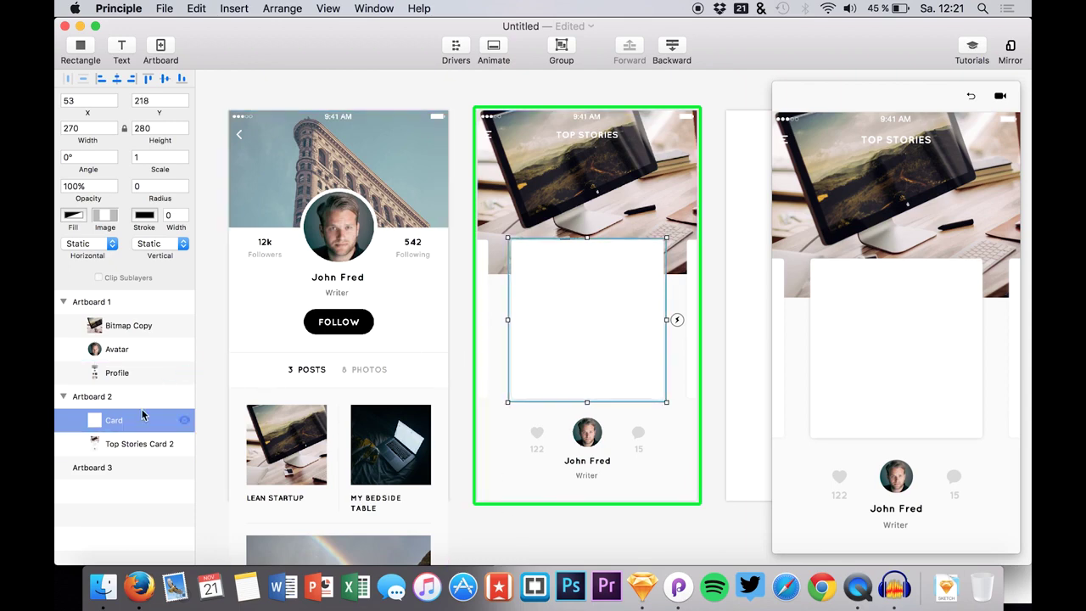
key(Down)
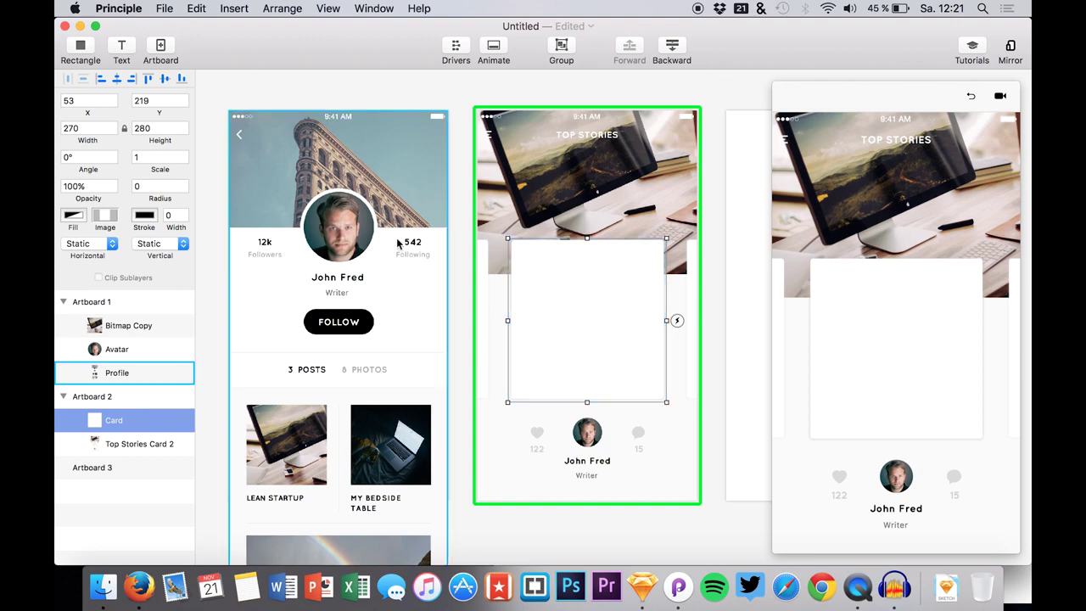
- Nudge the Card layer in Artboard 2 up to Y 217
scroll(545, 226, up, 5)
key(Up)
key(Up)
scroll(497, 282, up, 5)
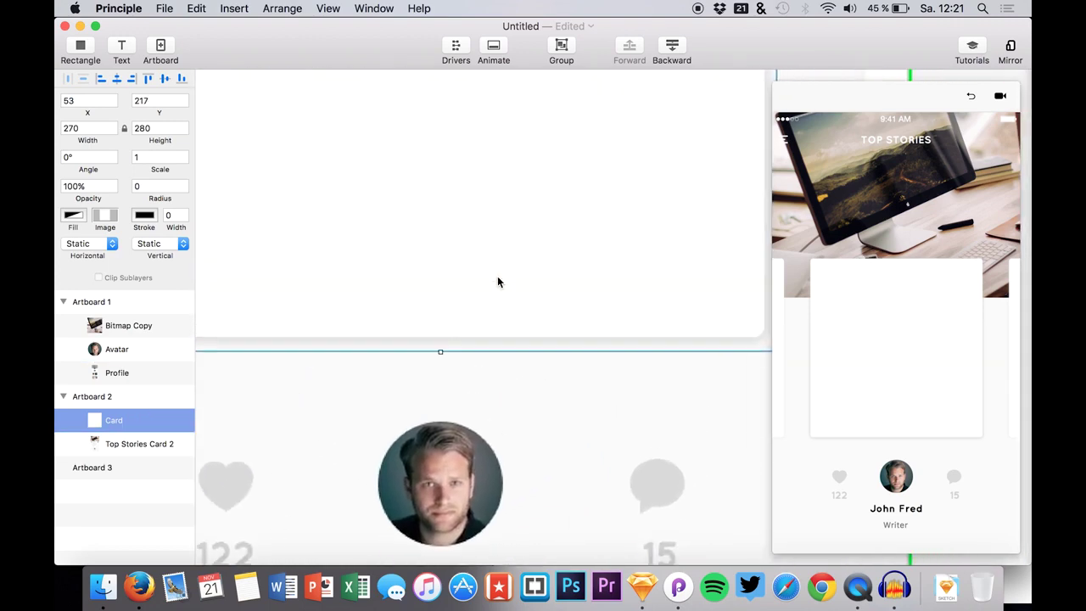
scroll(491, 284, down, 5)
scroll(490, 284, up, 4)
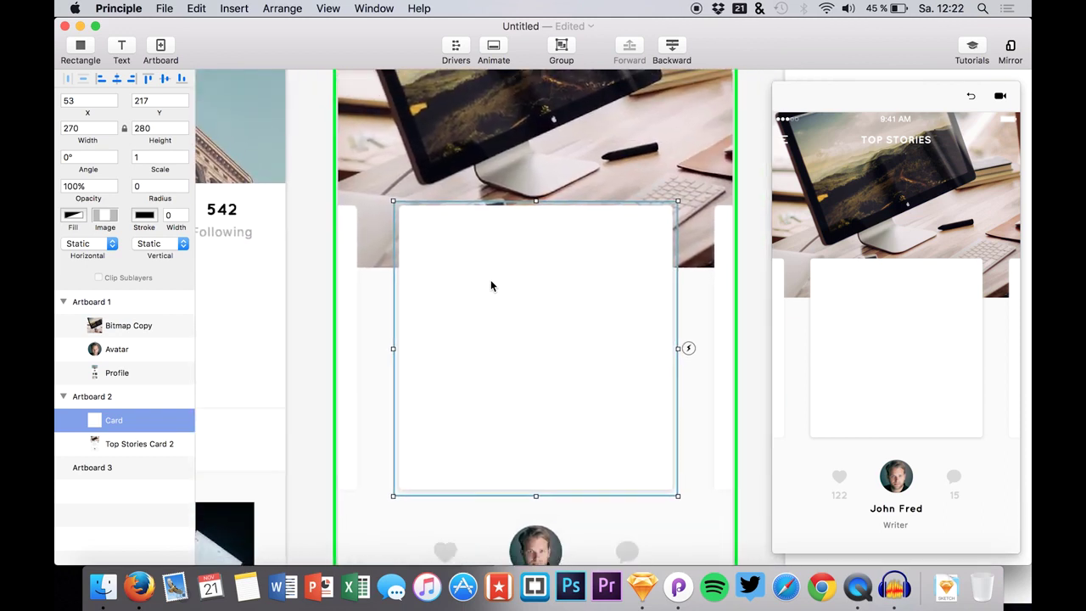
click(103, 585)
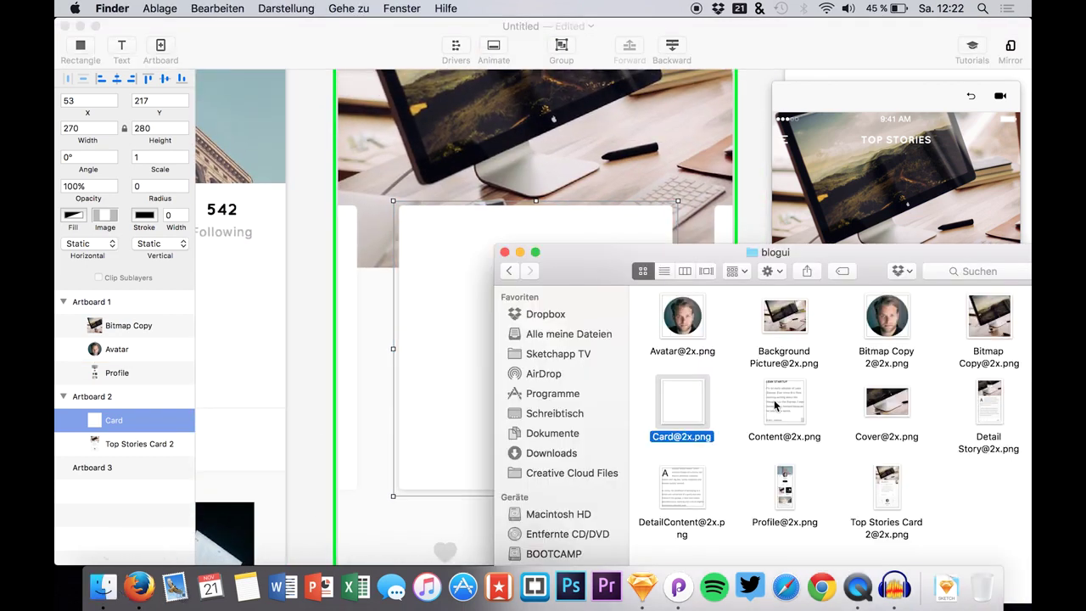
drag(757, 413, 390, 339)
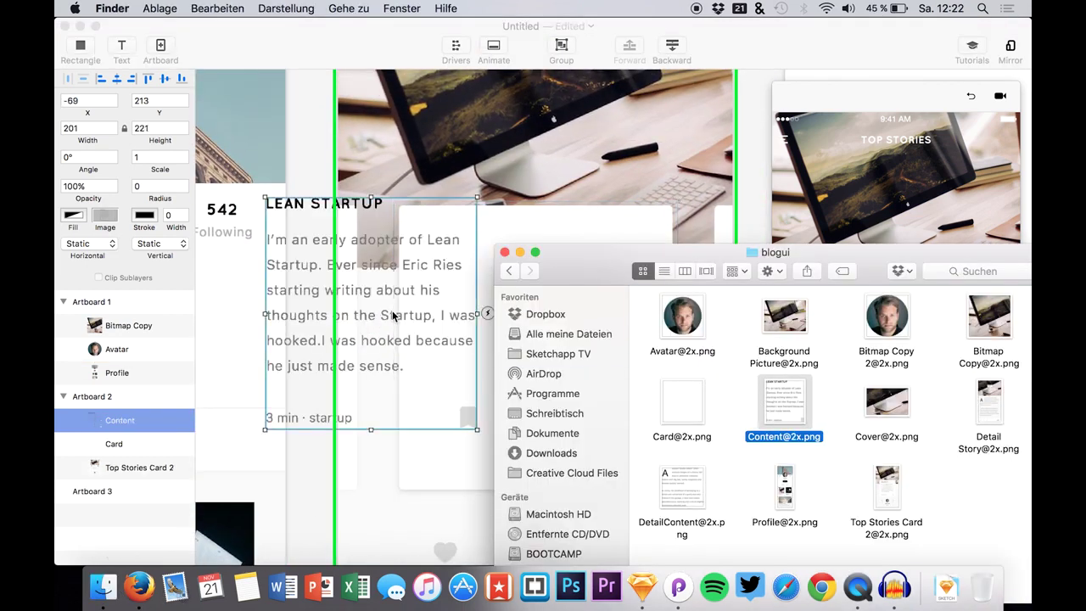
drag(535, 327, 541, 332)
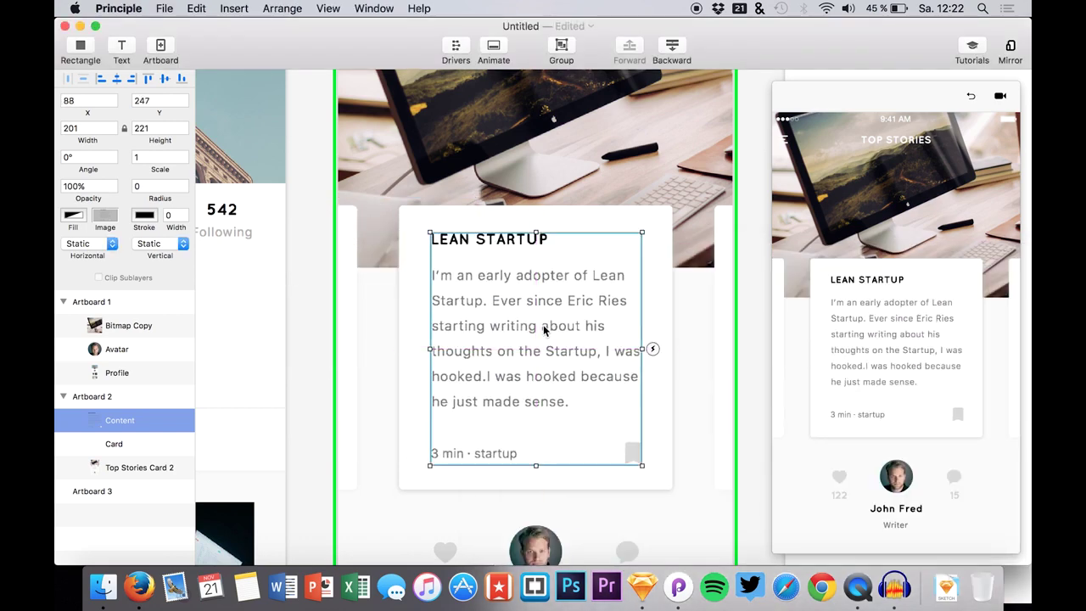
scroll(432, 483, down, 4)
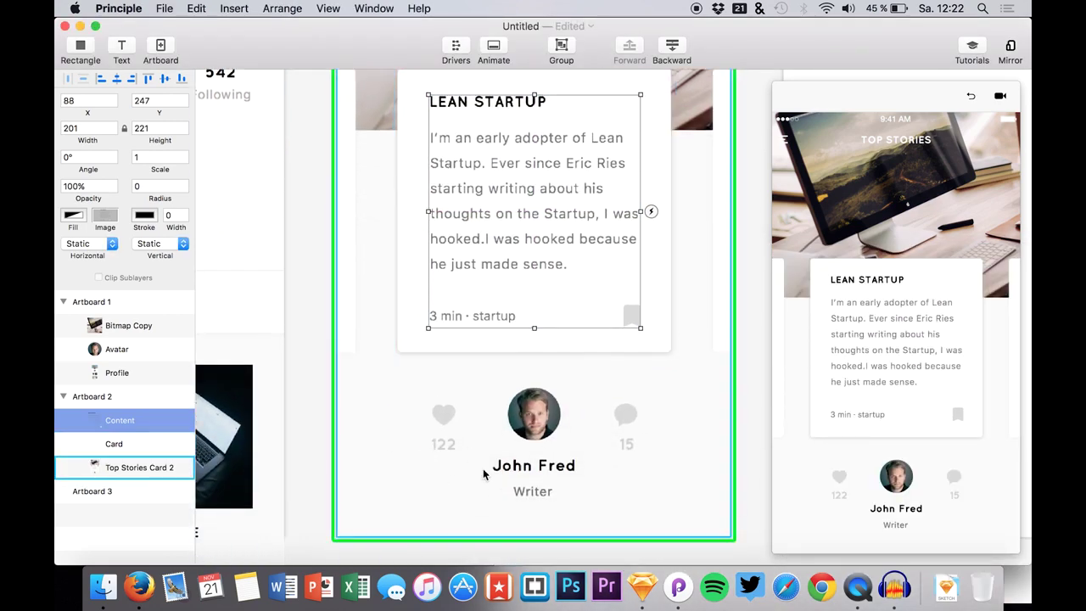
click(101, 587)
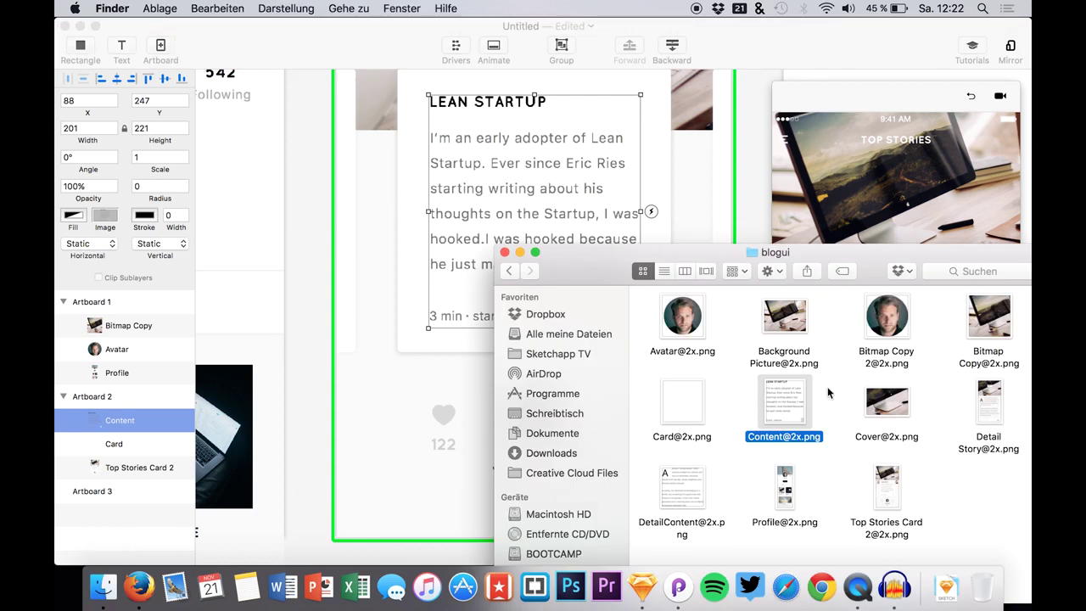
drag(889, 320, 538, 410)
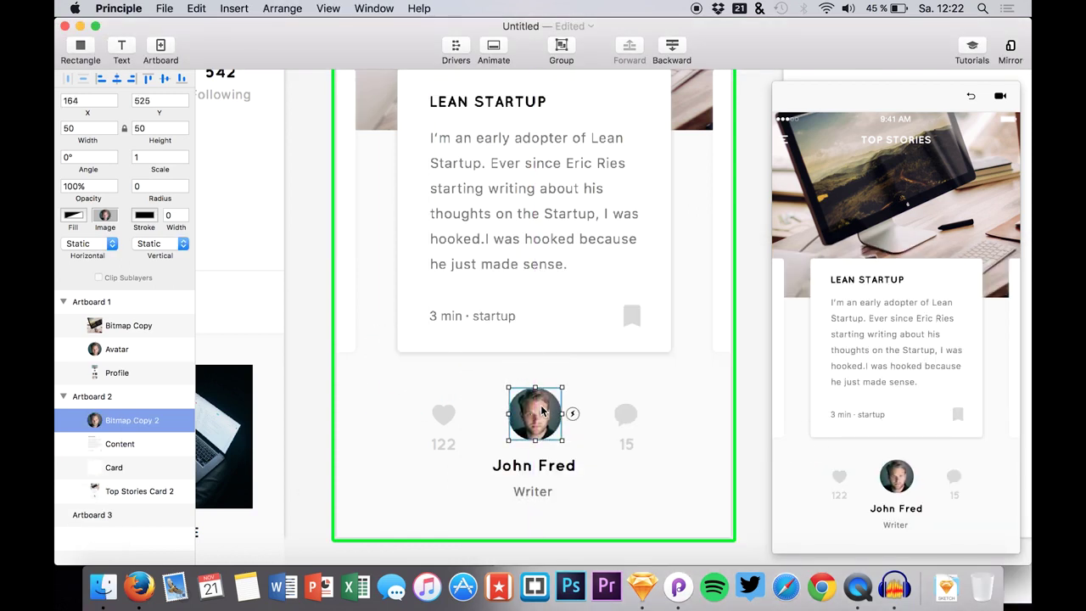
scroll(551, 395, up, 10)
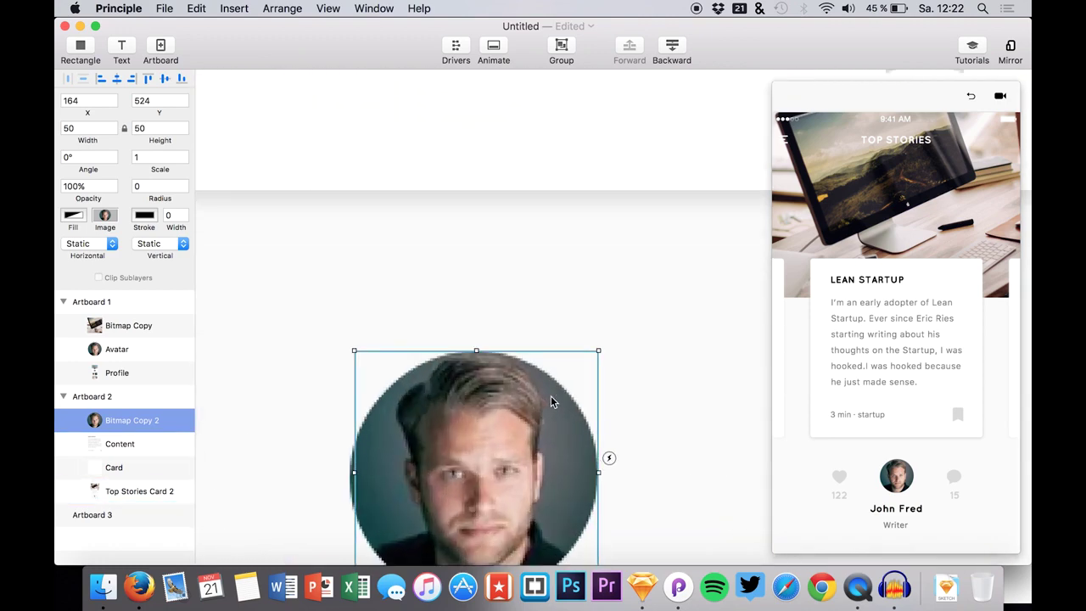
key(Left)
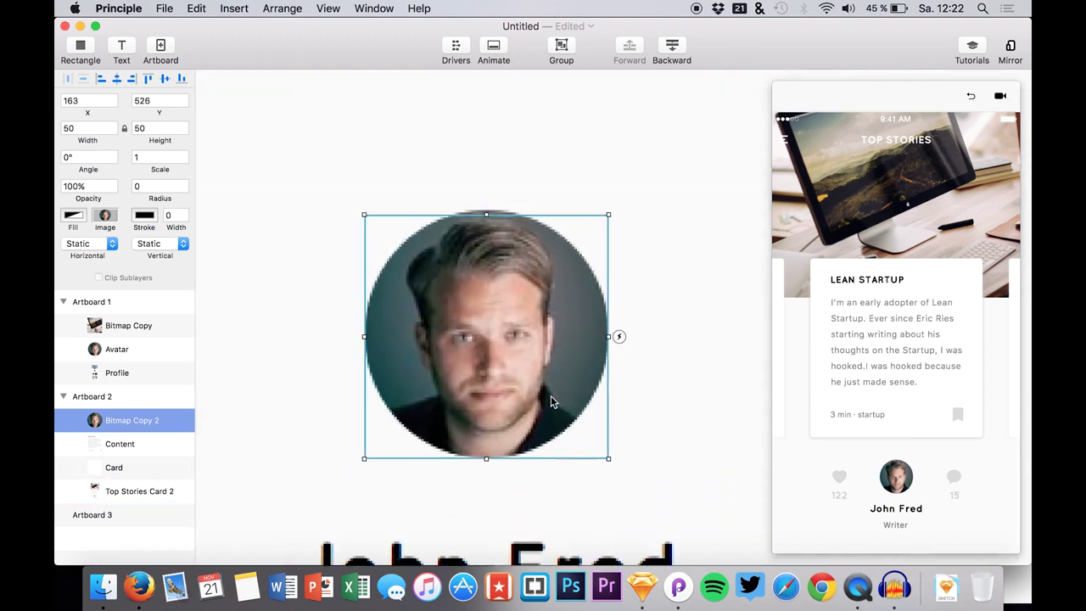
scroll(431, 393, down, 10)
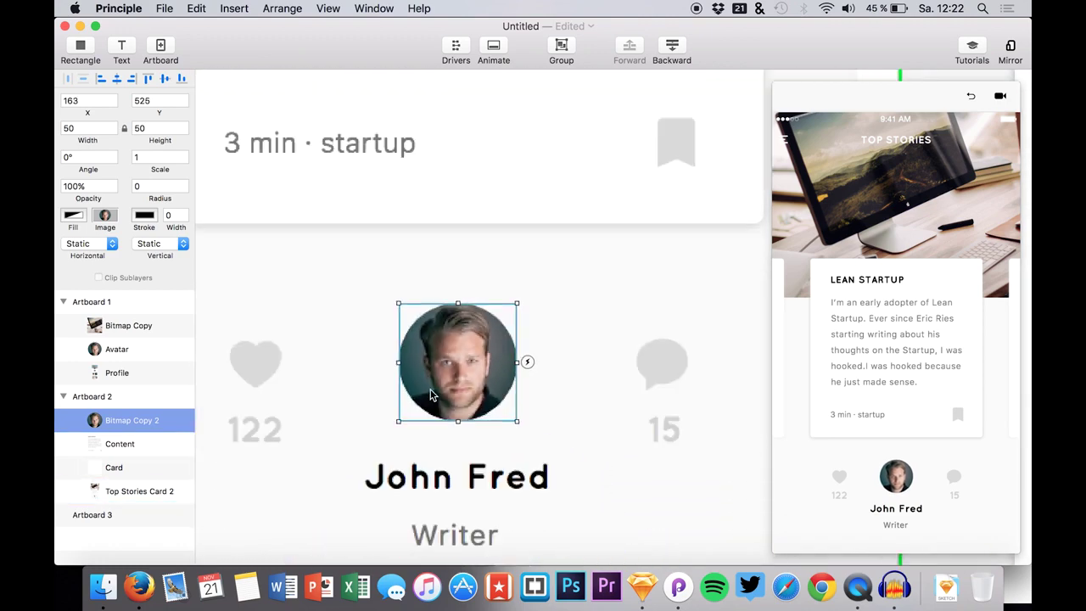
scroll(431, 390, down, 10)
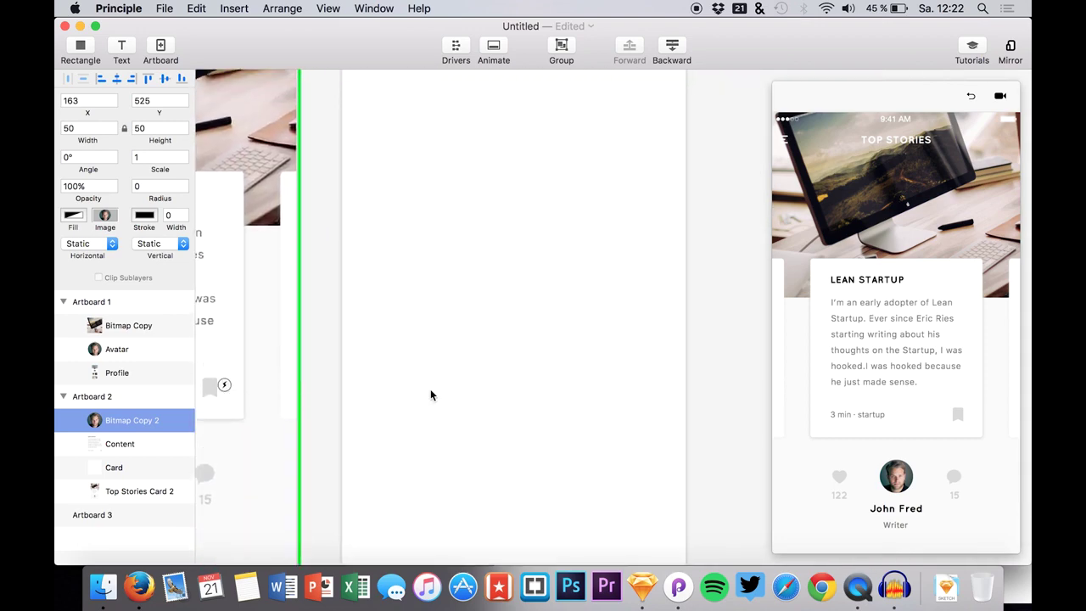
click(118, 517)
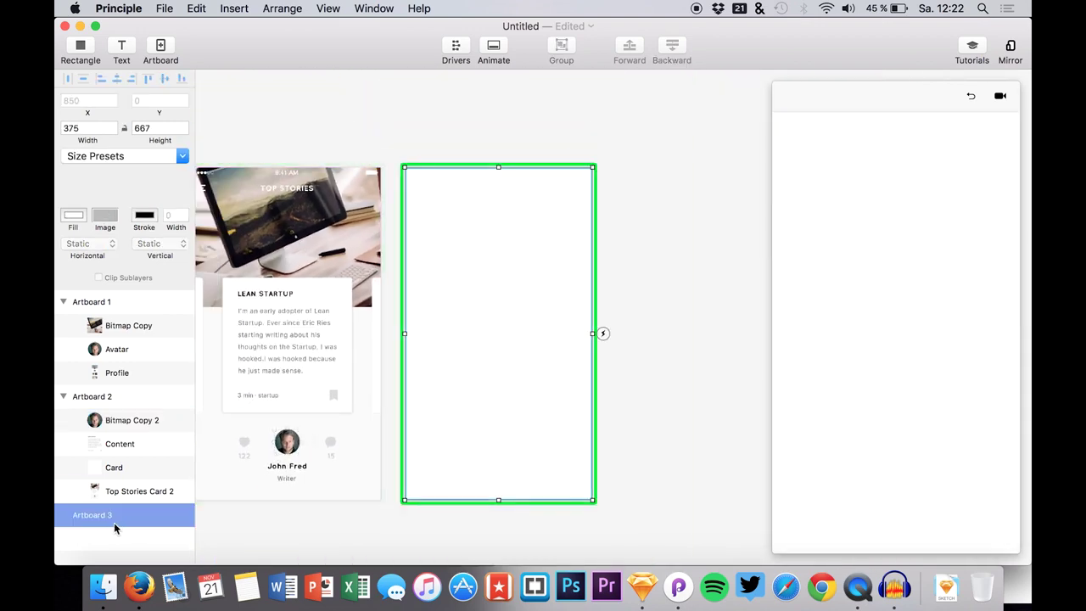
click(98, 595)
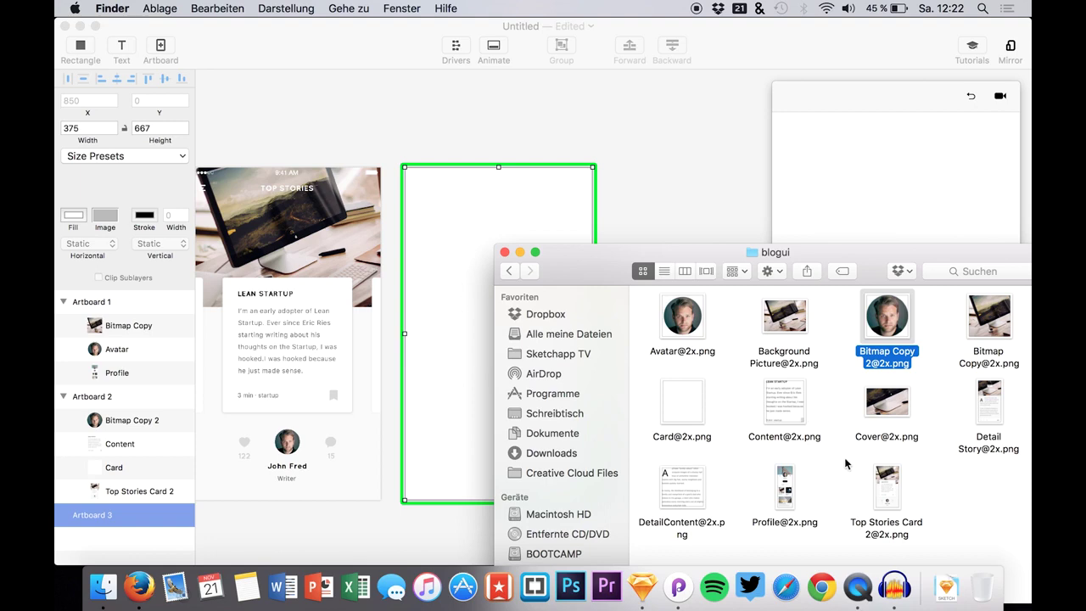
drag(986, 413, 434, 285)
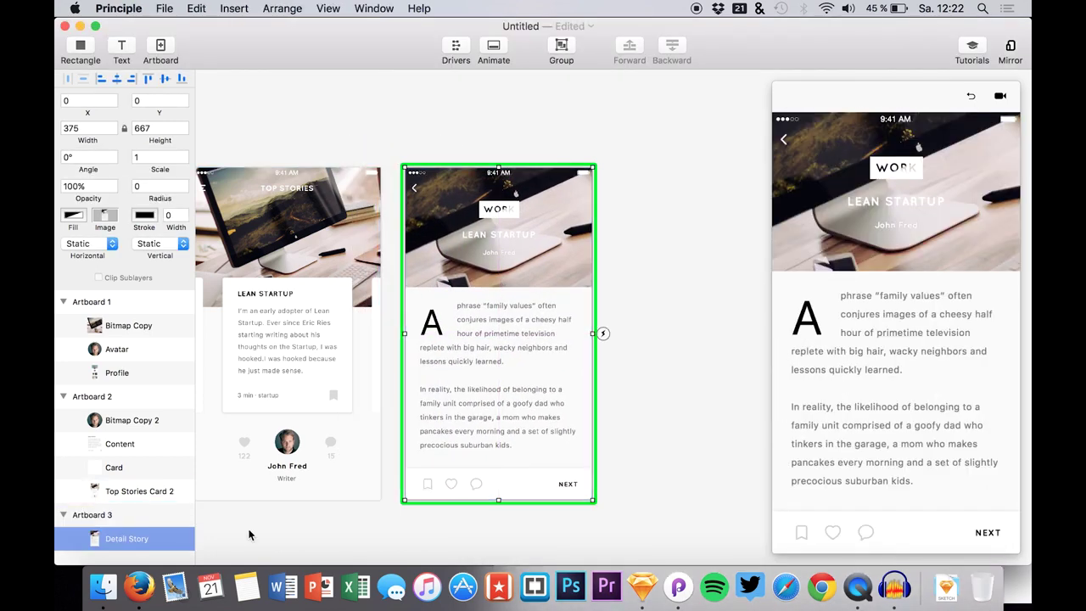
- Bring up the blogui folder in Finder and compare its assets with the three artboards to find which elements still need exporting
click(103, 586)
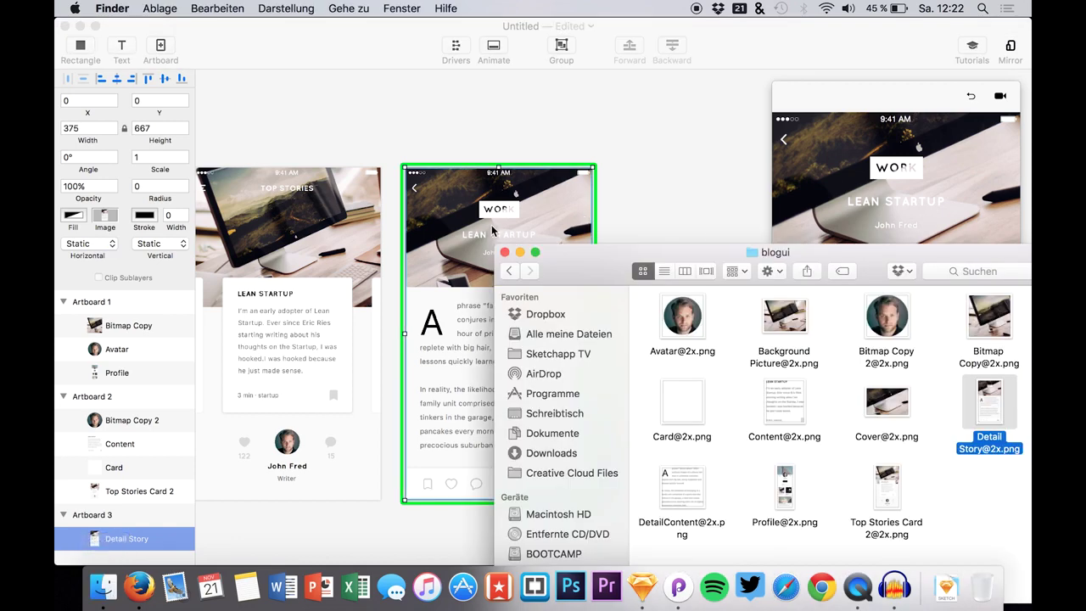
scroll(427, 220, left, 5)
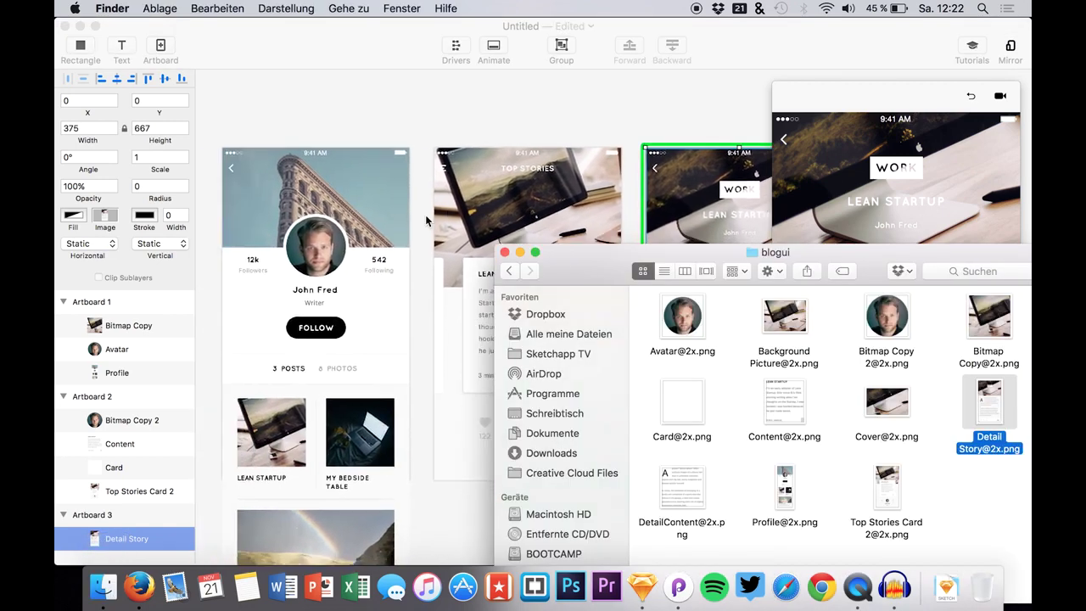
scroll(426, 219, down, 5)
scroll(426, 219, left, 5)
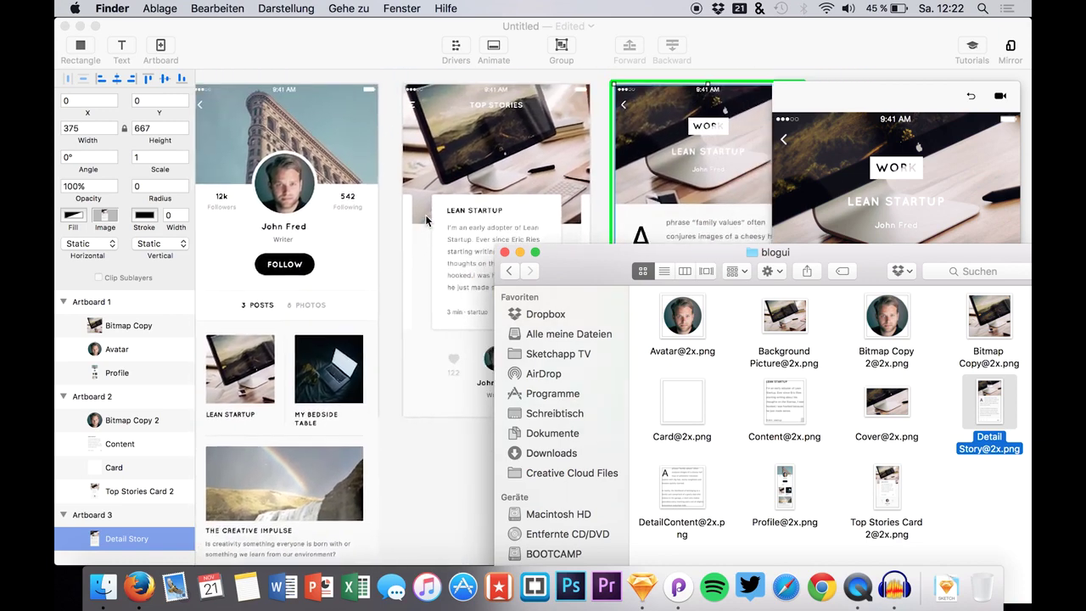
scroll(425, 214, up, 5)
scroll(425, 215, right, 5)
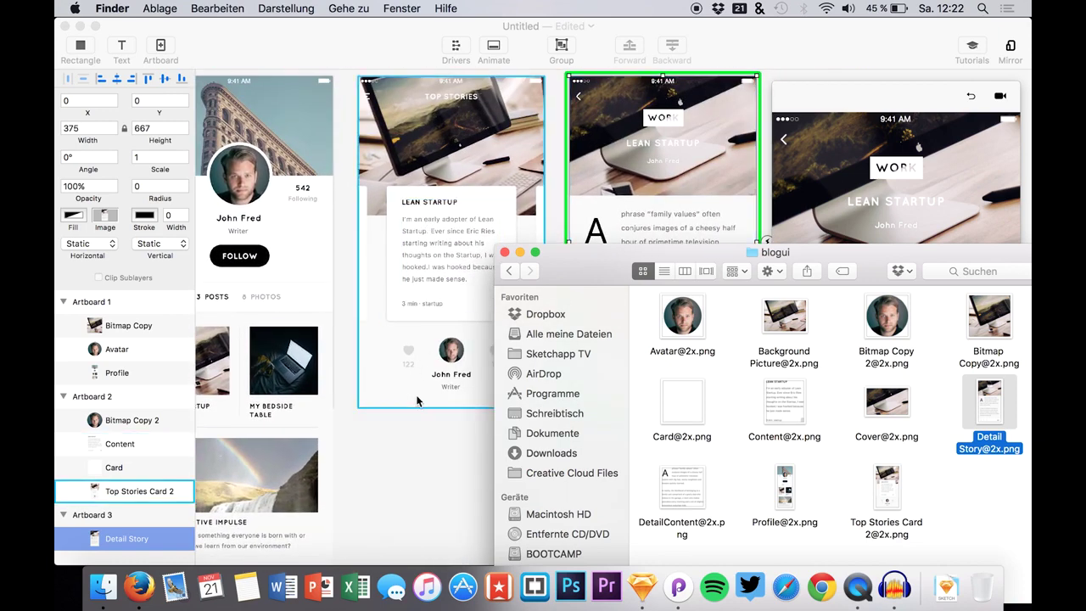
scroll(387, 464, up, 2)
scroll(387, 465, right, 3)
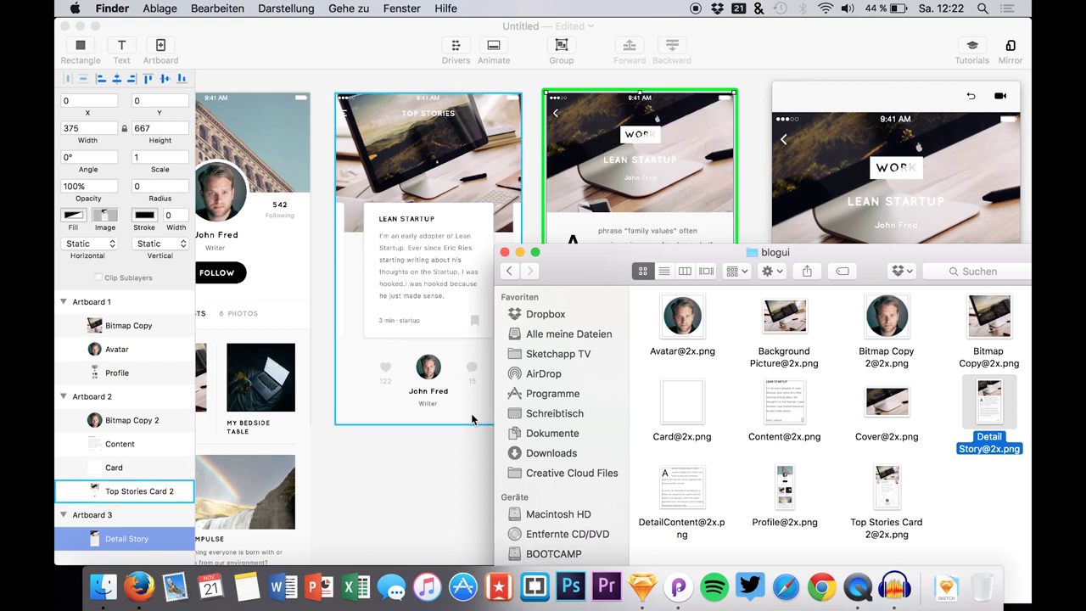
scroll(441, 304, up, 1)
scroll(441, 303, left, 3)
scroll(434, 300, left, 1)
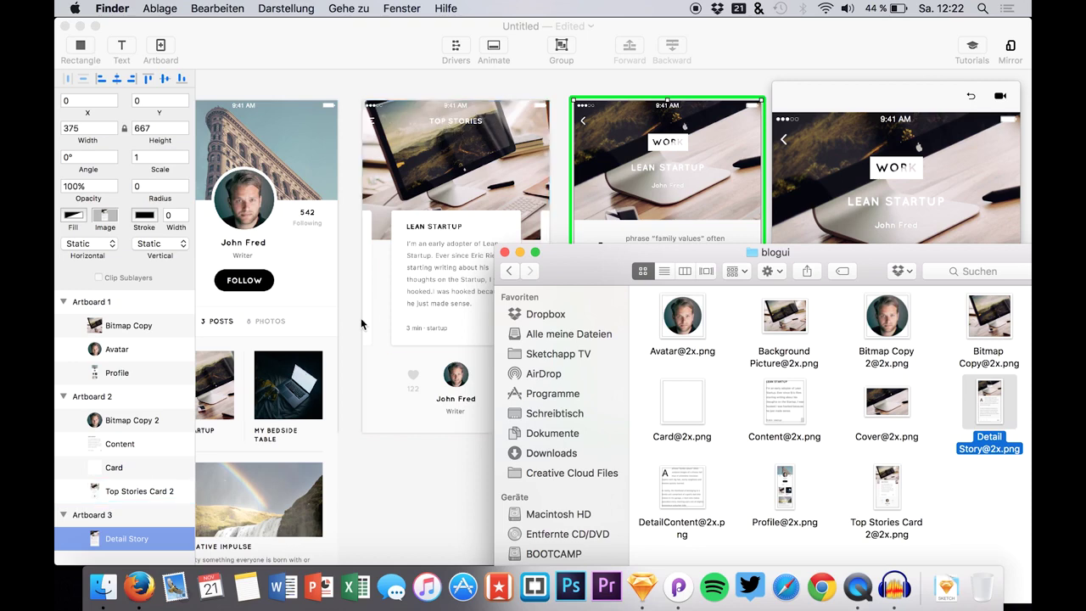
- Switch to Sketch, clear the artboard selection and select the Title group inside Detail Story's Cover + Title group
click(642, 585)
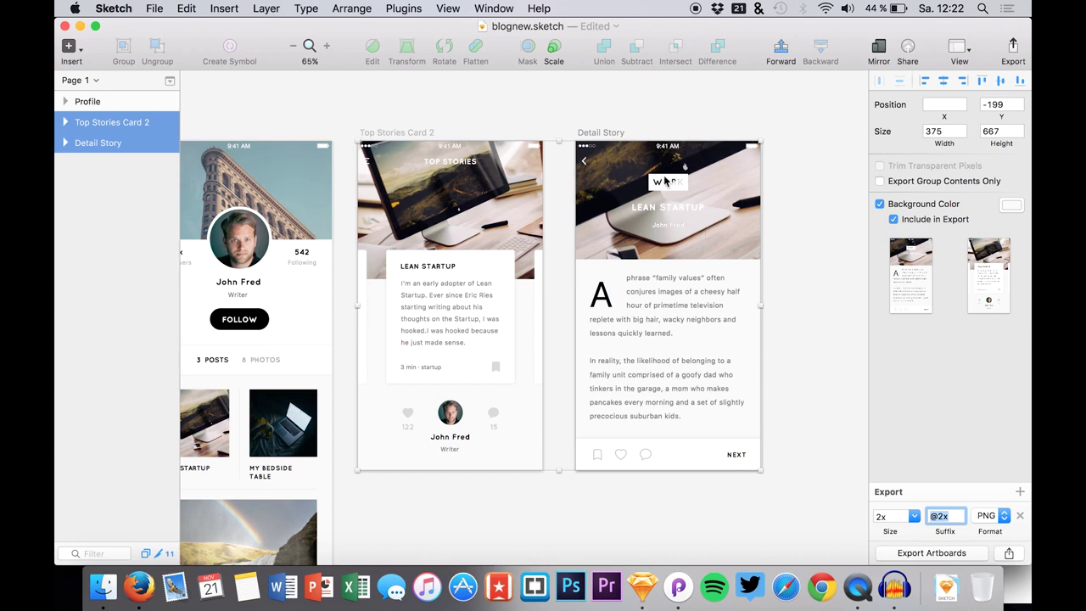
click(551, 125)
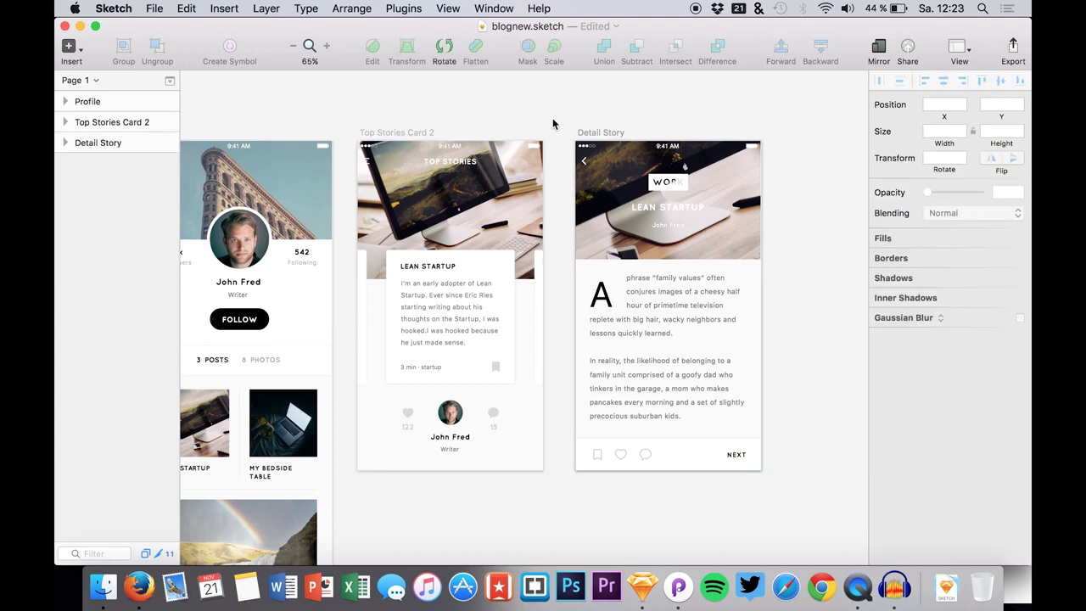
click(635, 170)
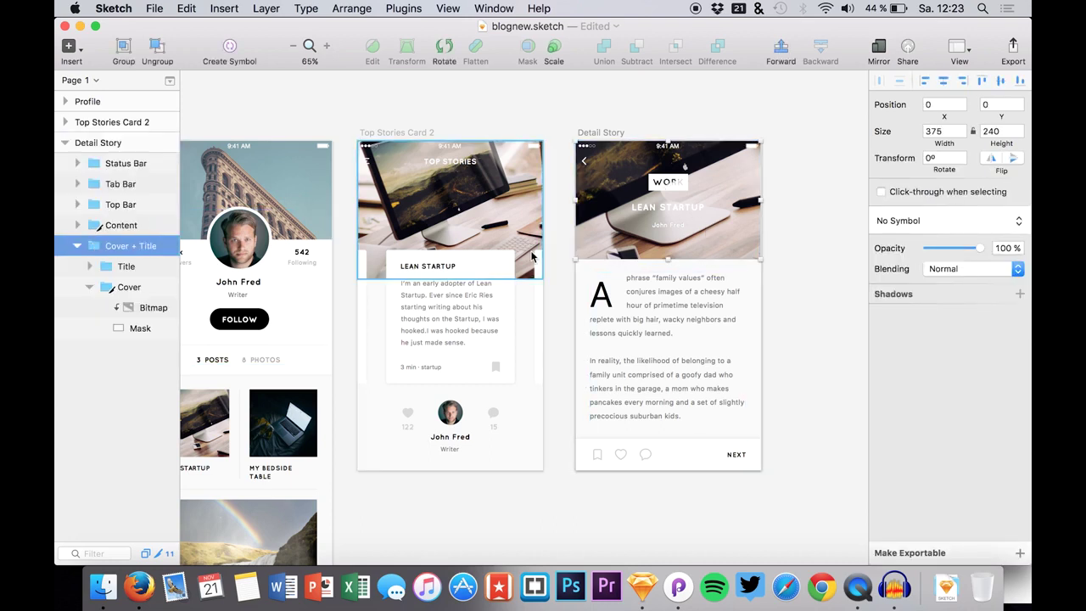
click(90, 271)
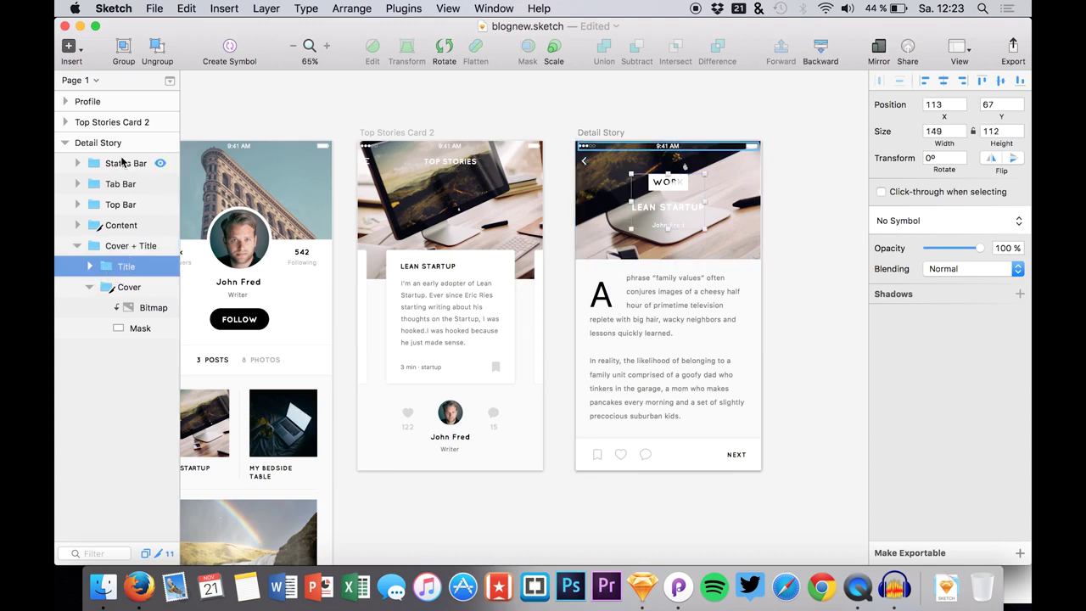
- Check which parts of the Detail Story artboard belong to the Status Bar, Tab Bar and Top Bar groups
super+click(121, 163)
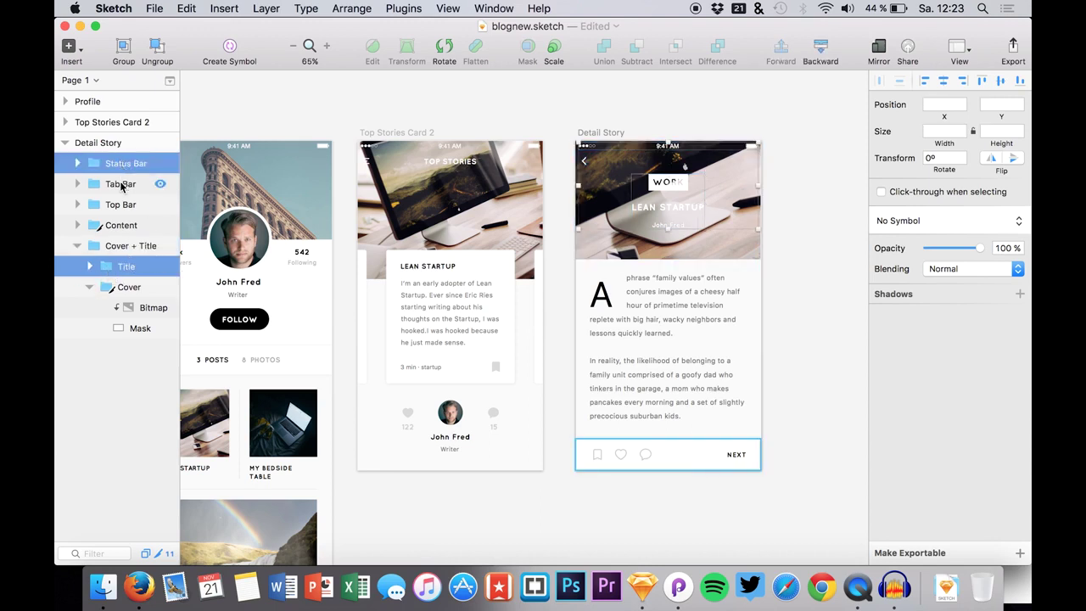
click(111, 184)
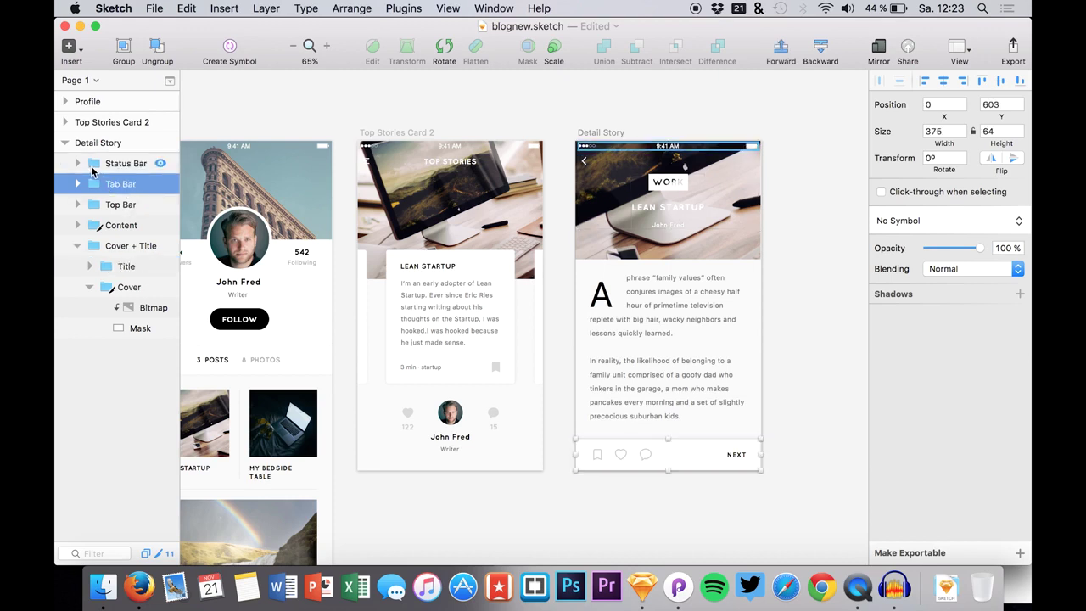
click(93, 163)
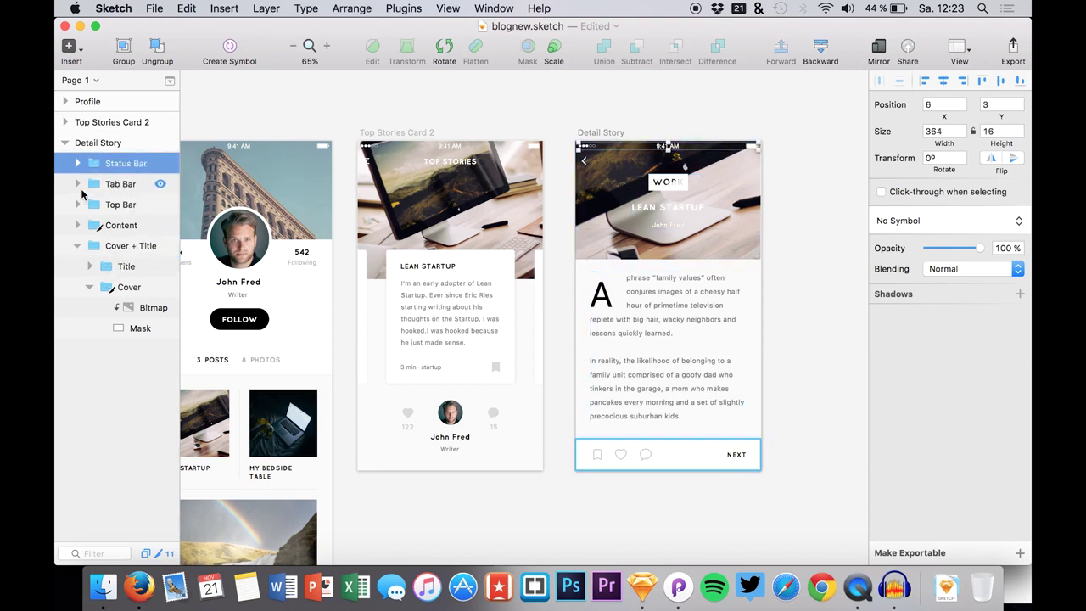
click(79, 206)
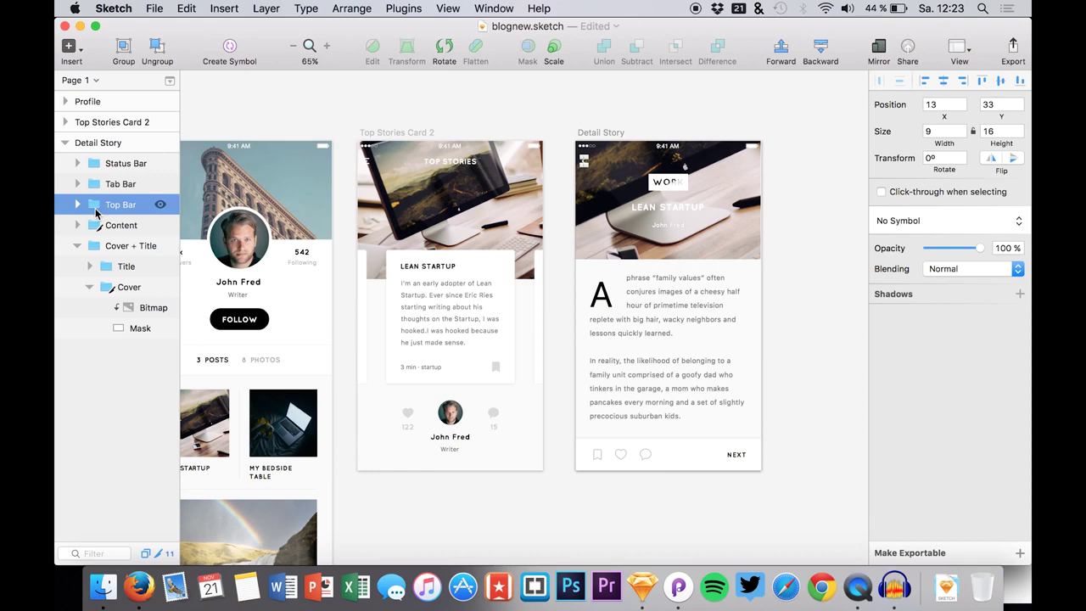
shift+click(119, 164)
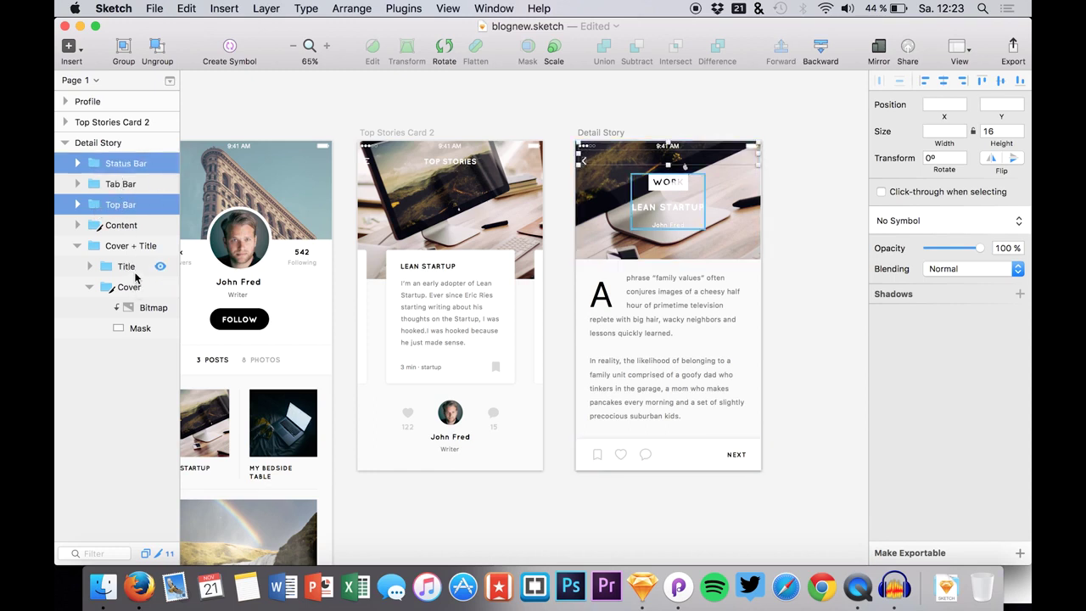
click(132, 268)
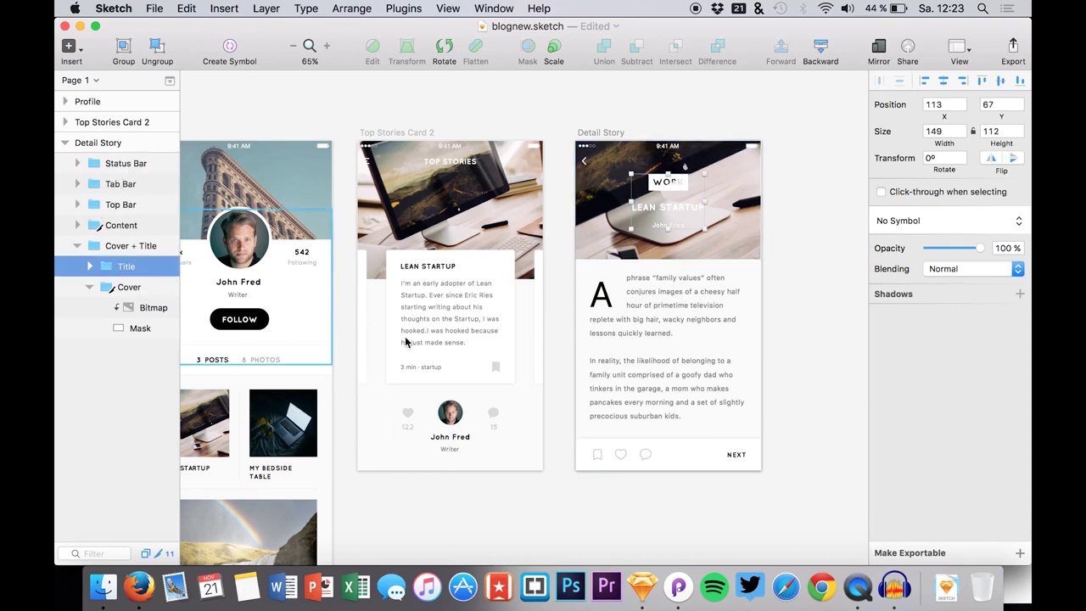
click(1020, 552)
click(914, 515)
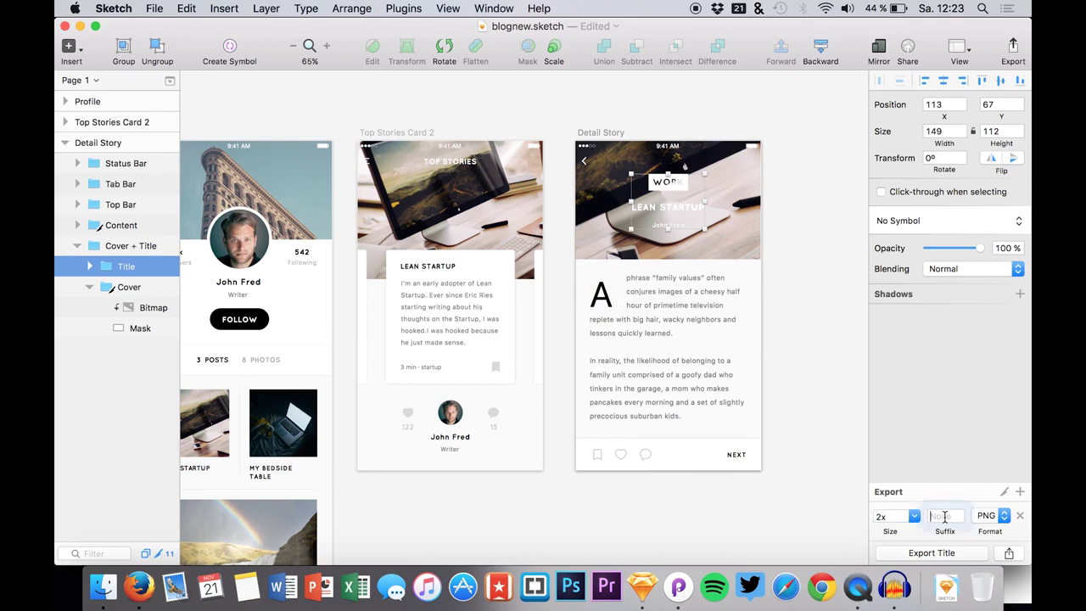
click(911, 553)
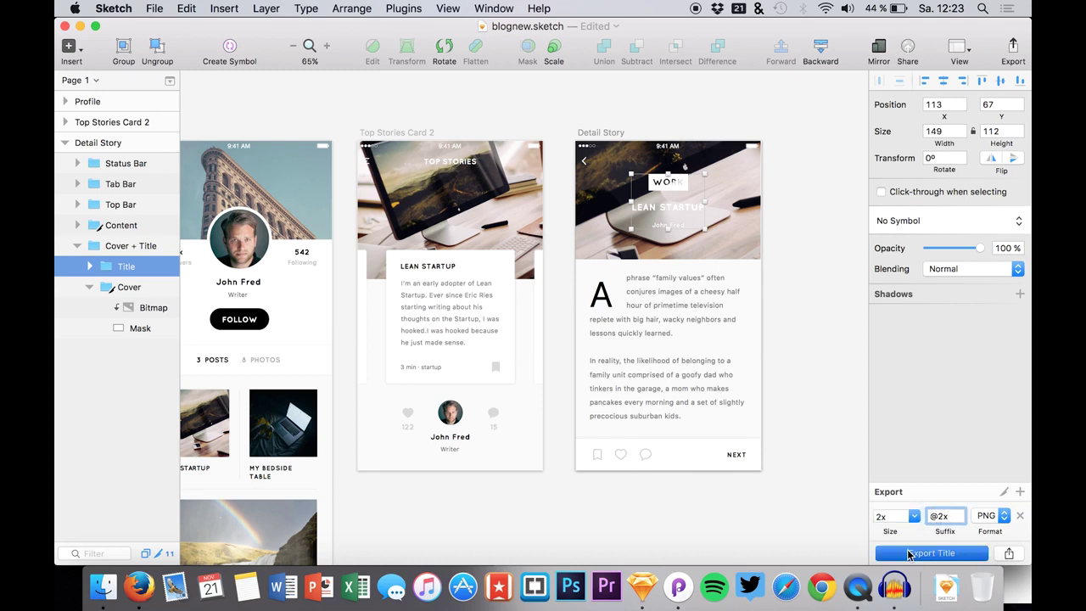
key(Return)
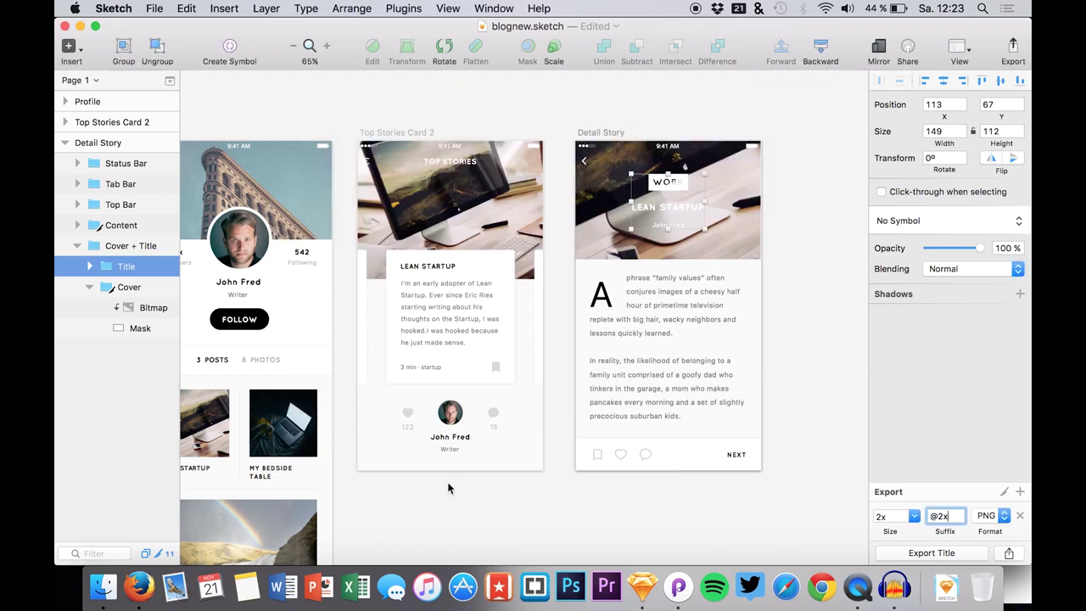
- Group Detail Story's Status Bar and Top Bar groups together, leaving Tab Bar out
click(112, 170)
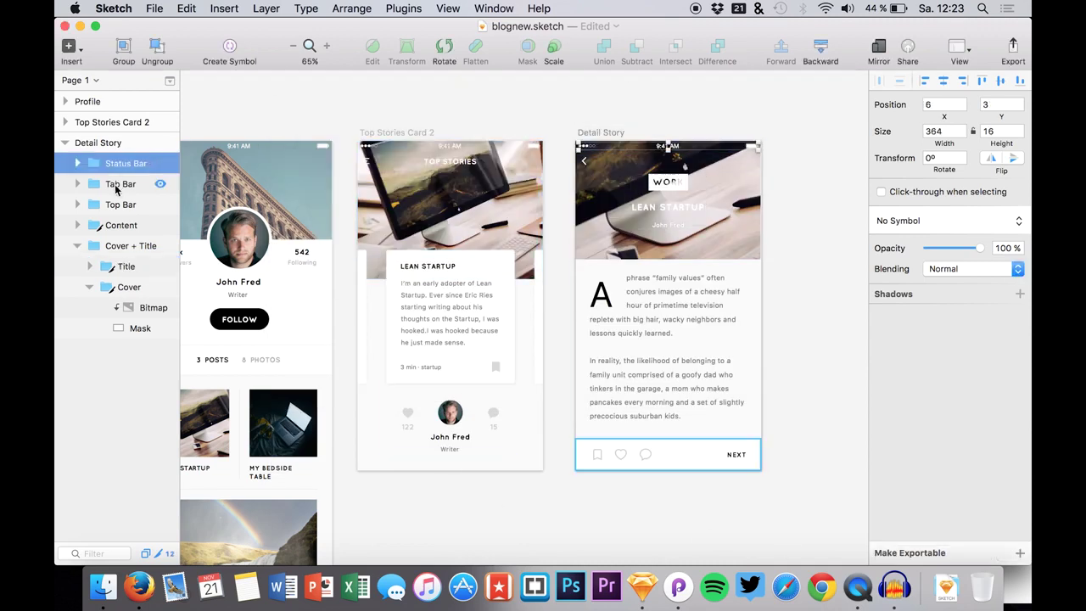
shift+click(118, 185)
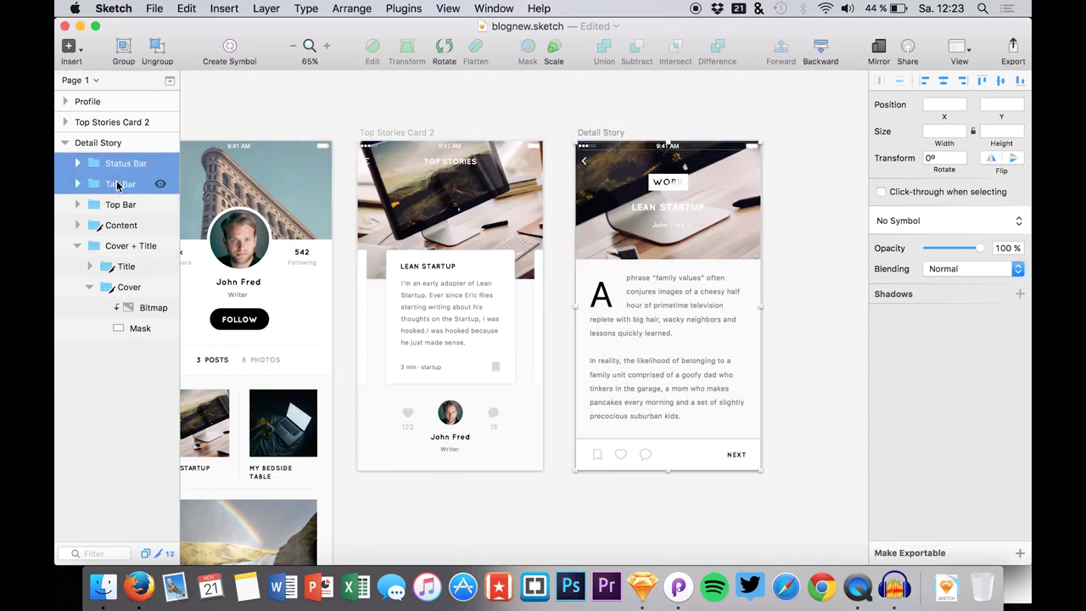
click(121, 224)
click(121, 205)
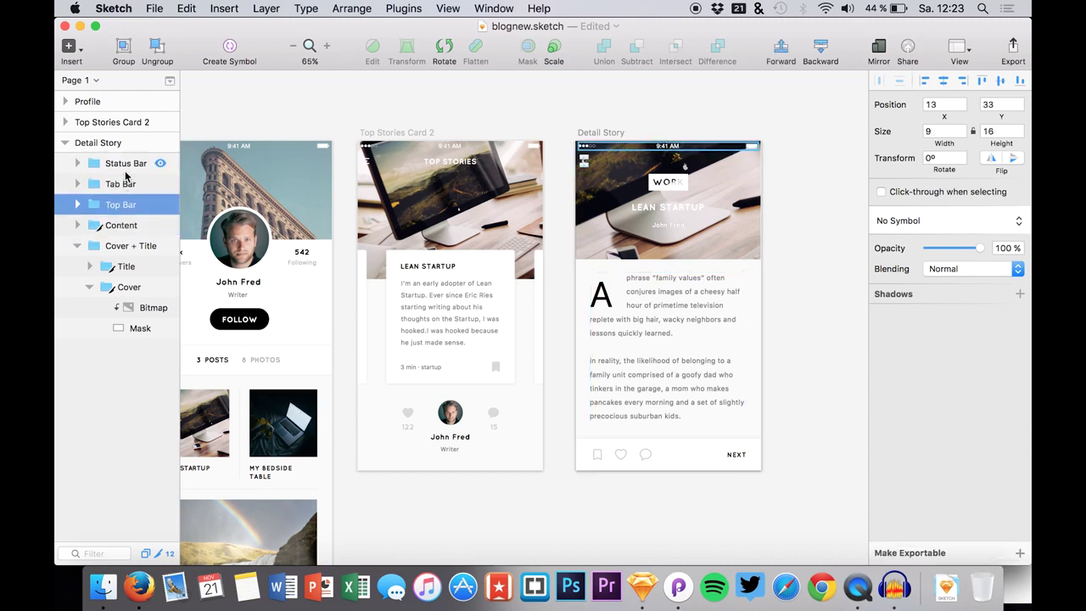
shift+click(125, 174)
key(super+g)
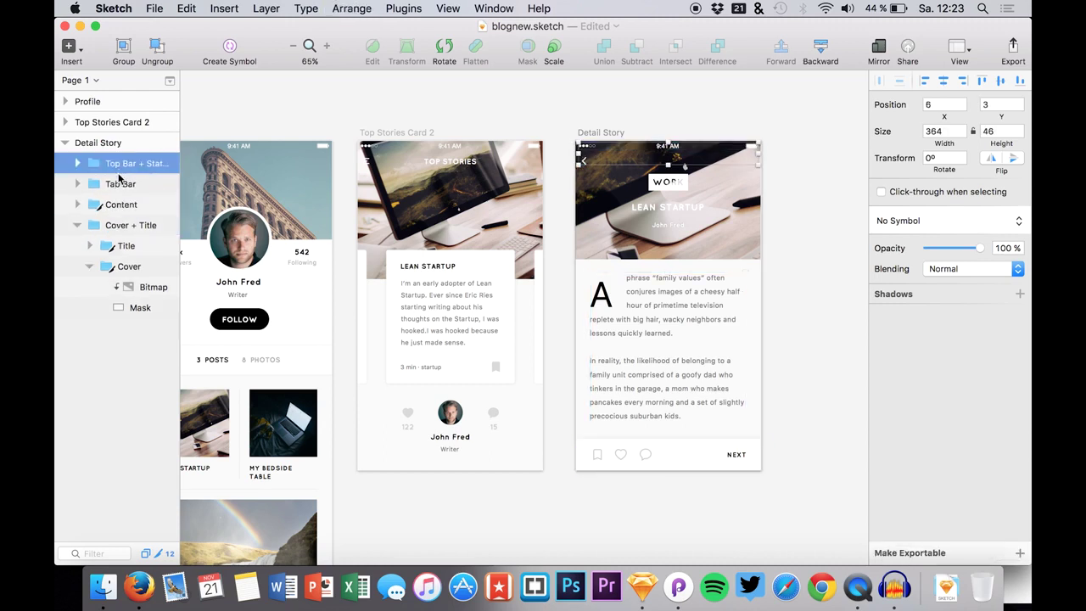
click(1020, 553)
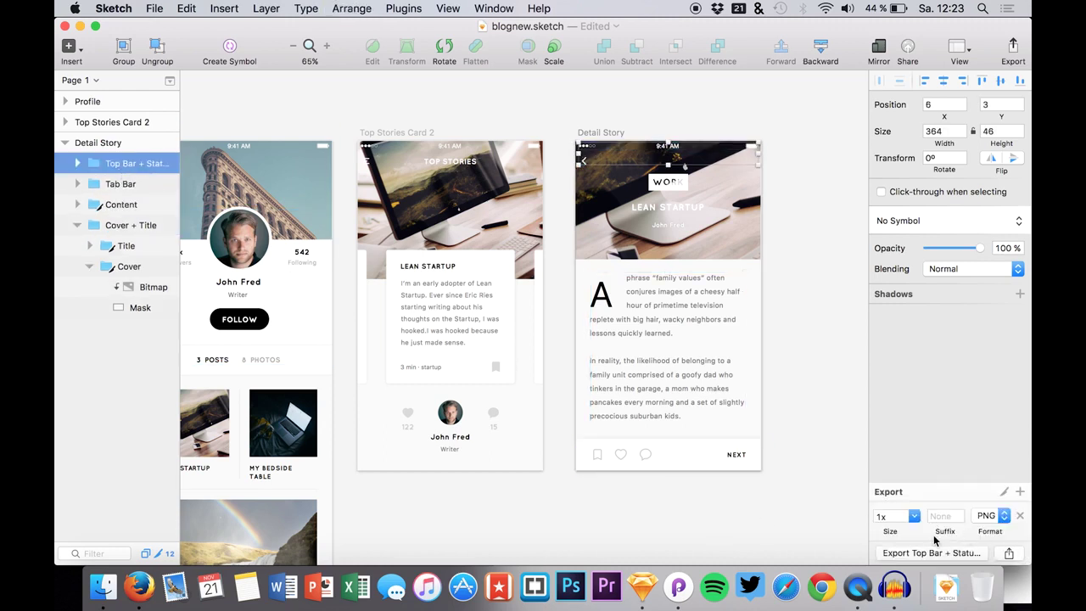
click(914, 517)
click(882, 461)
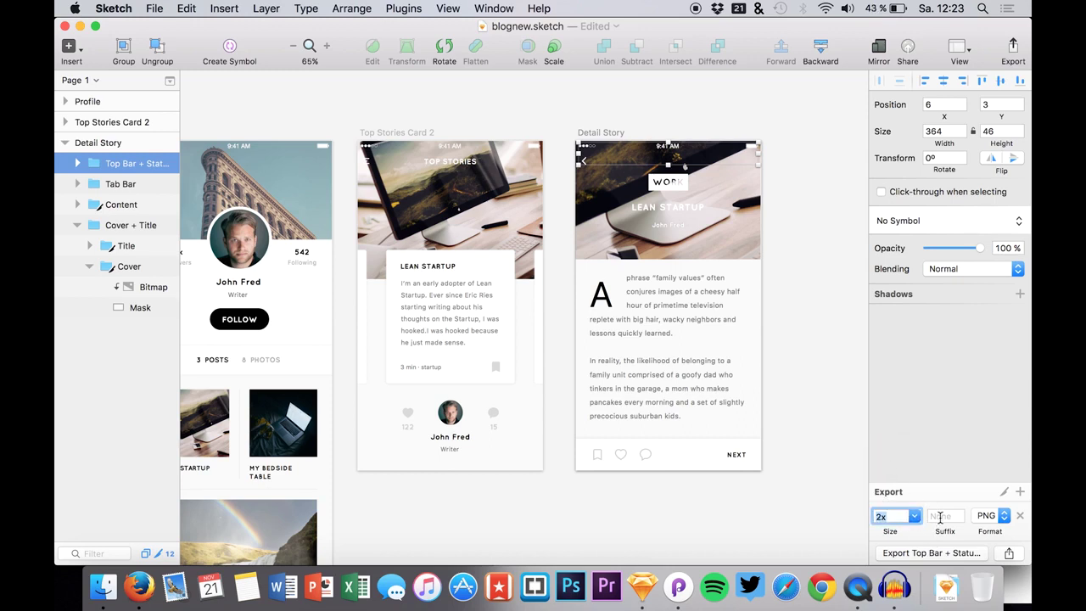
click(941, 516)
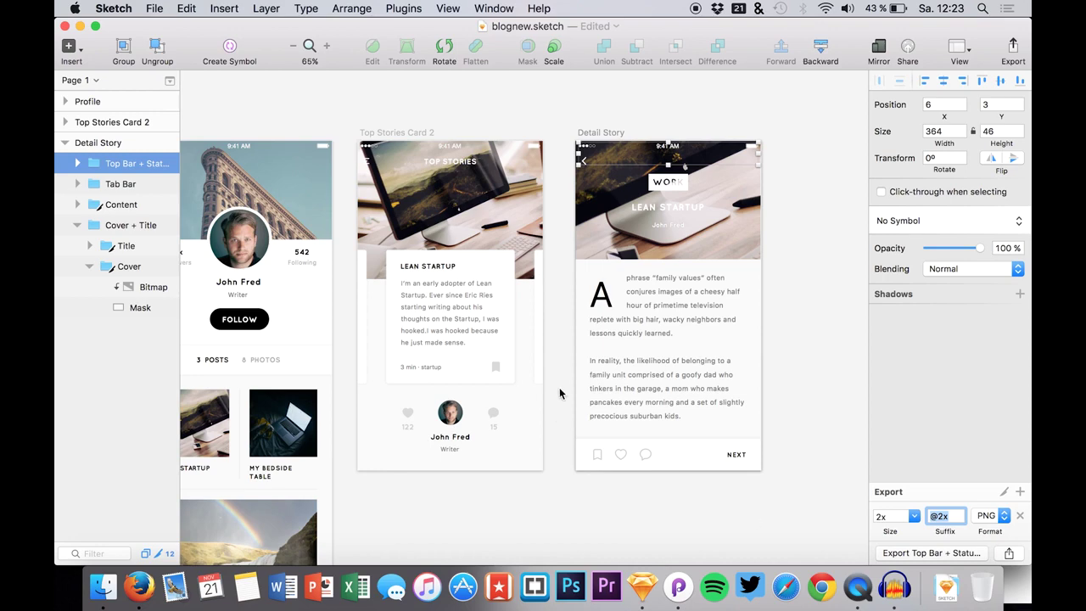
click(901, 553)
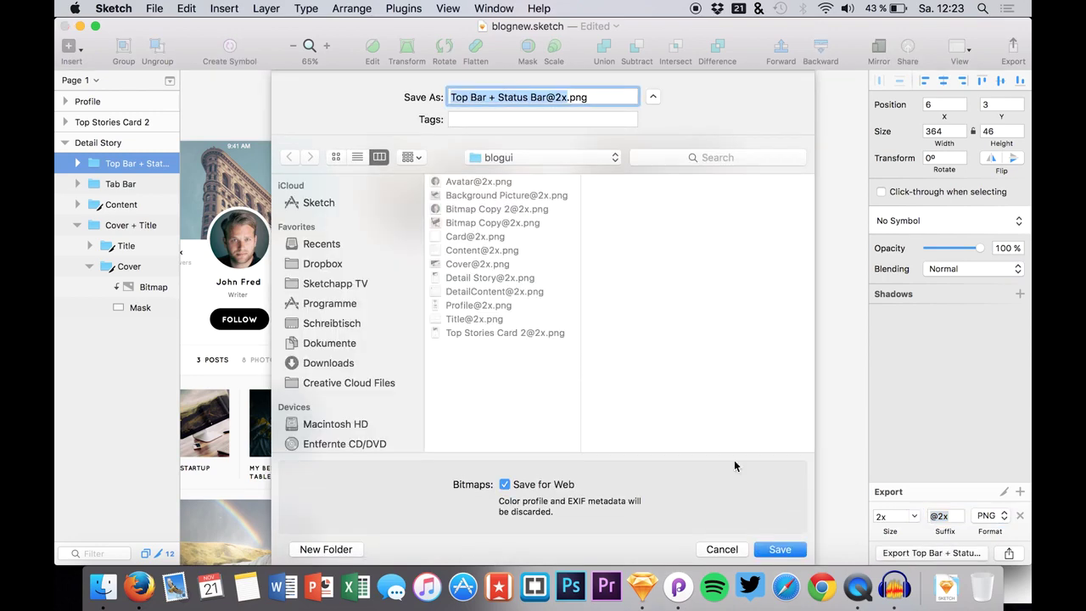
click(776, 548)
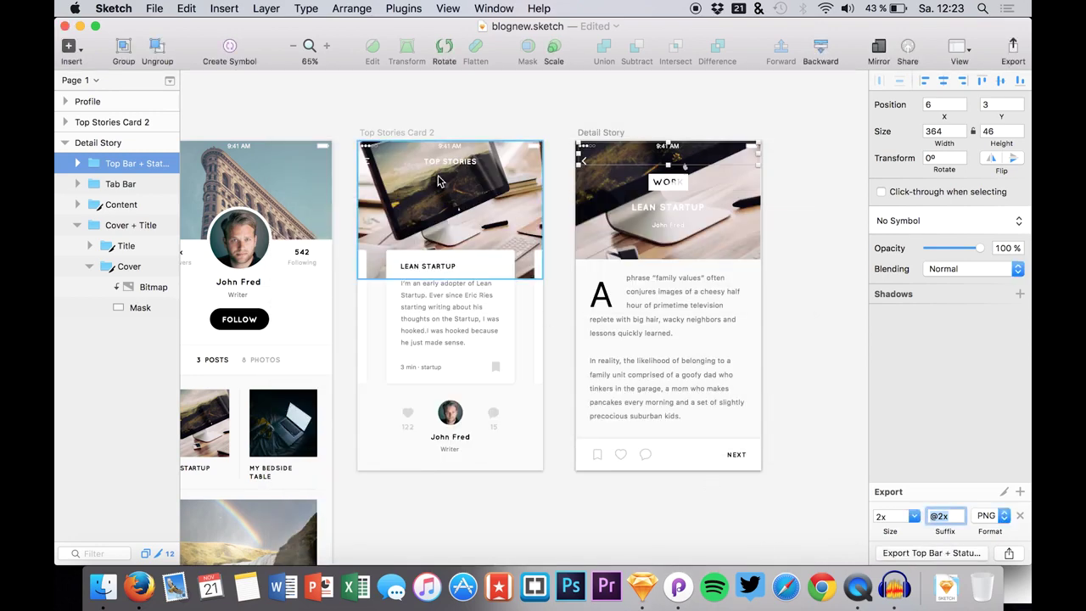
- Group the Status Bar and Top Bar groups of the Top Stories Card 2 artboard together
click(450, 174)
click(445, 305)
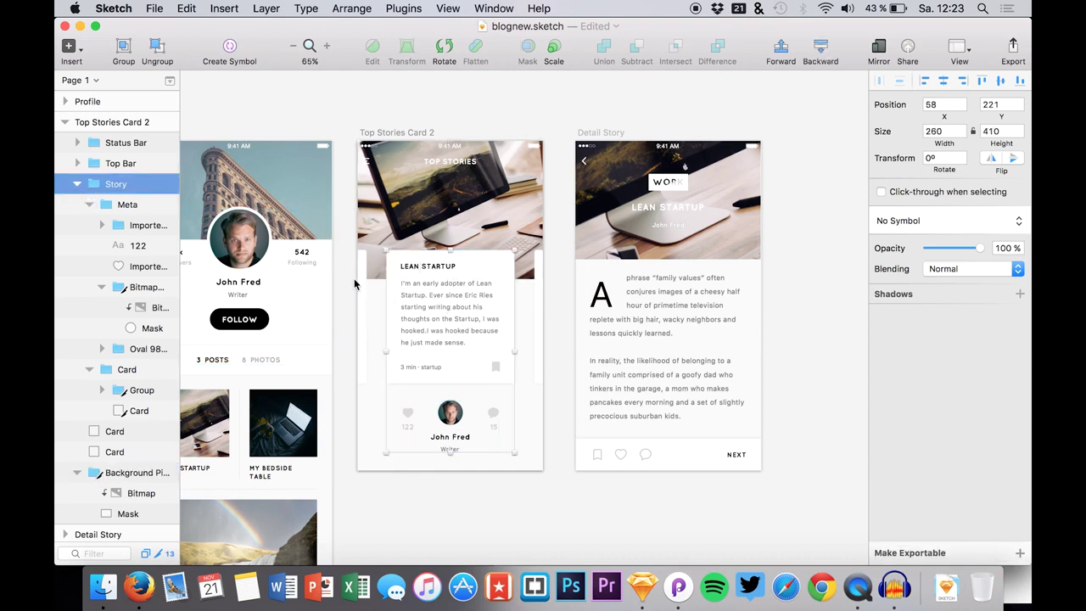
click(454, 164)
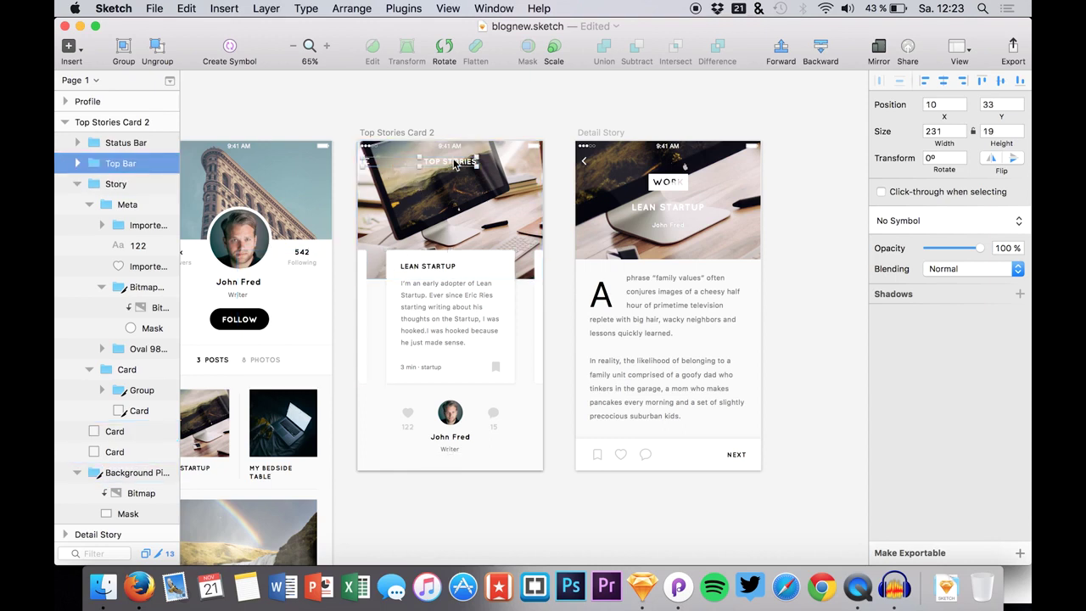
click(76, 186)
shift+click(123, 142)
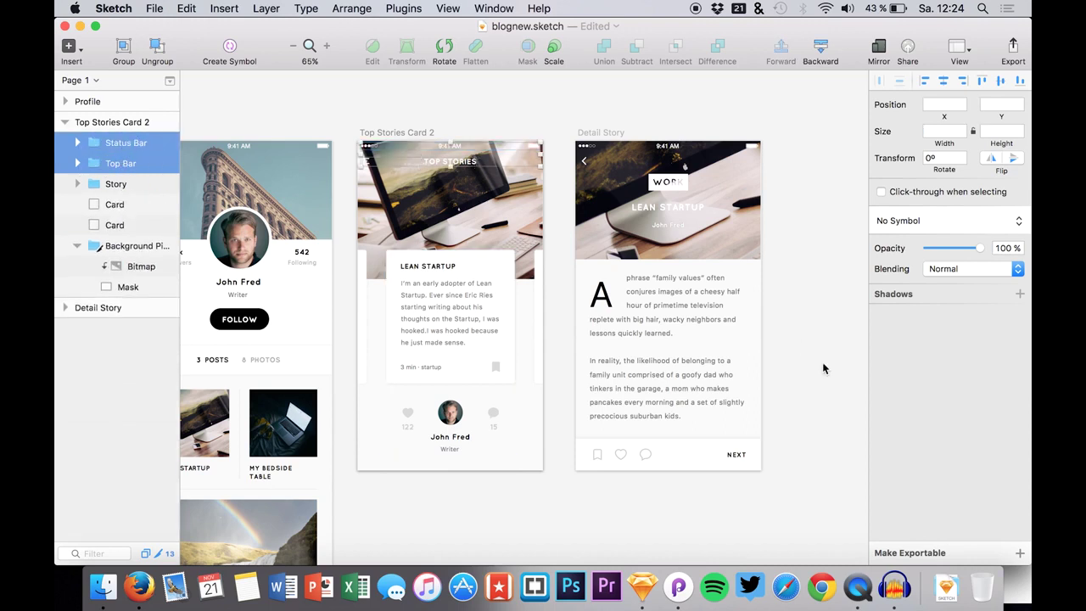
key(super+g)
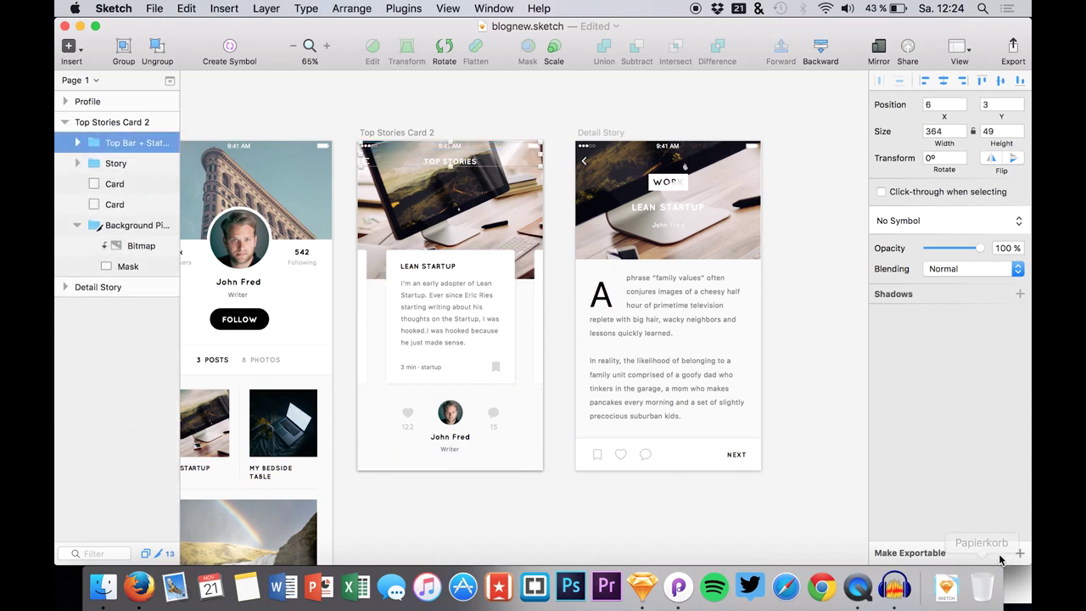
click(1019, 553)
click(913, 515)
click(886, 466)
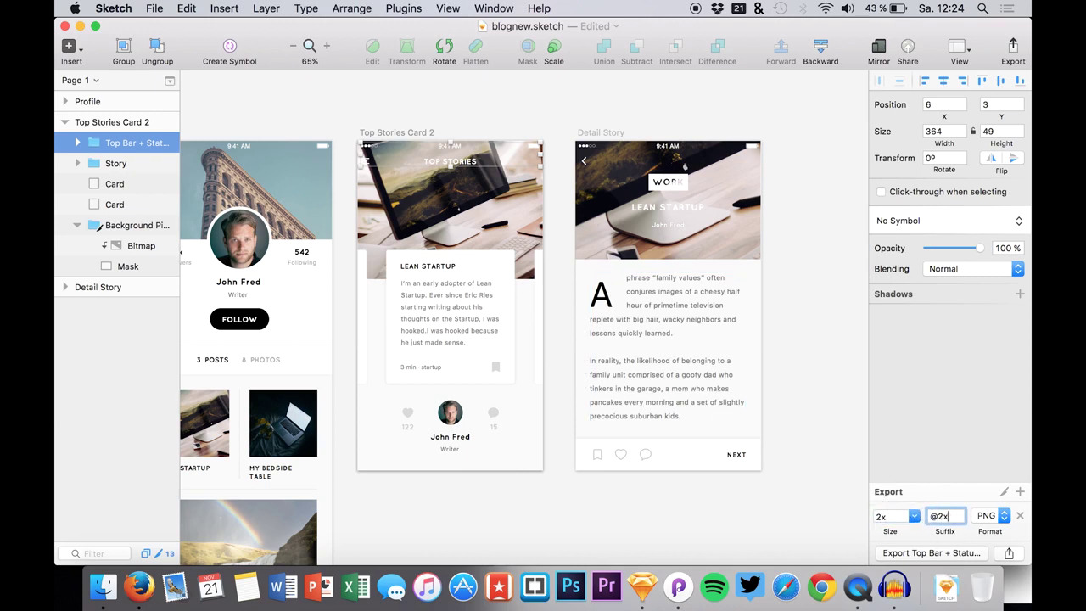
click(907, 552)
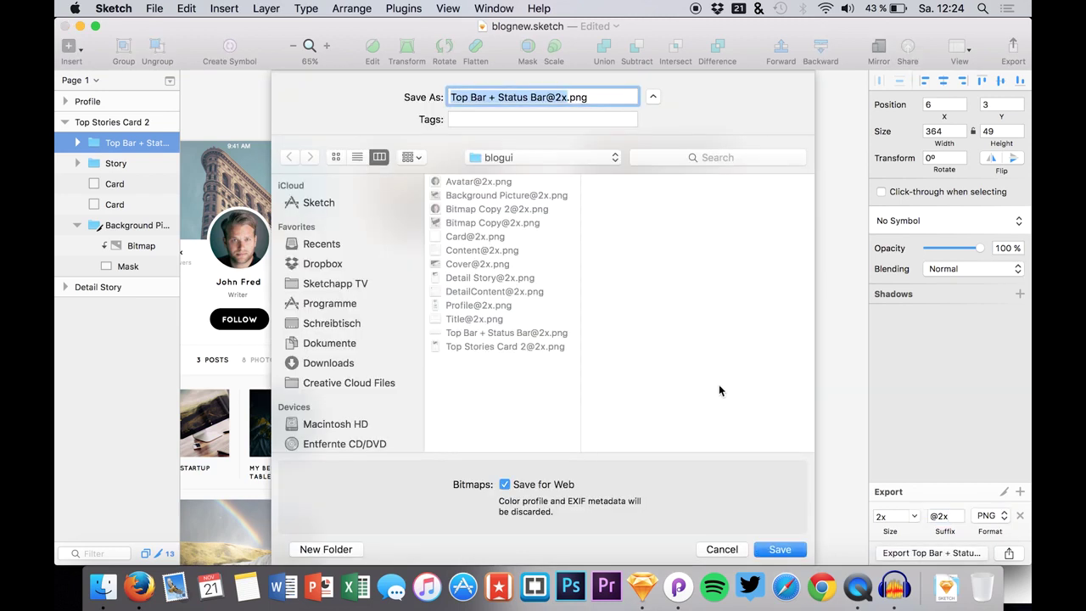
click(784, 551)
click(594, 163)
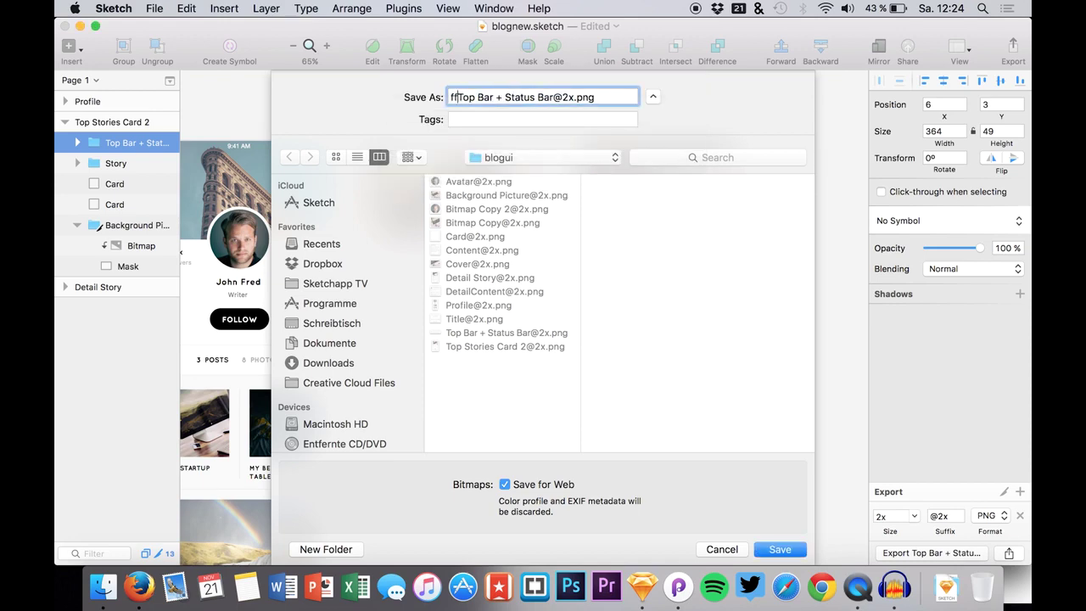
key(Return)
- Clear the Sketch selection, switch to Principle and check which Top Stories elements are already separate layers on Artboard 2
scroll(461, 111, left, 2)
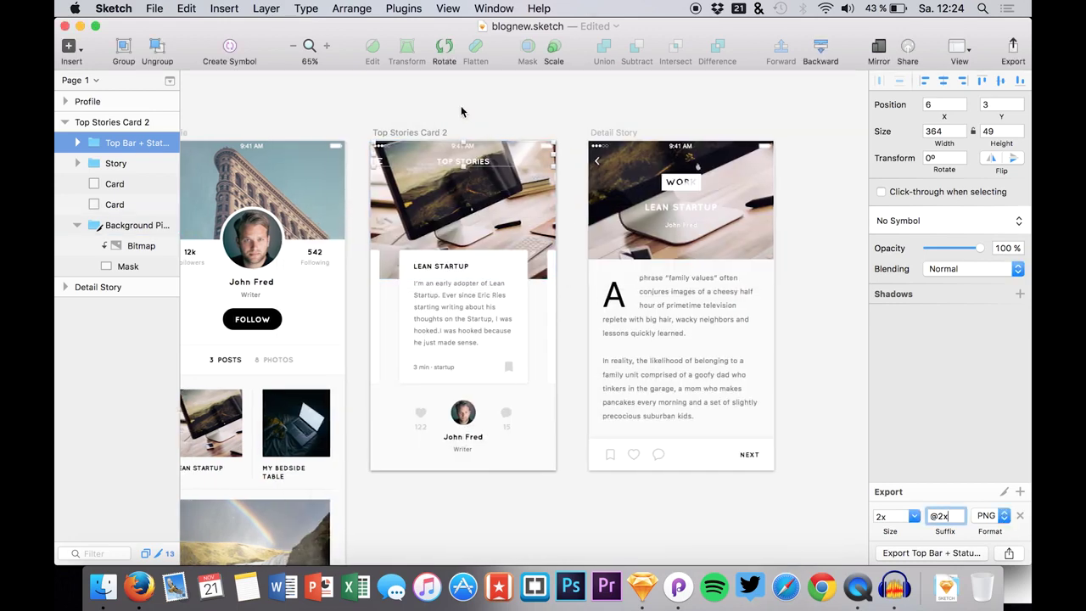
scroll(461, 111, left, 2)
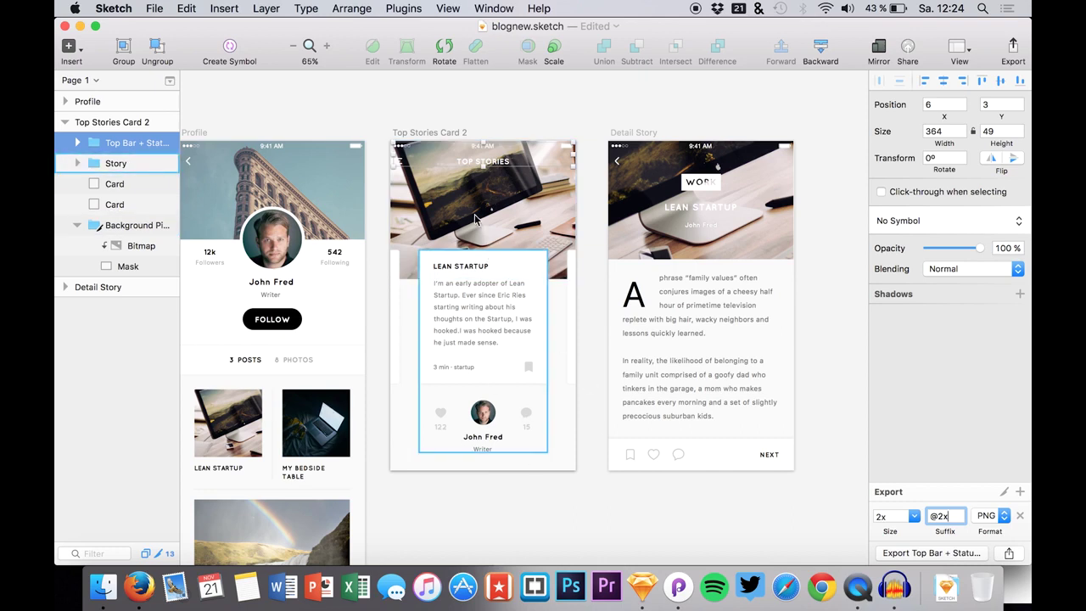
click(580, 100)
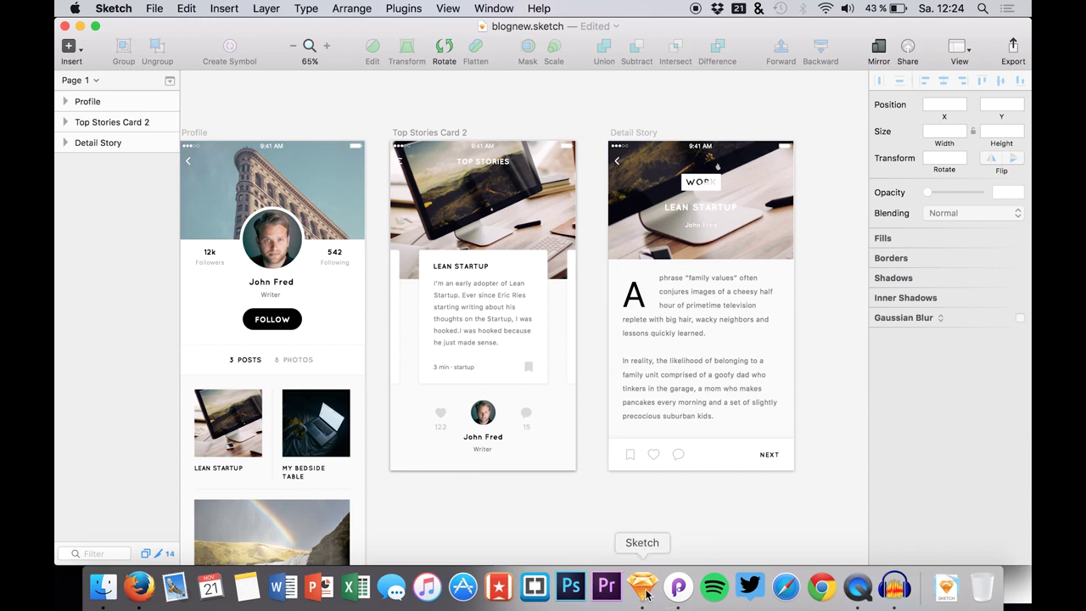
click(677, 587)
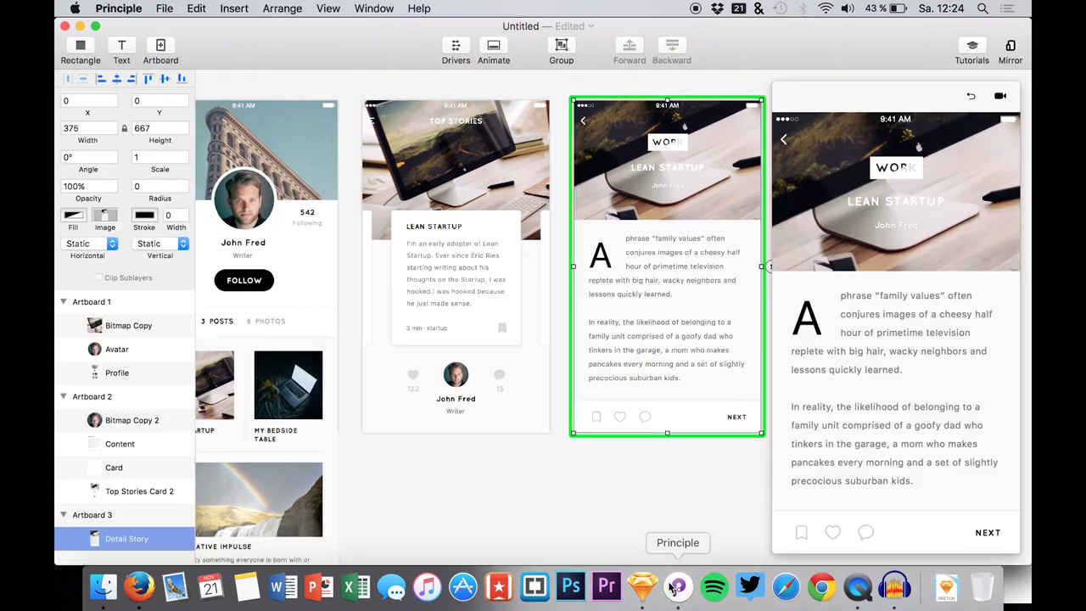
scroll(621, 363, right, 3)
click(482, 254)
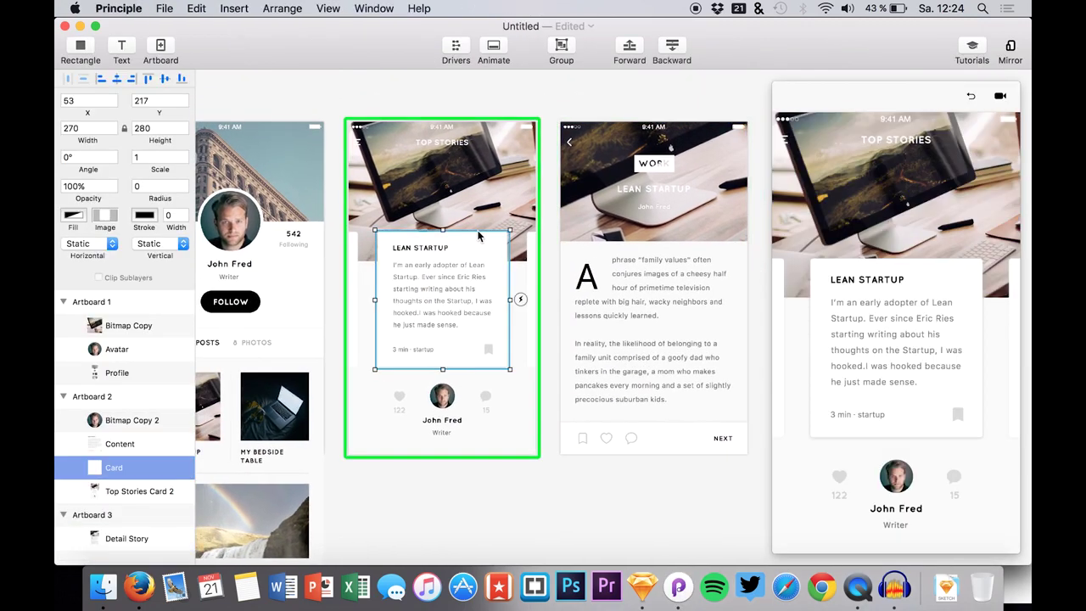
click(450, 212)
scroll(449, 212, left, 2)
scroll(450, 212, left, 2)
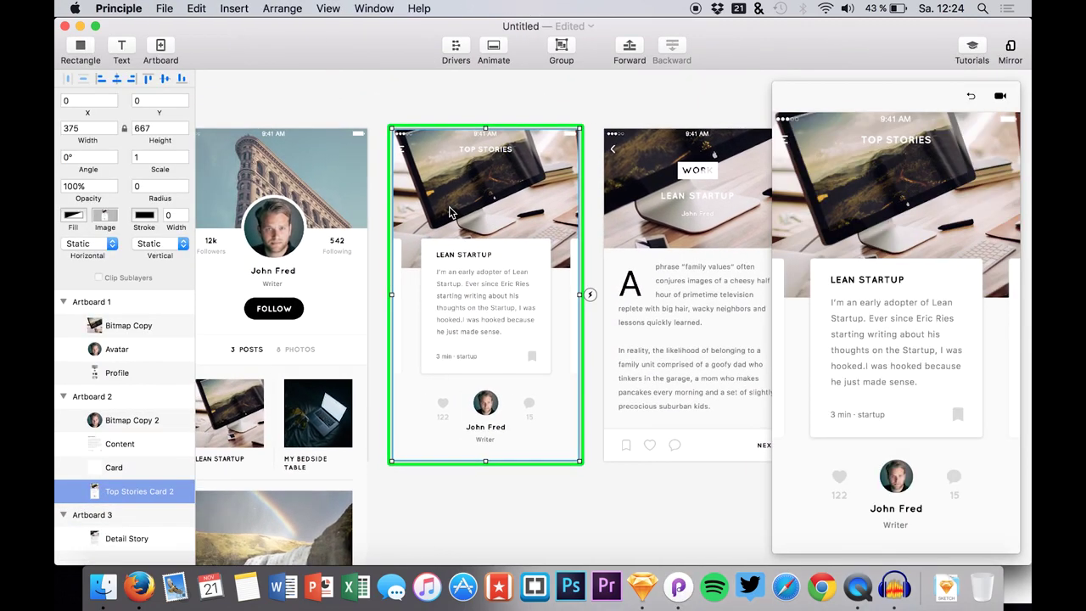
click(127, 420)
click(120, 443)
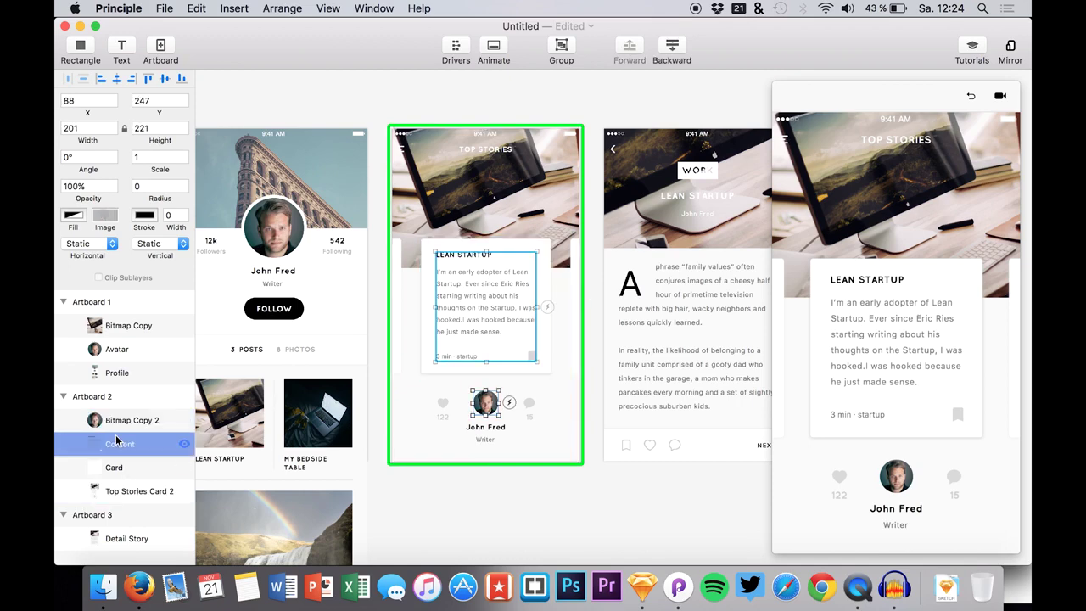
click(103, 587)
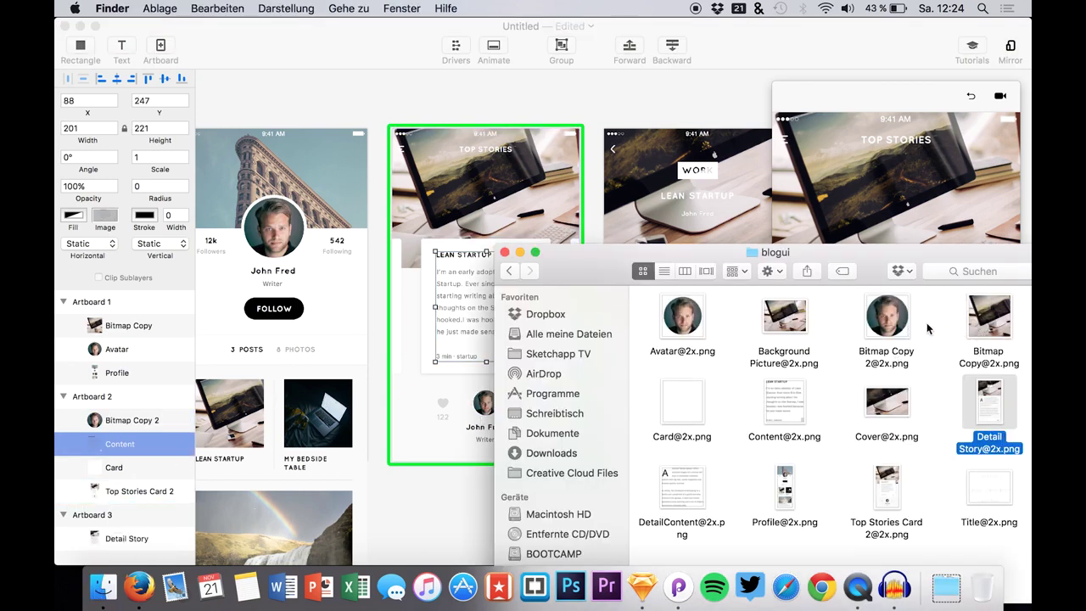
drag(778, 325, 469, 175)
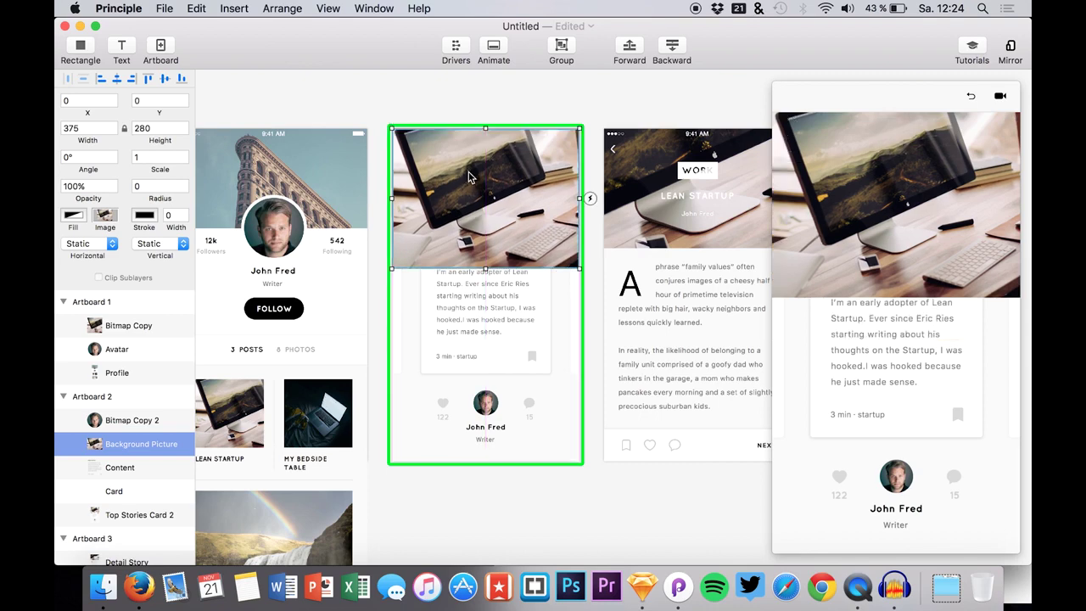
click(121, 490)
drag(120, 445, 87, 506)
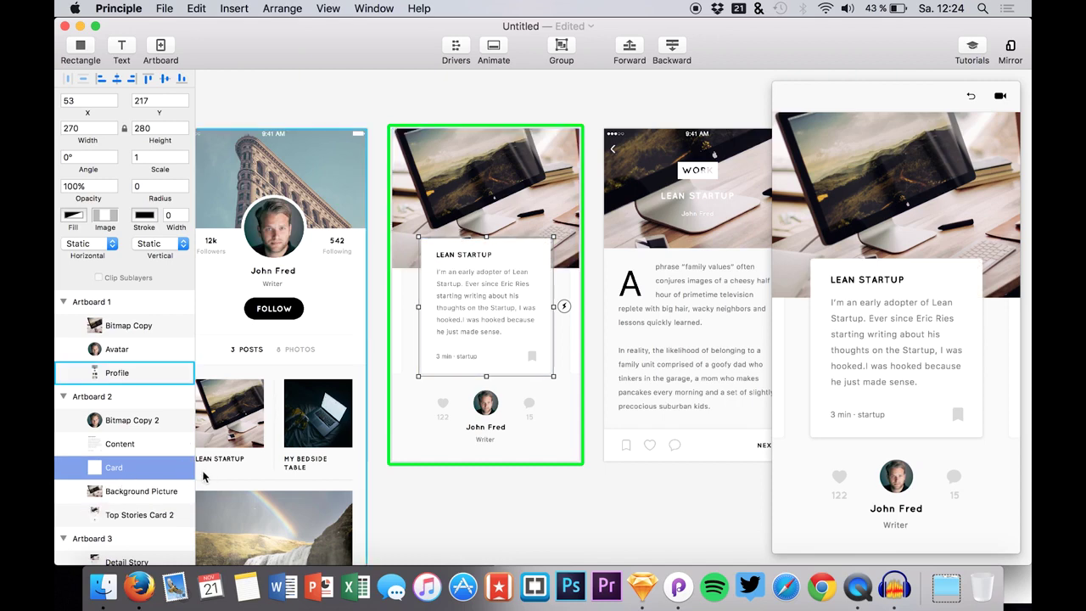
- Duplicate Artboard 2's Card layer and move the copy horizontally to X 353, so it peeks in at the artboard's right edge
key(super+d)
key(shift+Right)
key(shift+Right)
key(shift+Right)
key(shift+Right)
key(shift+Right)
key(shift+Right)
key(shift+Right)
key(shift+Right)
key(shift+Right)
key(shift+Right)
key(shift+Right)
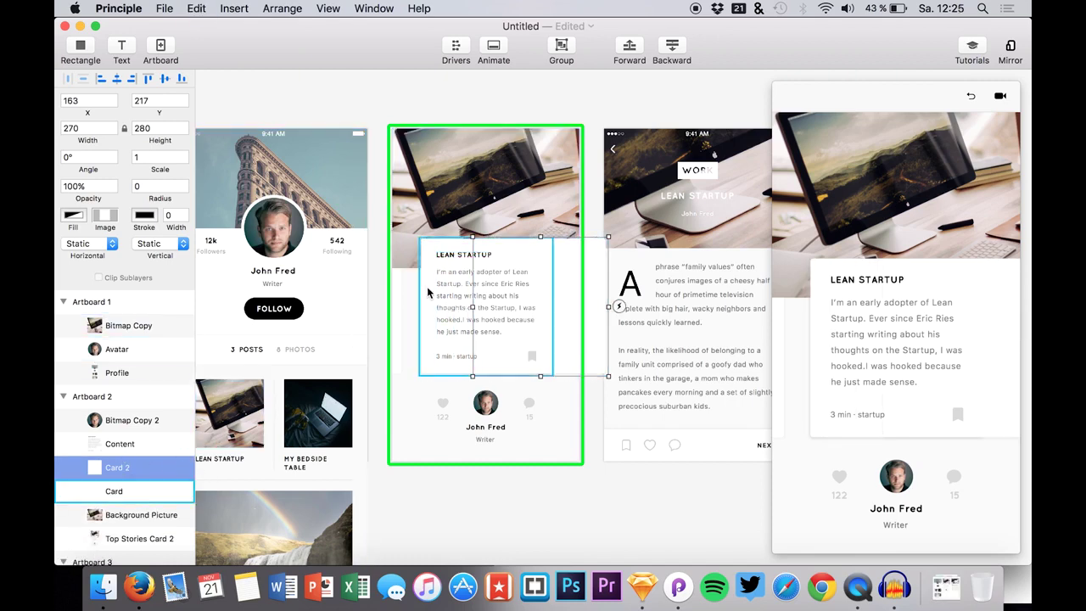
scroll(426, 290, up, 5)
scroll(326, 382, down, 3)
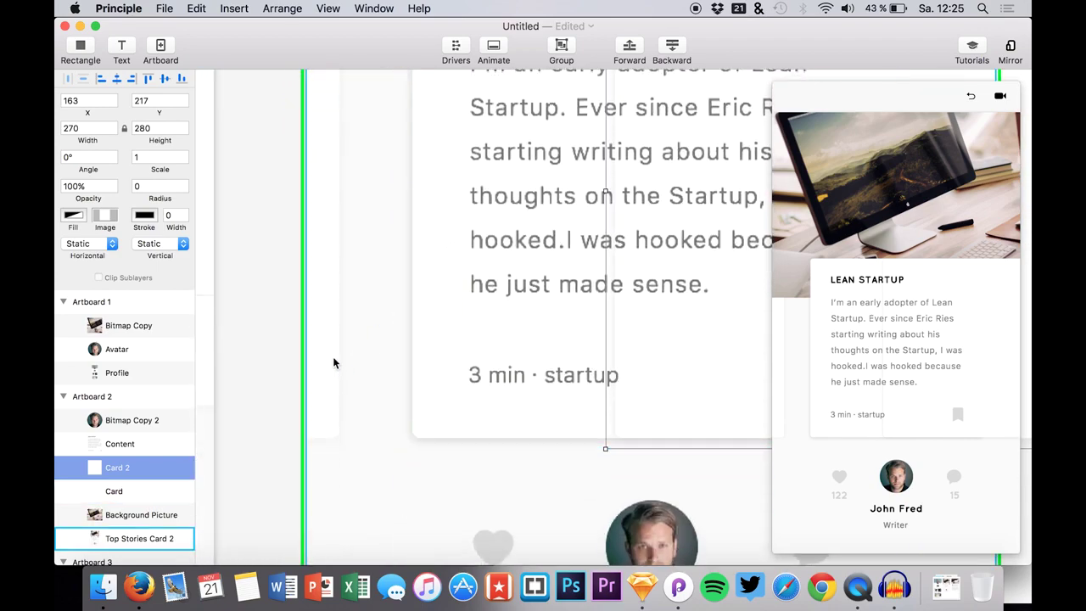
scroll(332, 363, up, 5)
scroll(315, 304, right, 1)
scroll(343, 328, right, 5)
scroll(345, 327, left, 2)
scroll(346, 328, down, 3)
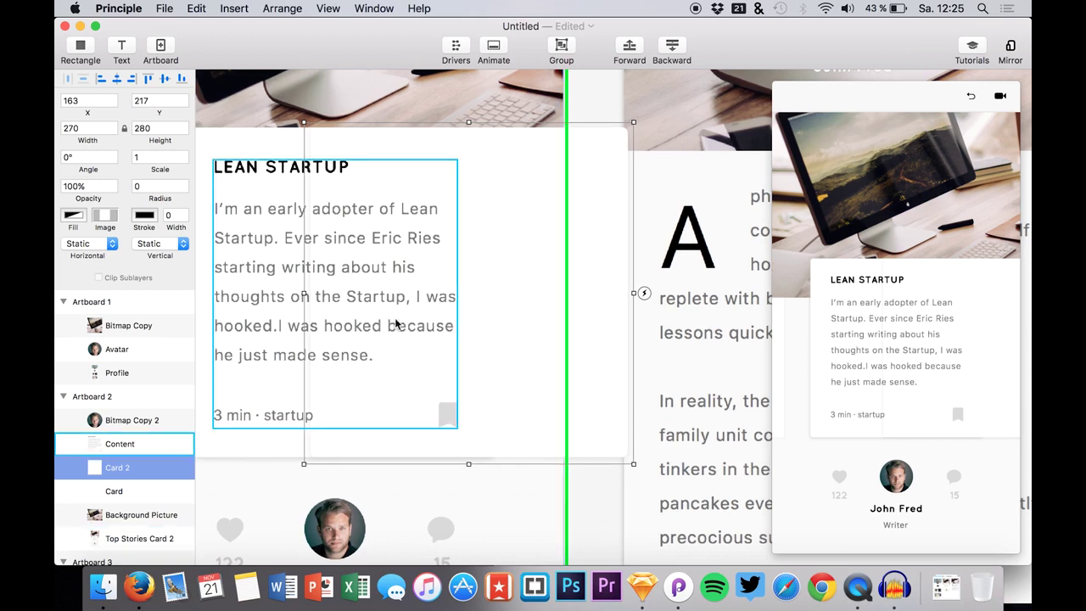
key(shift+Right)
key(shift+Right)
key(shift+Right)
key(shift+Right)
key(shift+Right)
key(shift+Right)
key(shift+Right)
key(shift+Right)
key(shift+Right)
key(shift+Right)
key(shift+Right)
key(shift+Right)
key(shift+Right)
key(shift+Right)
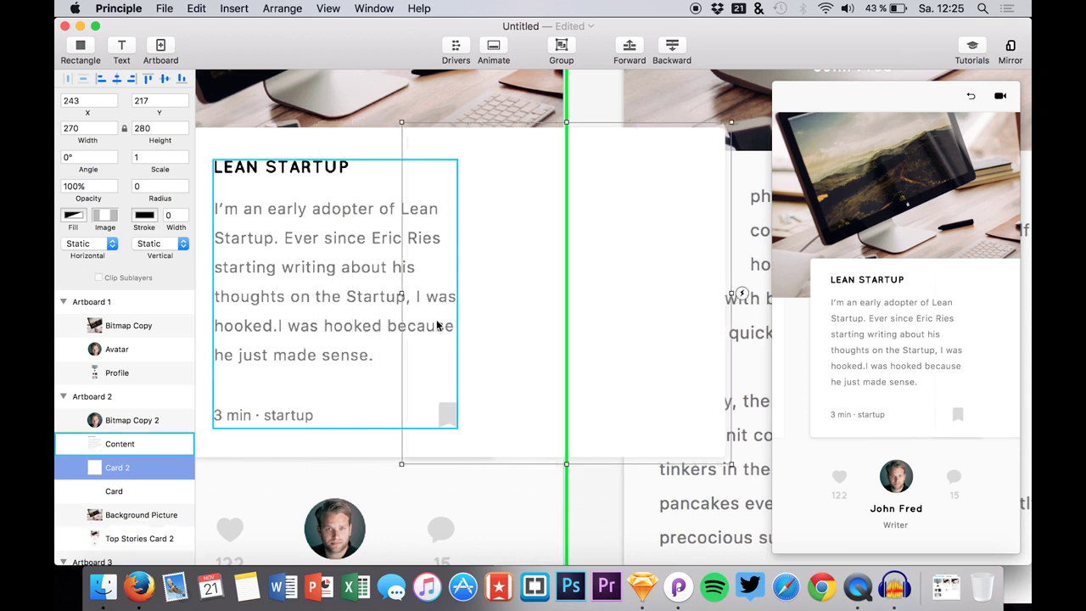
key(shift+Right)
key(shift+Right)
key(shift+Right)
key(shift+Right)
key(shift+Right)
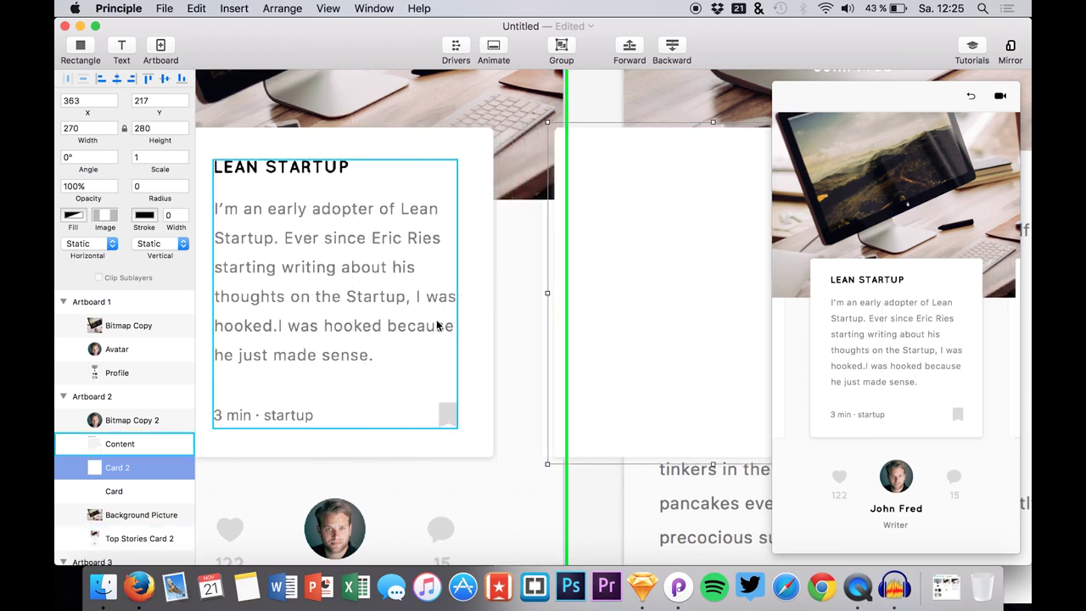
key(Right)
key(Right)
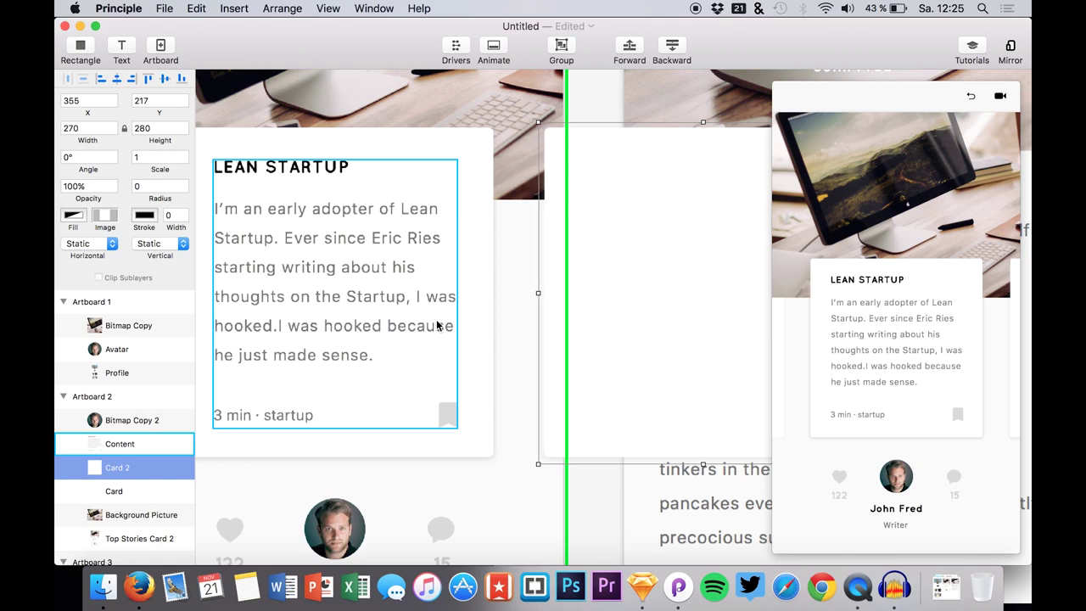
key(Left)
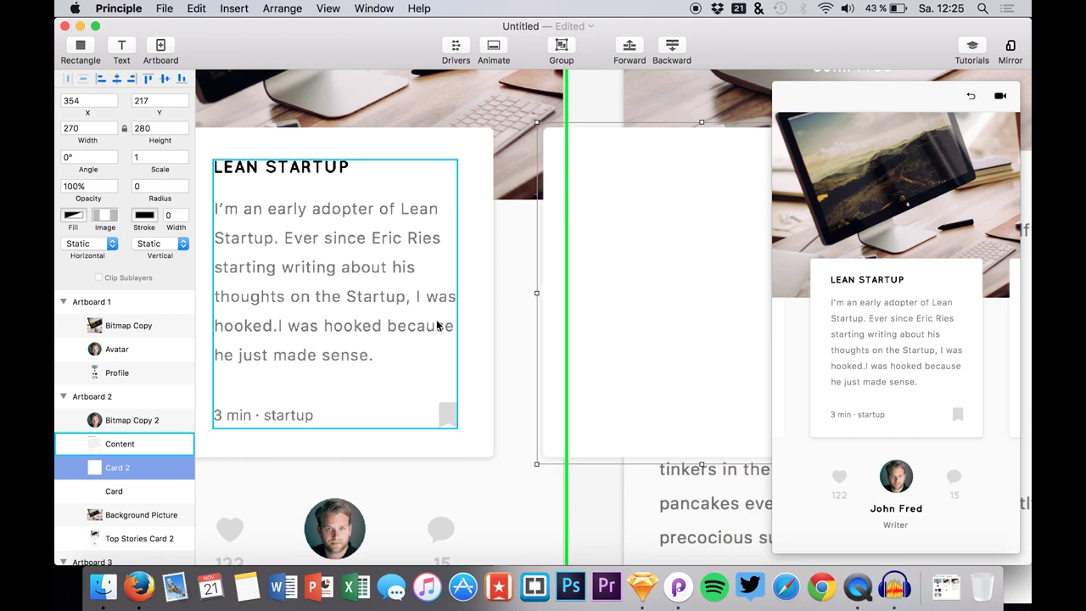
- Duplicate Artboard 2's original Card layer and move the copy horizontally to X -247, so it peeks in at the artboard's left edge
scroll(334, 303, left, 5)
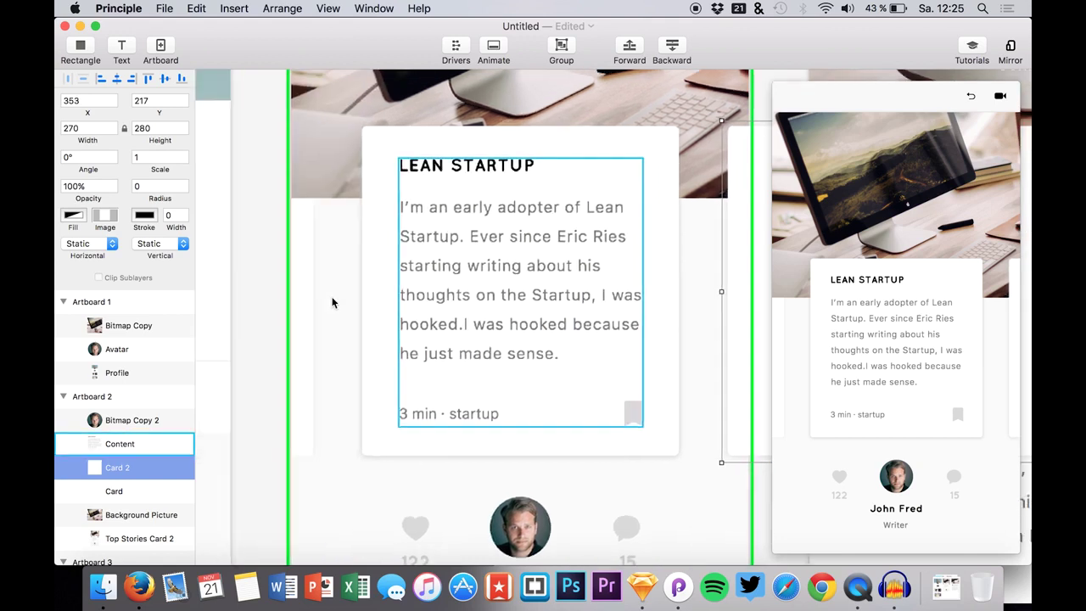
click(102, 492)
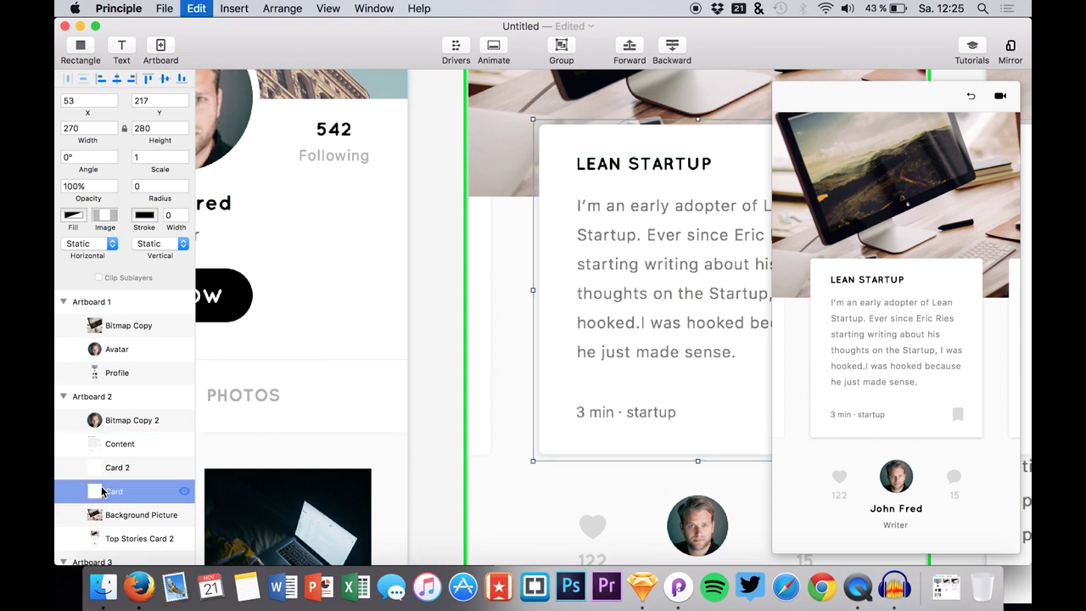
key(super+d)
key(shift+Left)
key(shift+Left)
key(shift+Left)
key(shift+Left)
key(shift+Left)
key(shift+Left)
key(shift+Left)
key(shift+Left)
key(shift+Left)
key(shift+Left)
key(shift+Left)
key(shift+Left)
key(shift+Left)
key(shift+Left)
key(shift+Left)
key(shift+Left)
key(shift+Left)
key(shift+Left)
key(shift+Left)
key(shift+Left)
key(shift+Left)
key(shift+Left)
key(shift+Left)
key(shift+Left)
key(shift+Left)
key(shift+Left)
key(shift+Left)
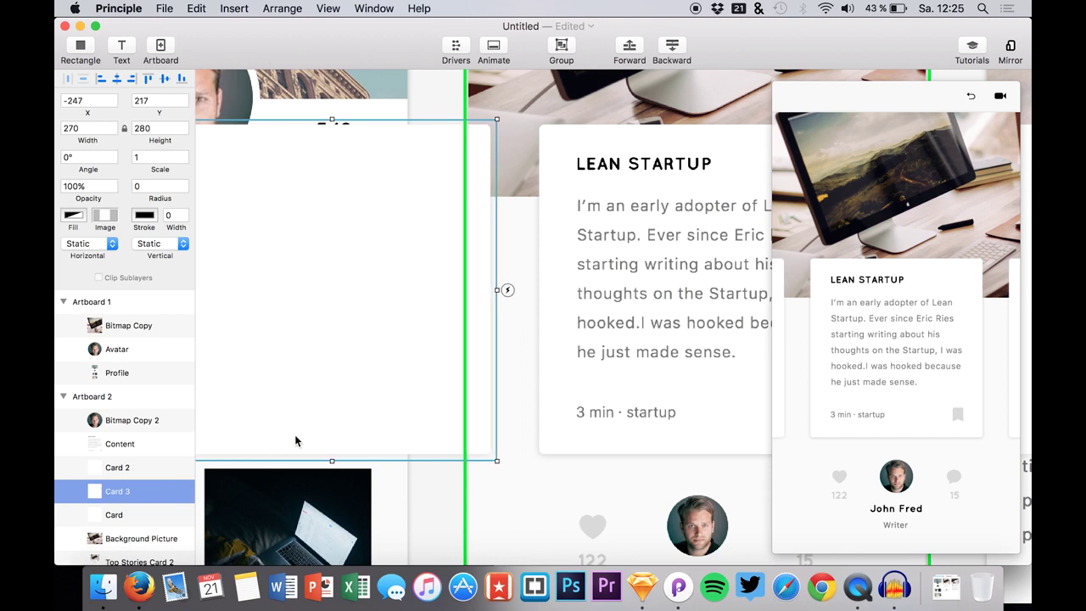
- Check the Top Stories artboard's layout with its two side cards and background picture
scroll(295, 434, up, 3)
scroll(294, 434, right, 2)
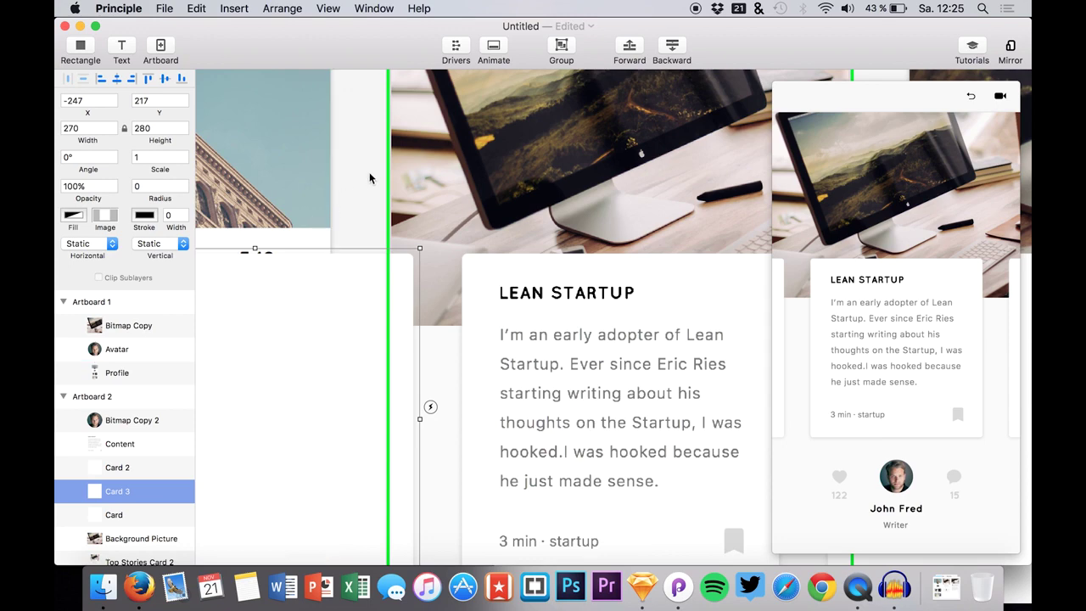
click(399, 176)
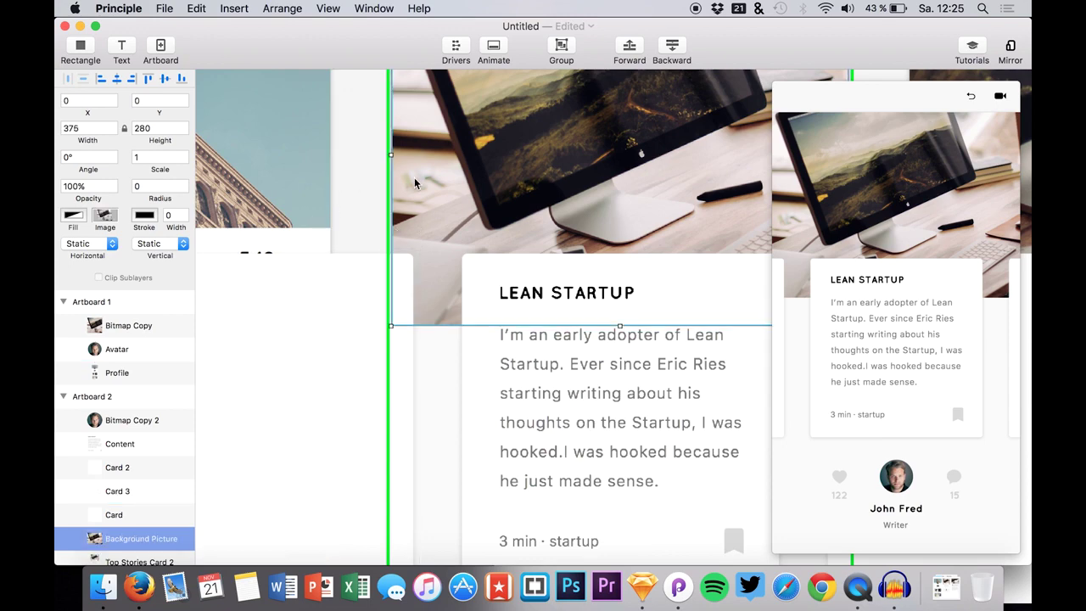
scroll(414, 177, right, 5)
scroll(414, 177, up, 4)
scroll(414, 178, left, 2)
scroll(413, 178, down, 3)
scroll(400, 215, up, 3)
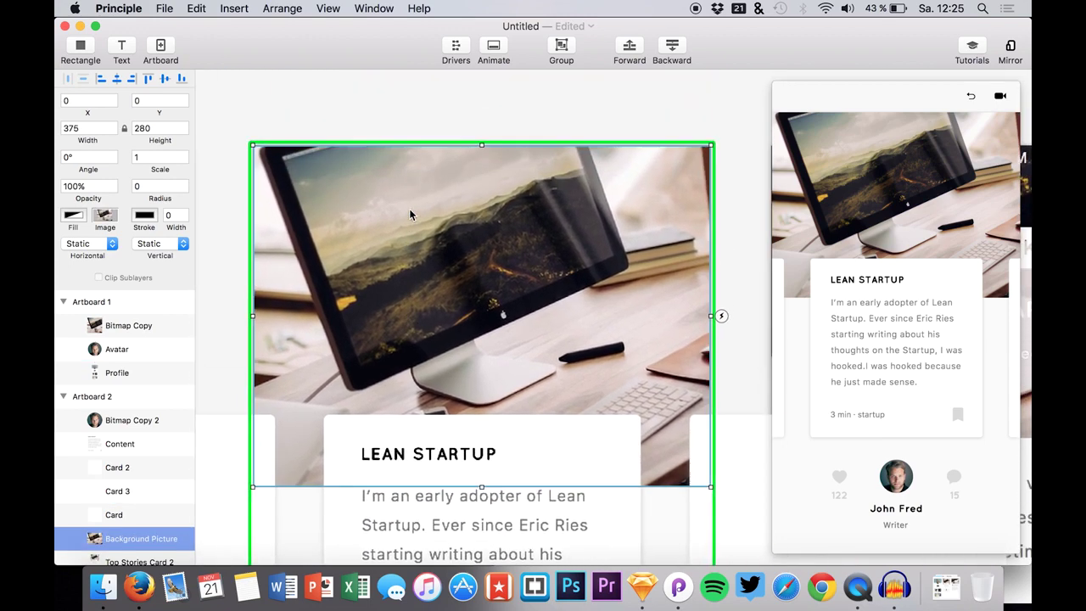
scroll(409, 207, down, 3)
scroll(409, 208, left, 2)
click(114, 428)
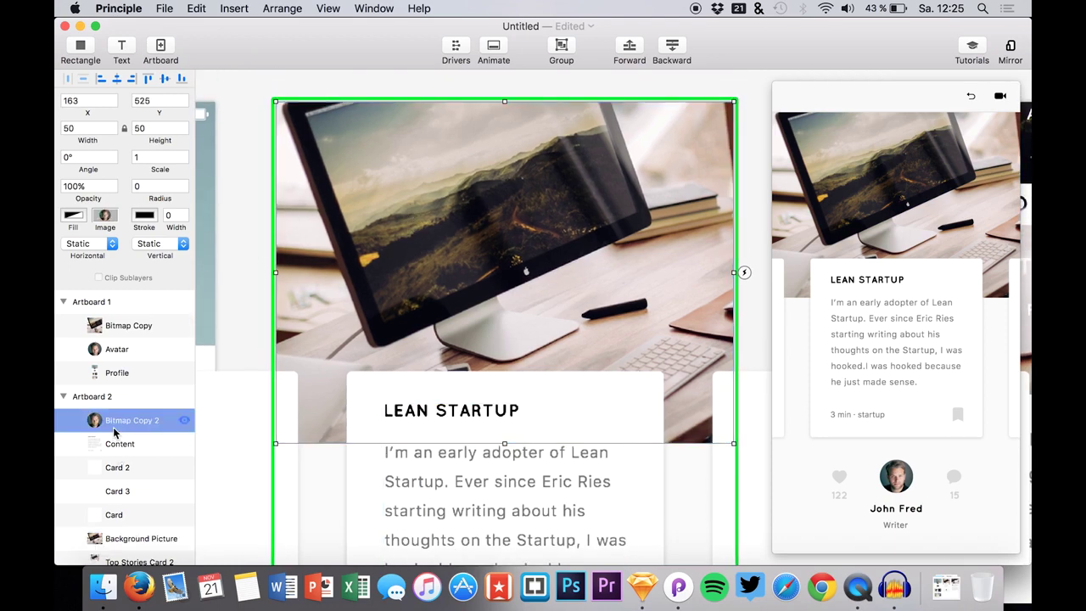
click(103, 585)
scroll(715, 440, down, 1)
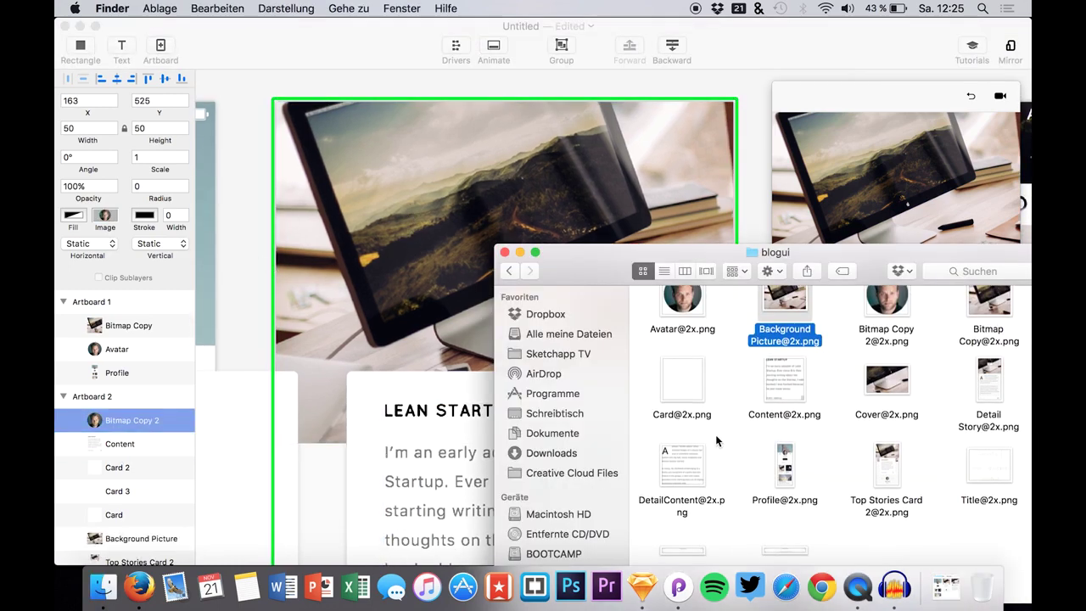
drag(727, 251, 709, 194)
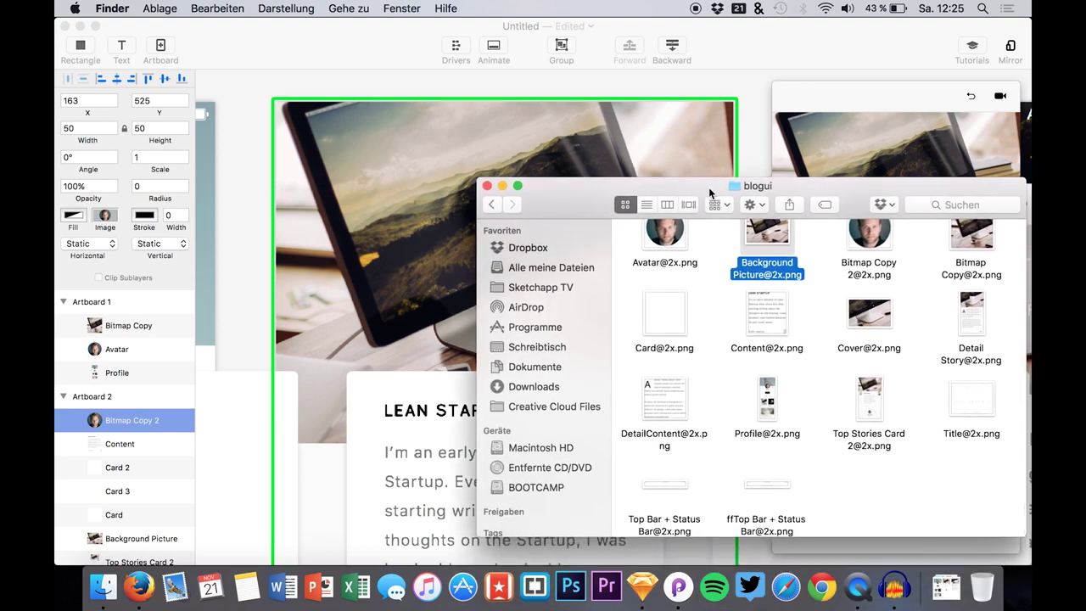
click(752, 519)
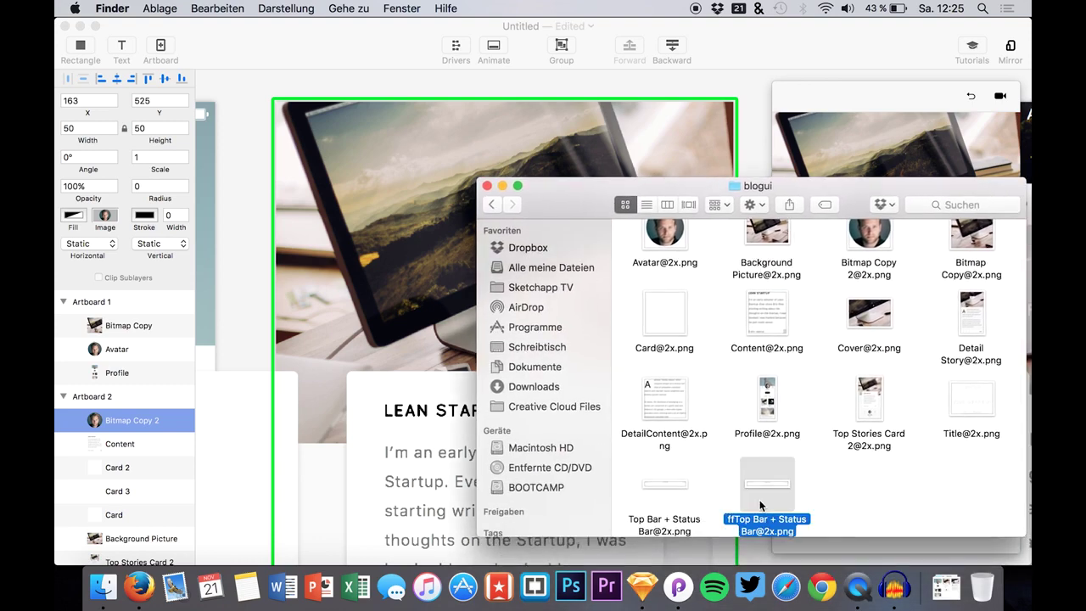
key(space)
key(space)
mouse_move(759, 497)
mouse_down()
mouse_move(359, 289)
mouse_move(365, 280)
mouse_up()
click(472, 139)
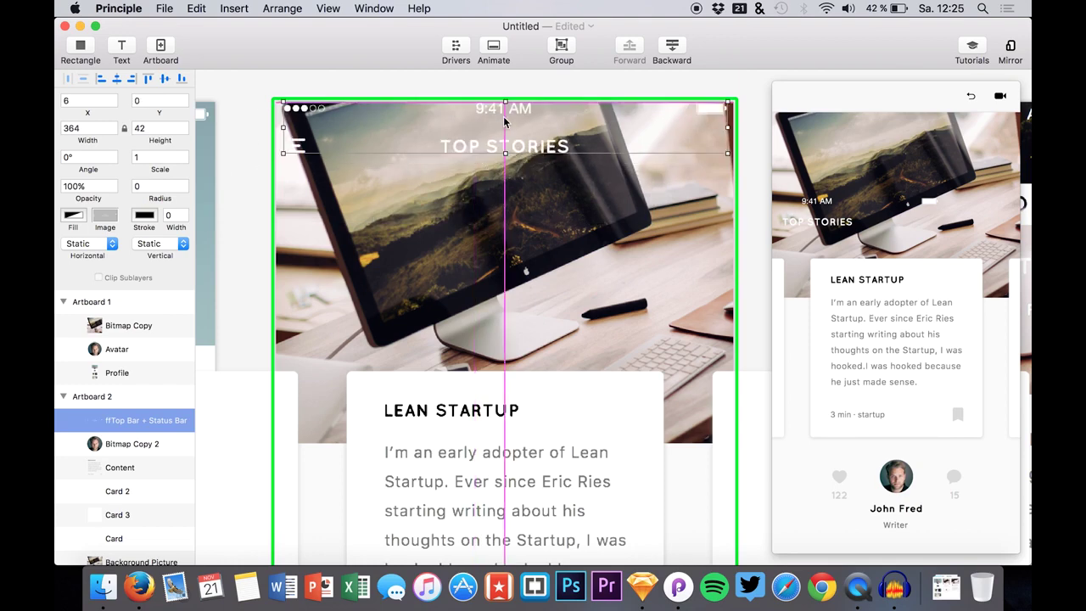
drag(503, 122, 503, 121)
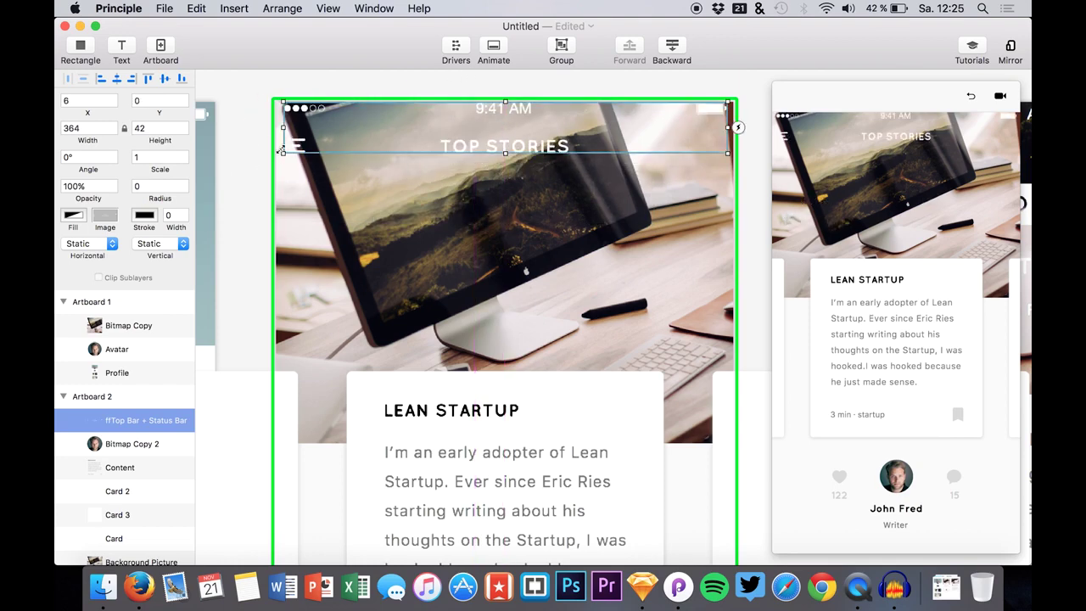
- Compare the bar position with the Profile and Detail Story screens and move Artboard 2's ffTop Bar + Status Bar layer to Y 2
click(198, 140)
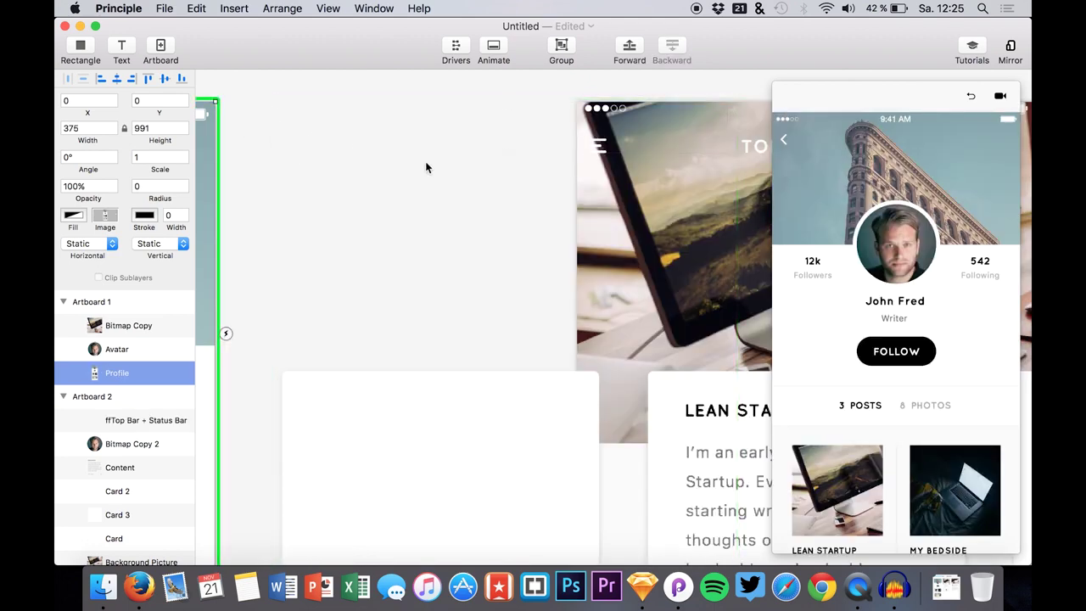
scroll(426, 167, left, 5)
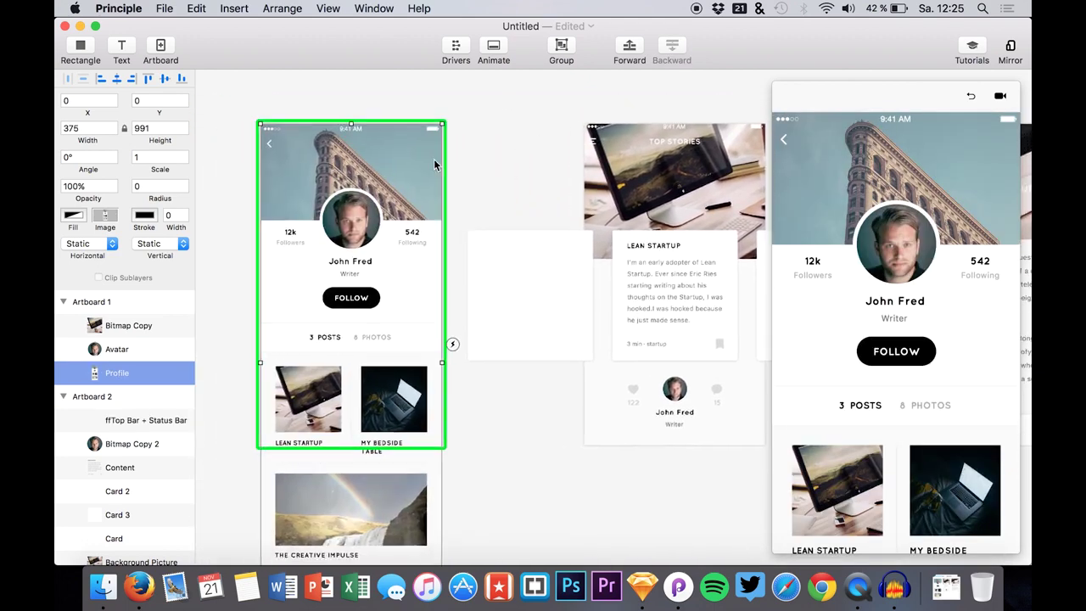
scroll(543, 210, right, 5)
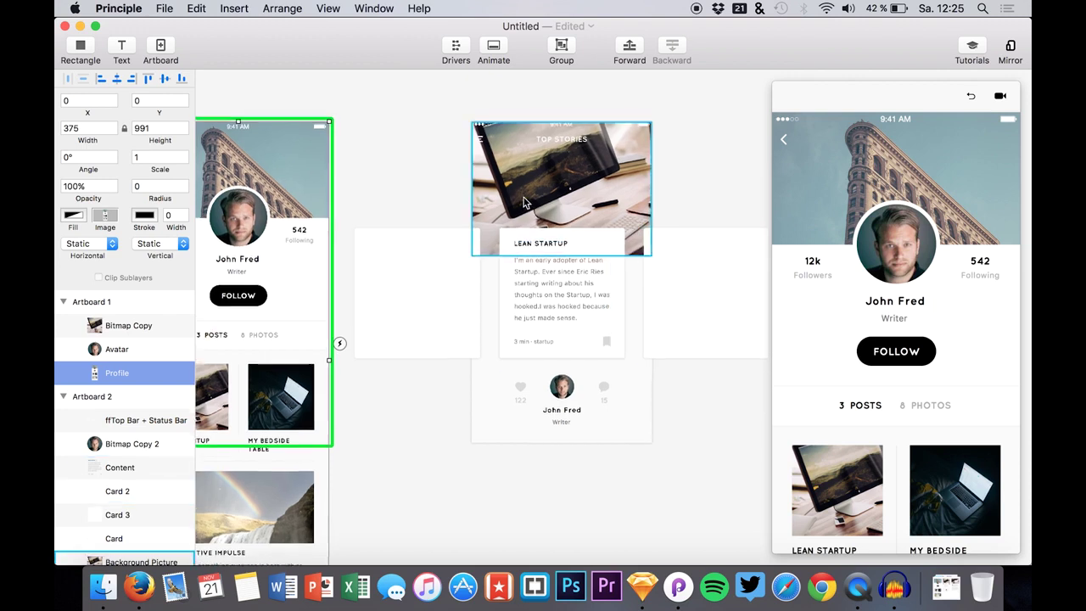
scroll(524, 202, right, 8)
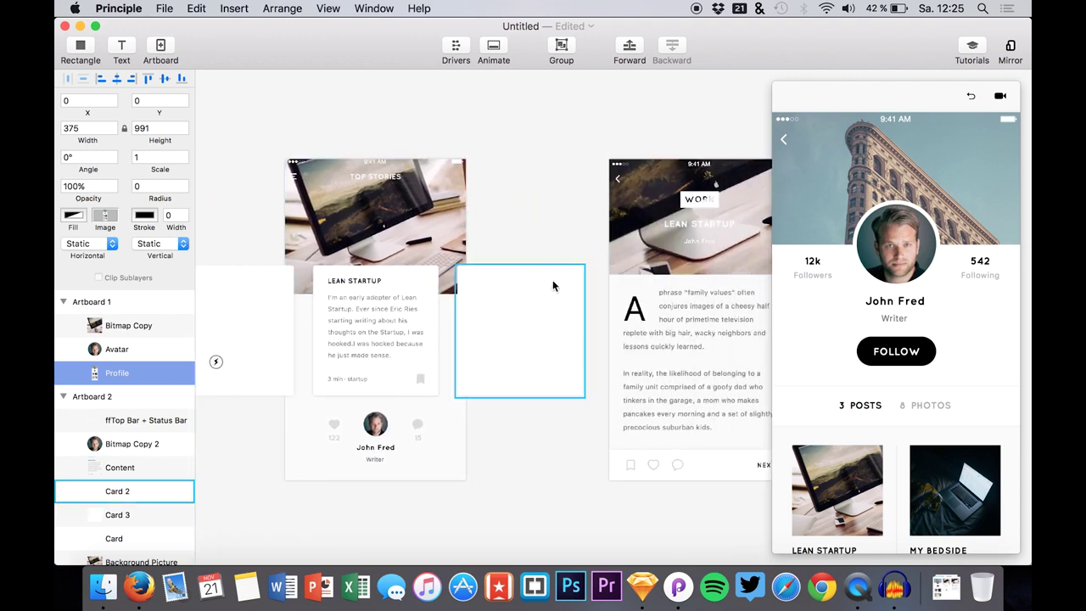
scroll(552, 286, down, 3)
scroll(552, 286, left, 3)
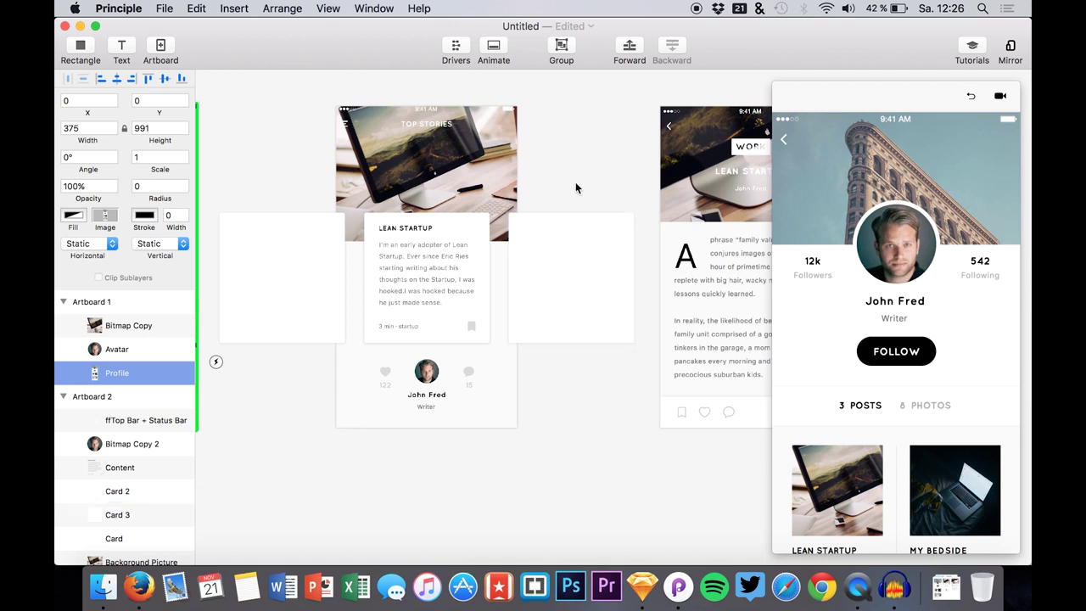
scroll(575, 188, up, 4)
scroll(575, 188, left, 3)
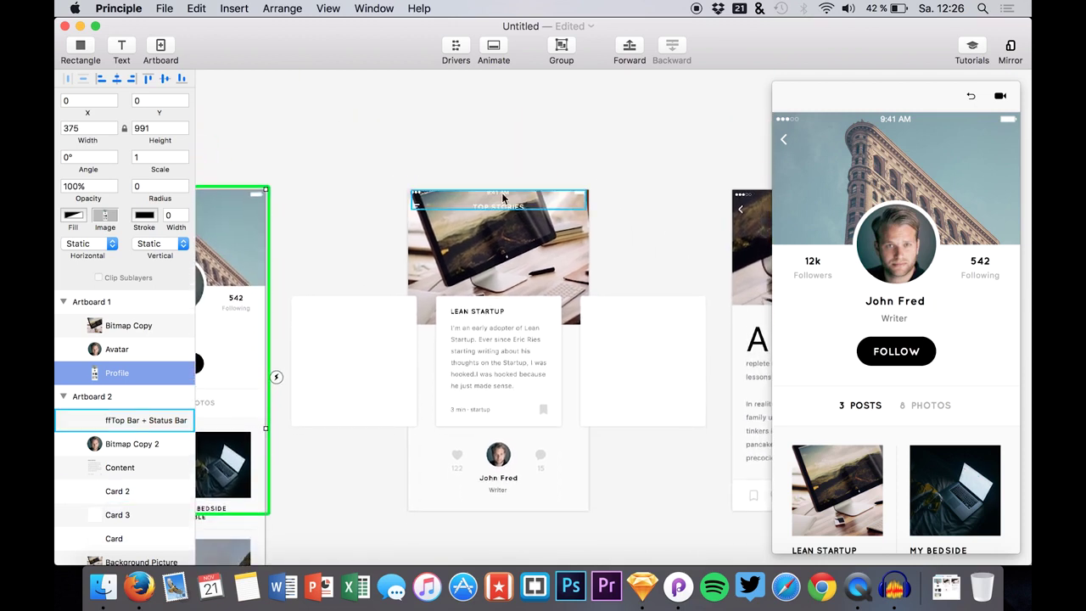
click(502, 198)
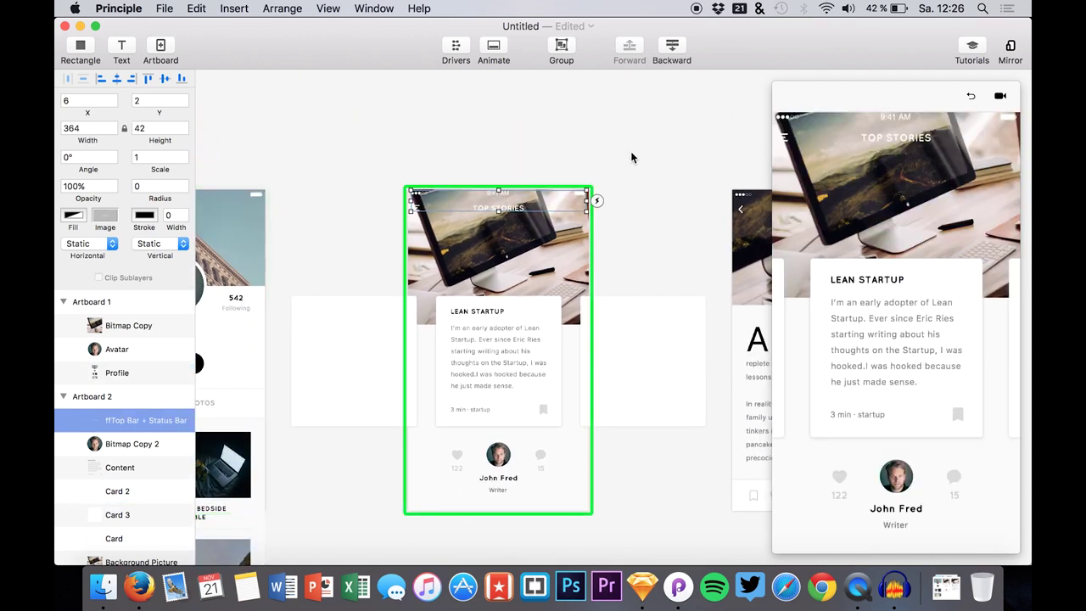
- Select the Detail Story layer on Artboard 3 and examine which elements the screen needs as separate layers
click(737, 225)
scroll(691, 225, right, 2)
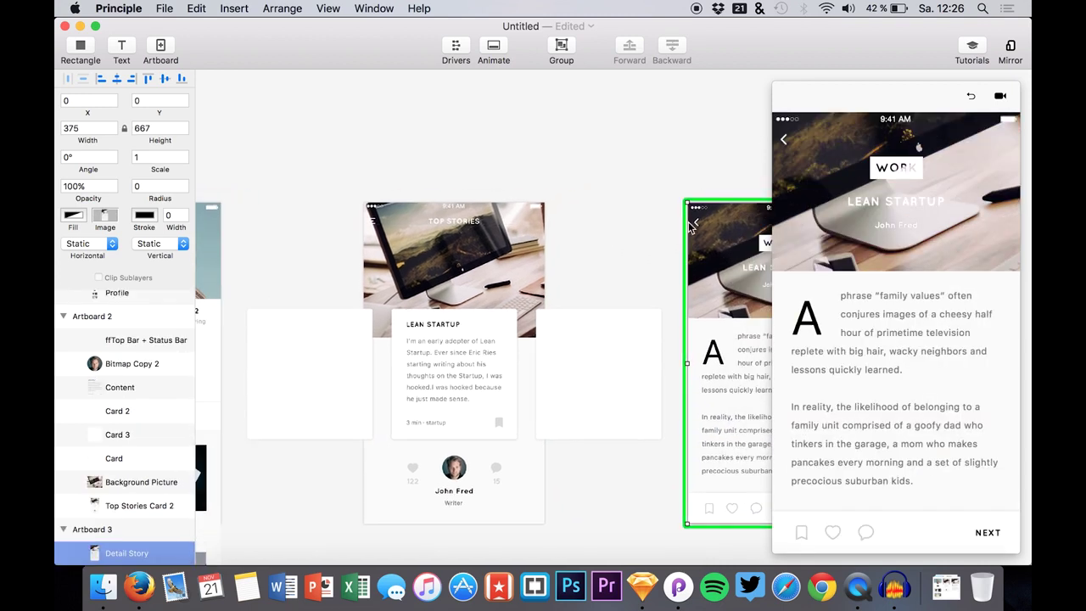
scroll(689, 225, down, 3)
scroll(689, 225, right, 2)
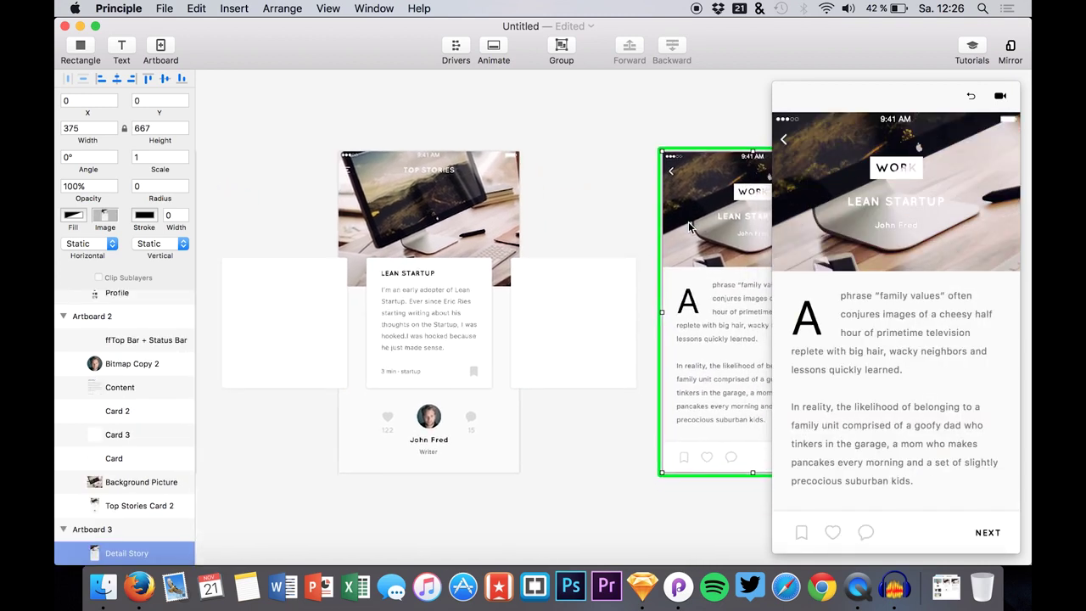
scroll(687, 221, down, 2)
scroll(688, 221, left, 1)
scroll(688, 221, right, 6)
scroll(687, 221, up, 1)
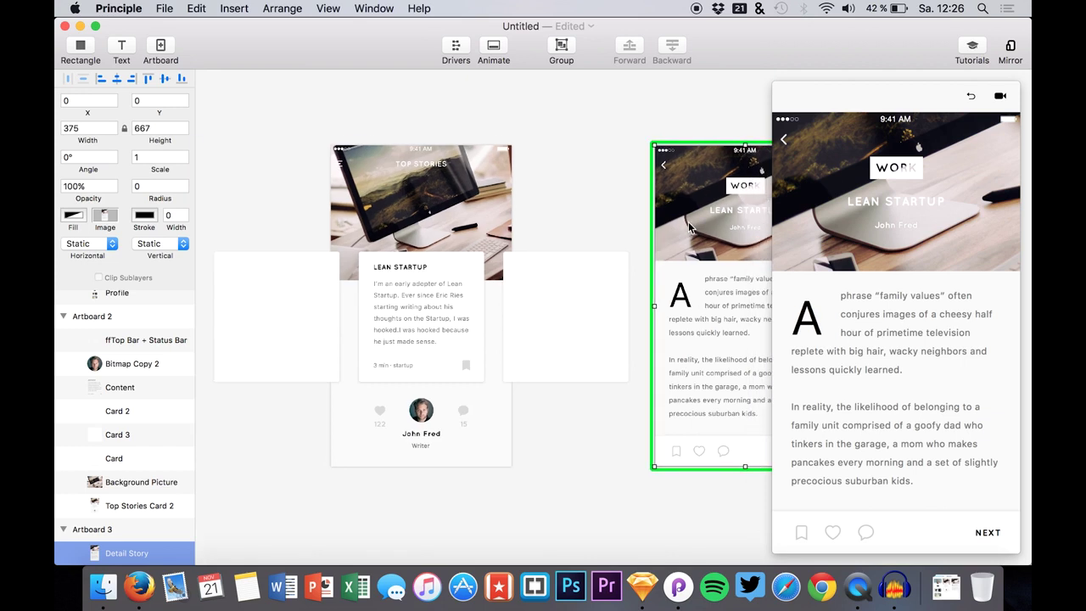
scroll(688, 224, left, 2)
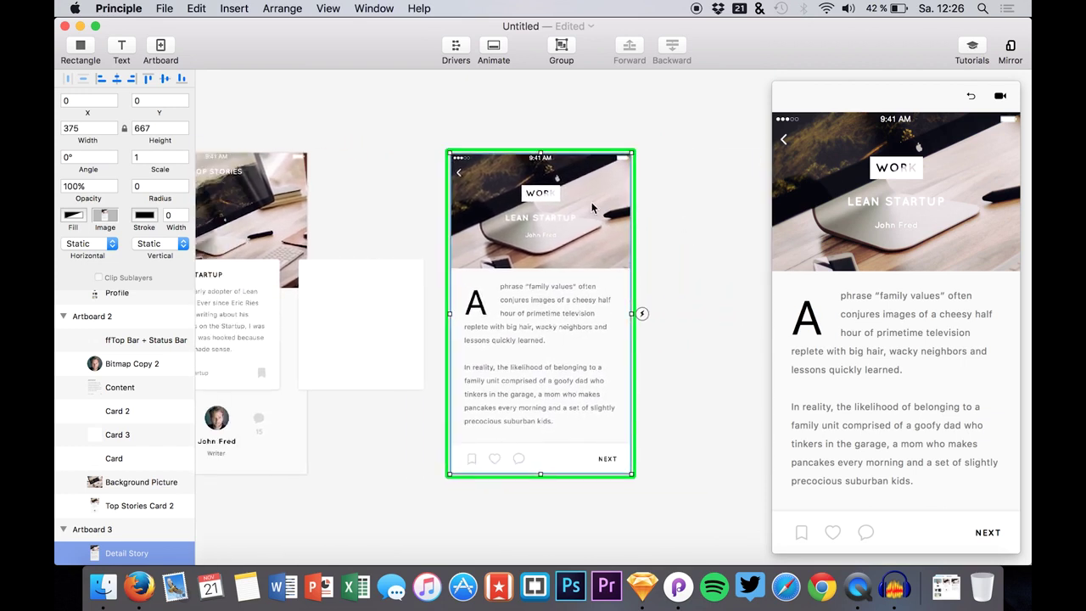
click(102, 586)
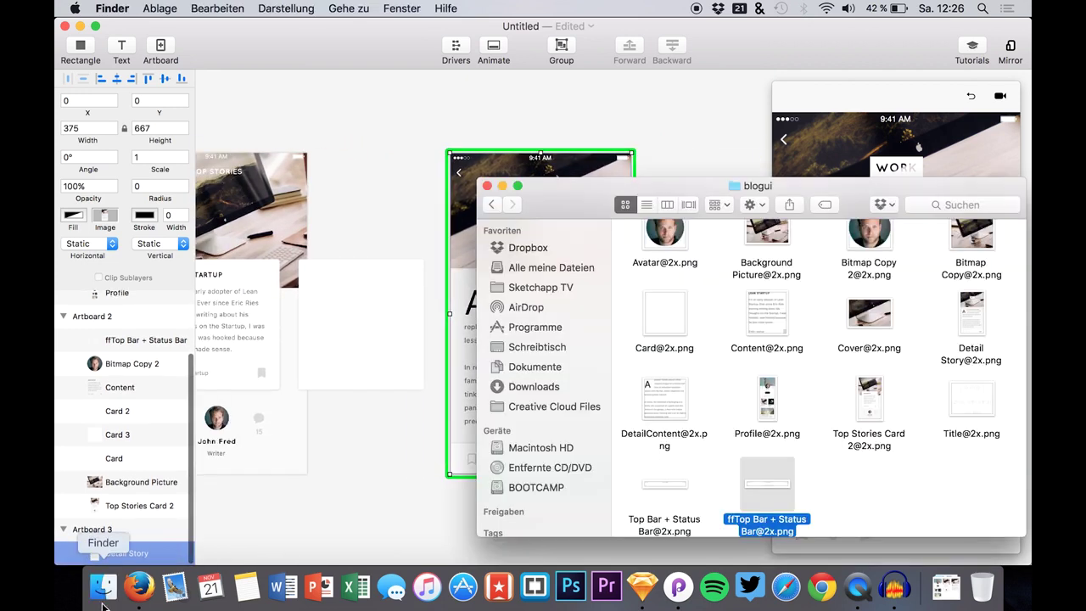
drag(971, 246, 490, 153)
click(512, 167)
key(BackSpace)
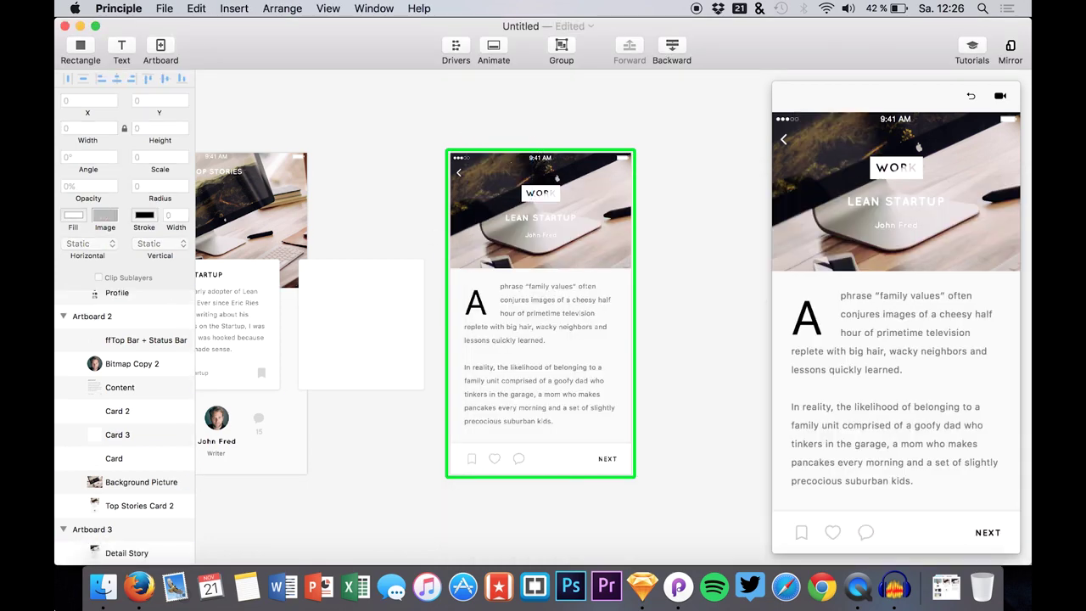
click(102, 585)
drag(867, 314, 559, 149)
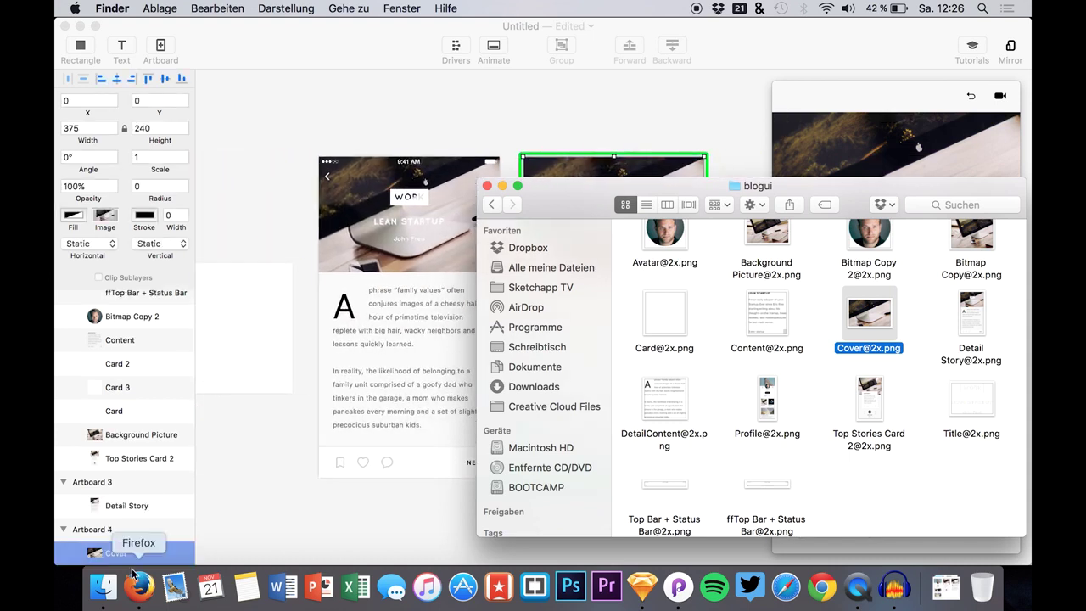
drag(128, 550, 118, 492)
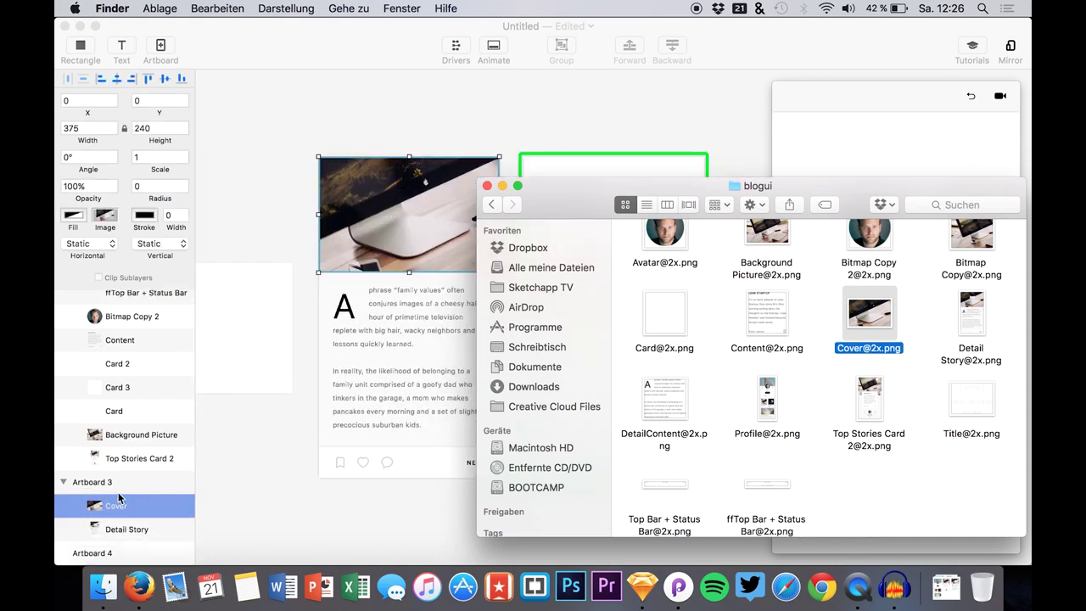
click(106, 551)
click(91, 552)
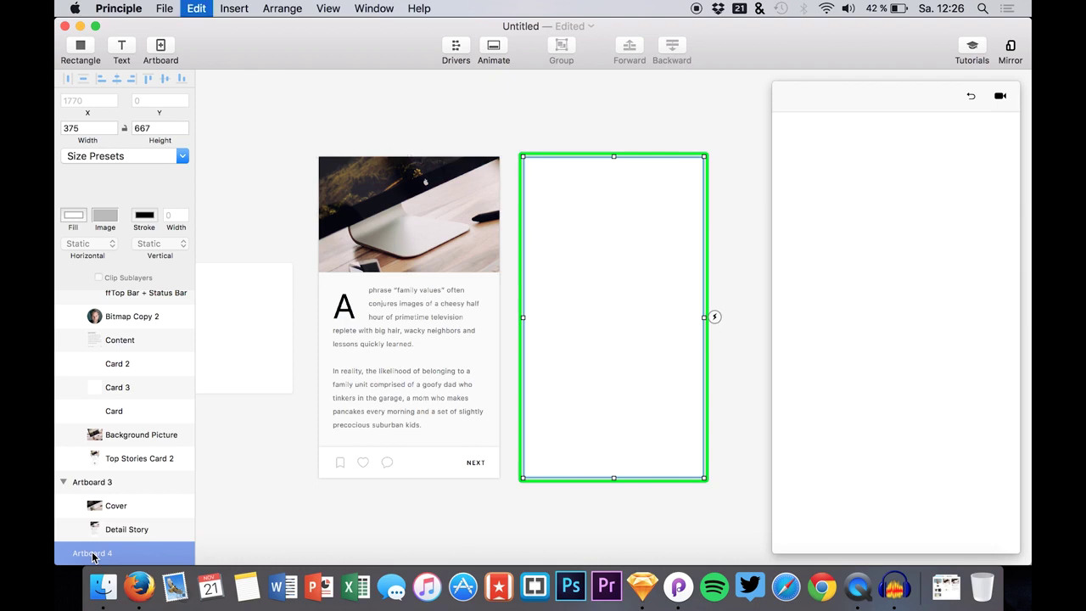
- Delete the empty Artboard 4 and place the Top Bar + Status Bar image over Artboard 3's cover at X 6, Y 3
key(Delete)
click(112, 527)
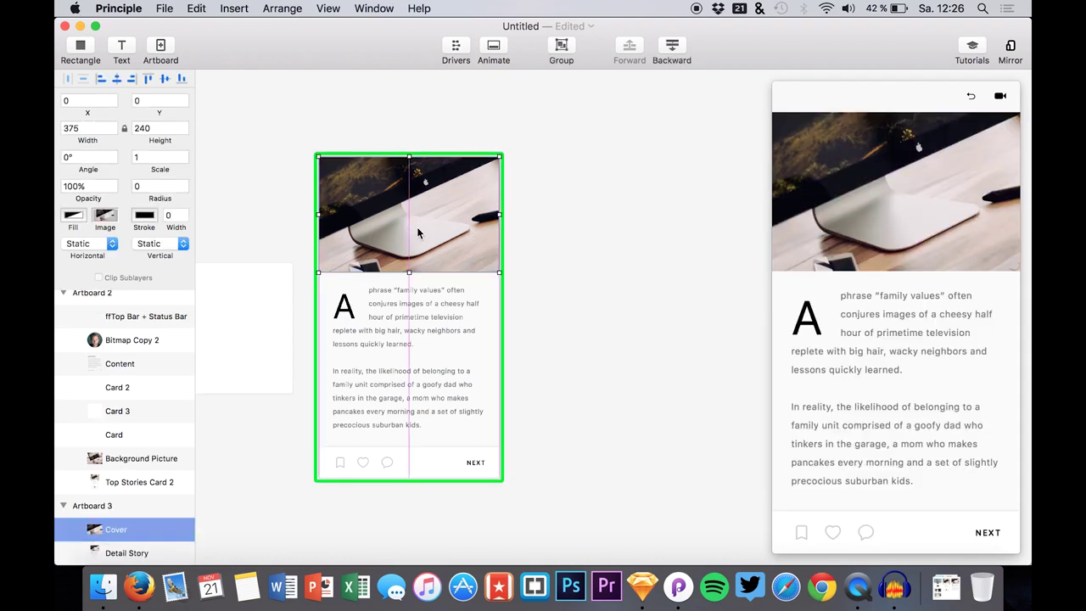
click(102, 586)
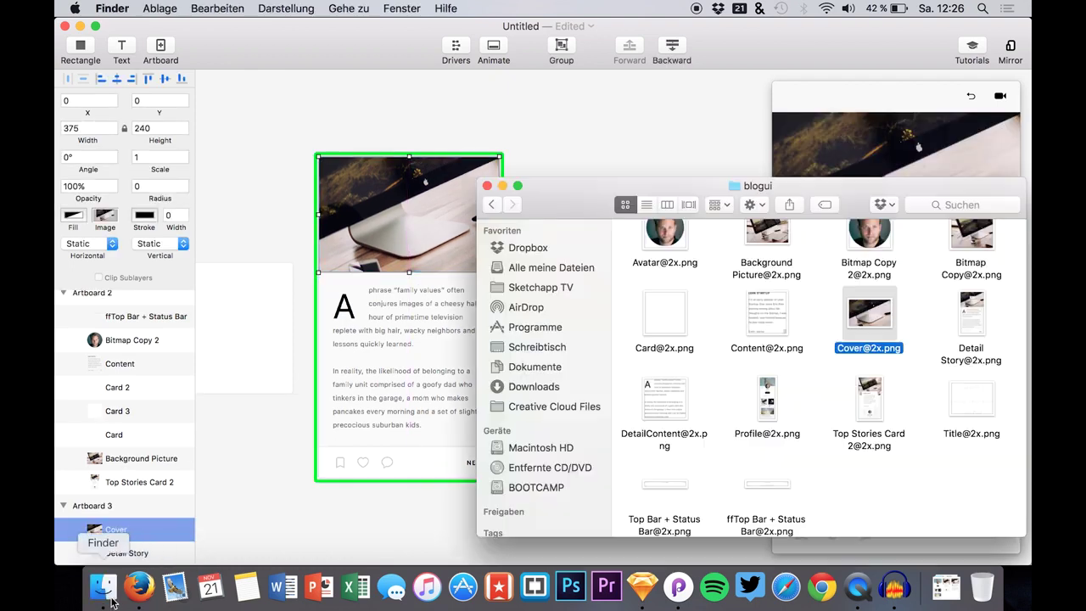
drag(664, 477, 402, 174)
click(422, 225)
key(Down)
key(Down)
key(Down)
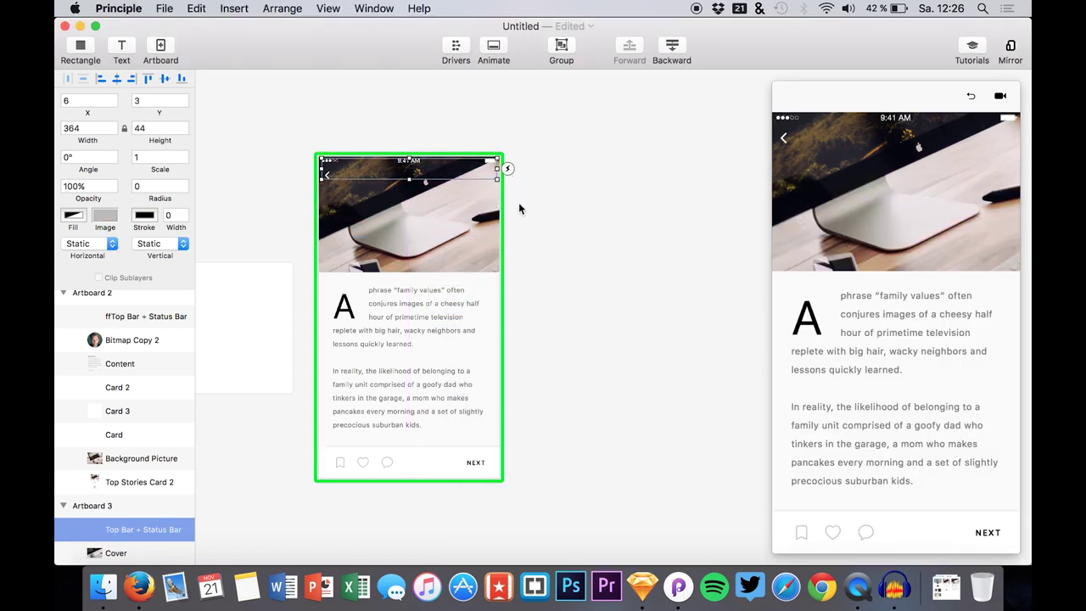
- Place the DetailContent image on Artboard 3, aligned over the existing body text at X 29, Y 271
click(289, 284)
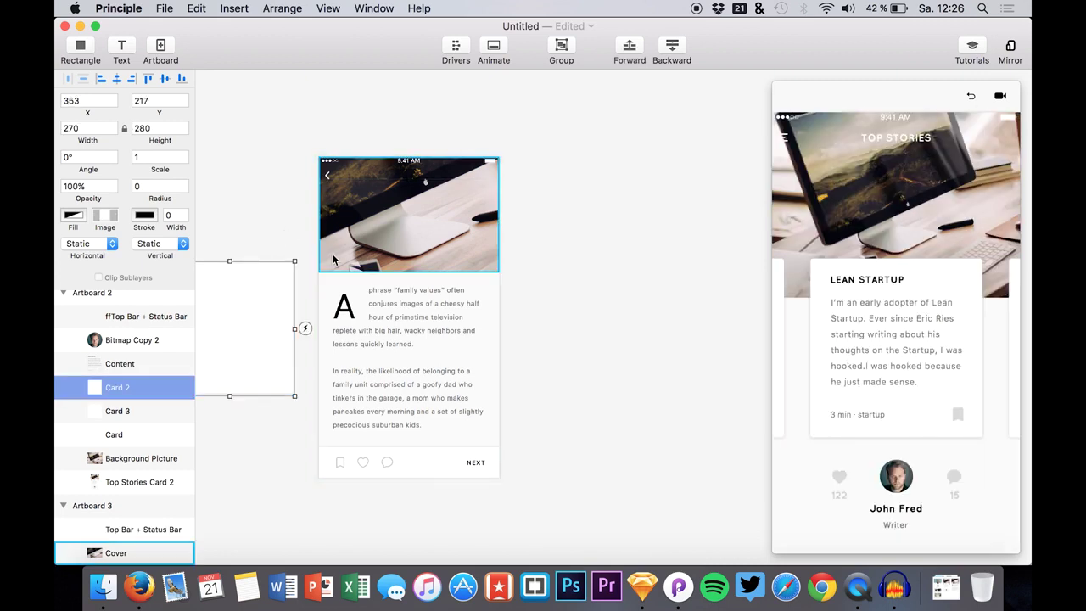
click(102, 585)
click(664, 405)
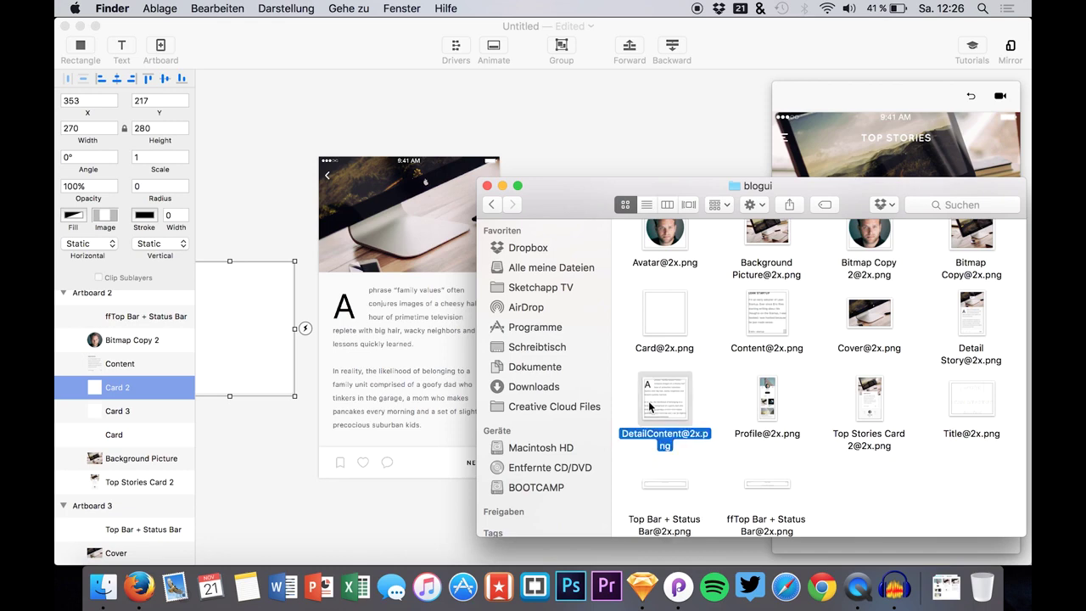
drag(664, 406, 426, 364)
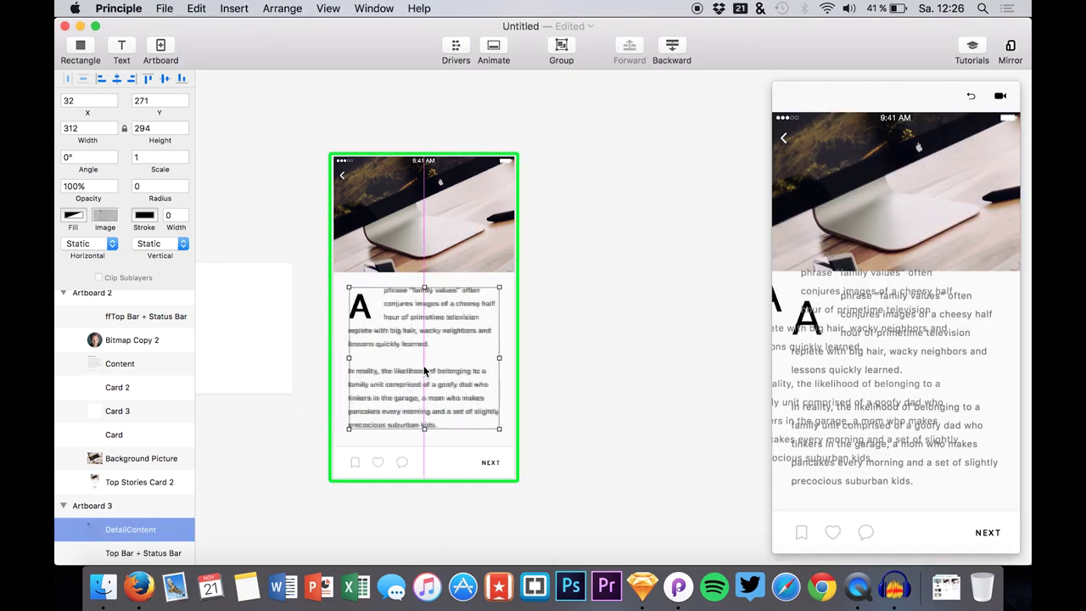
key(super+plus)
key(super+plus)
key(Left)
key(Left)
key(Left)
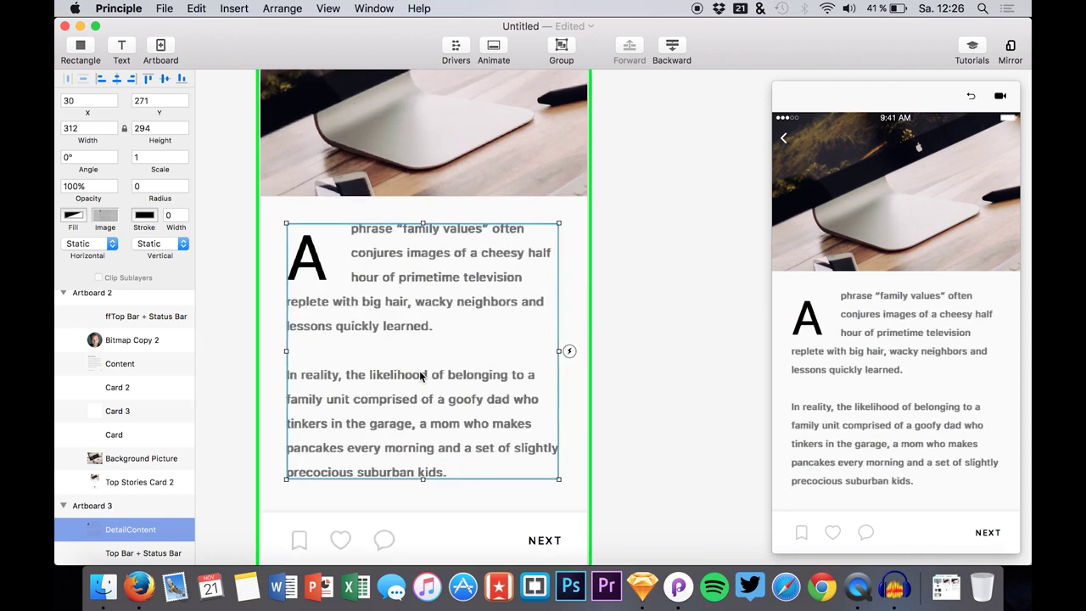
key(Up)
key(Down)
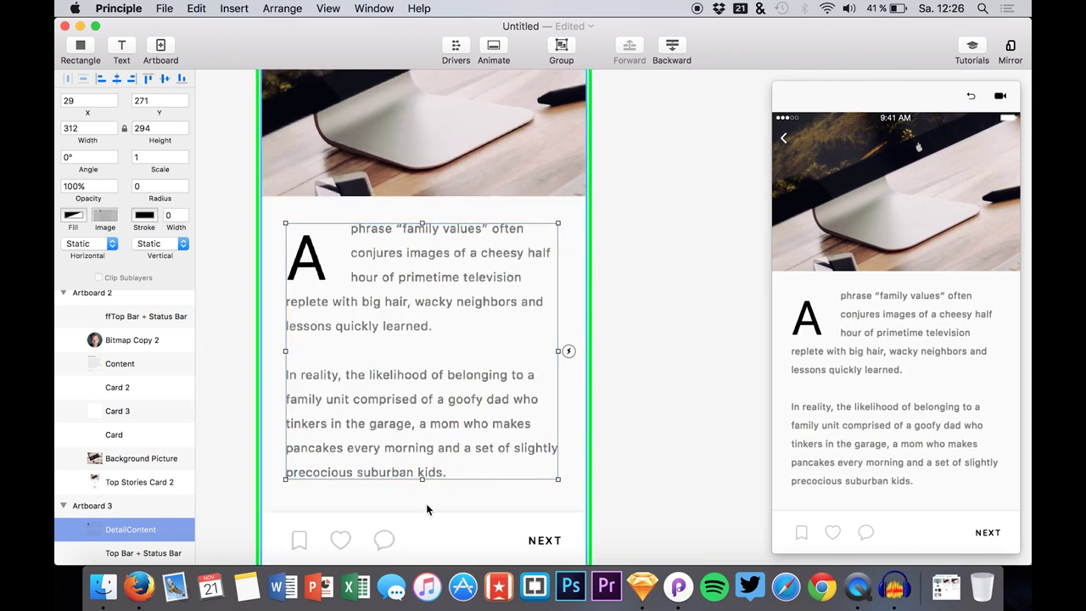
- Place the Title image above the Cover layer on Artboard 3 and position it at X 116, Y 75
click(102, 585)
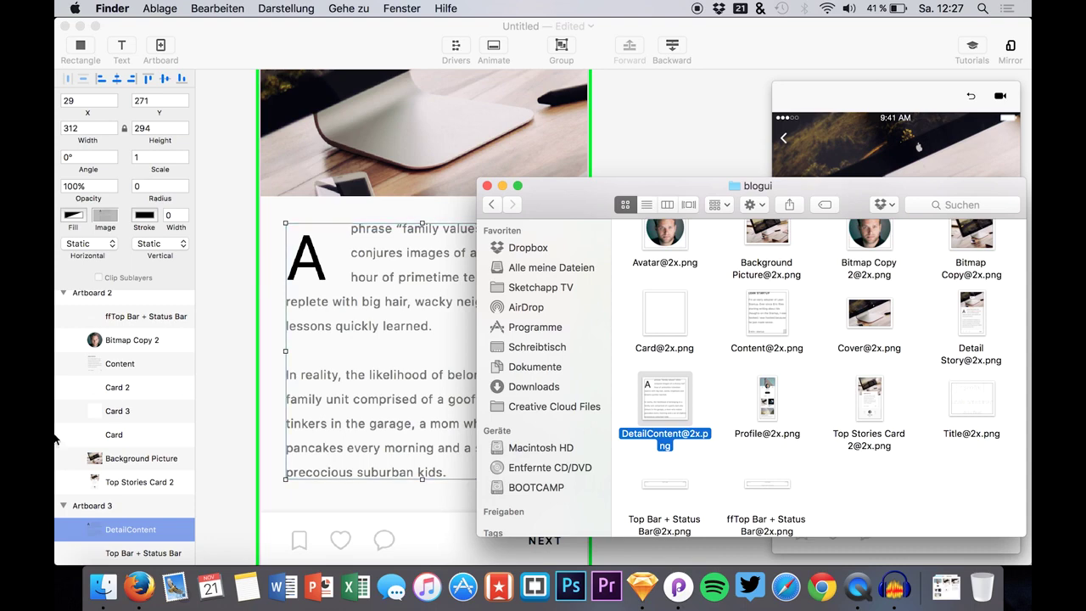
click(84, 488)
scroll(119, 509, down, 3)
click(119, 528)
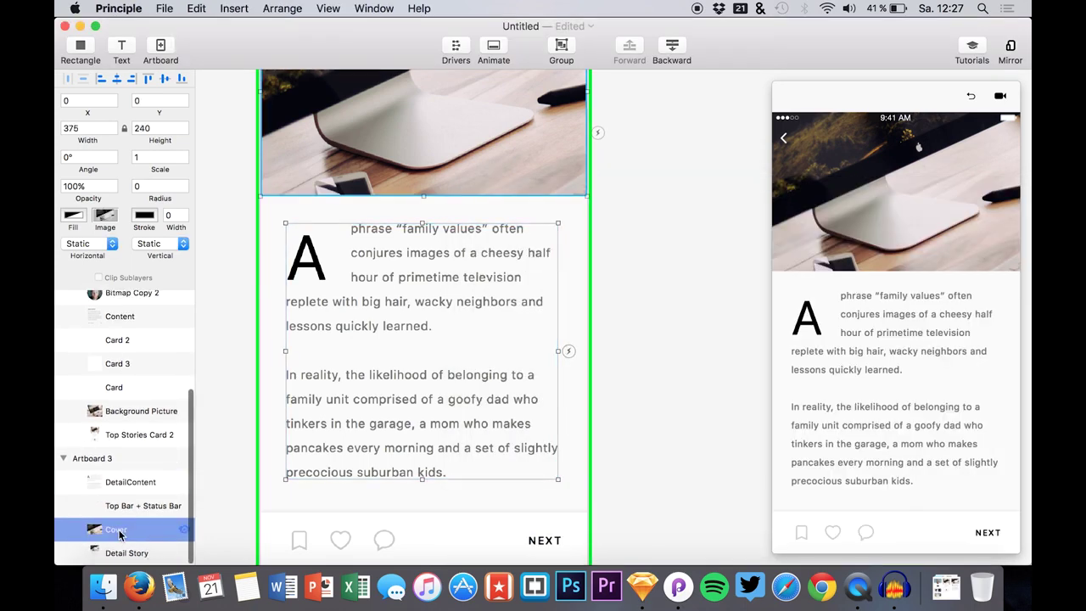
click(100, 584)
drag(970, 398, 408, 105)
scroll(408, 105, up, 5)
mouse_move(413, 178)
mouse_down()
mouse_move(407, 208)
mouse_move(431, 189)
mouse_up()
key(Up)
key(Up)
key(Up)
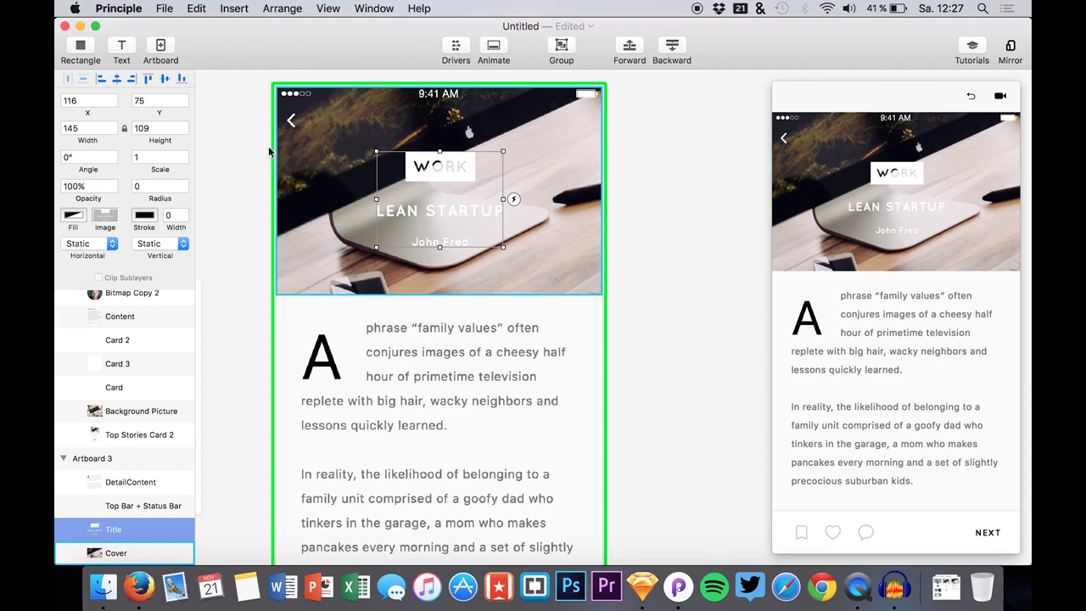
- Review the profile, Top Stories and detail artboards side by side to compare the elements they share
scroll(207, 116, down, 3)
scroll(300, 199, left, 10)
scroll(300, 199, right, 5)
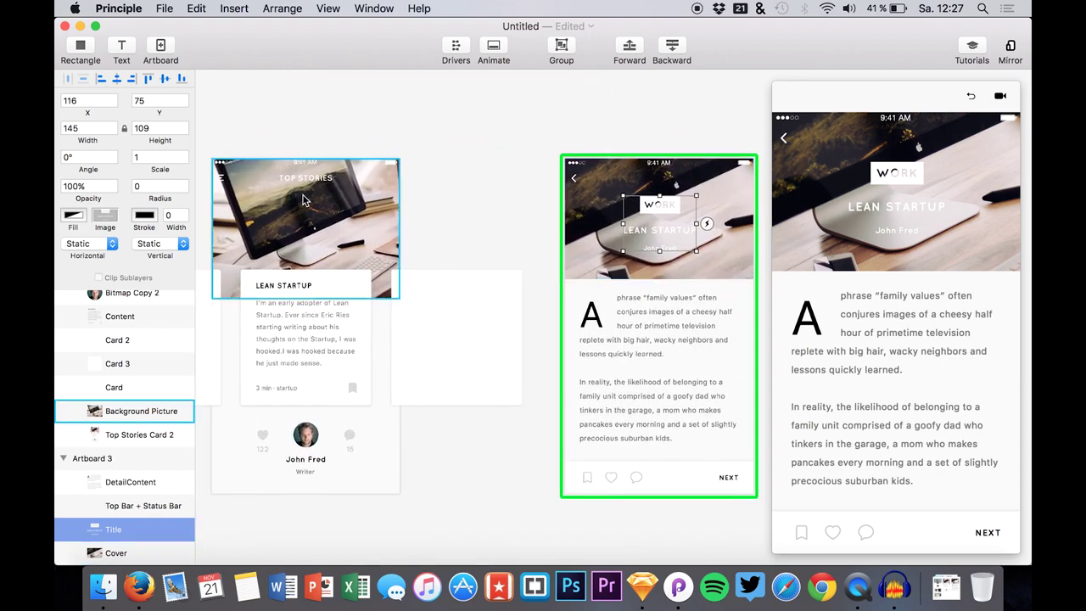
scroll(468, 179, down, 2)
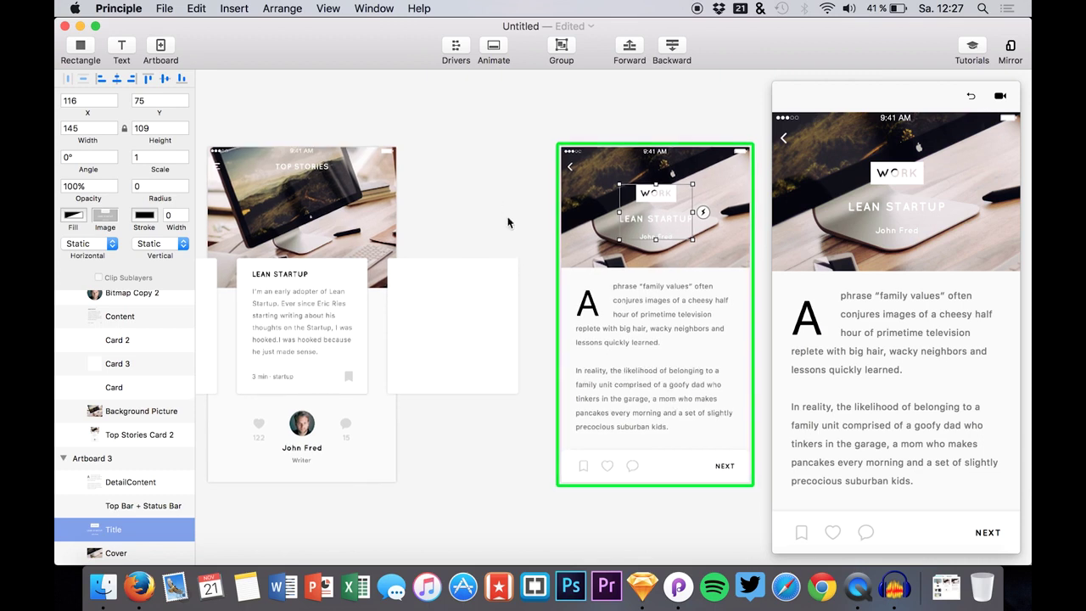
scroll(423, 226, left, 15)
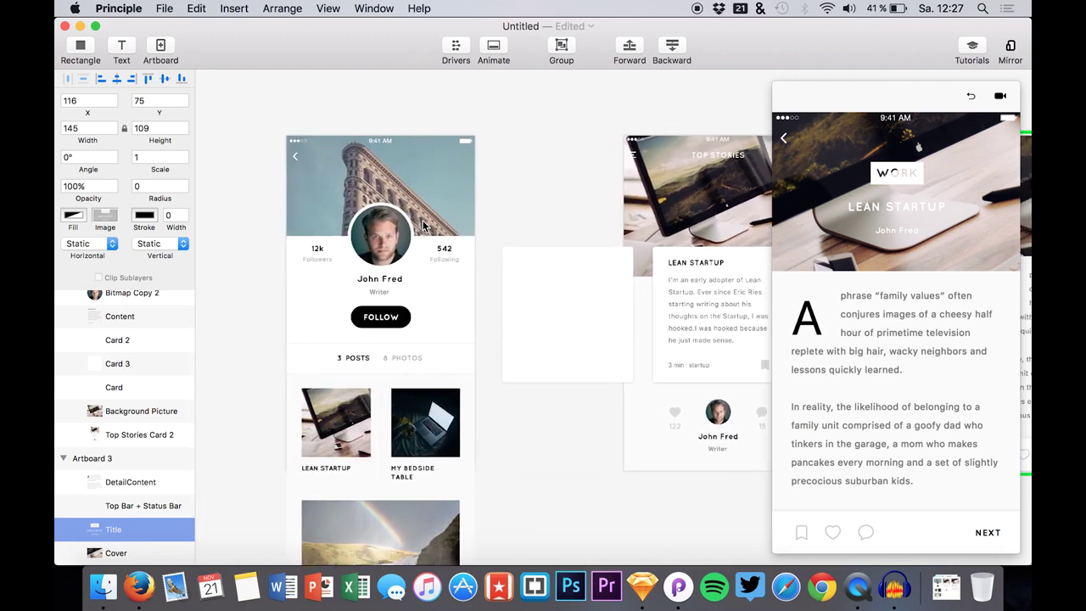
scroll(536, 180, right, 2)
scroll(536, 180, up, 2)
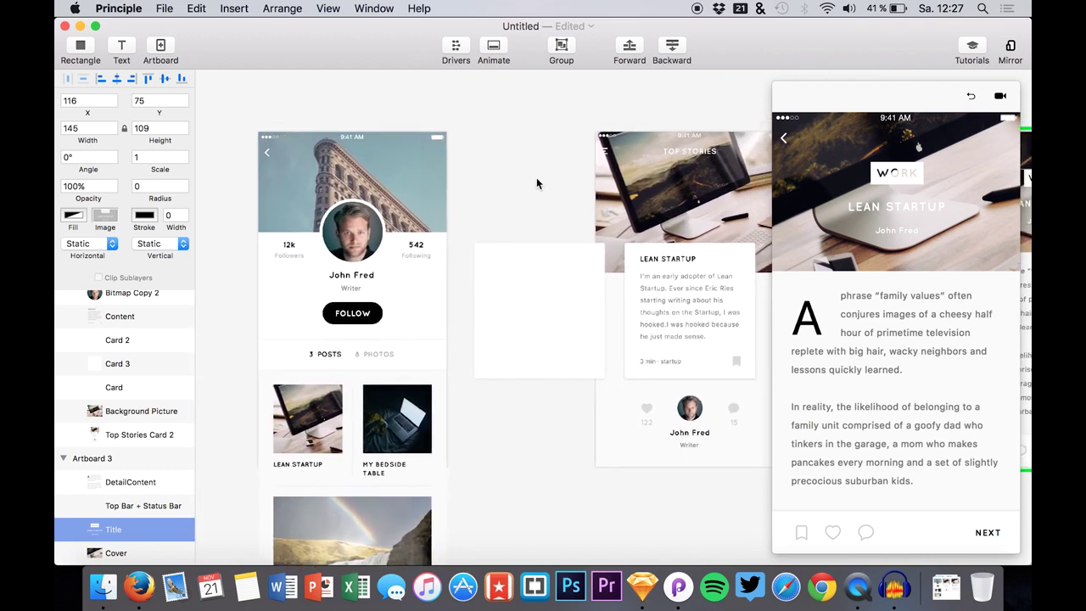
scroll(536, 178, right, 3)
scroll(536, 177, up, 1)
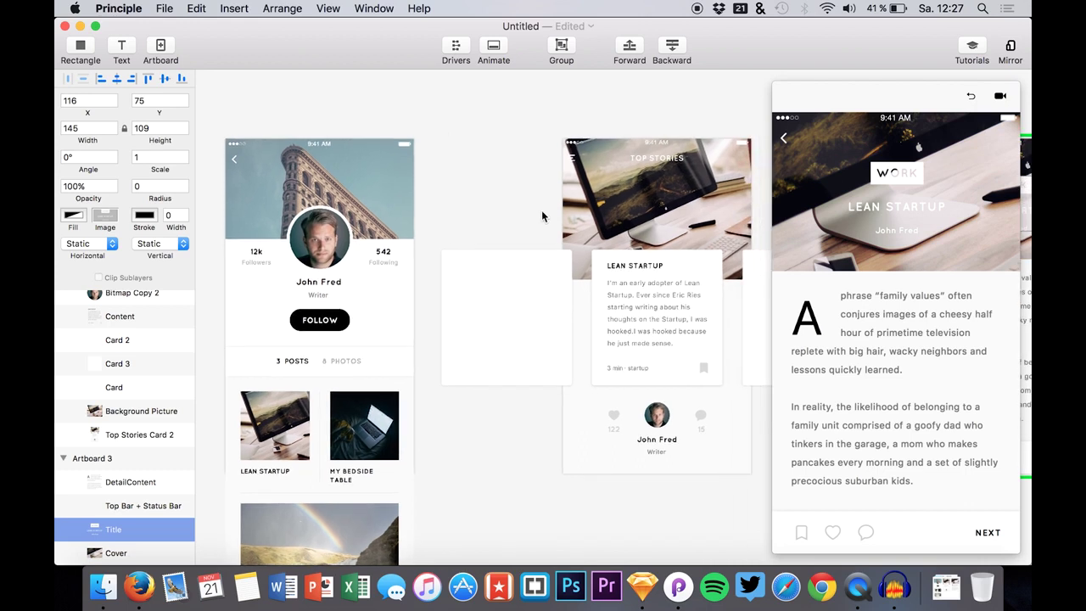
scroll(548, 241, right, 2)
scroll(548, 241, up, 1)
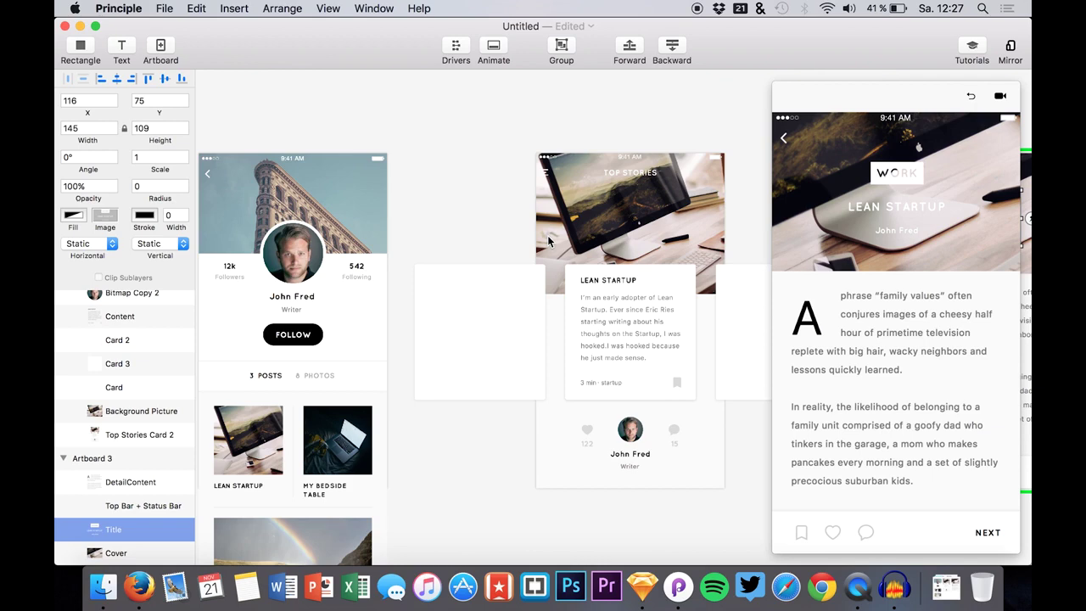
scroll(508, 242, left, 2)
scroll(509, 242, down, 1)
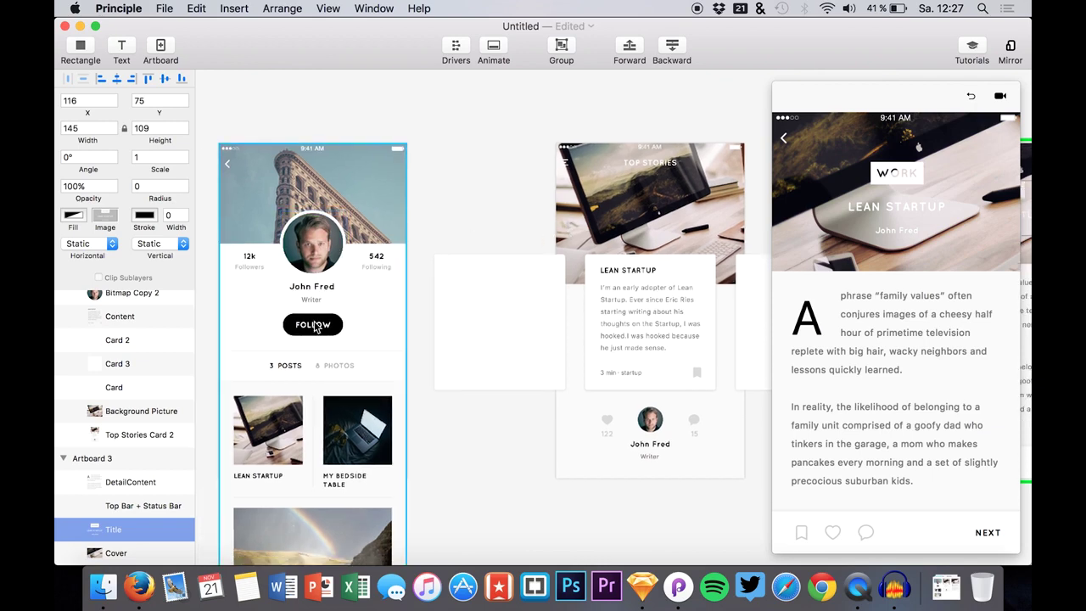
scroll(307, 365, left, 1)
scroll(307, 365, down, 2)
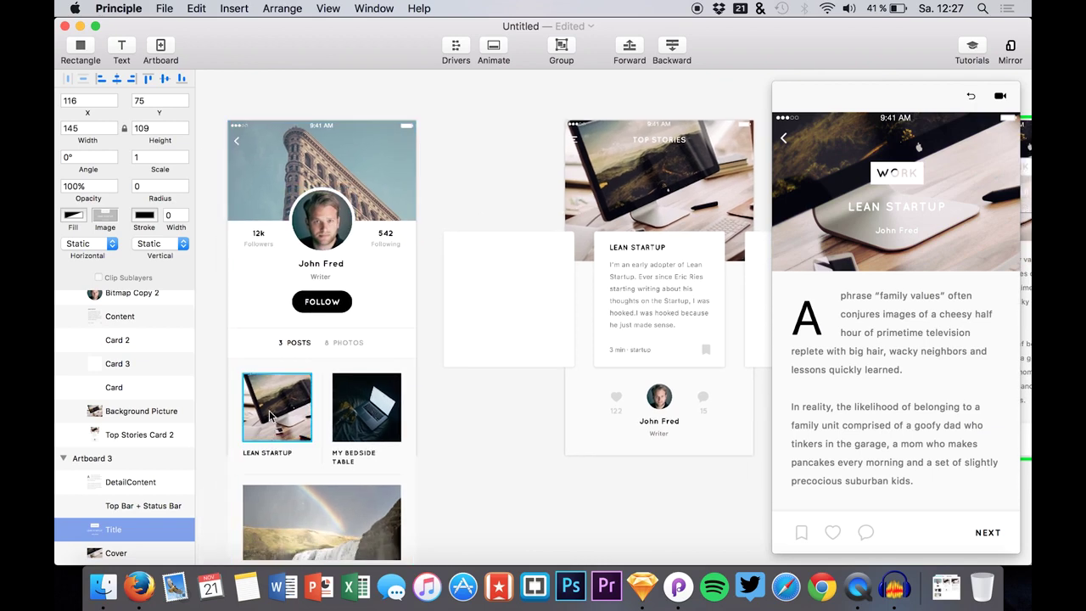
- Link the Lean Startup thumbnail on the profile artboard to the Top Stories artboard with a Tap event
click(270, 414)
scroll(132, 315, up, 1)
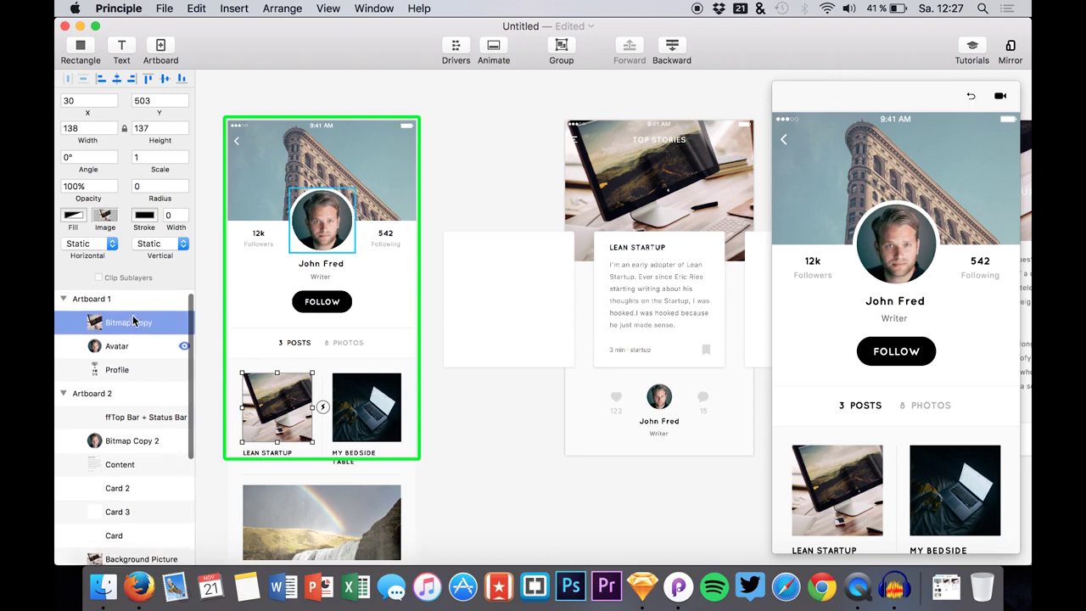
click(323, 407)
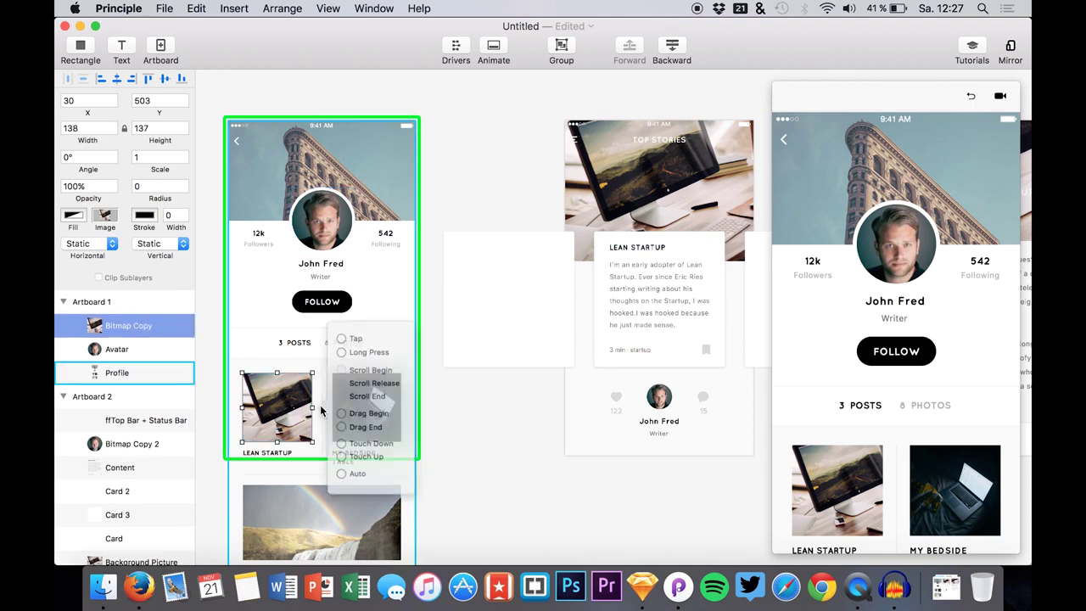
drag(341, 342, 659, 253)
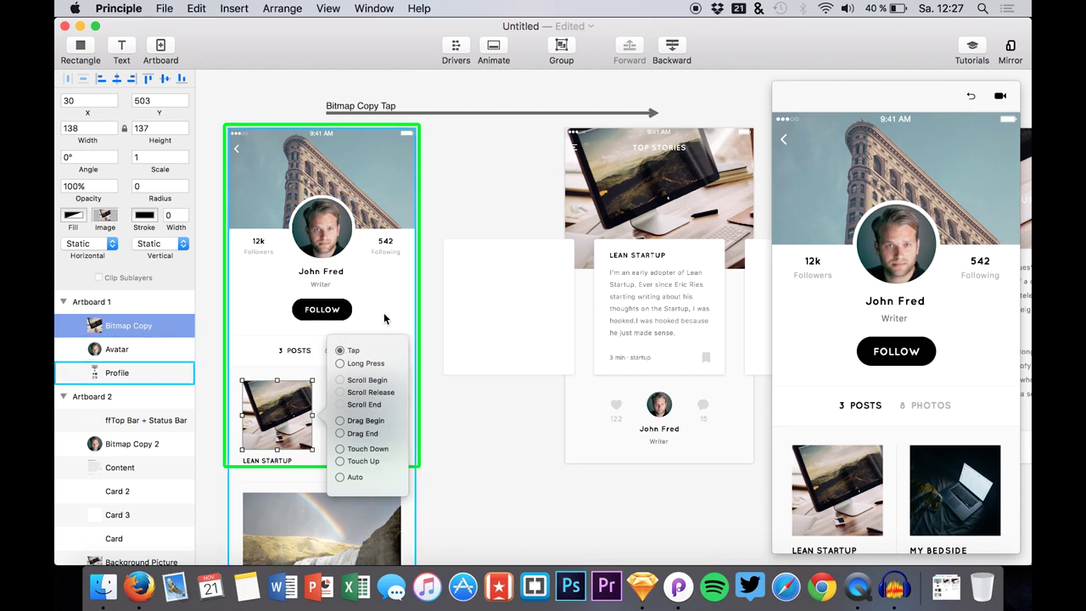
- Rename the Bitmap Copy 2 layer in Artboard 2 as Avatar to match the avatar layer in Artboard 1
click(138, 444)
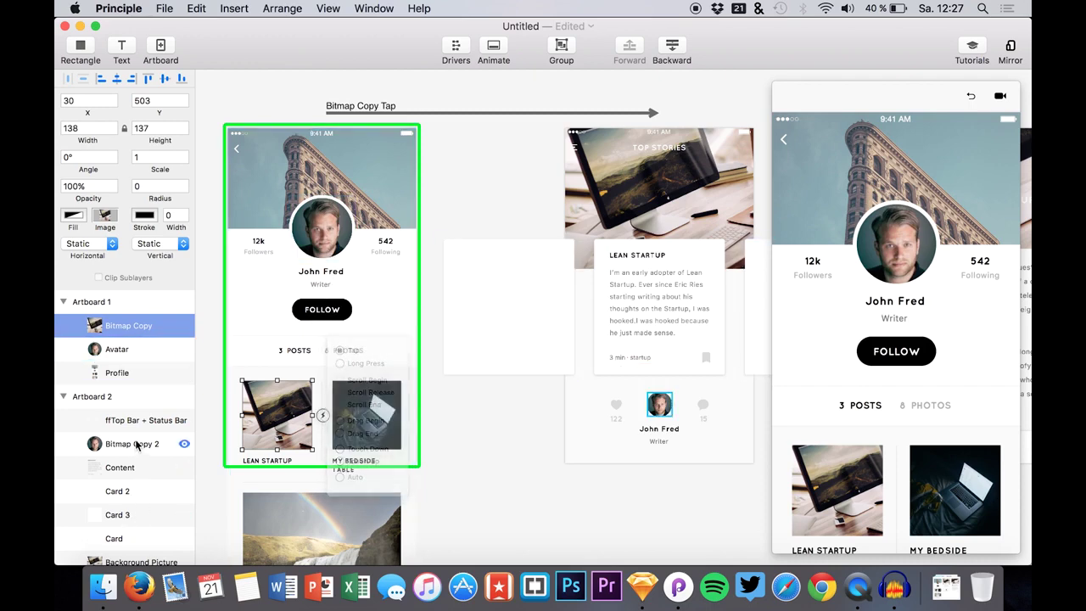
click(124, 324)
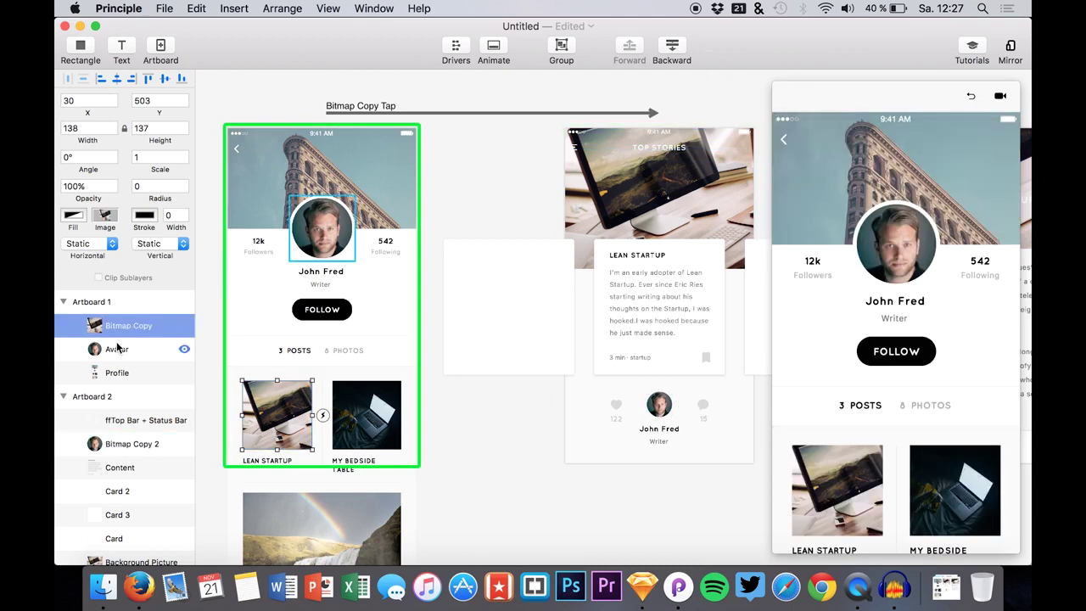
click(117, 351)
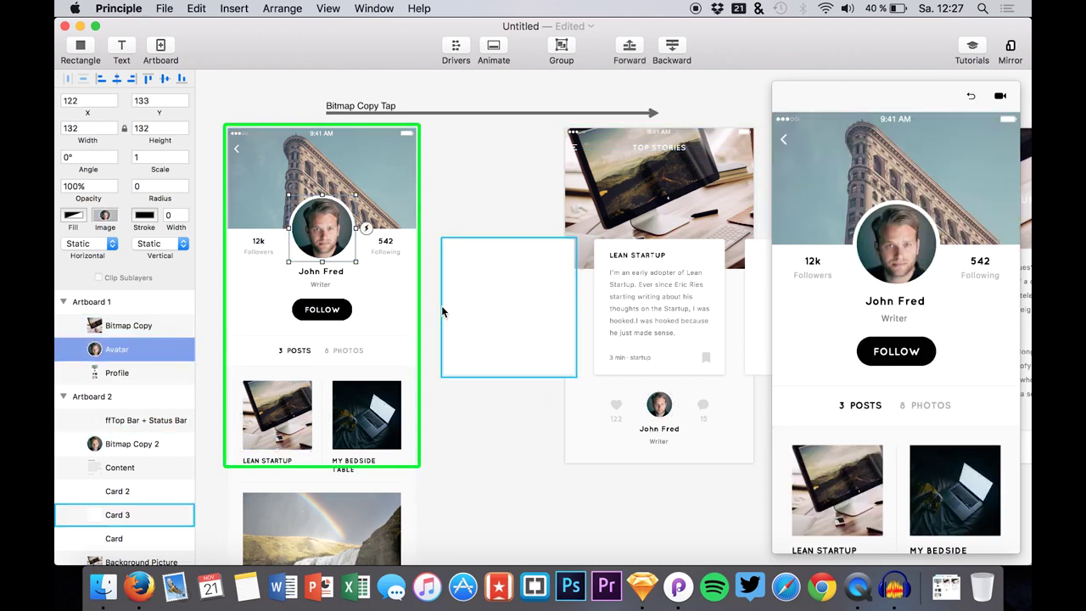
double_click(132, 450)
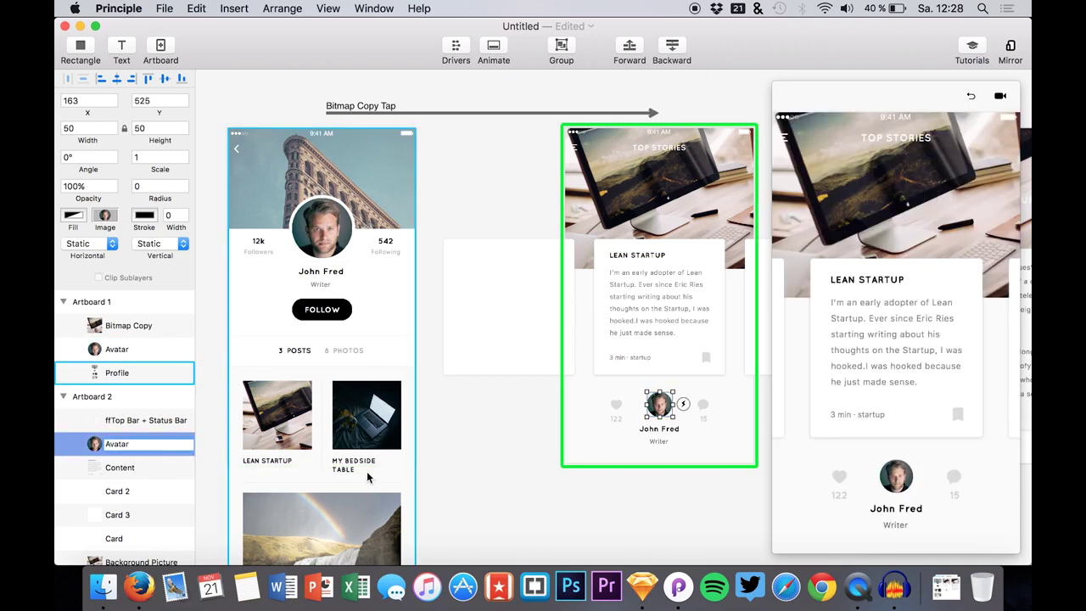
key(Return)
- Test the tap transition from the profile to Top Stories several times in the preview, restarting the prototype before each run
click(780, 322)
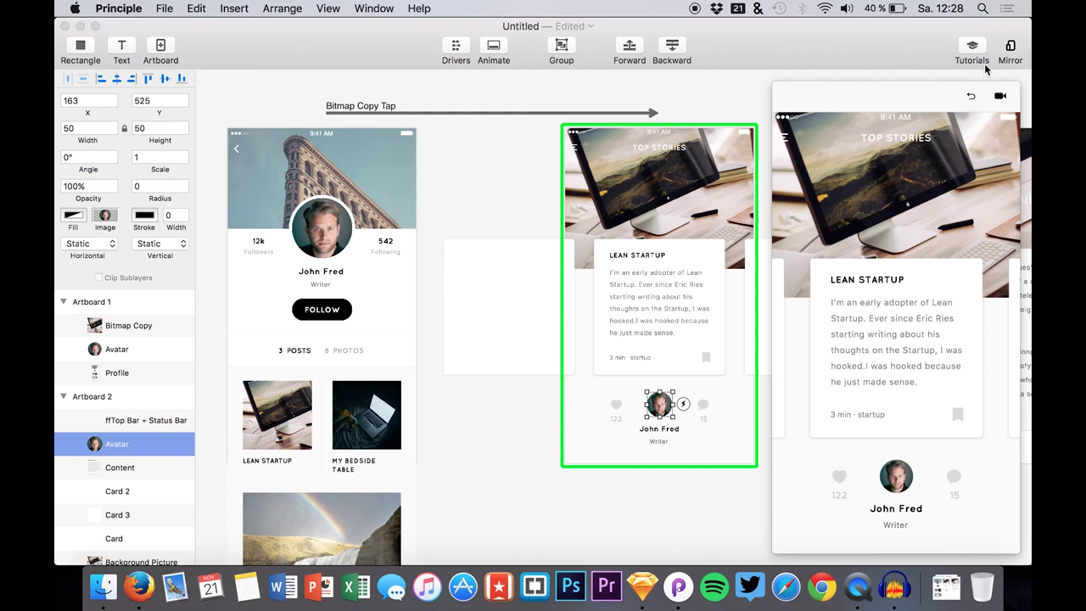
click(971, 95)
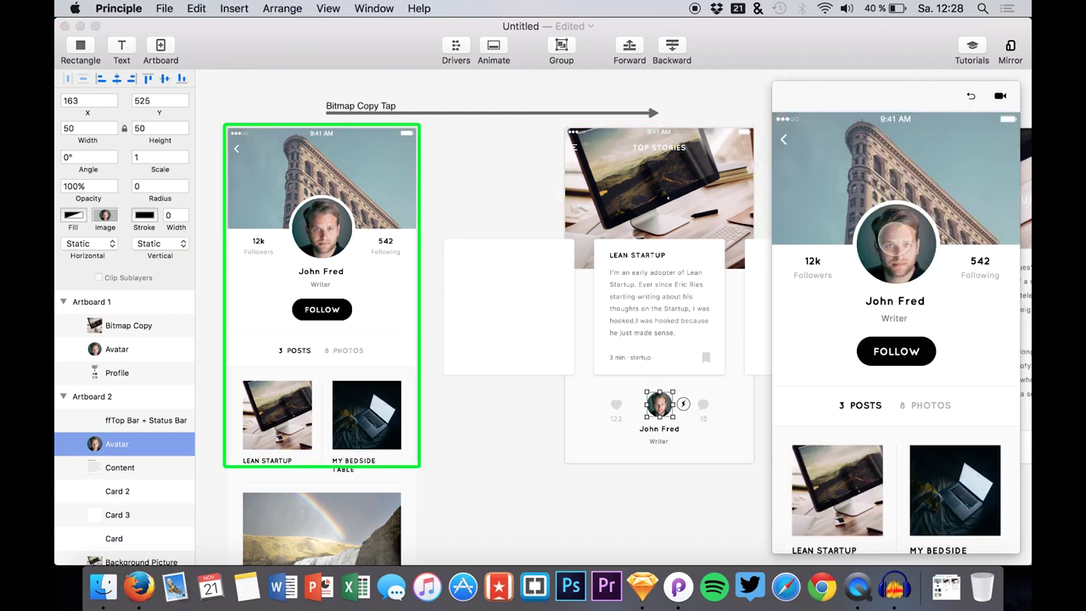
click(828, 463)
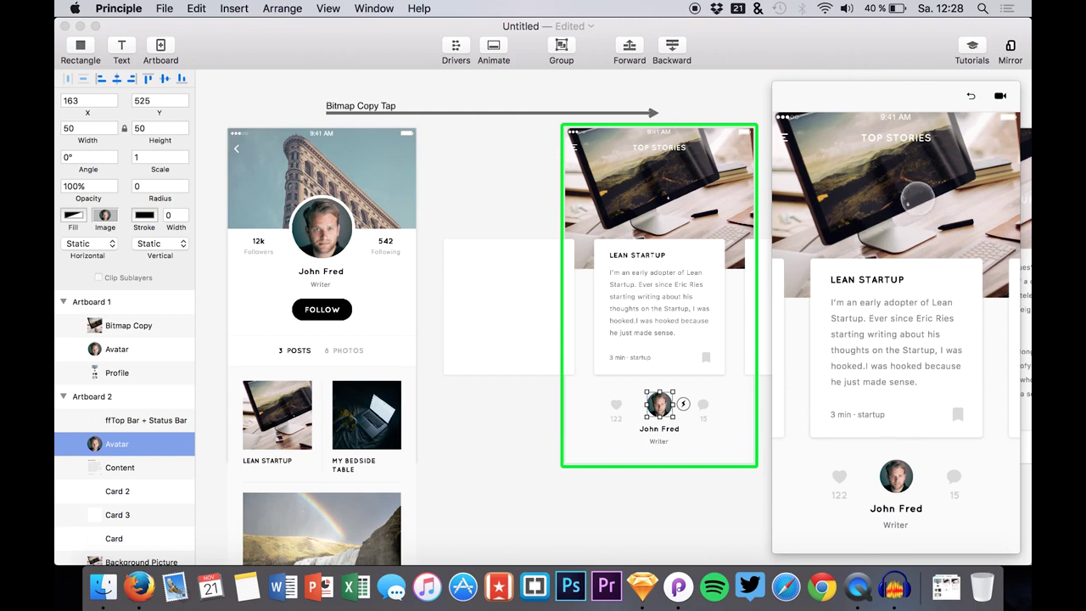
click(969, 97)
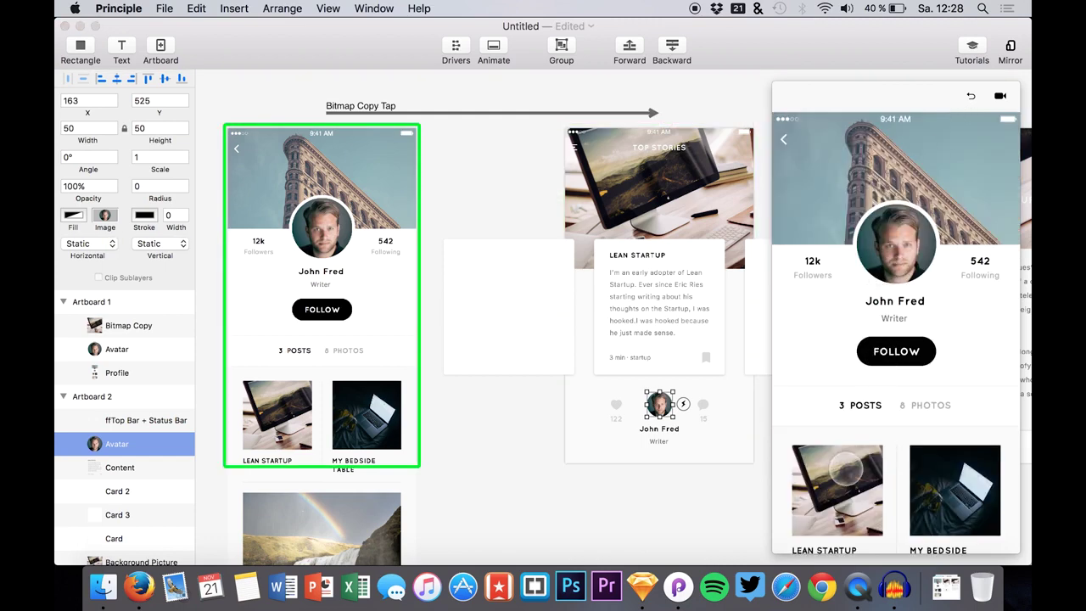
click(837, 492)
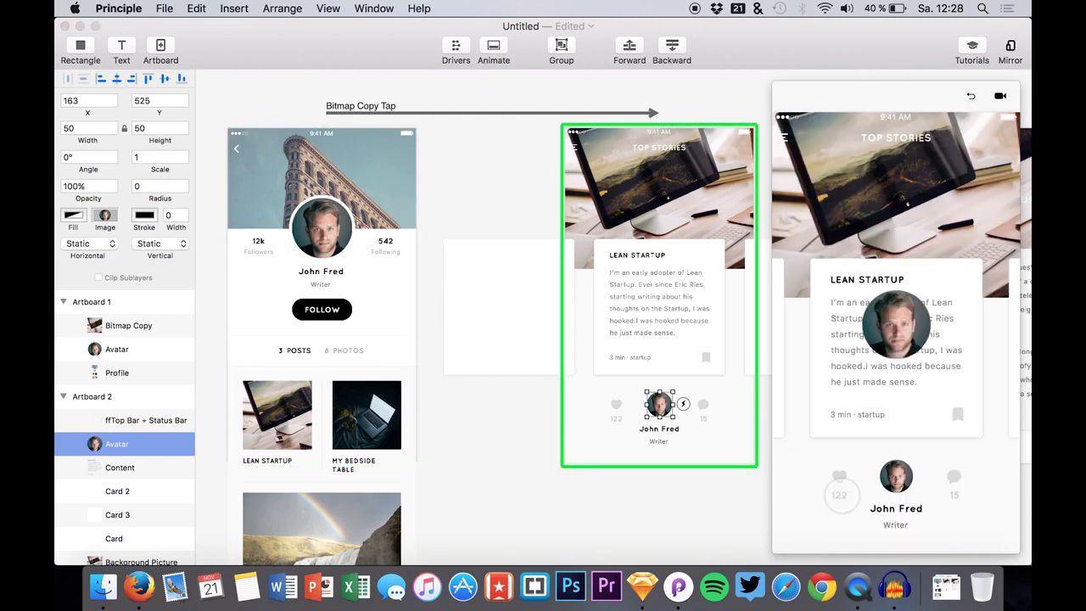
click(969, 98)
click(820, 494)
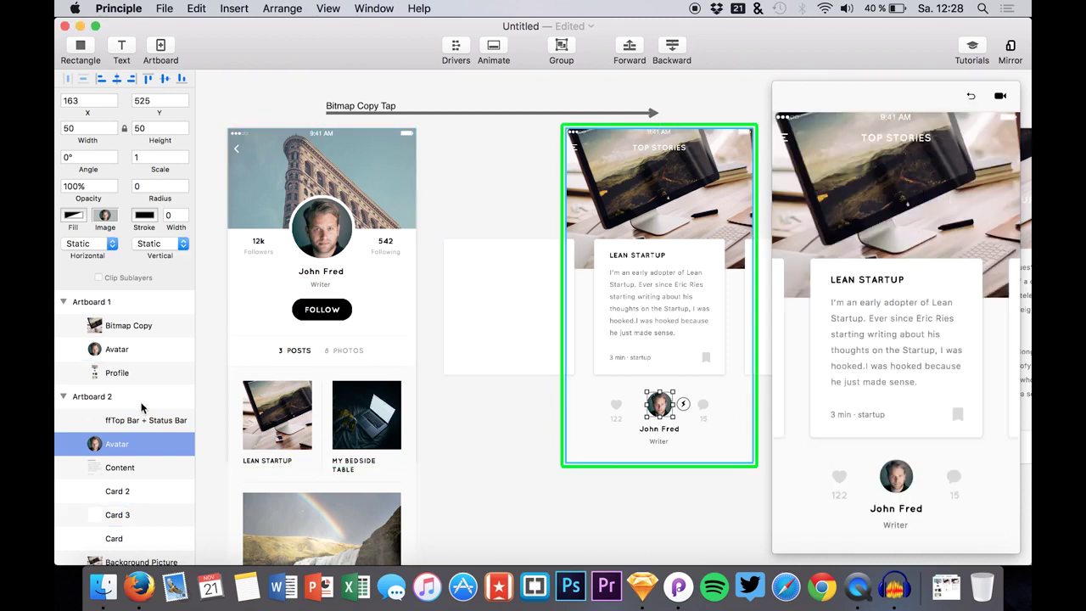
scroll(142, 408, down, 1)
scroll(142, 408, up, 1)
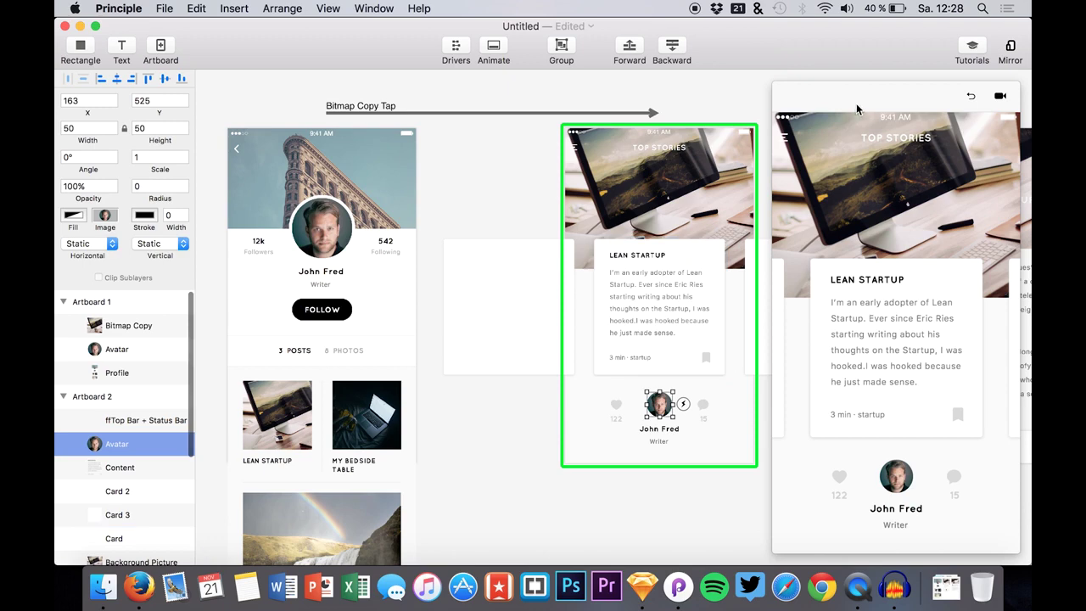
click(971, 97)
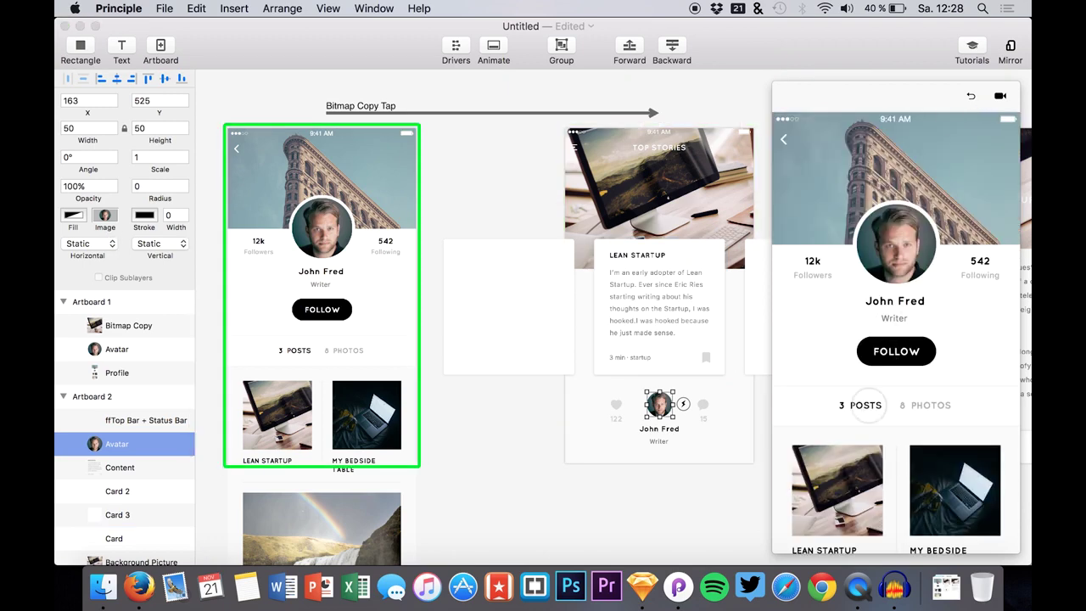
click(842, 513)
- Rename the Background Picture layer in Artboard 2 as Image
click(289, 423)
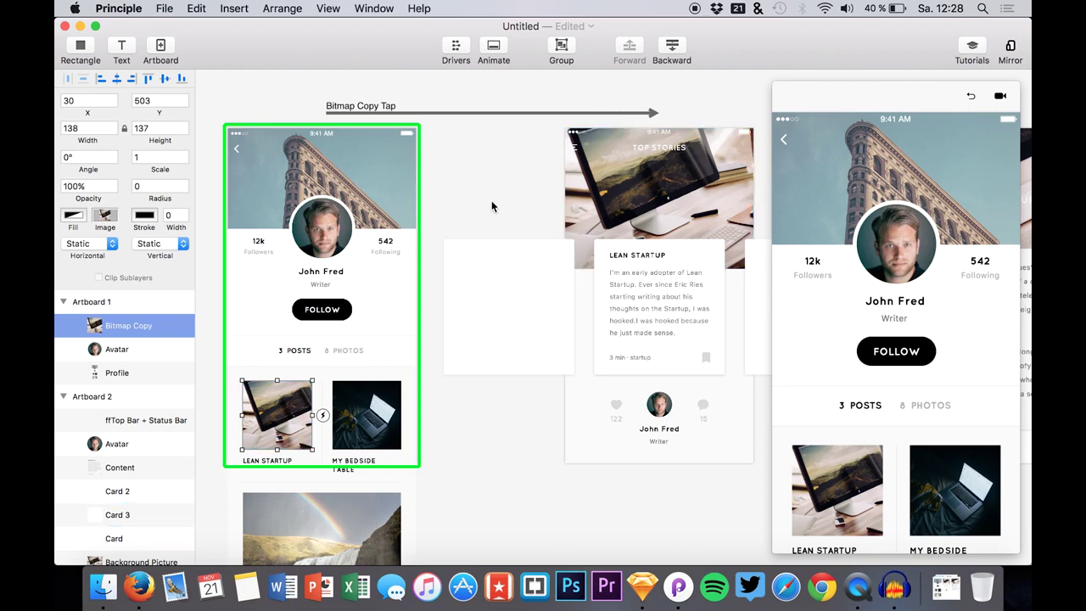
scroll(129, 475, down, 5)
scroll(129, 473, up, 5)
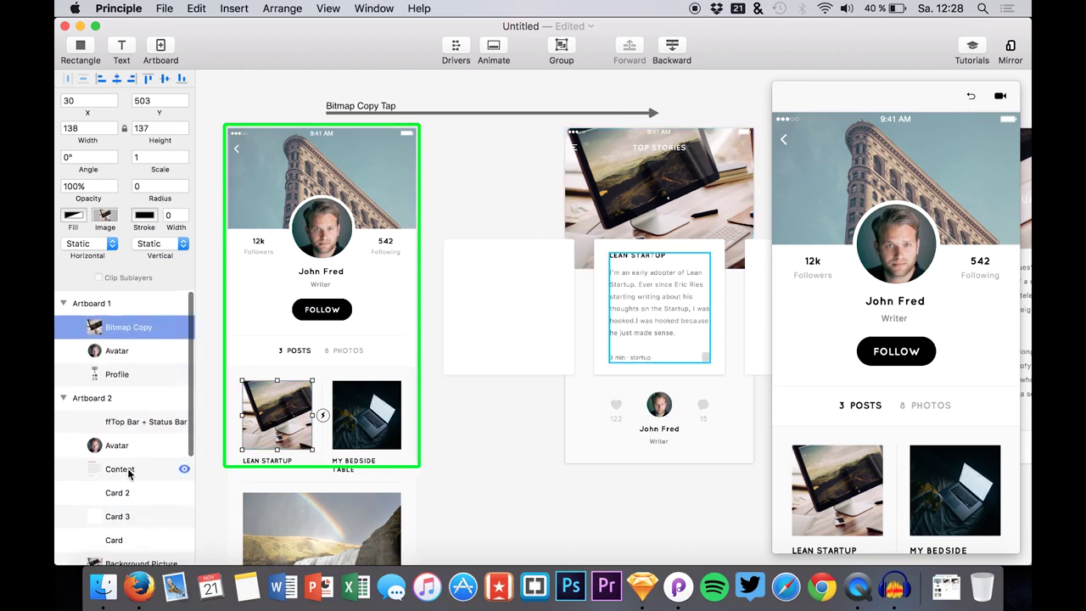
scroll(125, 442, down, 4)
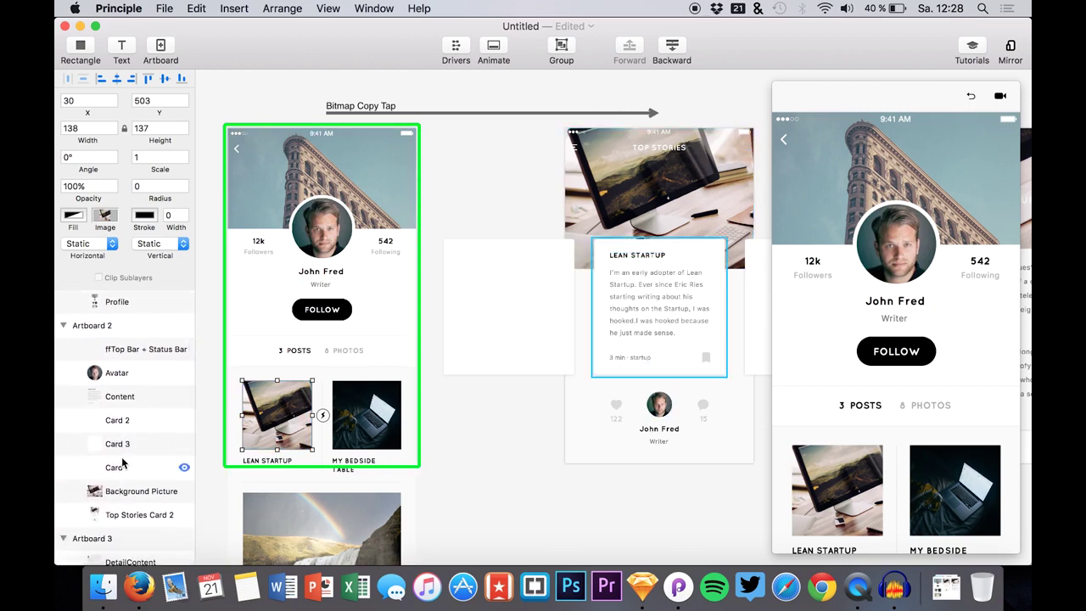
scroll(128, 462, up, 2)
scroll(127, 475, down, 2)
click(133, 485)
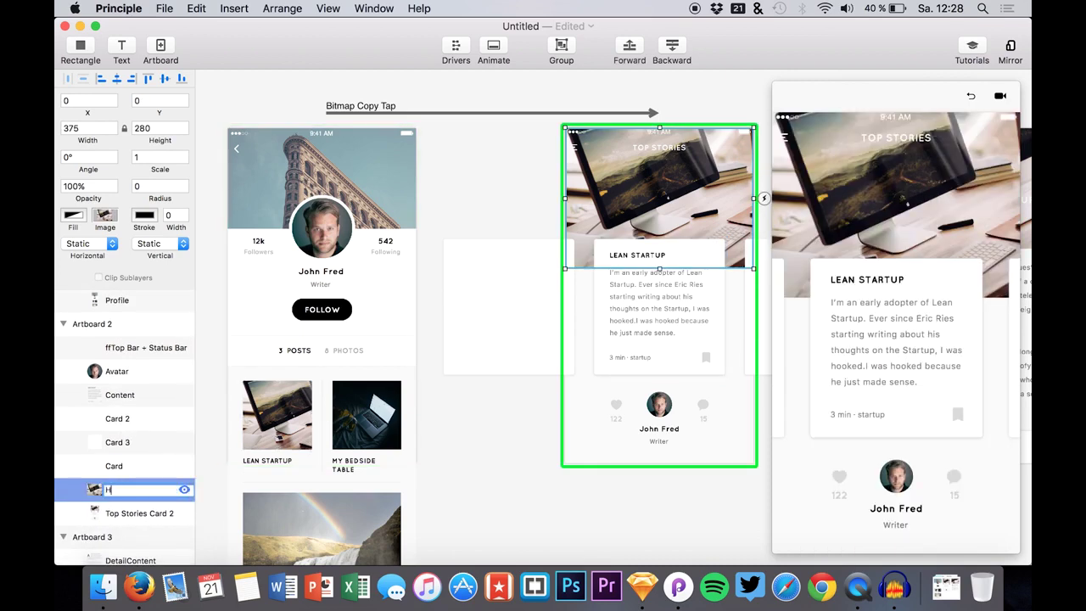
key(Return)
- Rename the Bitmap Copy layer in Artboard 1 as Image to match the picture layer in Artboard 2
scroll(127, 382, up, 3)
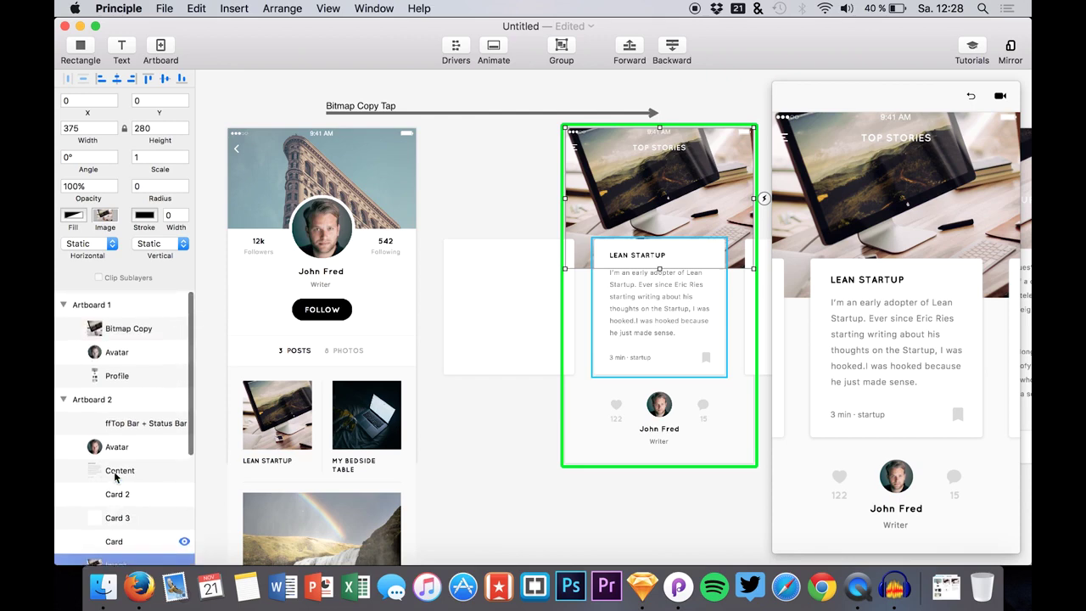
double_click(129, 326)
text(IMa)
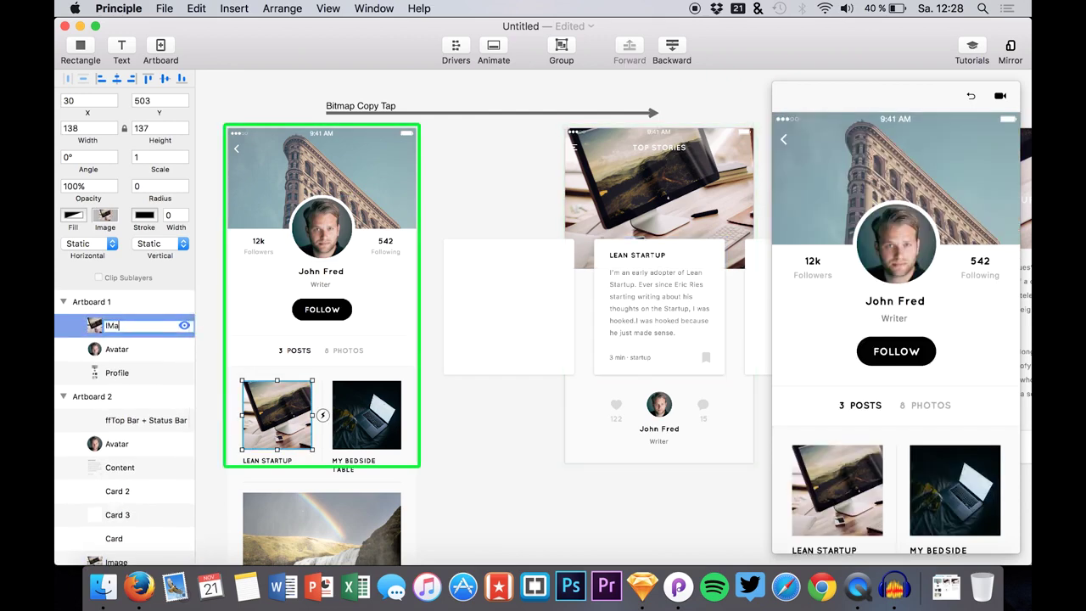
text(Image)
key(Return)
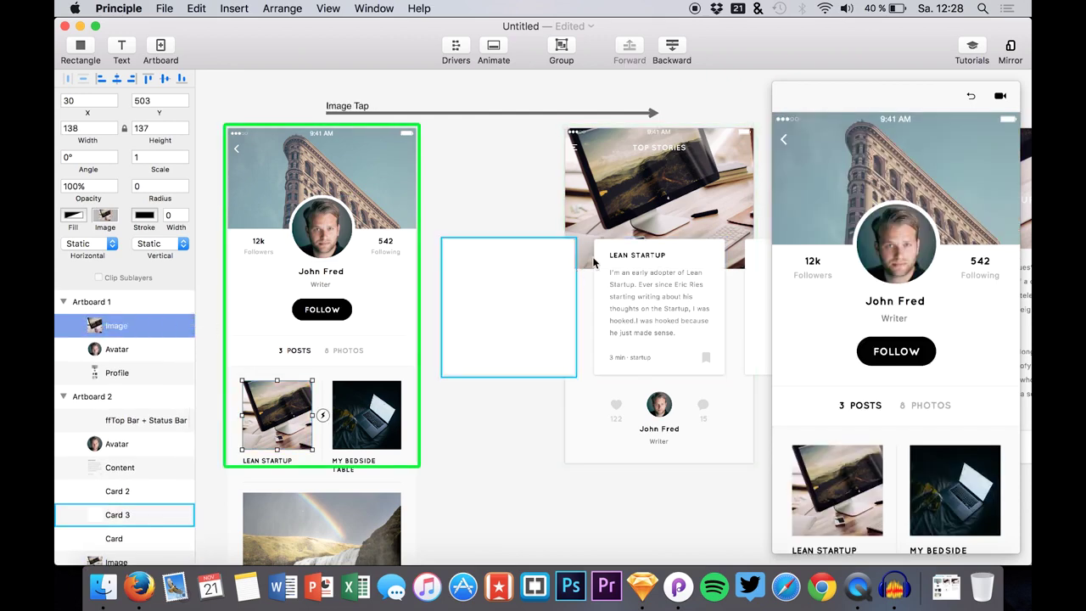
- Test the thumbnail-to-header image transition repeatedly in the preview, restarting the prototype between runs
click(852, 508)
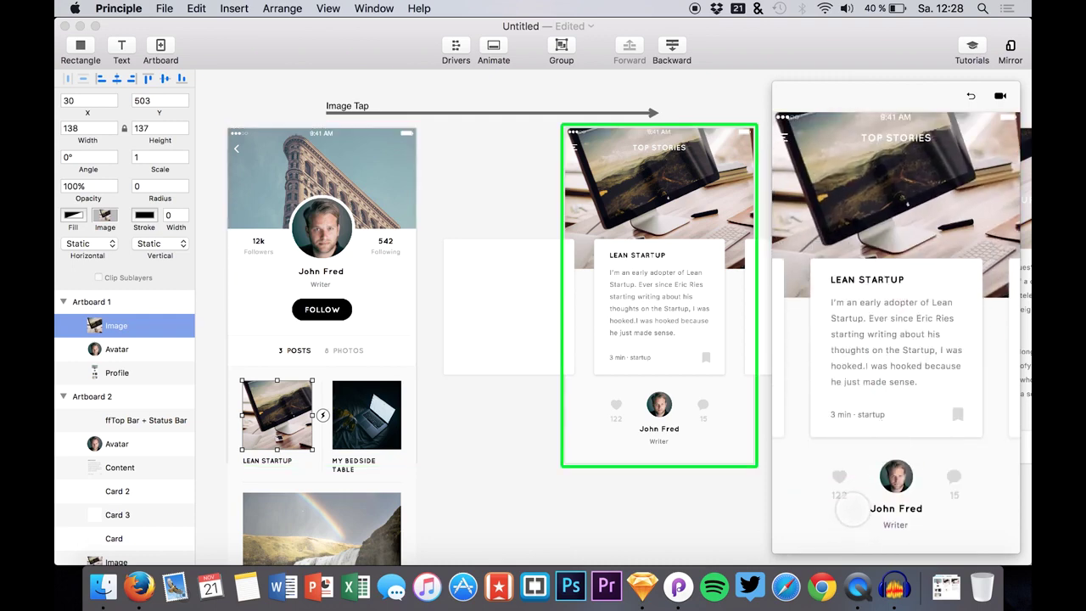
click(970, 97)
click(824, 465)
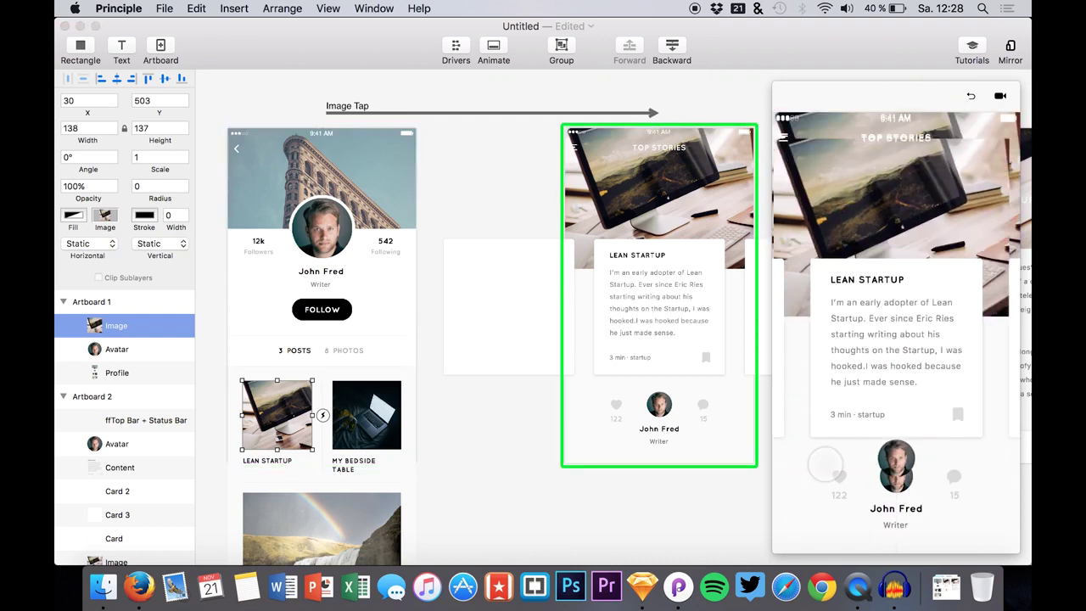
click(970, 97)
click(809, 502)
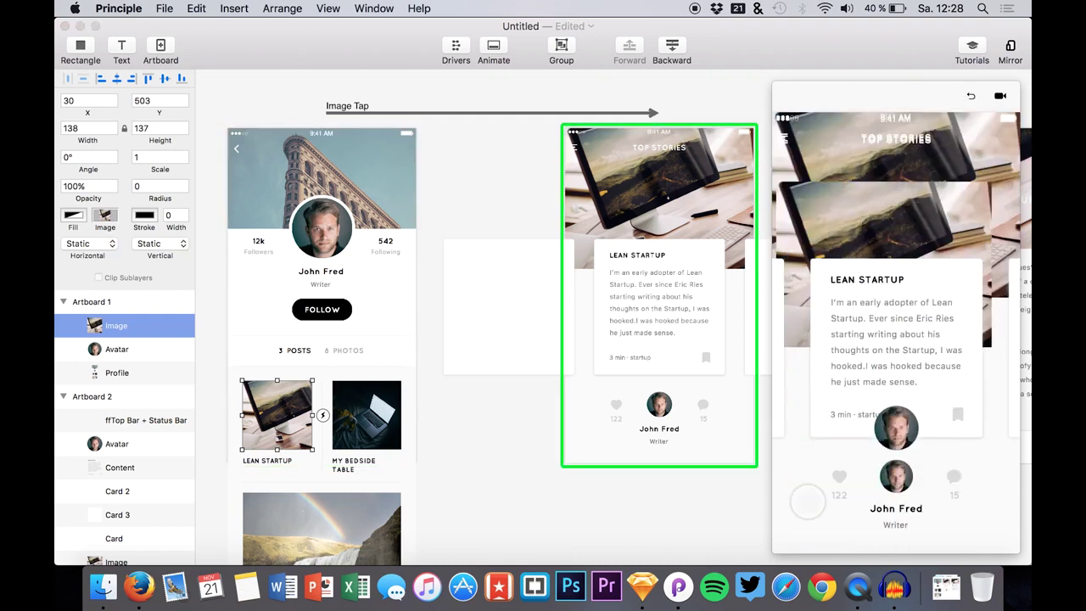
click(970, 96)
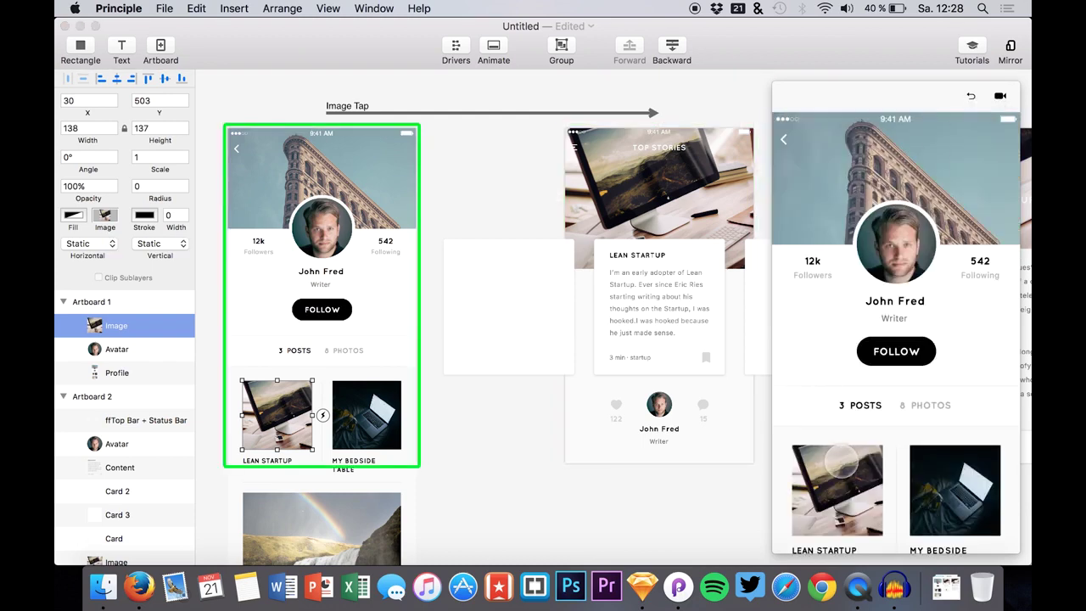
click(837, 461)
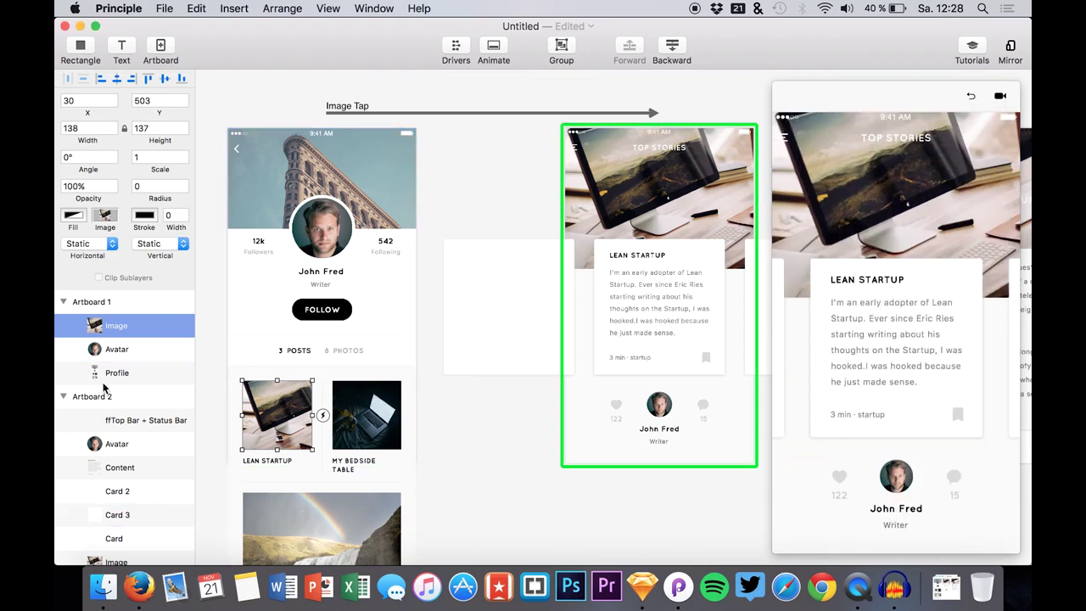
- Copy the Top Stories Card 2 layer from Artboard 2 into Artboard 1, above the Image layer
scroll(103, 387, down, 10)
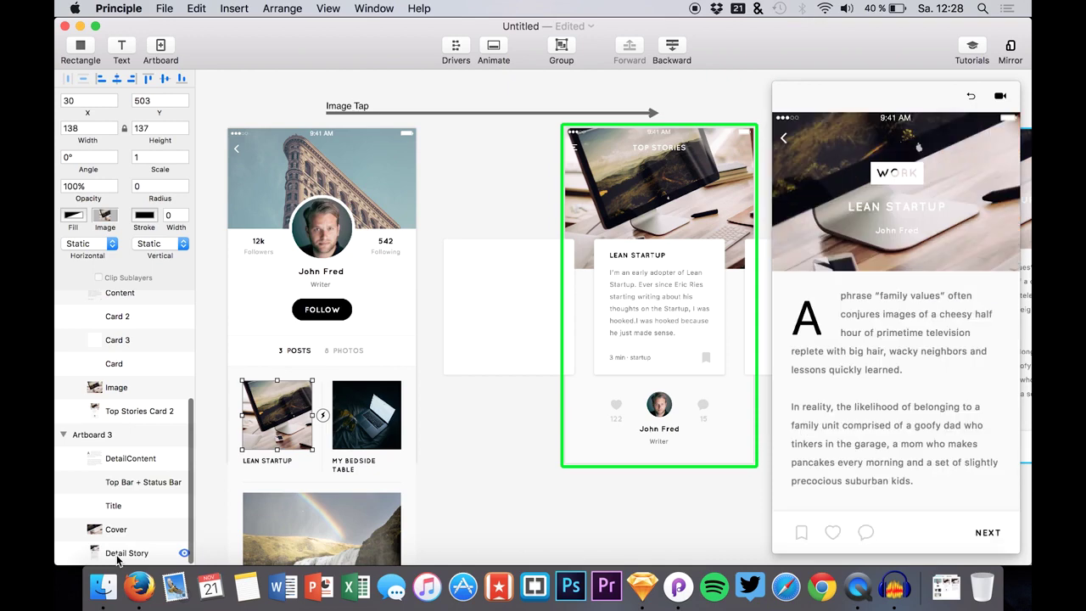
click(117, 553)
click(131, 411)
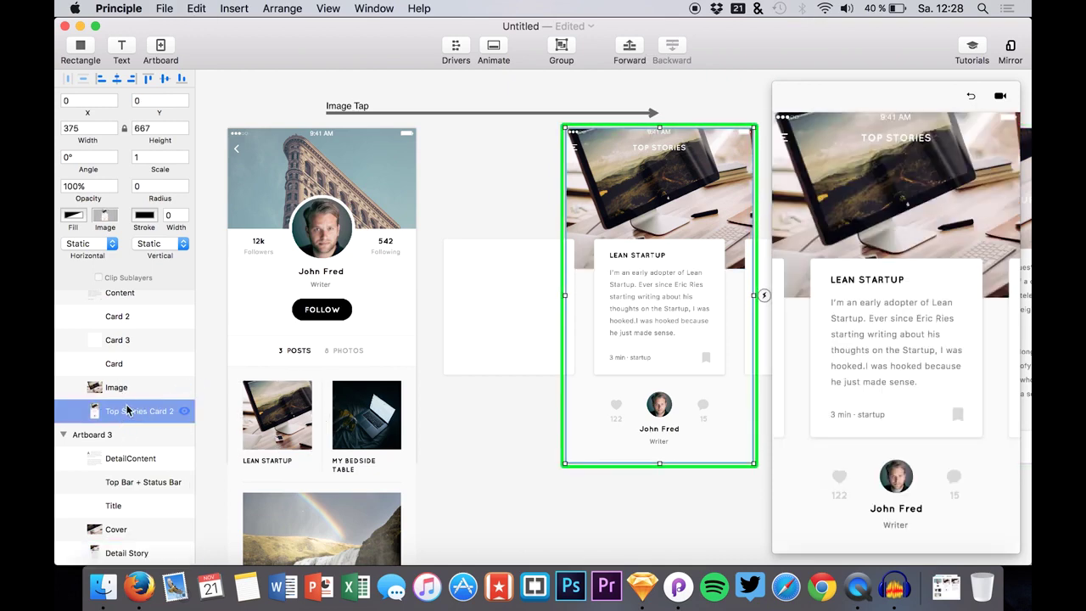
scroll(124, 412, up, 10)
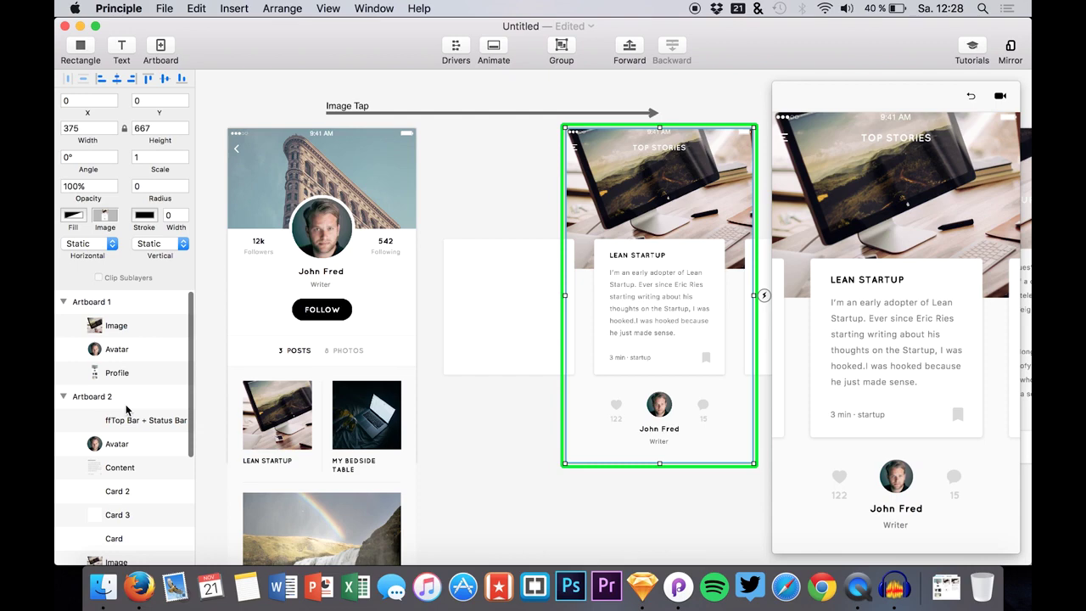
click(117, 329)
key(super+v)
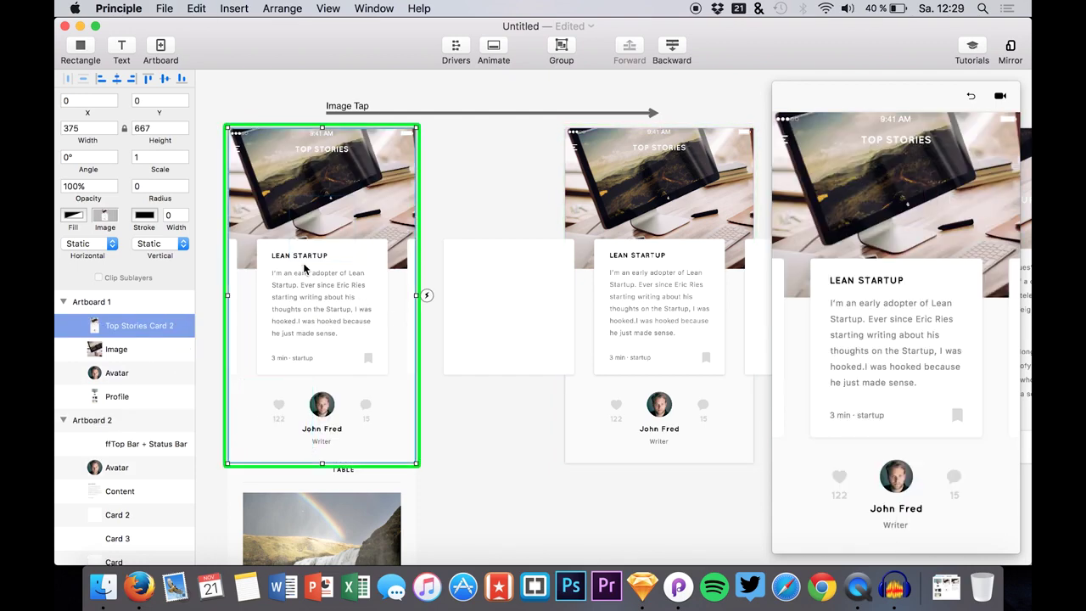
- Set the pasted card layer's opacity in Artboard 1 to 0% and rename it Top Stories Card
scroll(304, 268, left, 5)
scroll(303, 268, down, 3)
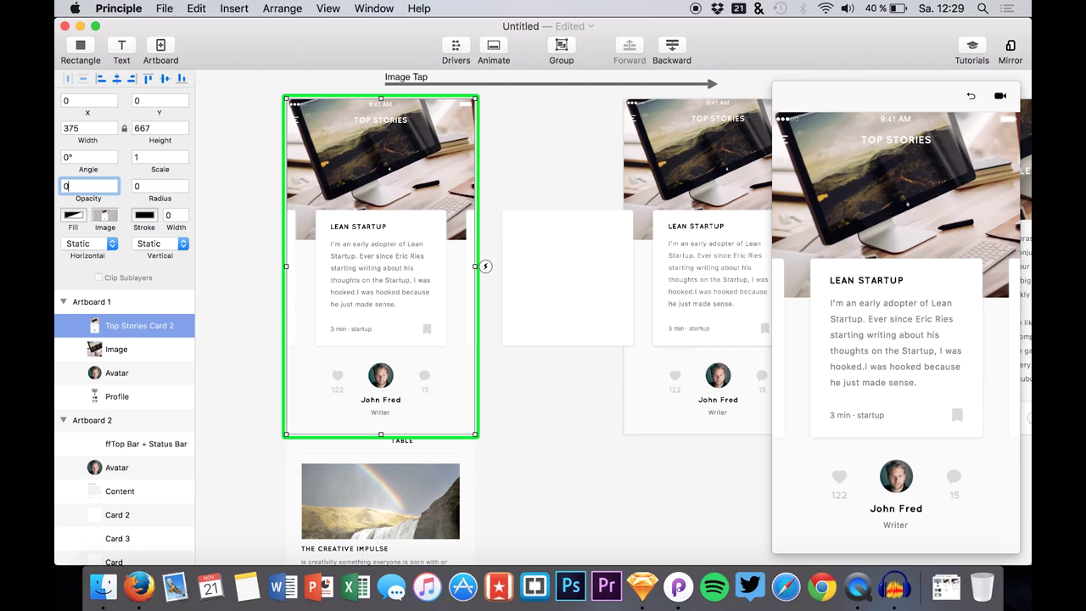
key(Return)
double_click(160, 330)
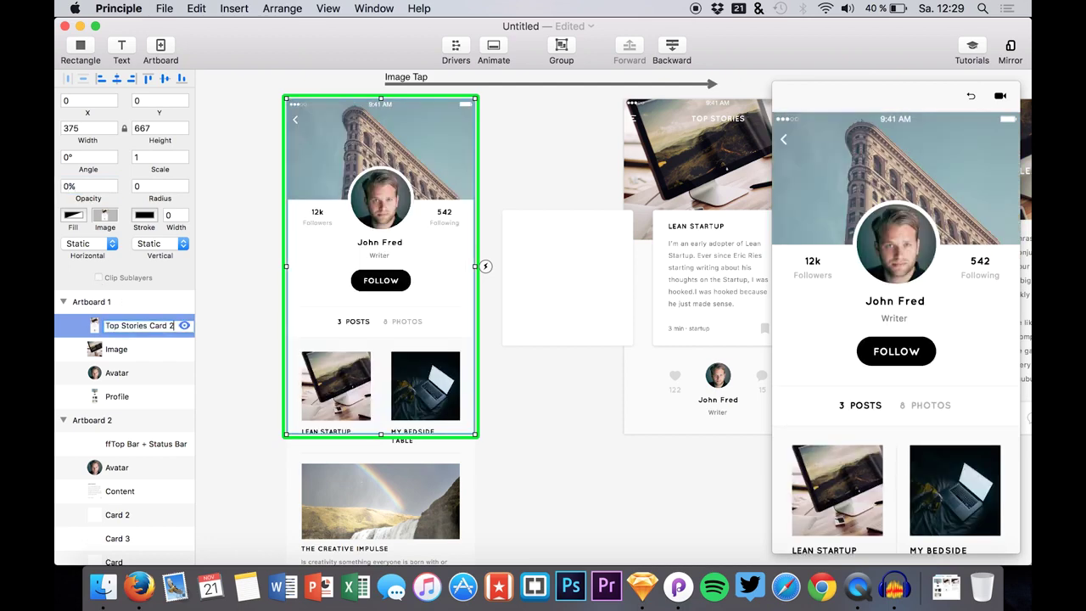
key(Return)
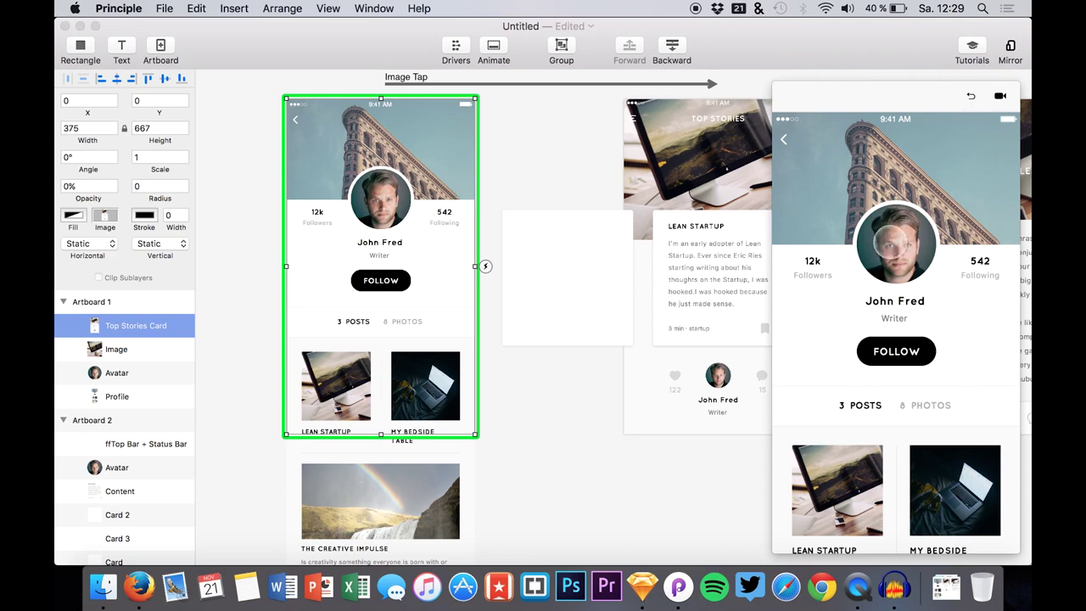
- Preview the profile to Top Stories transition with the transparent card layer in place
click(838, 472)
click(970, 96)
click(814, 499)
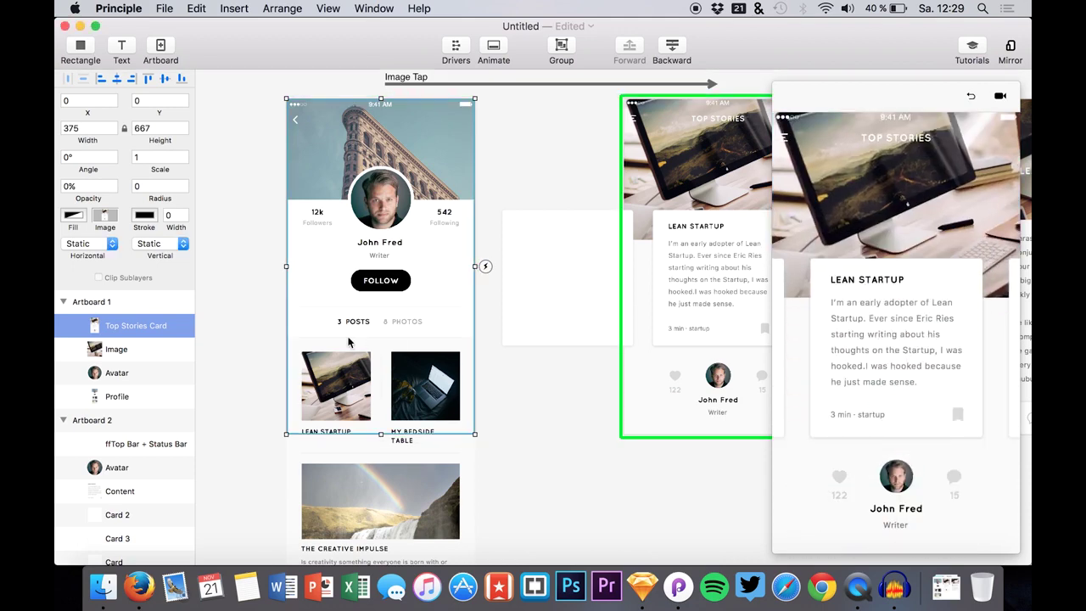
- Rename the transparent card layer in Artboard 1 as Top Stories Card 2 to match its counterpart in Artboard 2
scroll(348, 339, down, 5)
scroll(76, 456, down, 5)
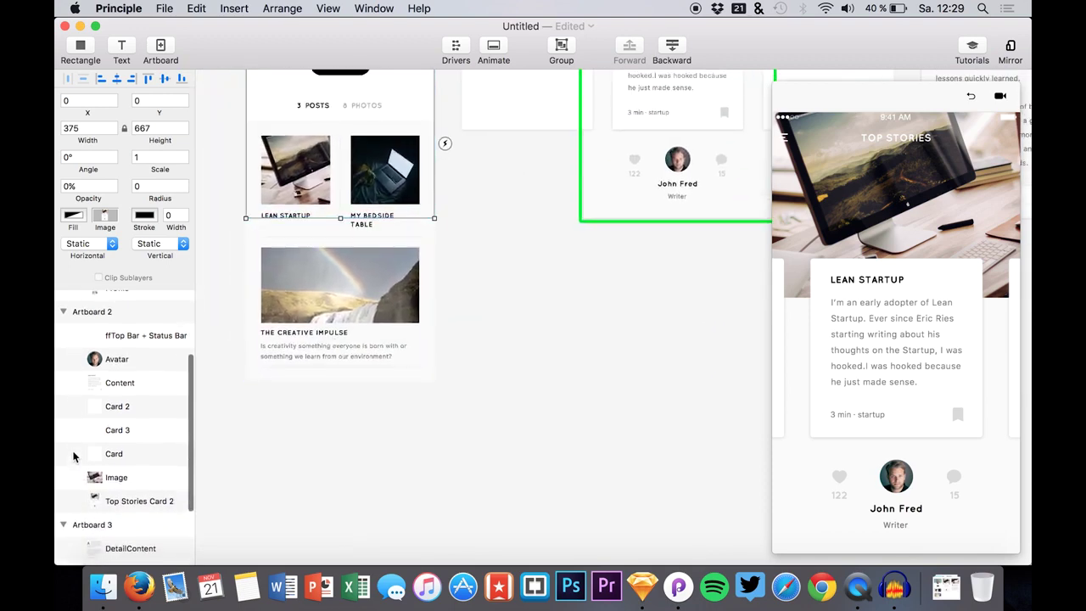
scroll(118, 475, up, 5)
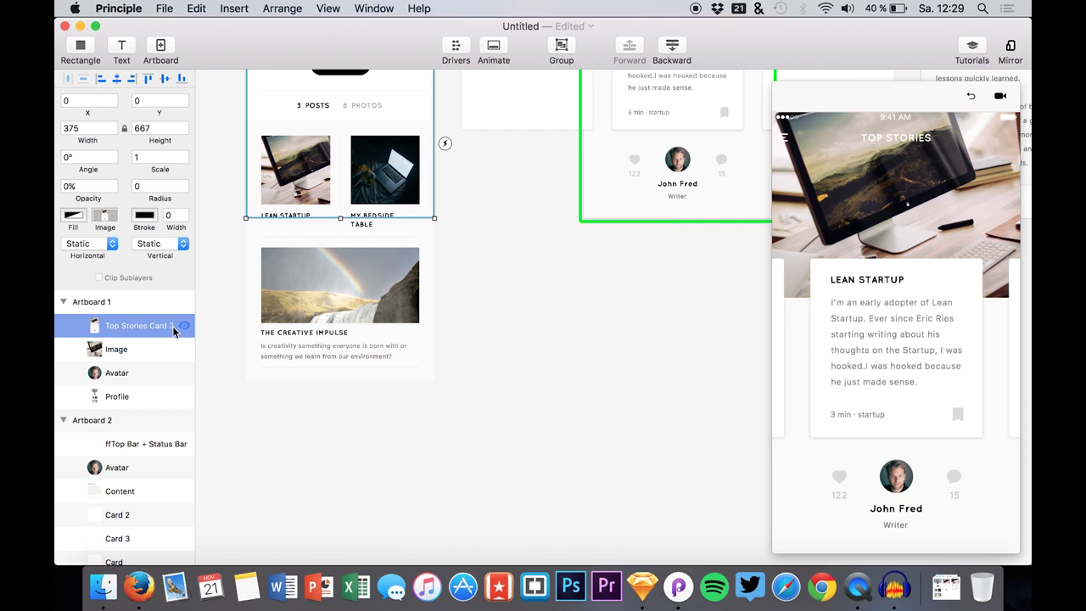
scroll(687, 220, up, 3)
scroll(686, 219, right, 2)
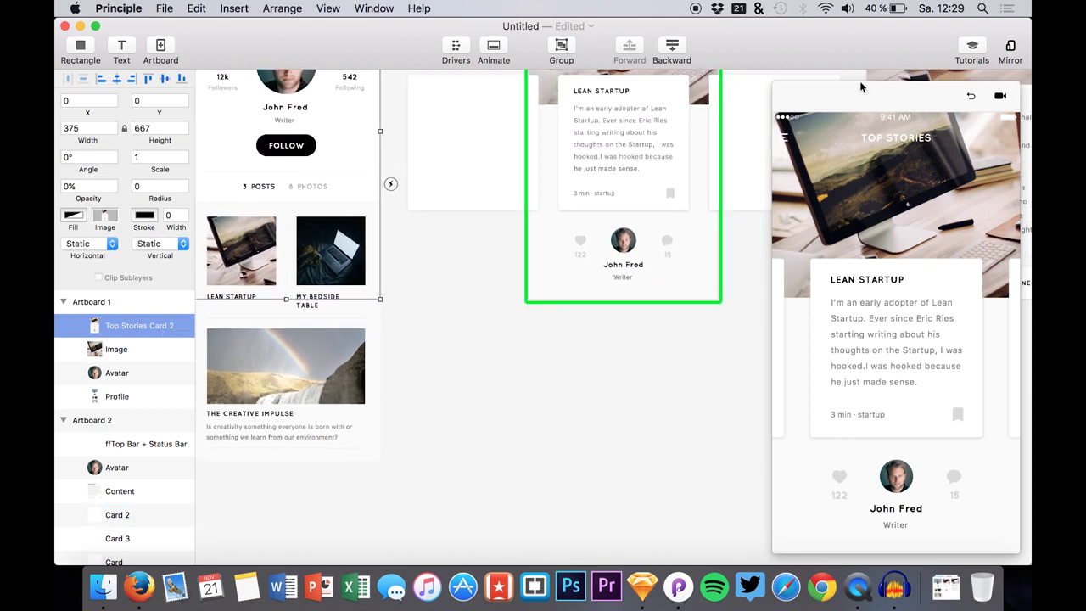
- Test the card layer's fade-in twice in the preview by opening the Lean Startup story from the profile
click(969, 98)
click(844, 494)
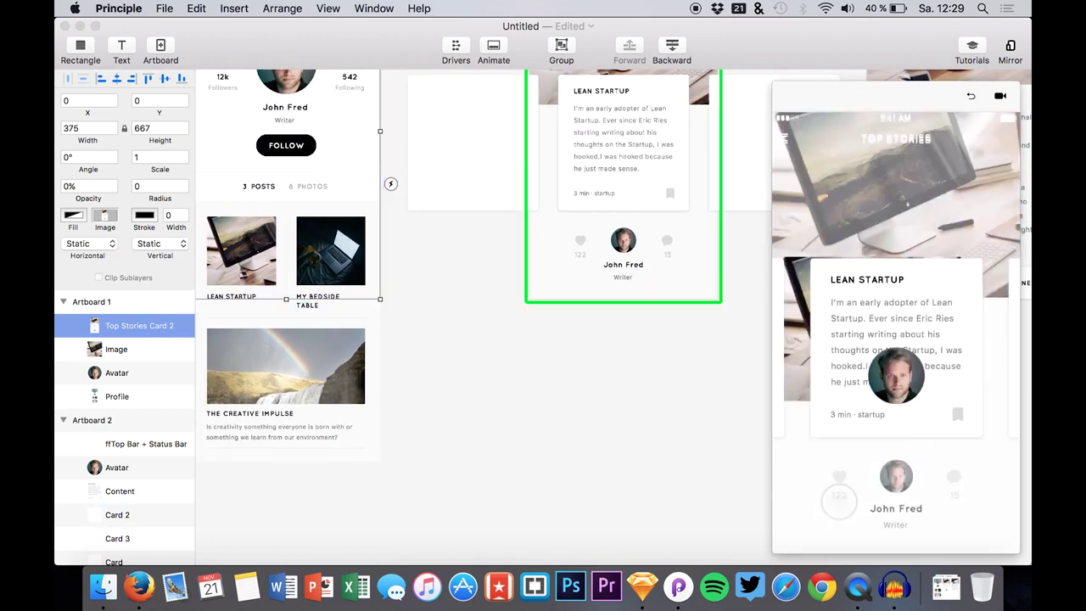
click(971, 96)
click(831, 509)
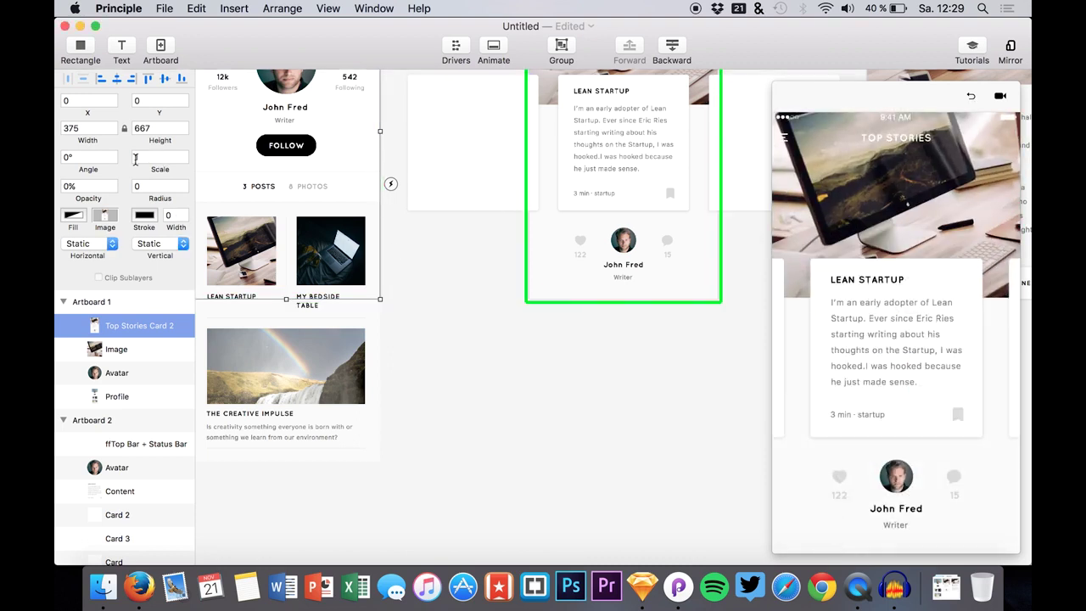
- Show the animation timeline for the Image Tap transition from Artboard 1 to Artboard 2
click(494, 53)
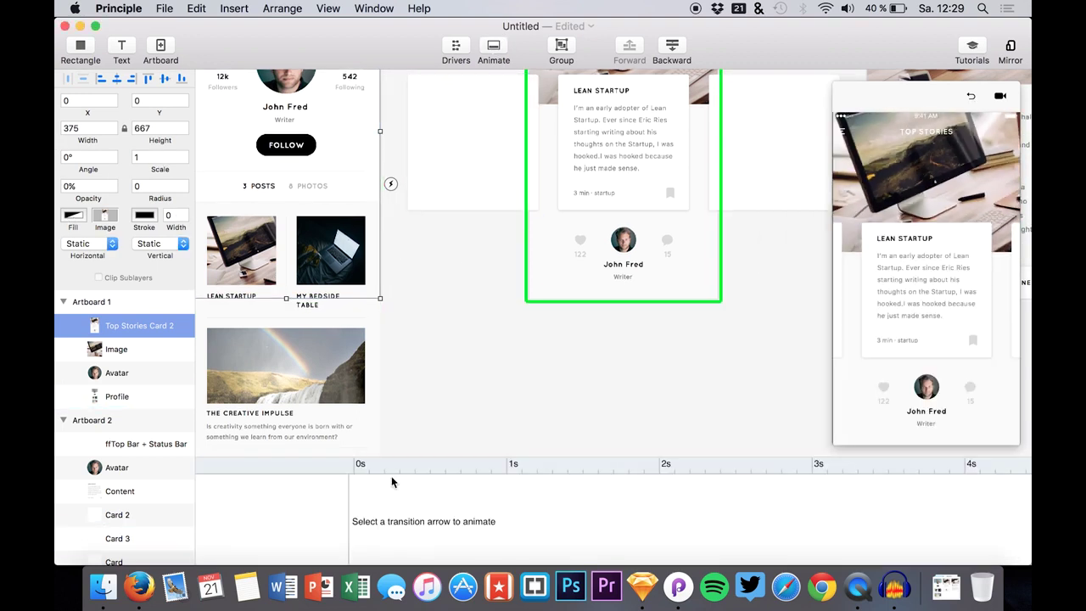
scroll(413, 366, up, 5)
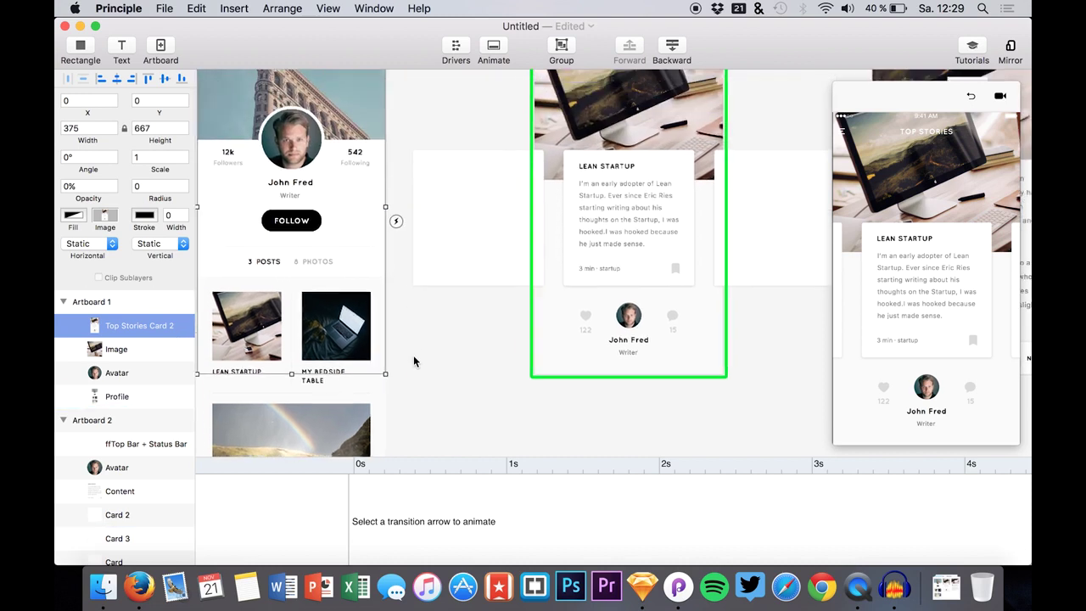
click(441, 144)
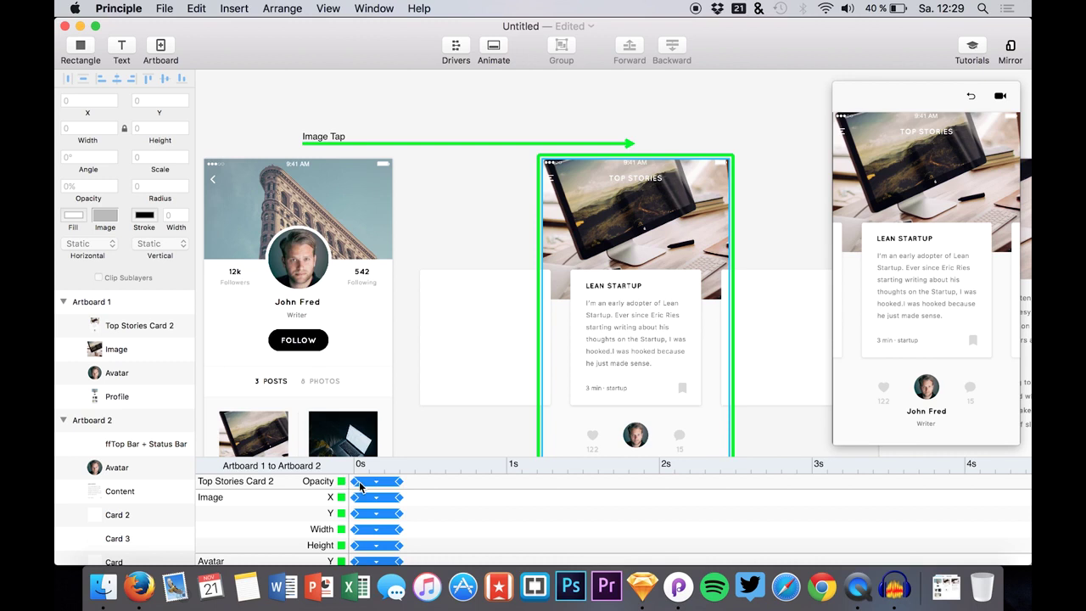
click(494, 51)
click(493, 51)
click(493, 51)
click(493, 50)
scroll(379, 396, down, 2)
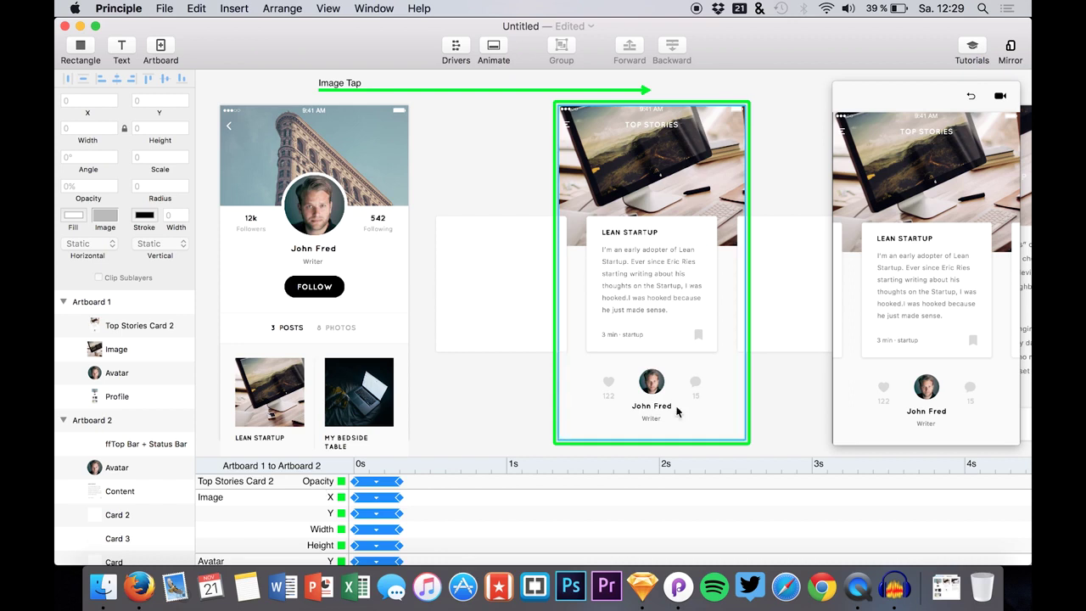
- Replay the Image Tap transition several times in the preview with the timeline open, restarting the prototype before each run
click(970, 96)
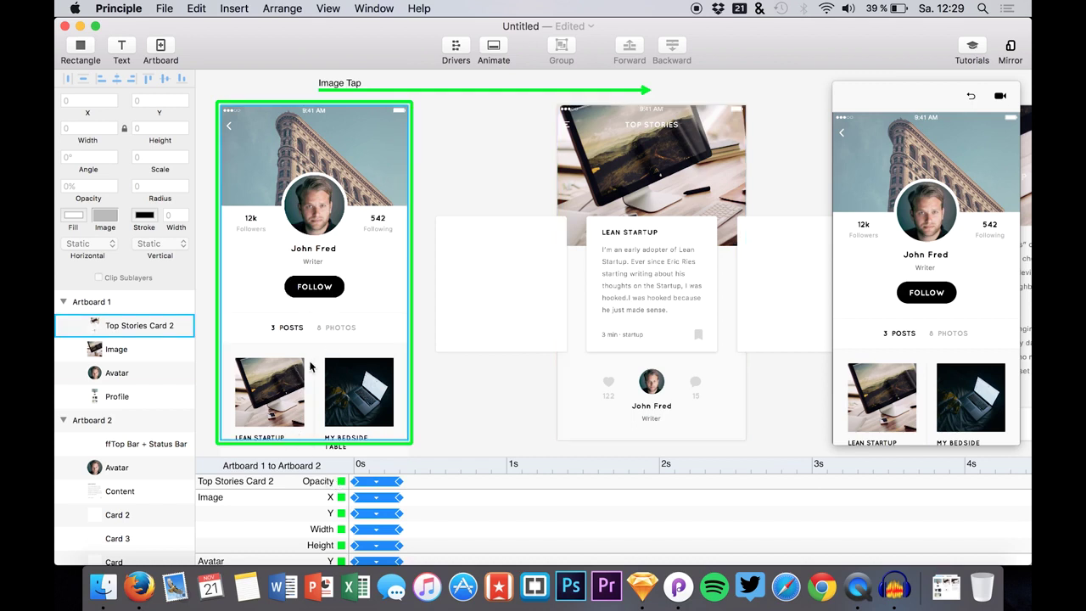
click(882, 390)
click(882, 389)
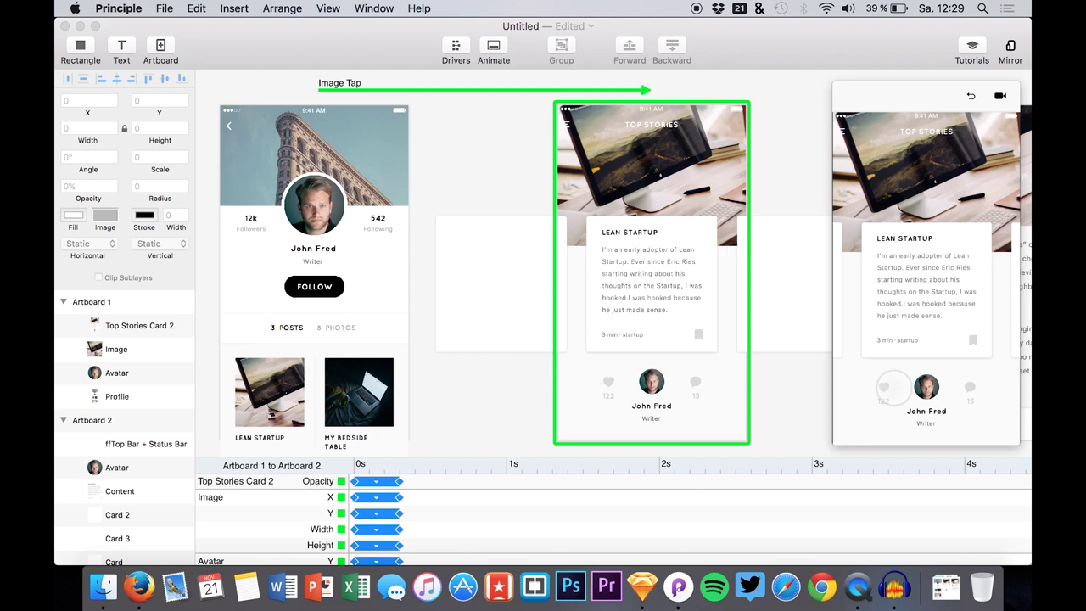
click(970, 99)
click(882, 407)
click(970, 95)
click(867, 382)
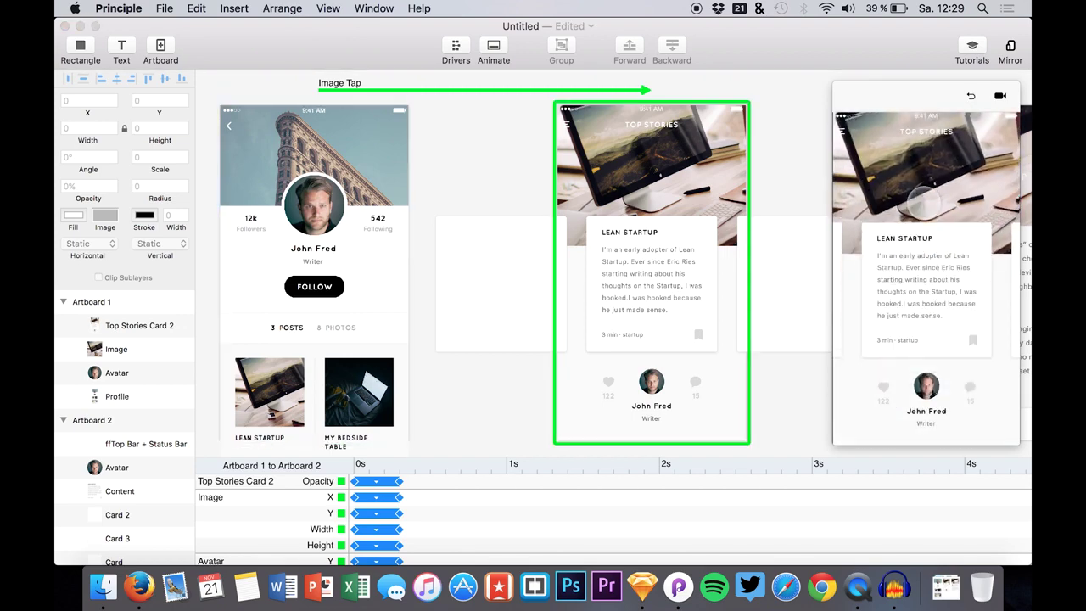
click(970, 96)
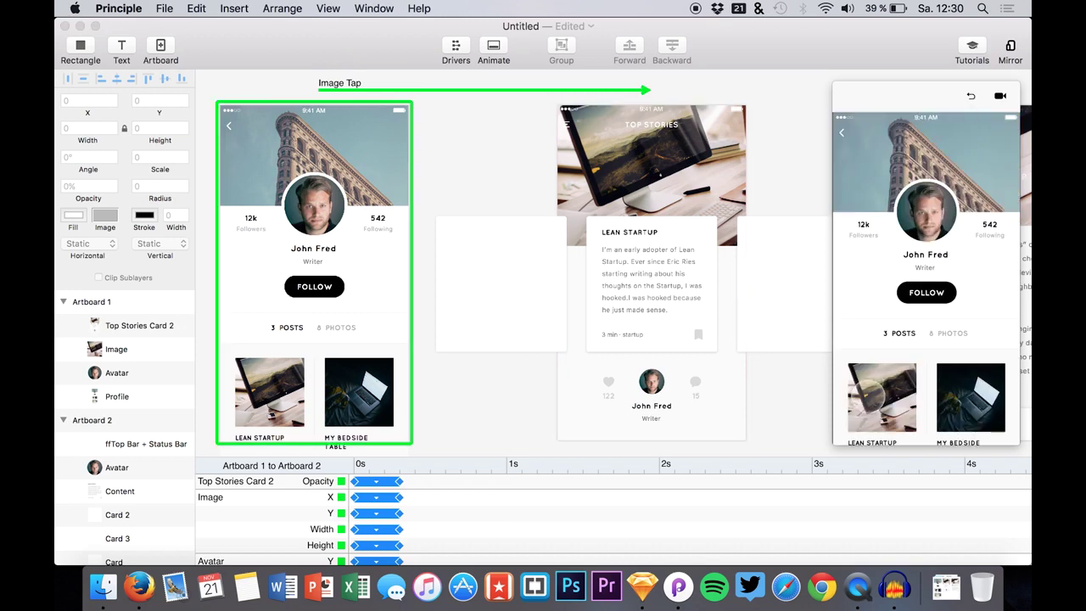
click(867, 386)
click(970, 96)
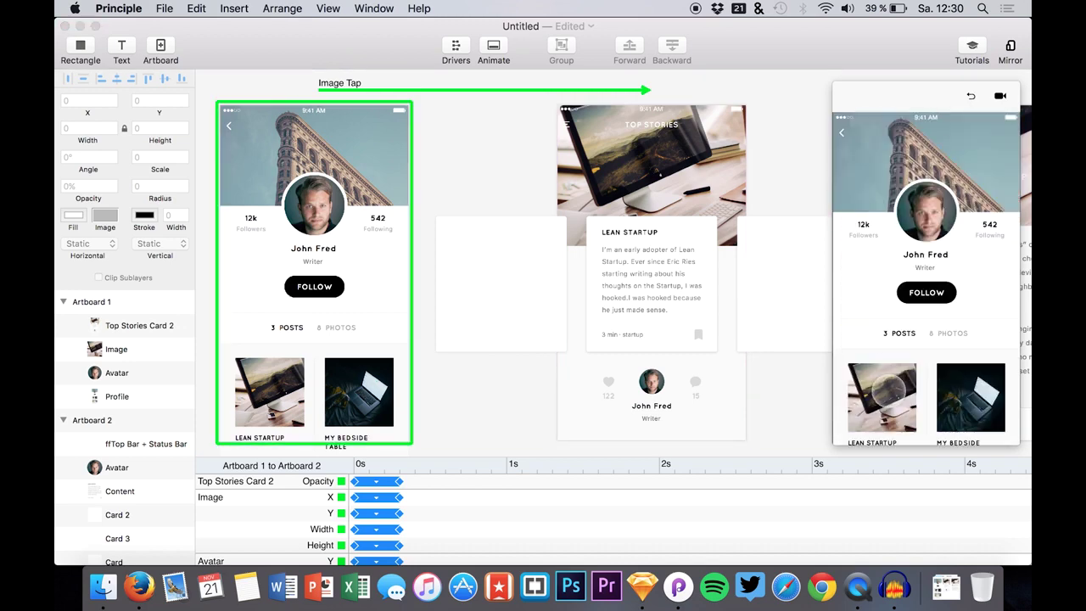
click(882, 390)
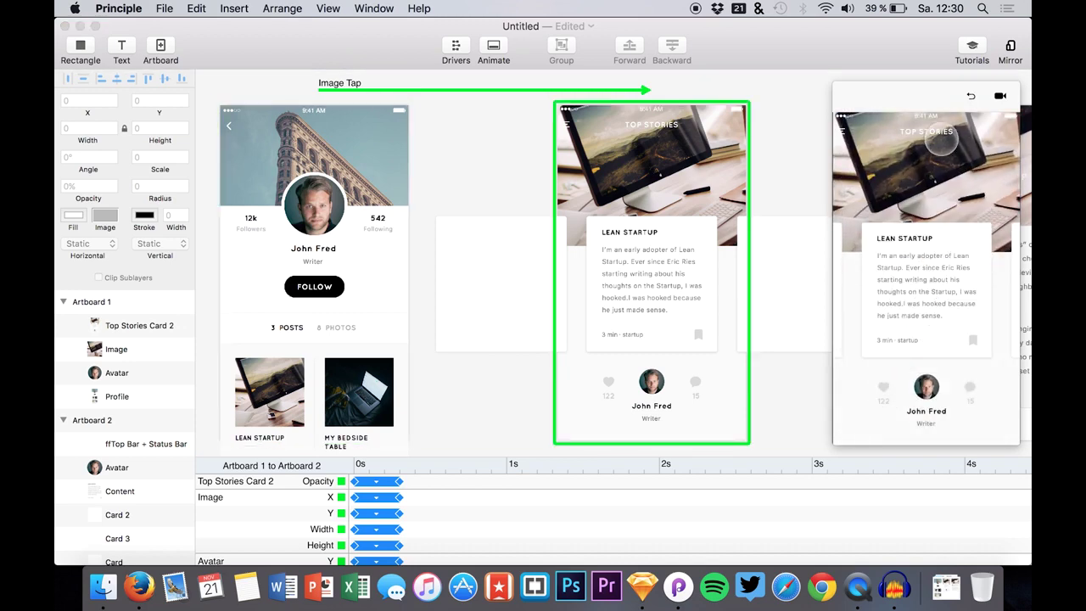
- Try delaying the Top Stories Card 2 opacity animation to start at about 0.1 s and replay the transition in the preview
click(972, 95)
click(864, 411)
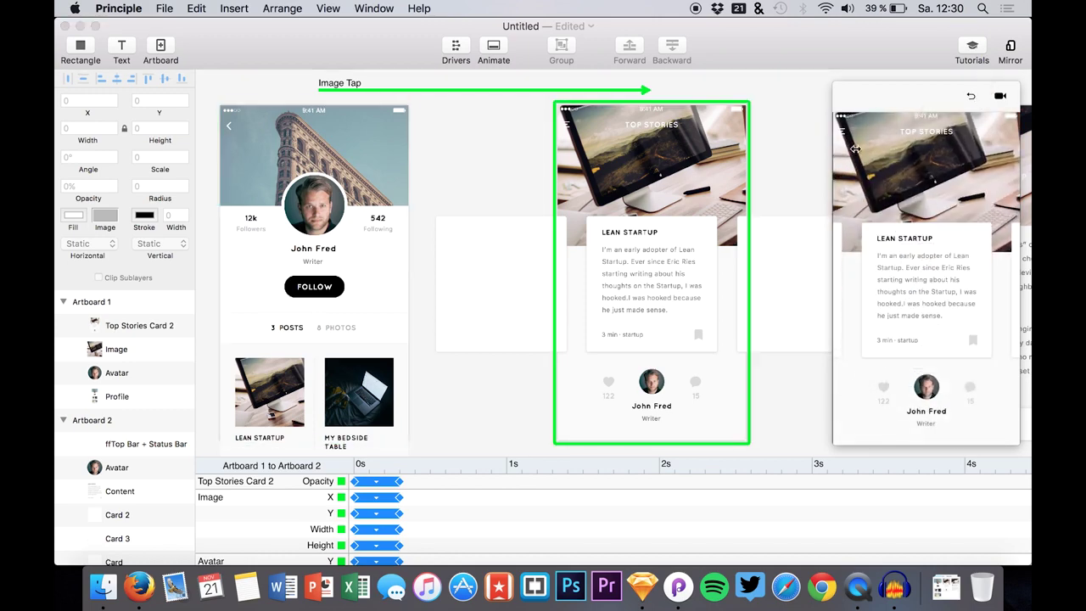
click(230, 367)
click(357, 482)
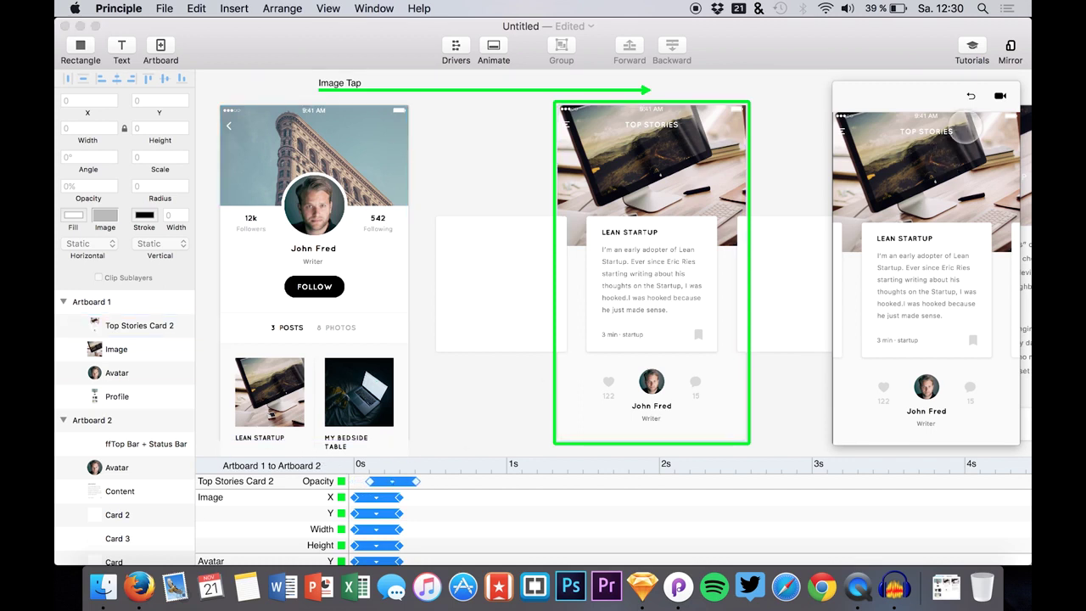
click(971, 98)
click(873, 386)
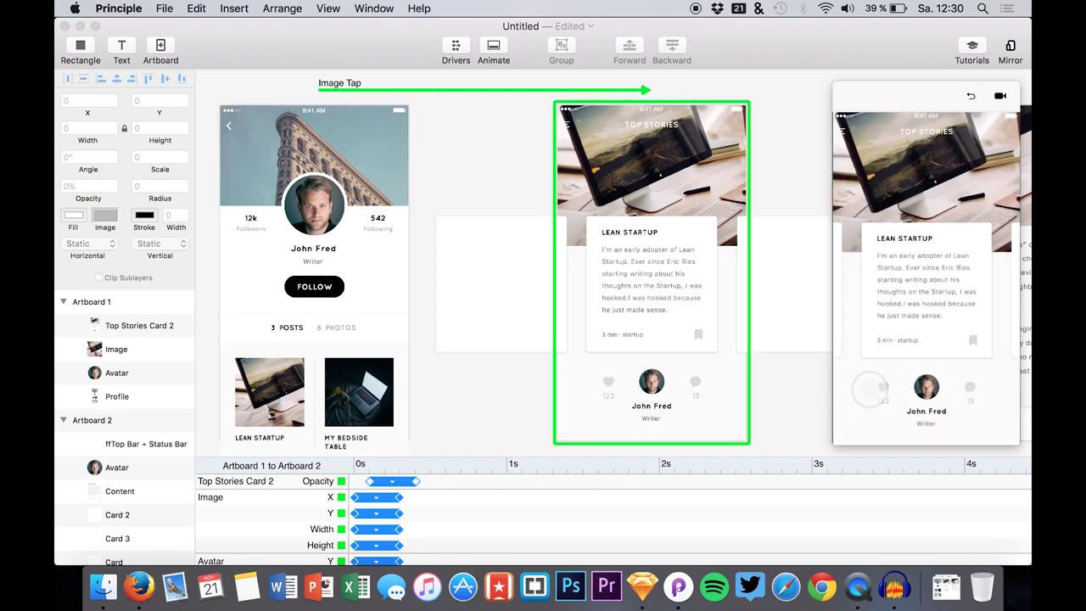
click(971, 97)
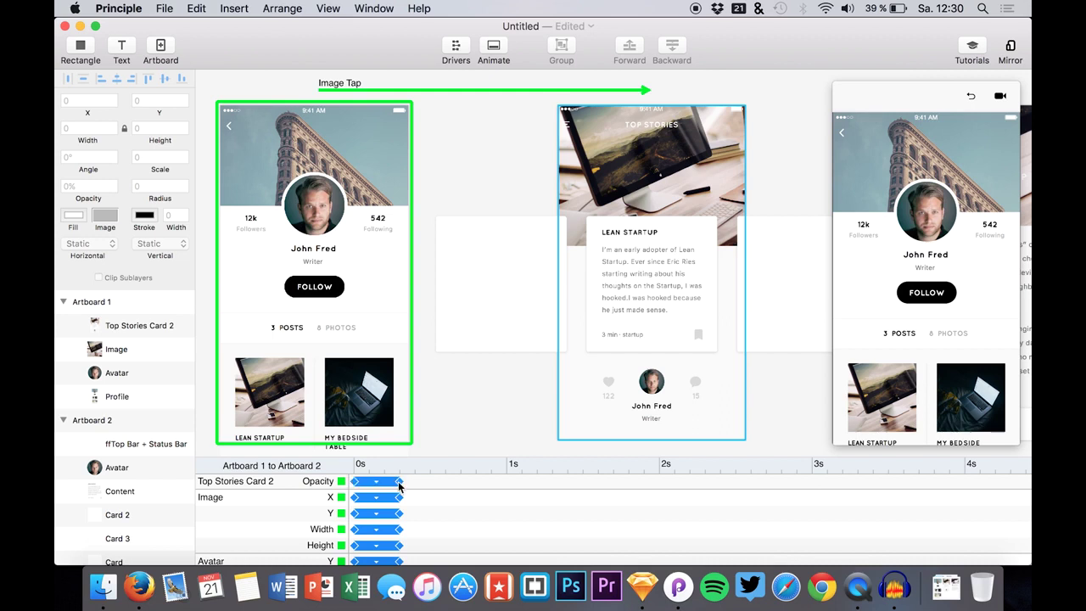
- Shorten the Top Stories Card 2 opacity animation and delay it to about 0.25–0.45 s, replaying the transition to check the timing
click(973, 94)
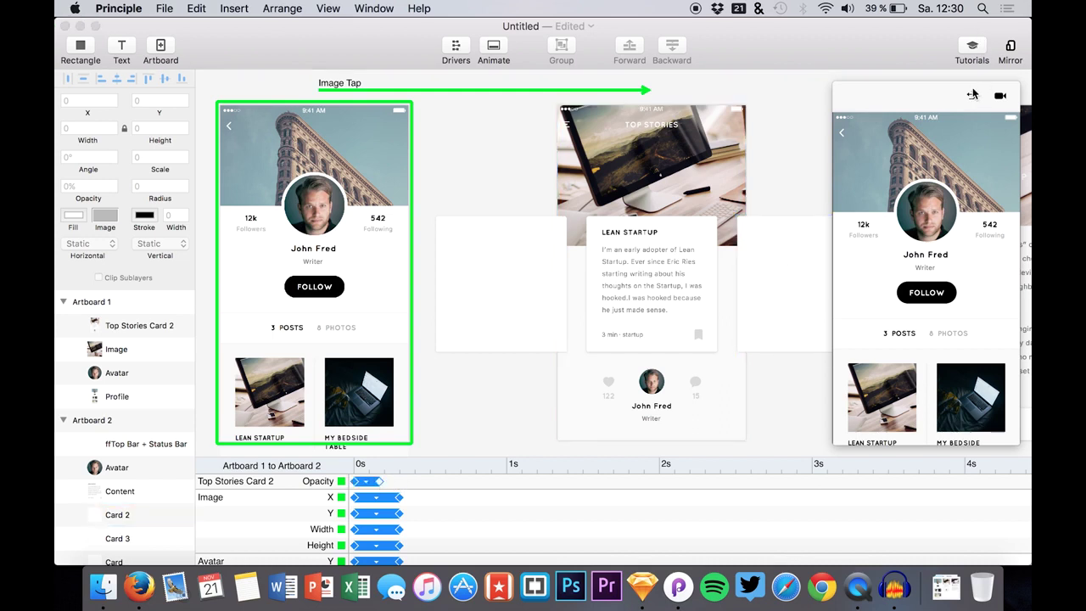
click(882, 390)
click(367, 483)
click(861, 123)
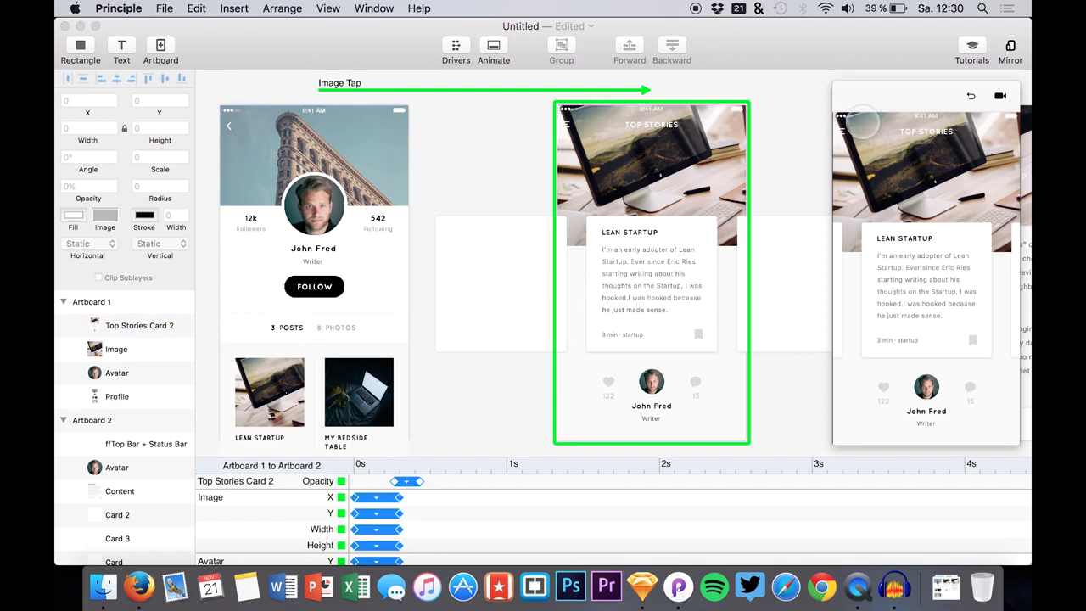
click(973, 95)
click(863, 382)
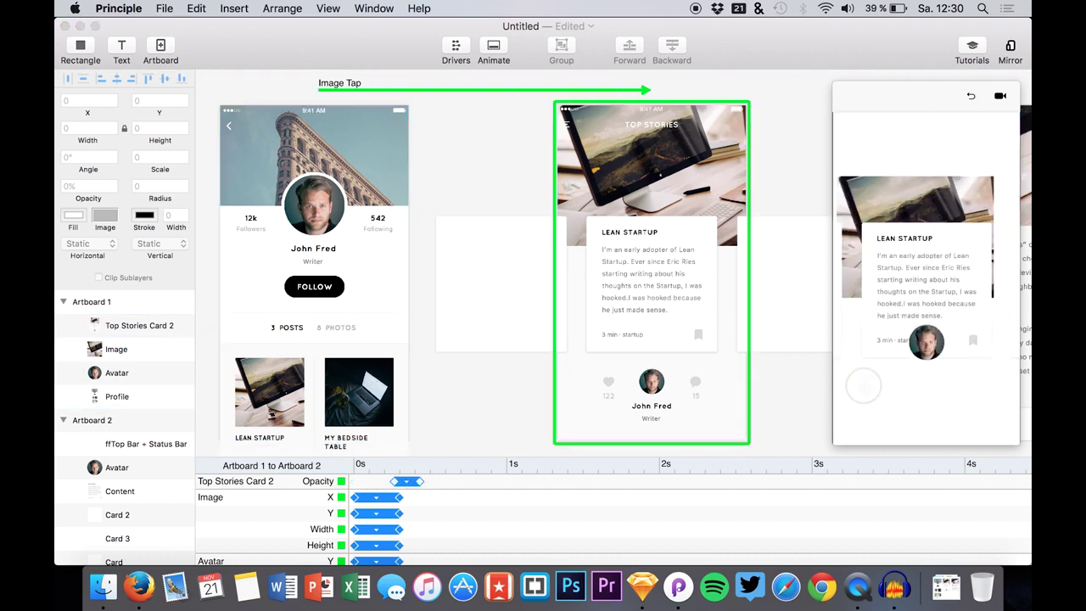
click(972, 94)
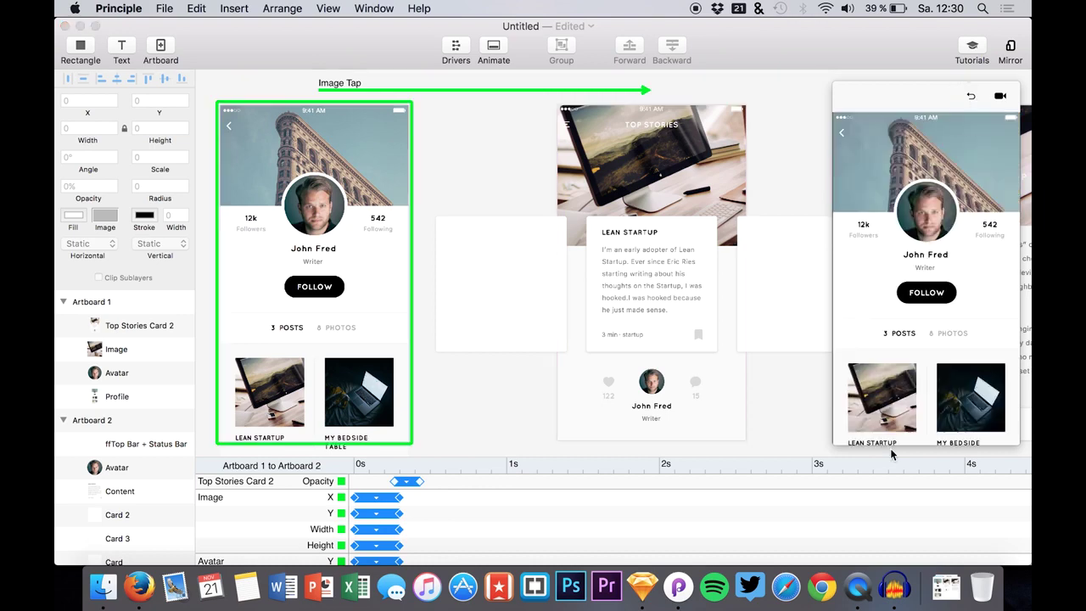
click(871, 388)
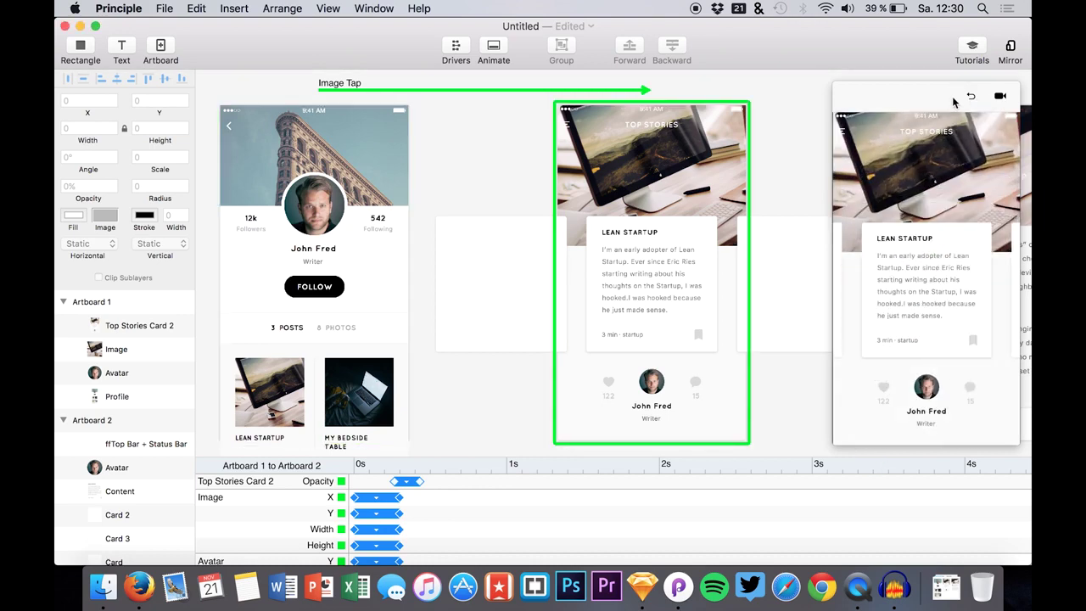
click(971, 95)
click(855, 417)
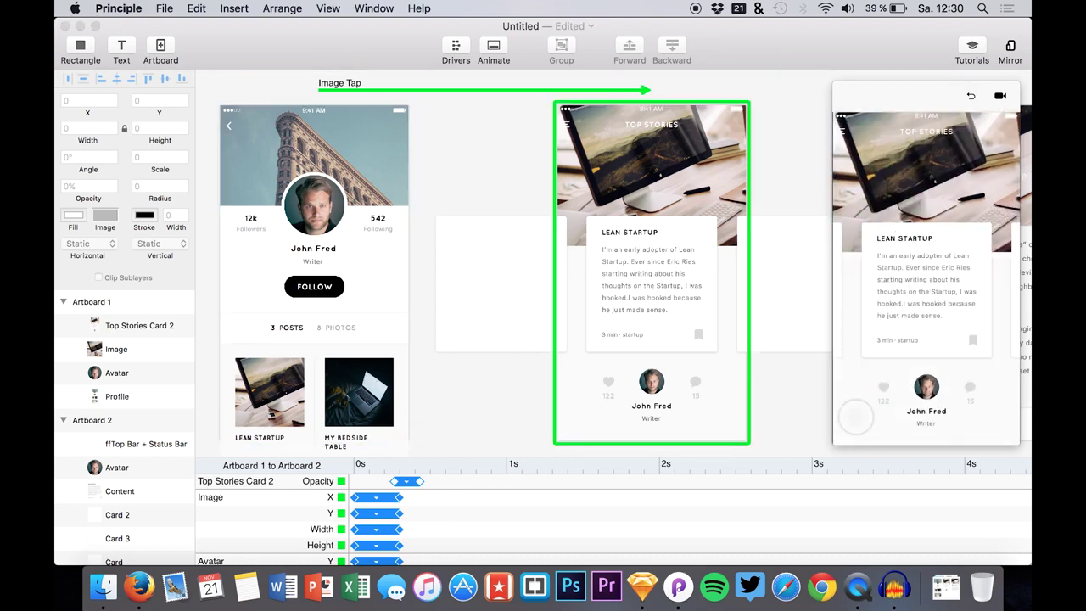
- Lengthen the Top Stories Card 2 opacity animation to span about 0.2–0.5 s and replay the transition
click(428, 489)
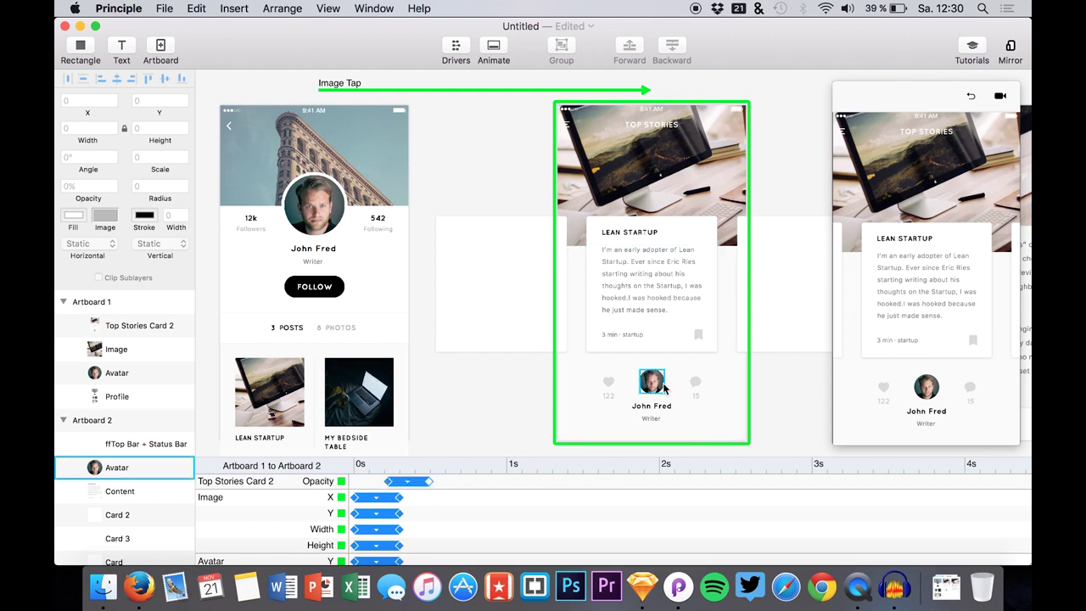
click(972, 96)
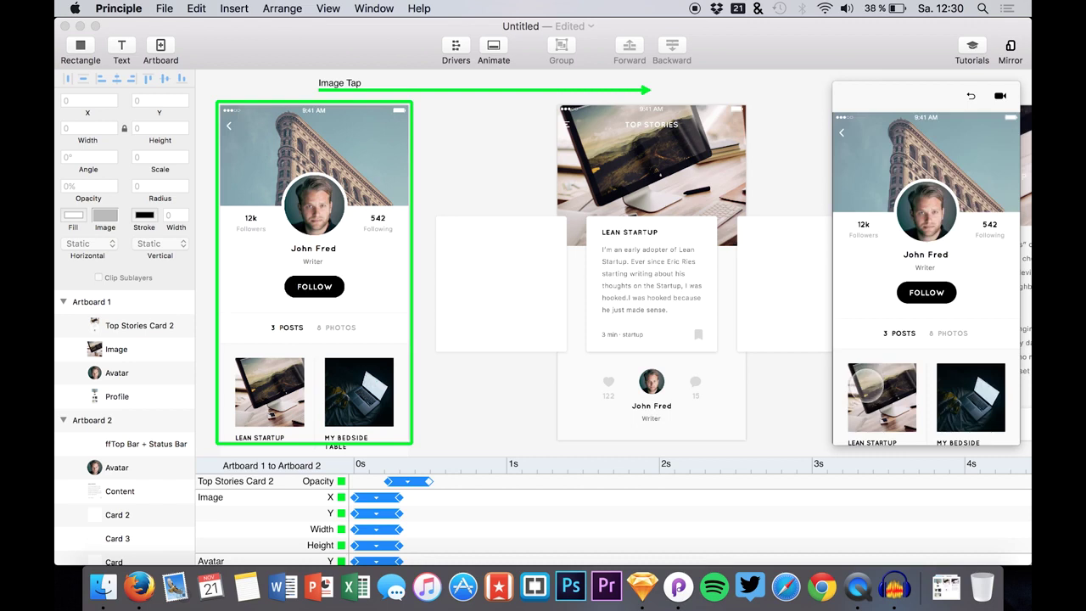
click(865, 383)
- Try shifting the Top Stories Card 2 opacity animation earlier to start at about 0.15 s, testing it twice in the preview
click(406, 481)
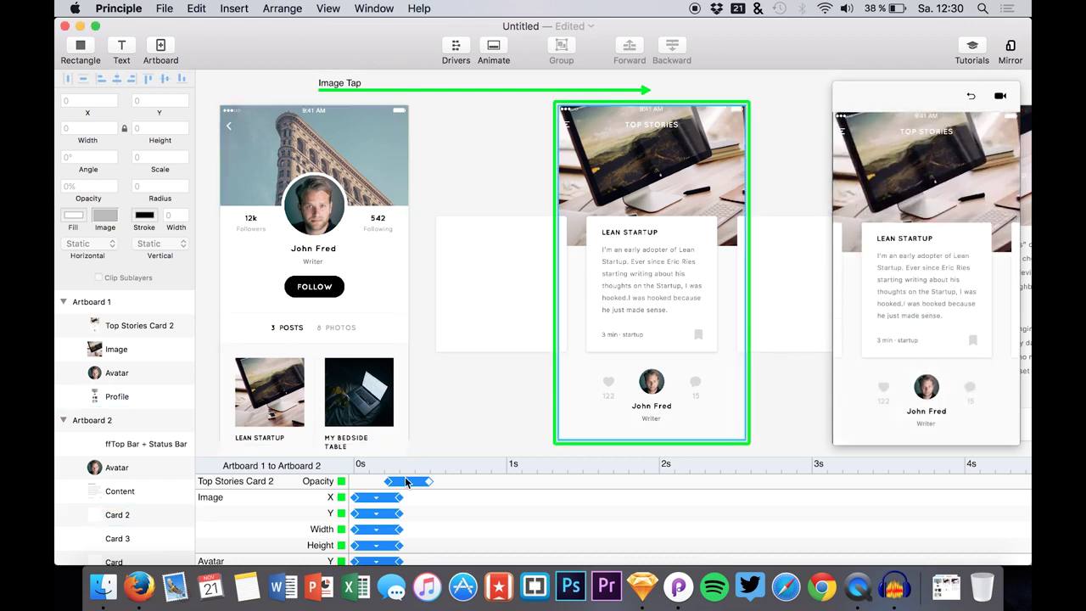
drag(403, 481, 399, 480)
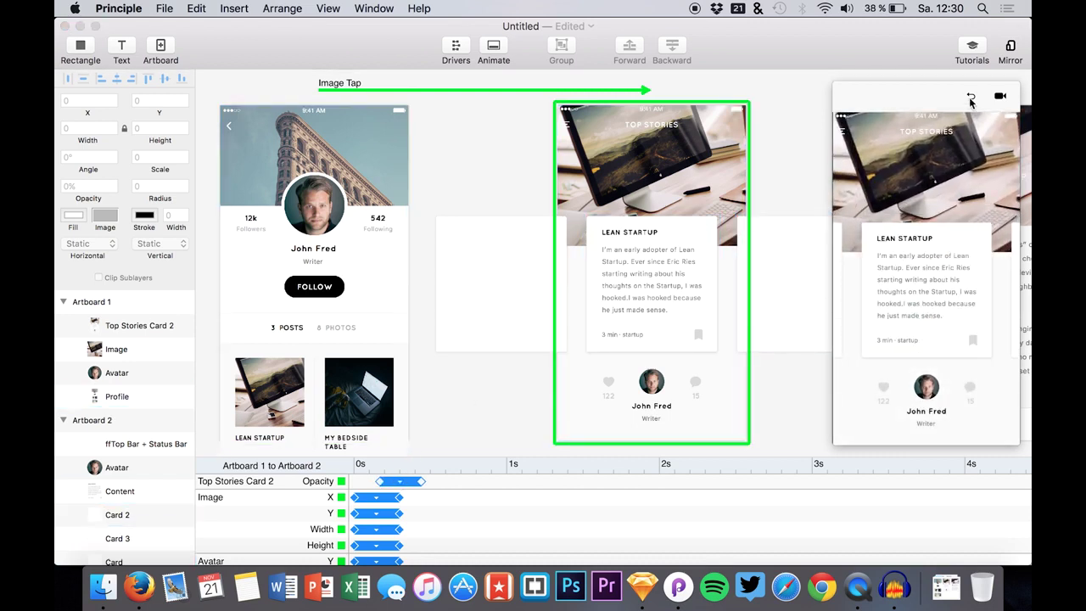
click(968, 100)
click(882, 383)
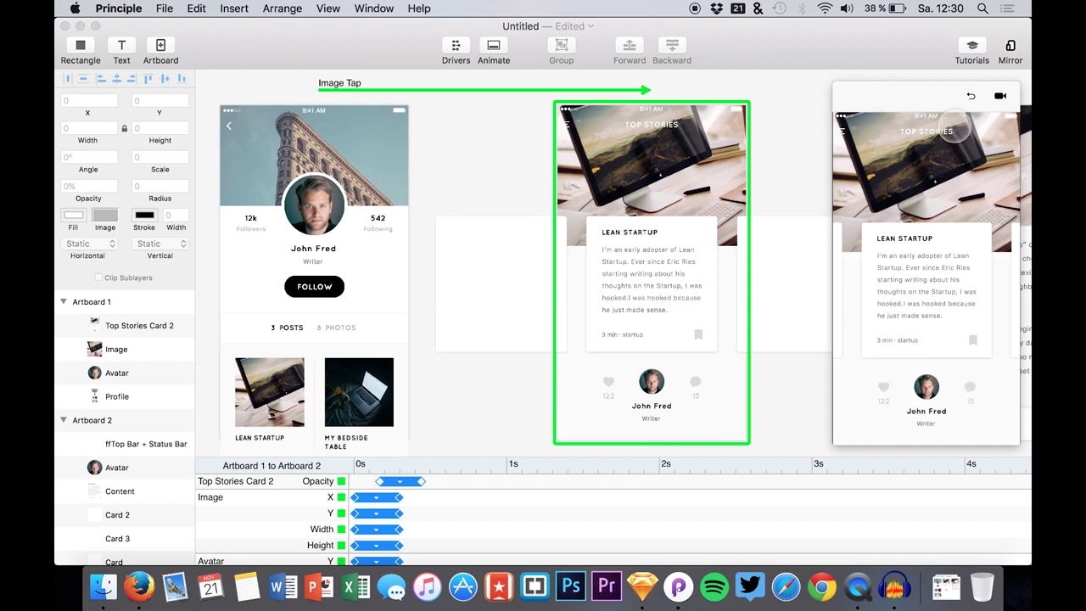
click(969, 97)
click(853, 414)
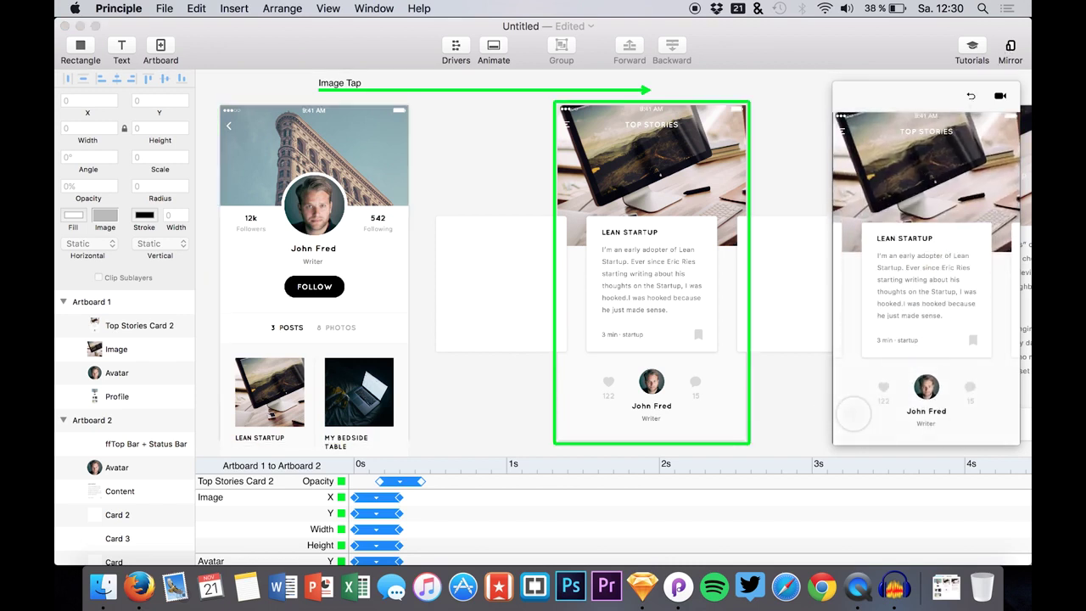
- Move the Top Stories Card 2 opacity animation to run from about 0.2 to 0.5 s and test the transition
click(386, 481)
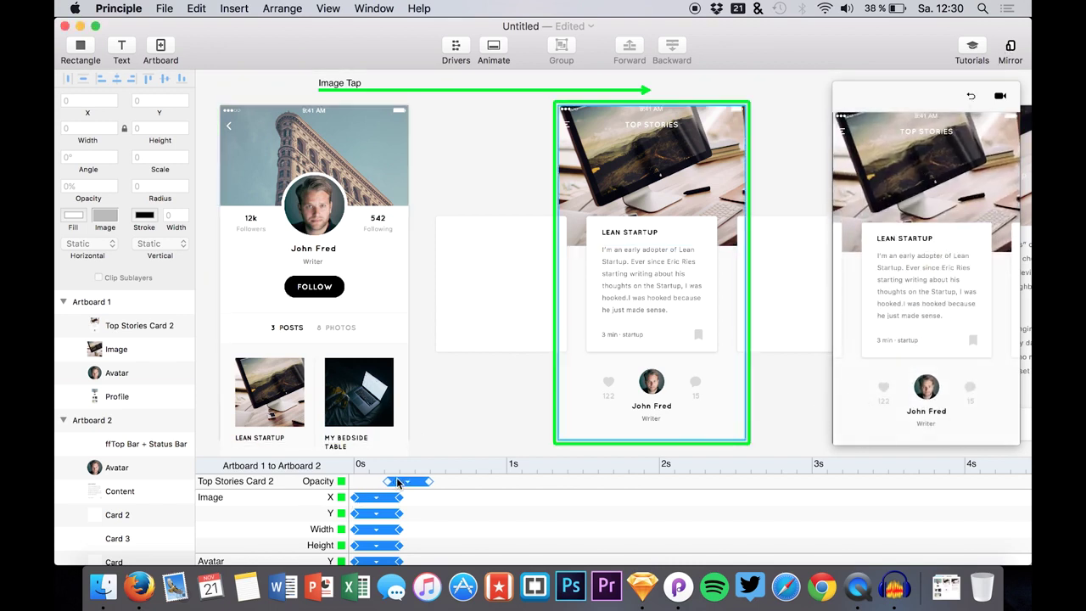
click(971, 100)
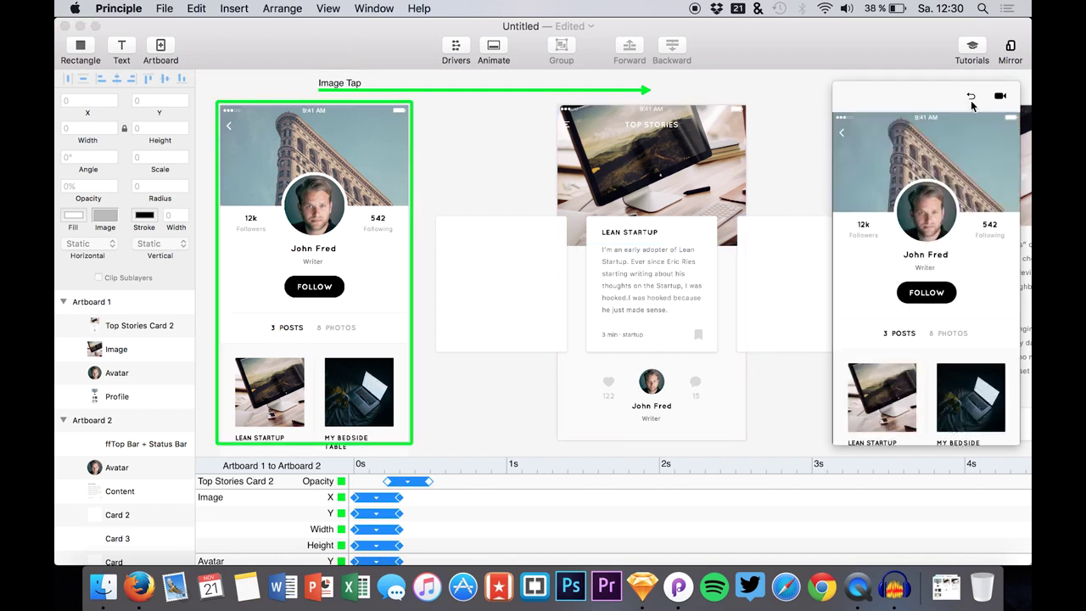
click(856, 407)
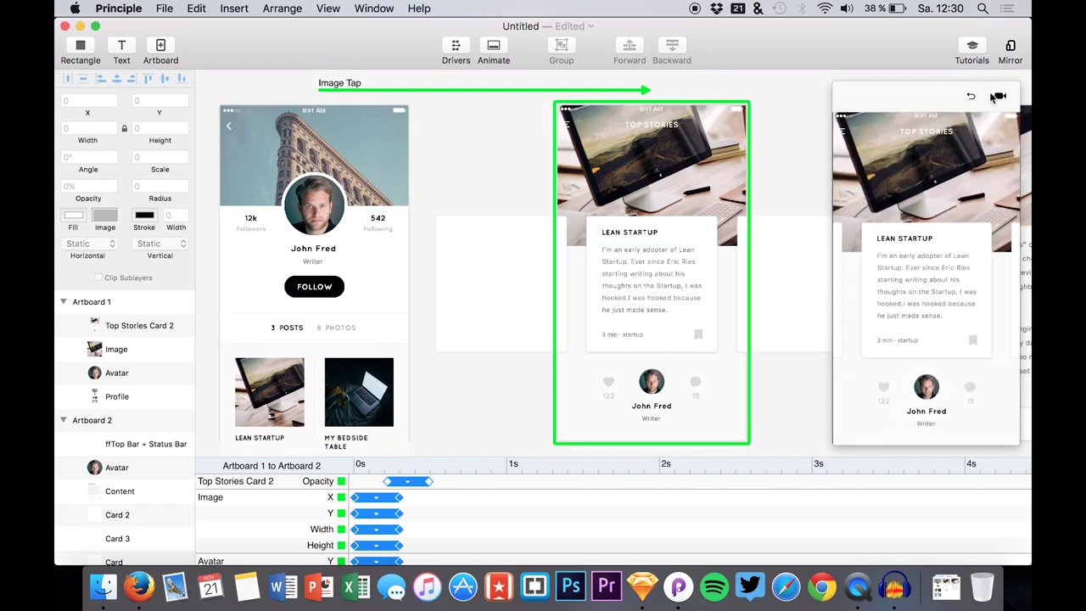
click(977, 100)
click(880, 408)
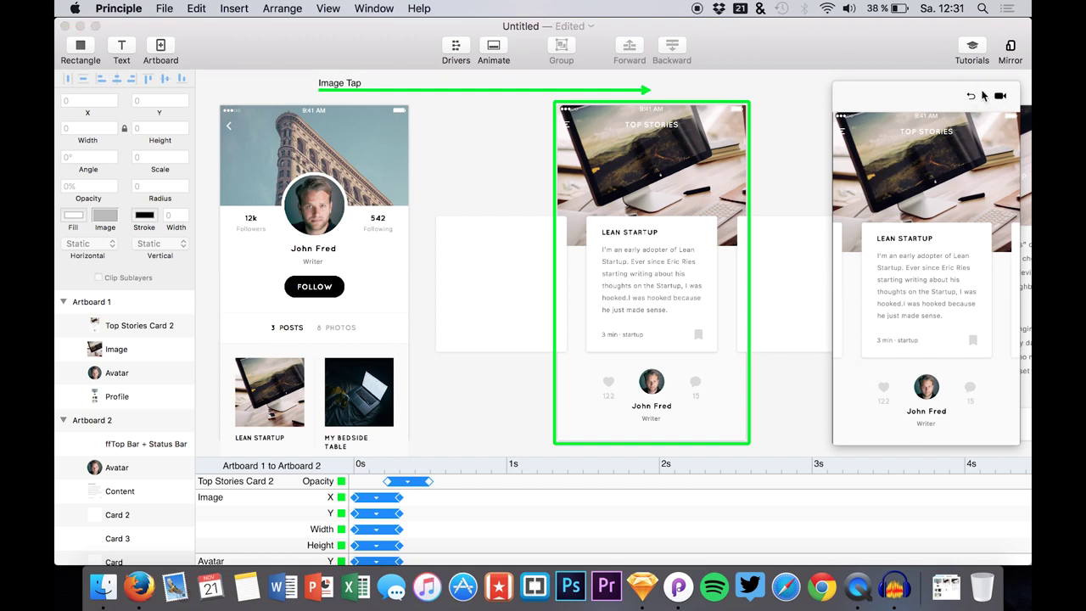
- Replay the Image Tap transition repeatedly in the preview to examine the delayed fade-in, restarting the prototype before each run
click(972, 97)
click(891, 373)
click(973, 97)
click(885, 376)
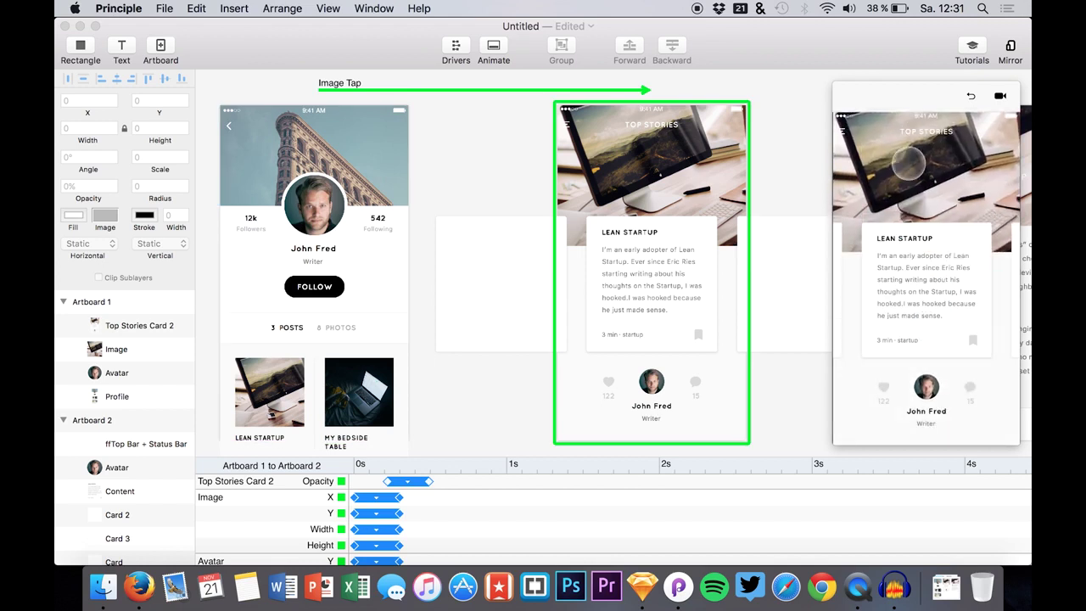
click(972, 96)
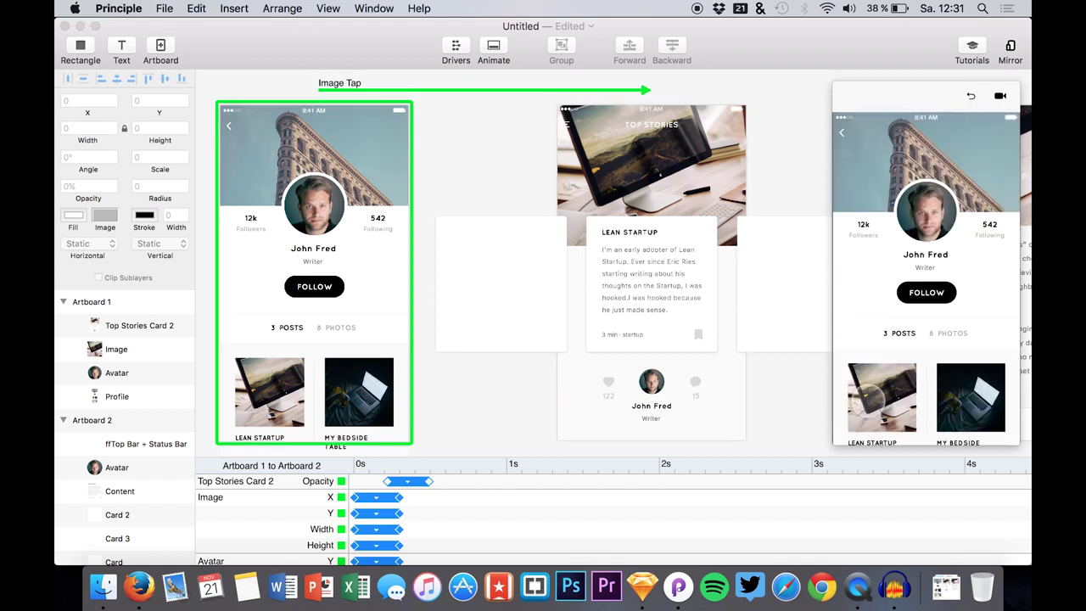
click(862, 377)
click(972, 97)
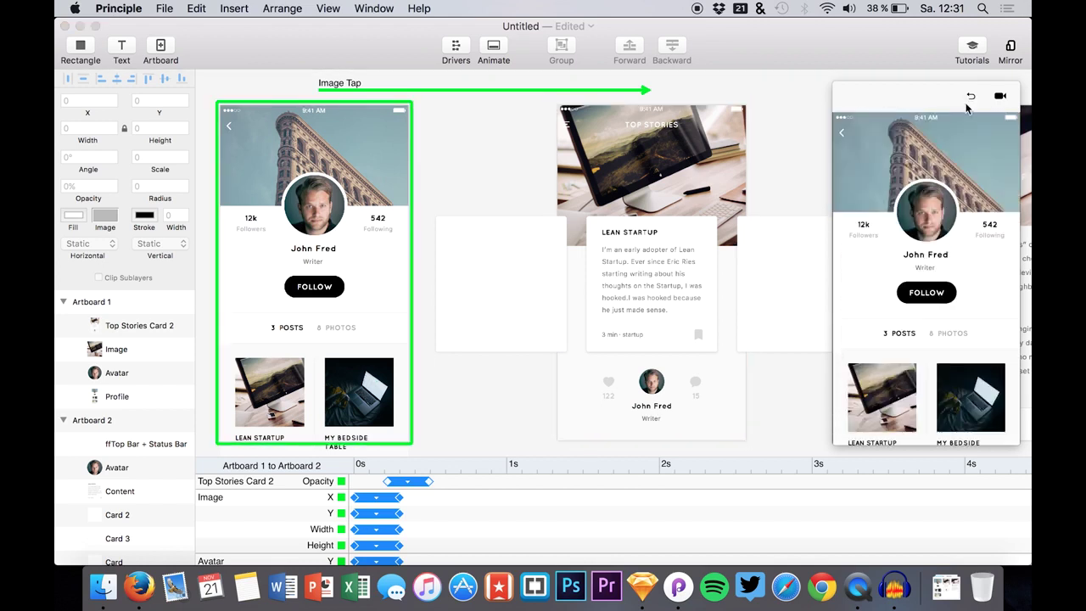
click(874, 377)
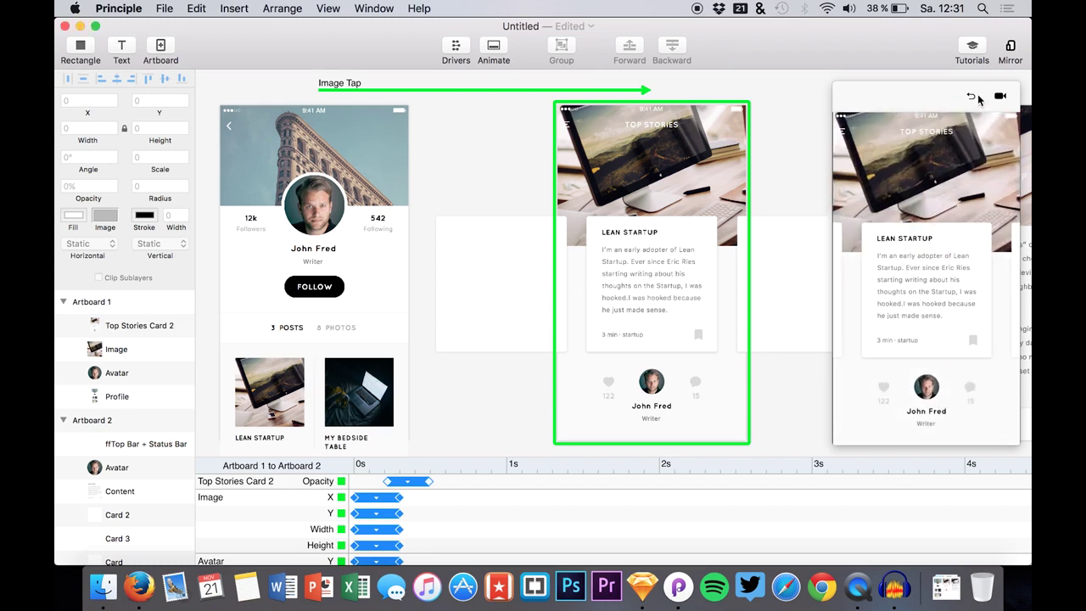
click(971, 96)
click(872, 386)
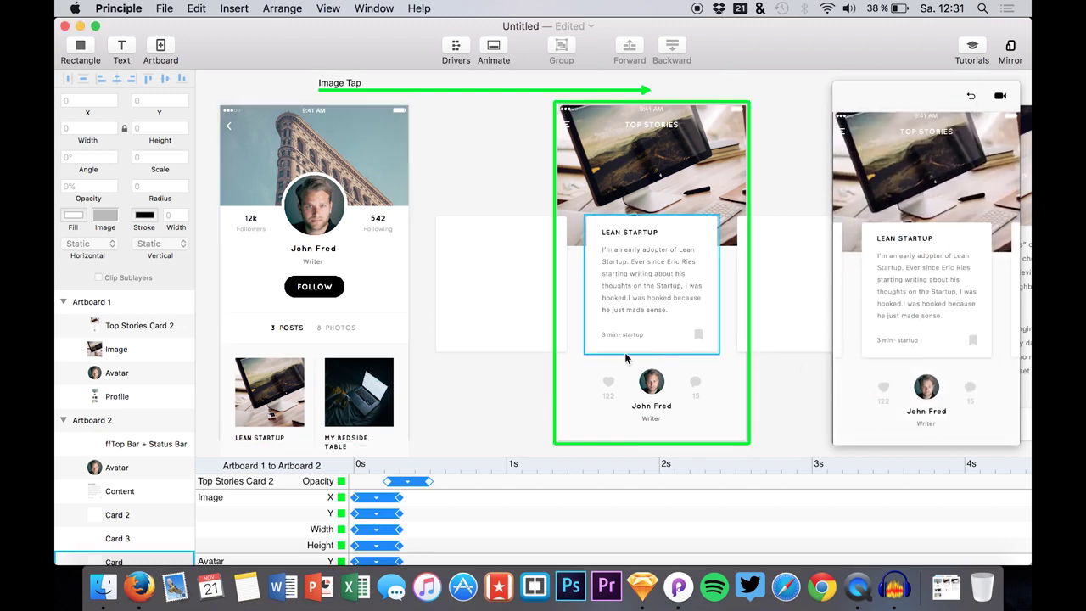
- Add a Tap transition from the Content layer in Artboard 2 to the Lean Startup detail artboard
scroll(624, 353, right, 3)
scroll(625, 357, right, 5)
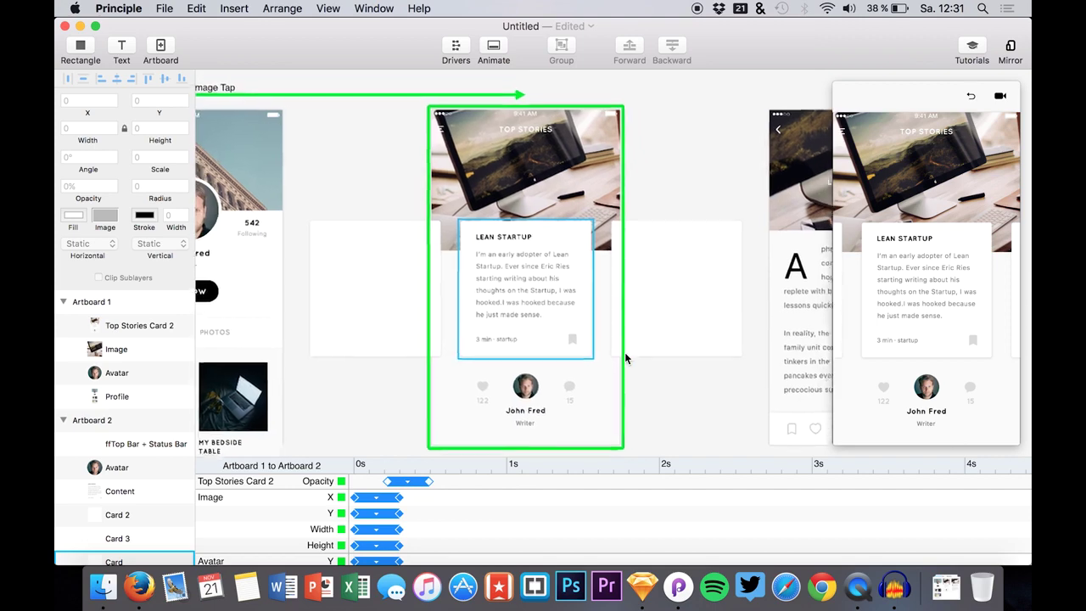
scroll(624, 358, left, 4)
scroll(624, 358, right, 8)
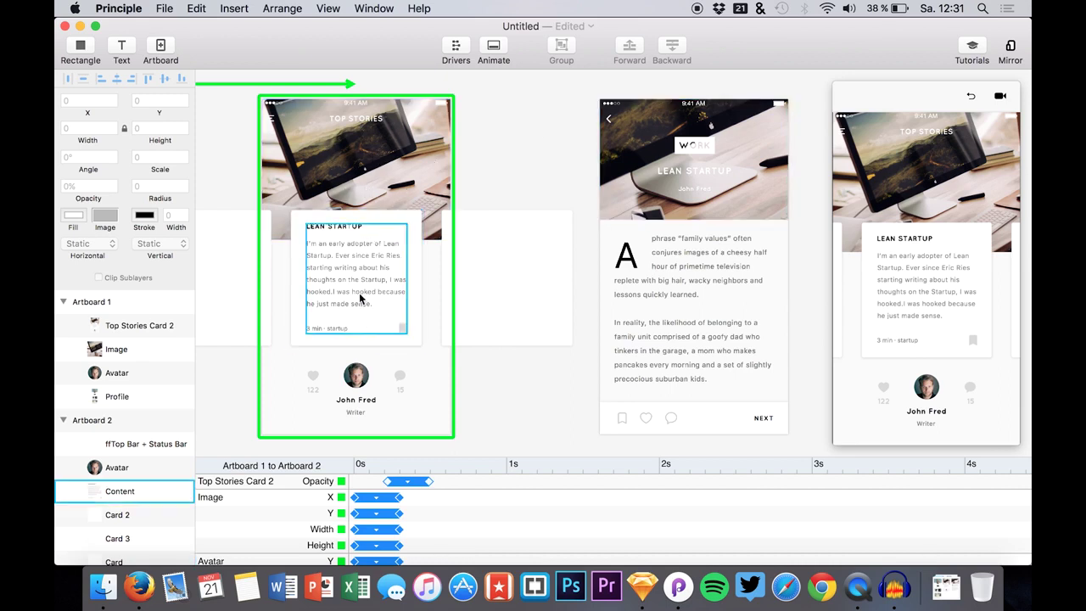
click(104, 497)
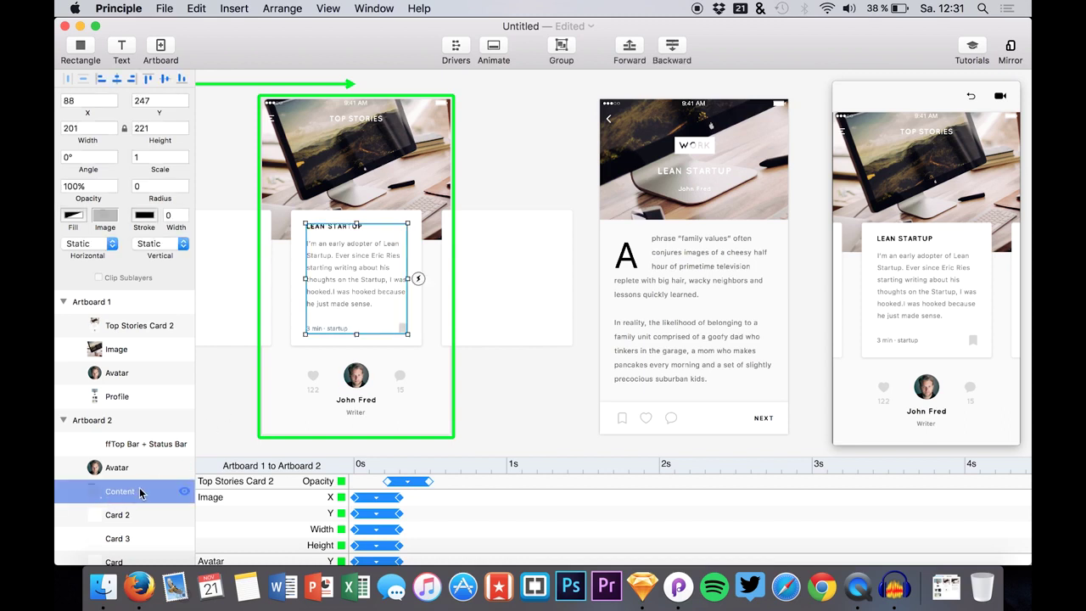
click(418, 278)
drag(434, 218, 687, 212)
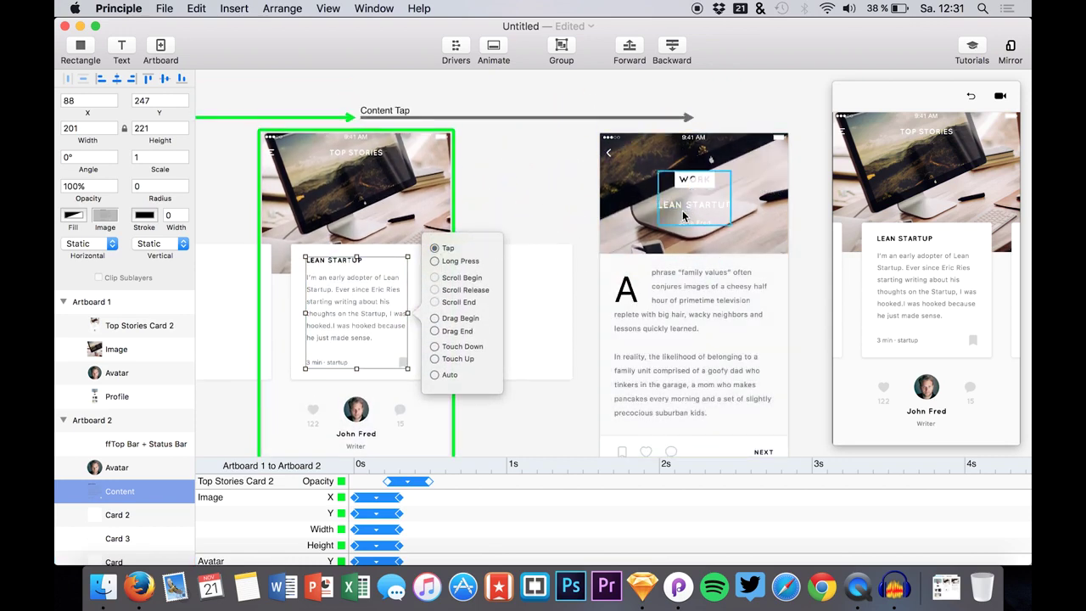
- Rename the Cover layer in Artboard 3 as Image to match the image layer in Artboard 2
scroll(574, 274, down, 3)
scroll(575, 274, left, 2)
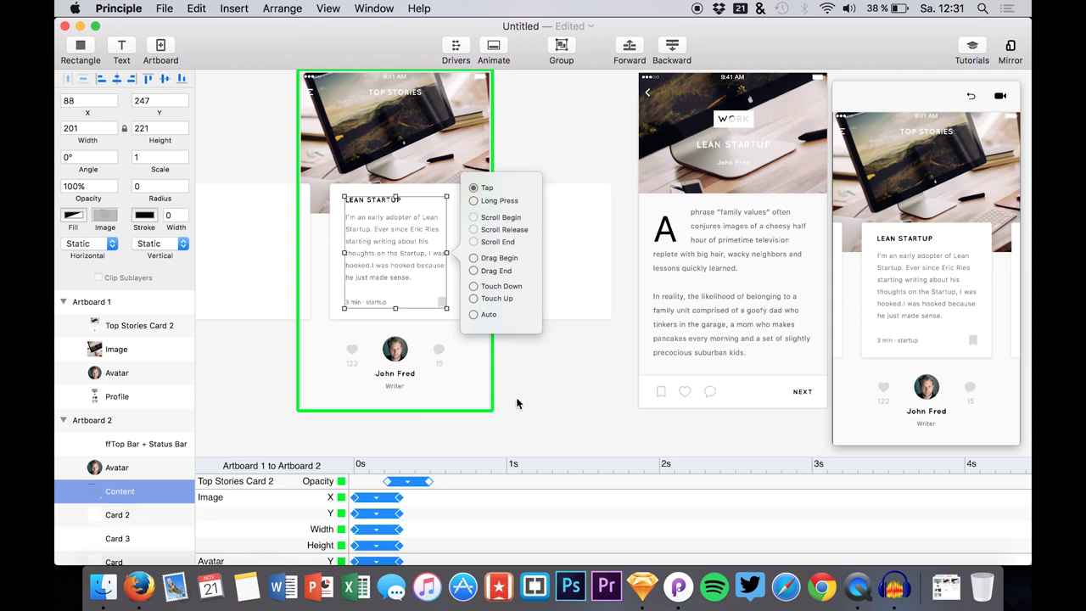
scroll(104, 461, down, 3)
click(116, 496)
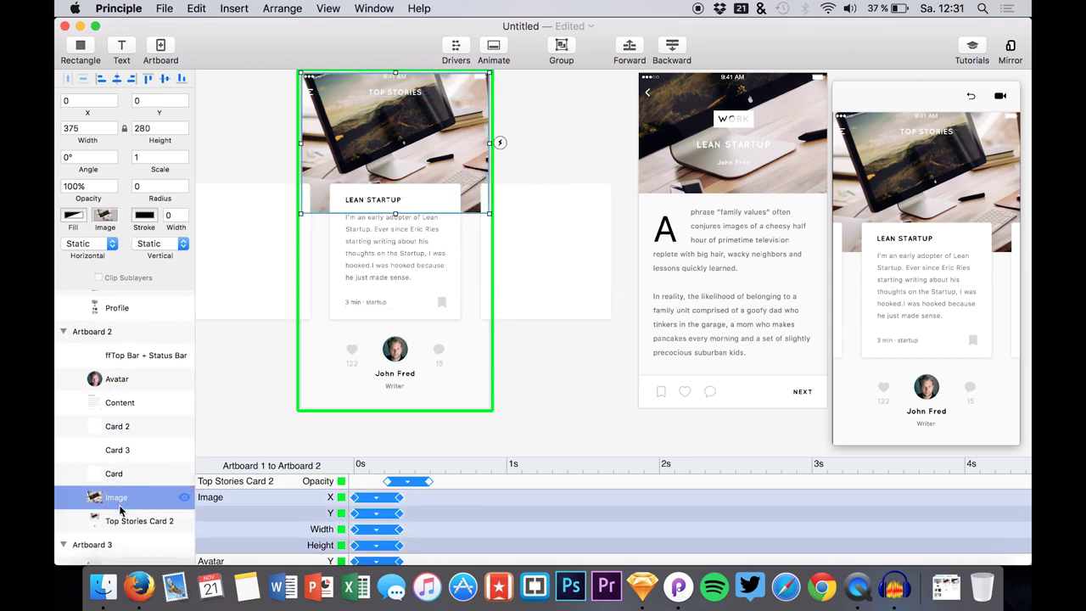
scroll(119, 509, down, 4)
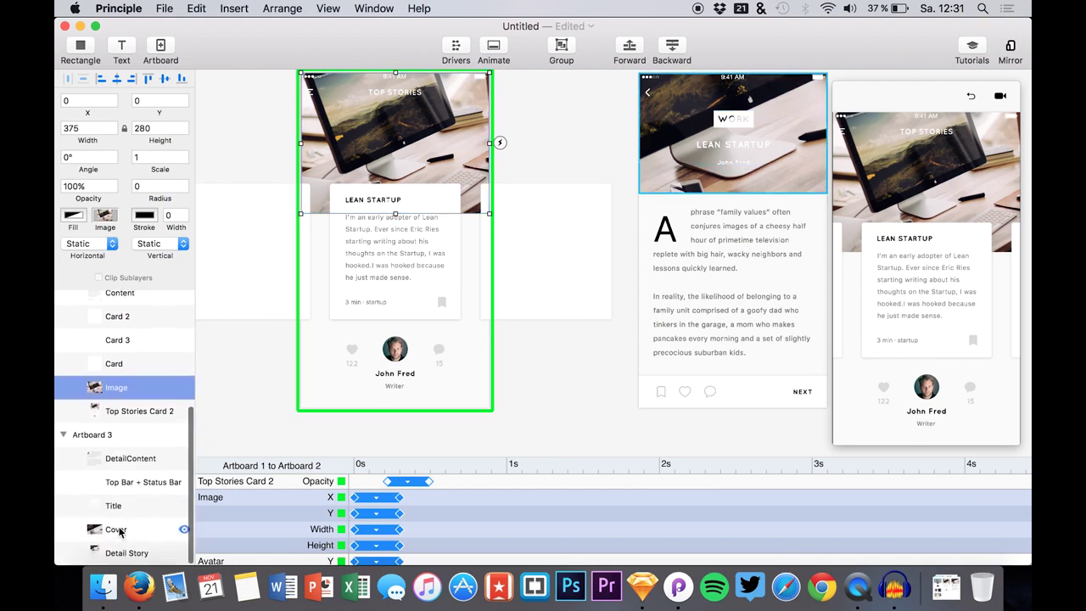
double_click(120, 531)
text(Imag)
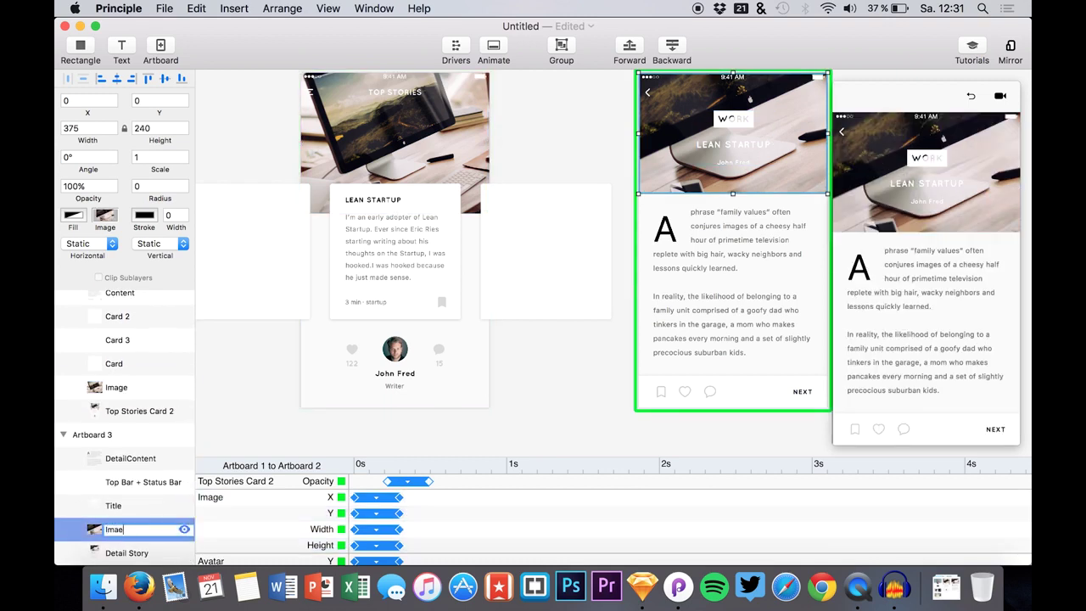
text(e)
key(Return)
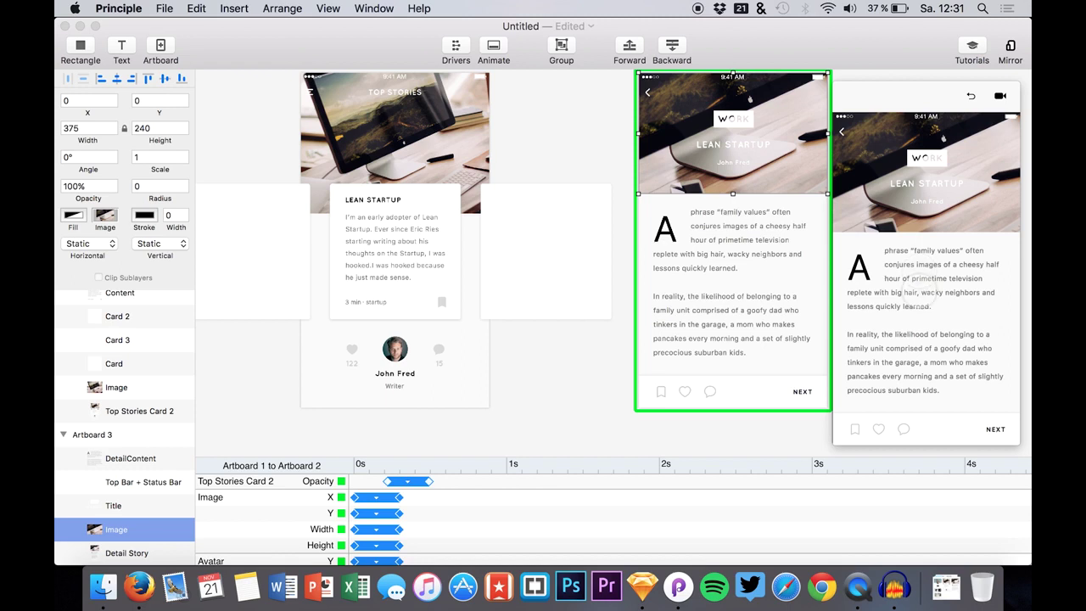
- Replay the prototype in the preview from the profile through Top Stories to the Lean Startup detail to examine the image transition
click(970, 98)
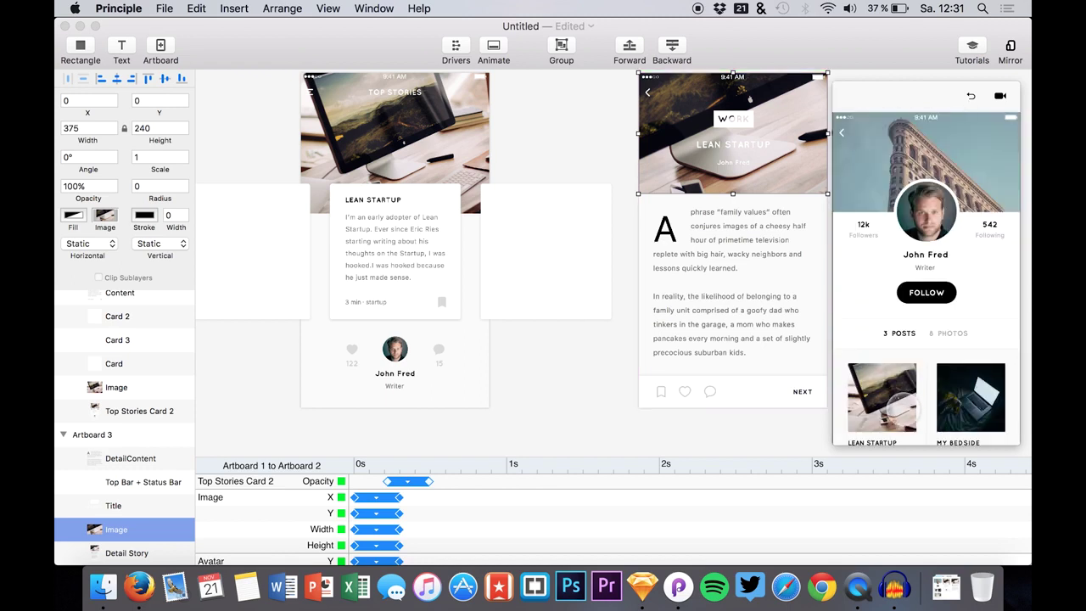
click(902, 407)
click(920, 312)
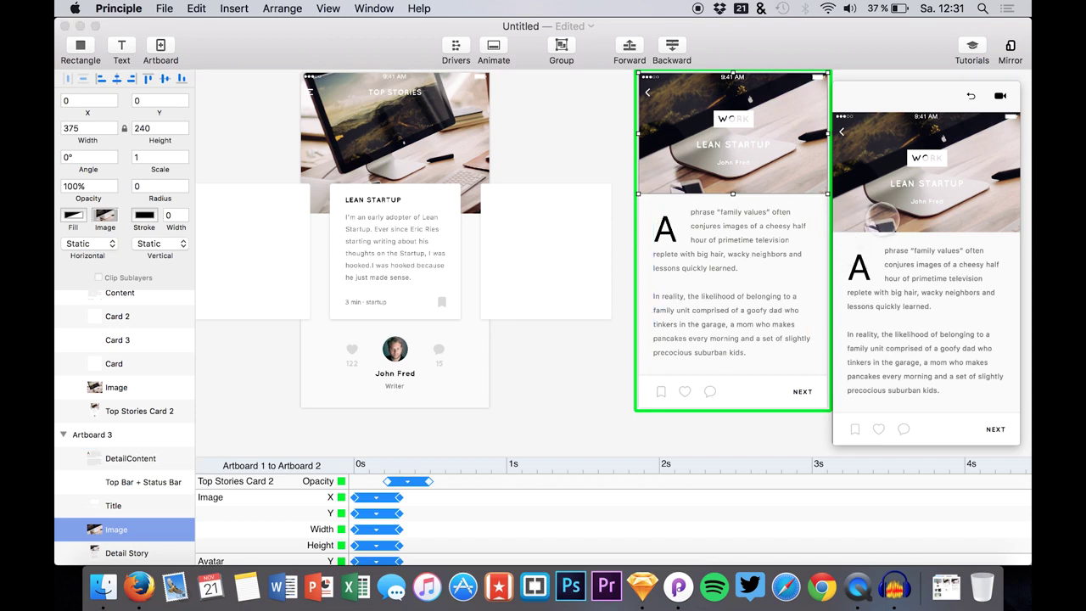
scroll(771, 299, right, 4)
scroll(771, 299, up, 1)
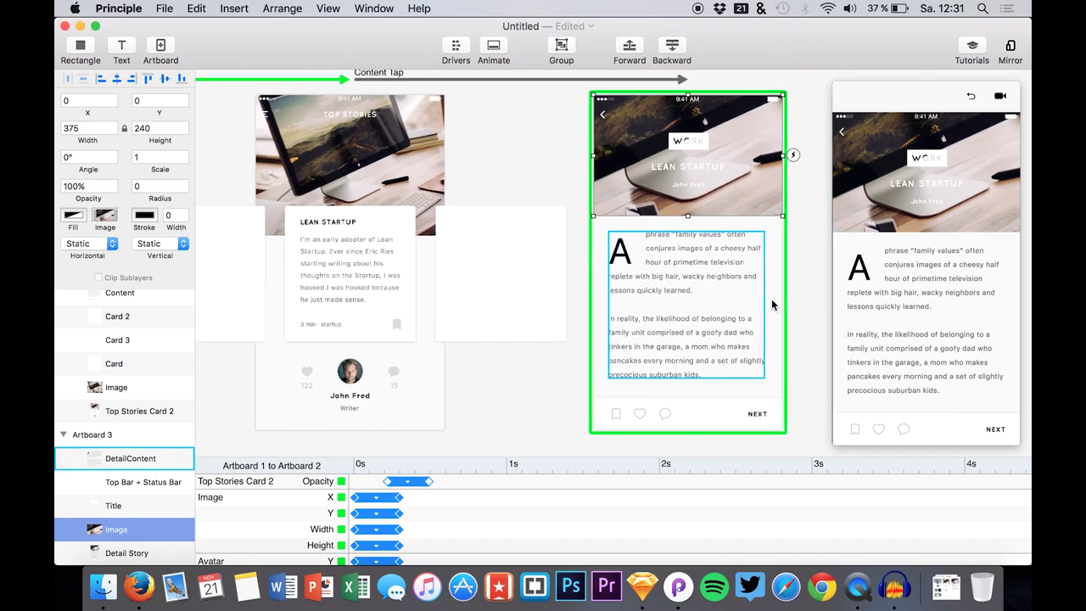
scroll(771, 306, down, 1)
scroll(772, 305, left, 1)
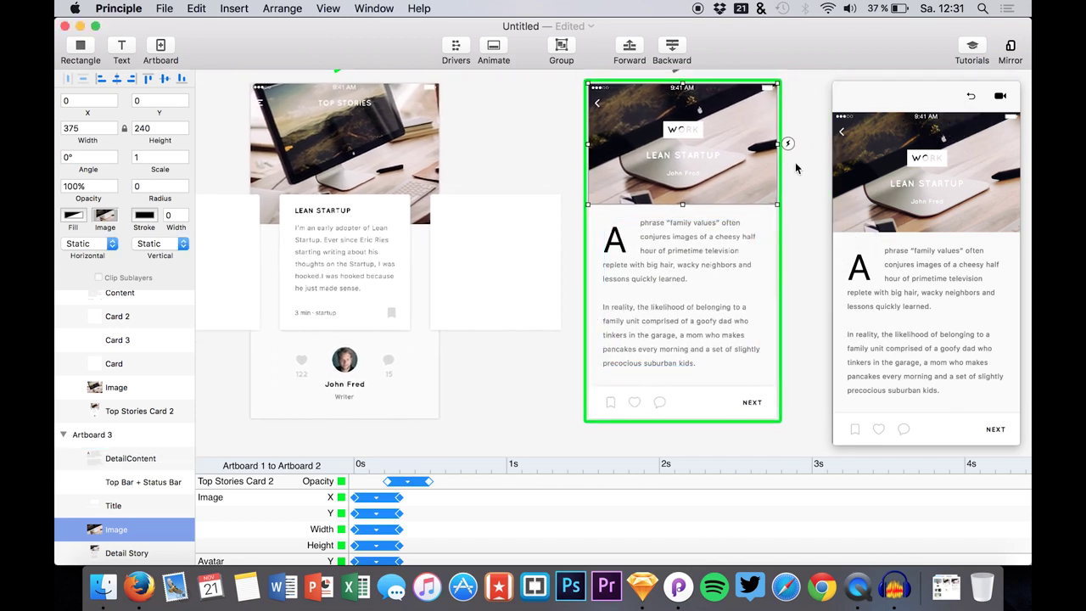
click(971, 98)
click(972, 98)
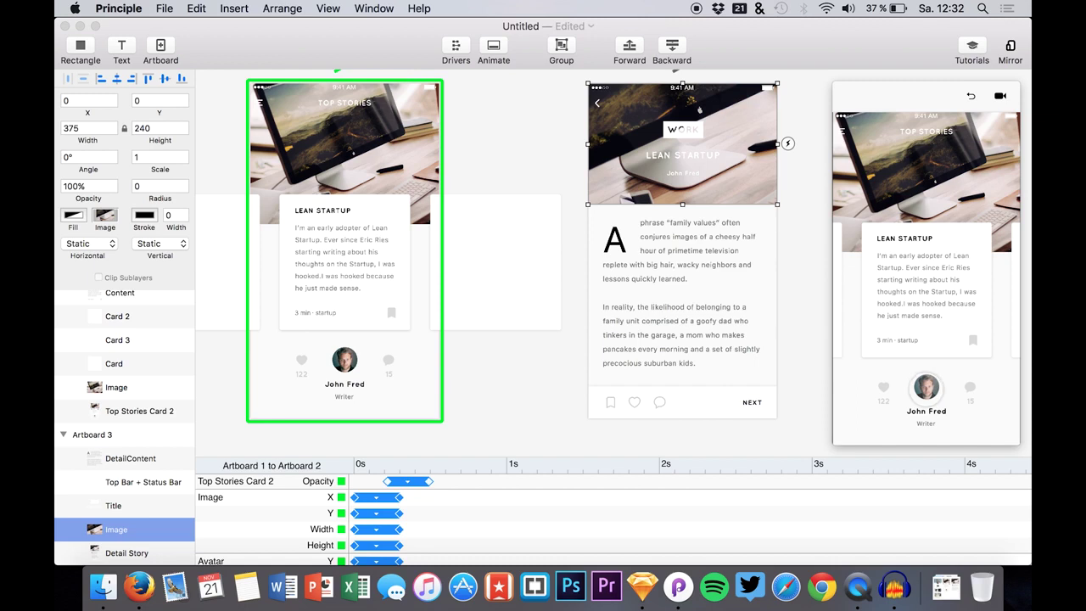
- Add a Tap transition from the Top Bar + Status Bar layer in Artboard 3 back to the Top Stories artboard
click(575, 111)
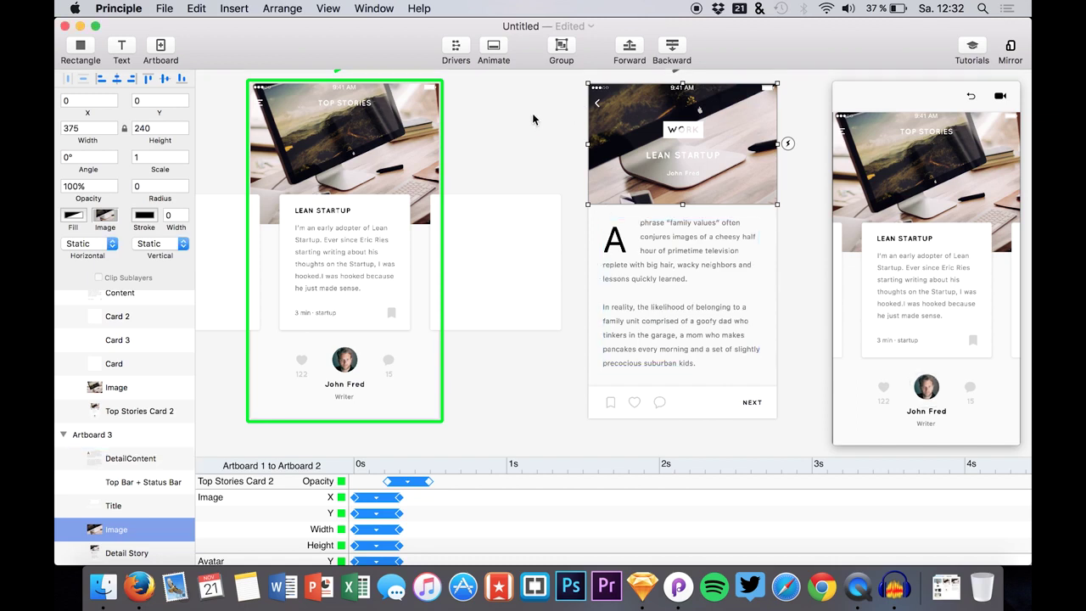
click(594, 102)
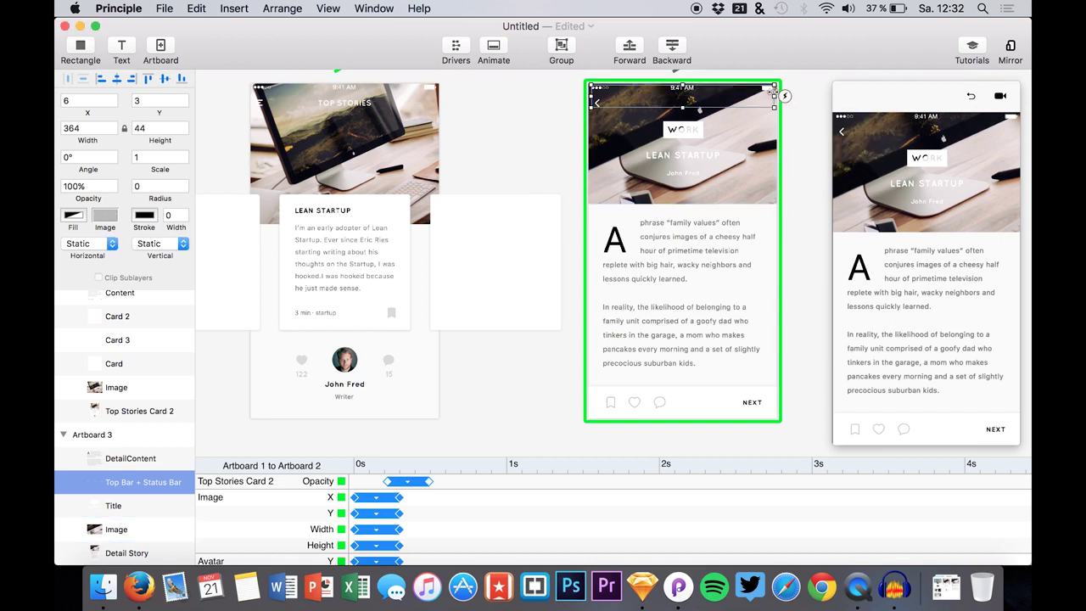
click(786, 101)
drag(803, 45, 381, 152)
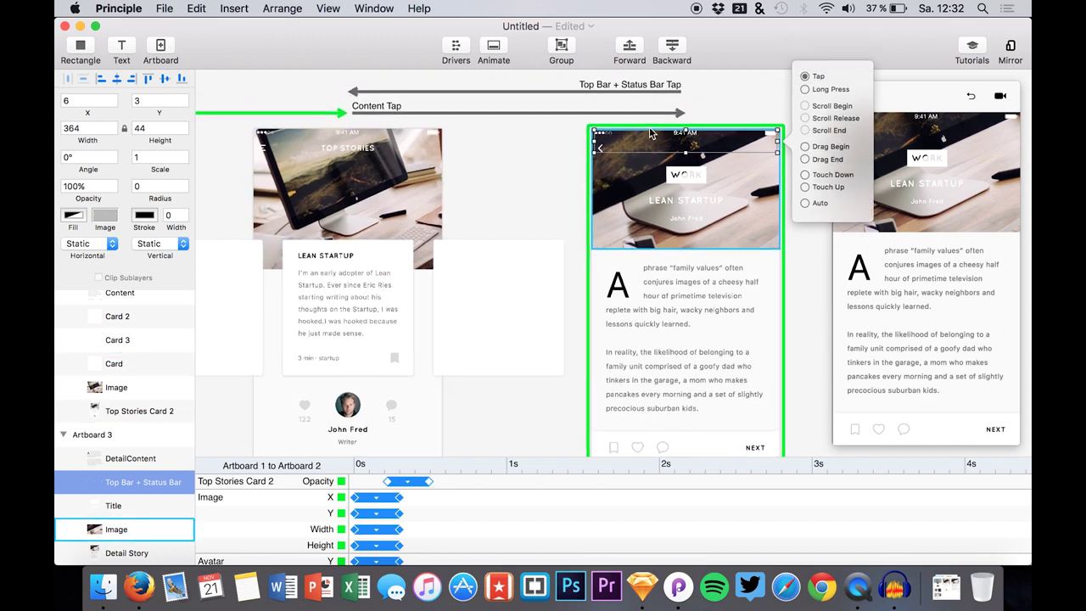
click(947, 102)
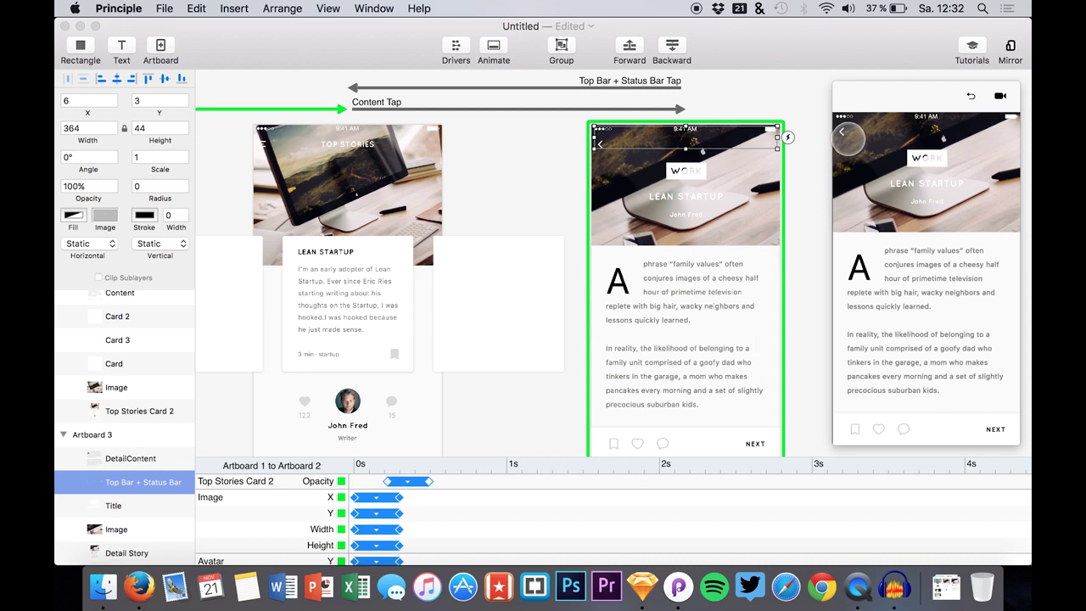
- Test the back transition in the preview by switching repeatedly between the detail and Top Stories screens, including one restart from the profile
click(847, 133)
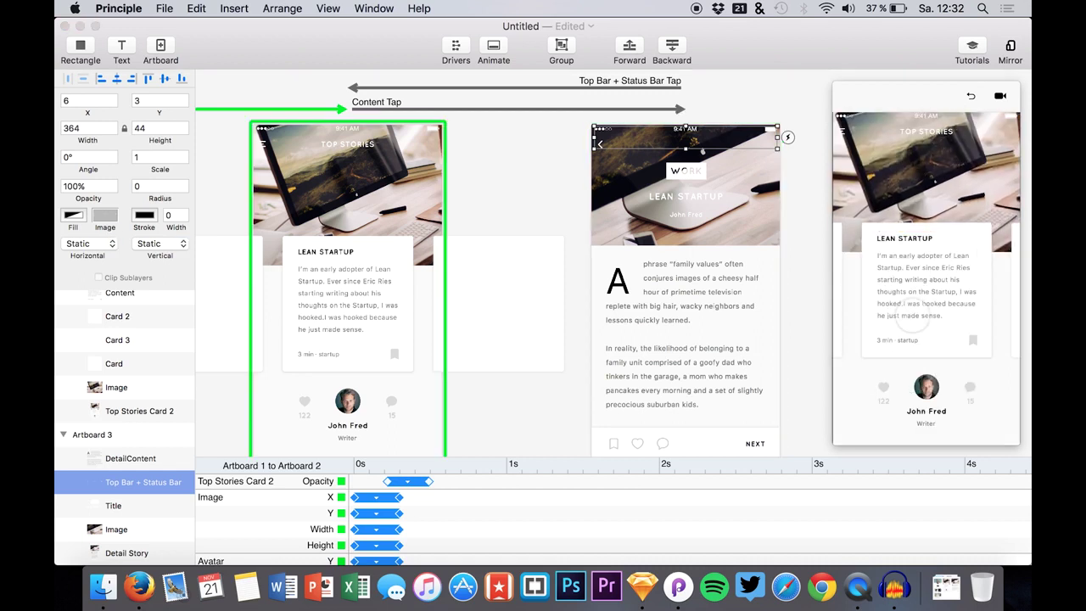
click(933, 299)
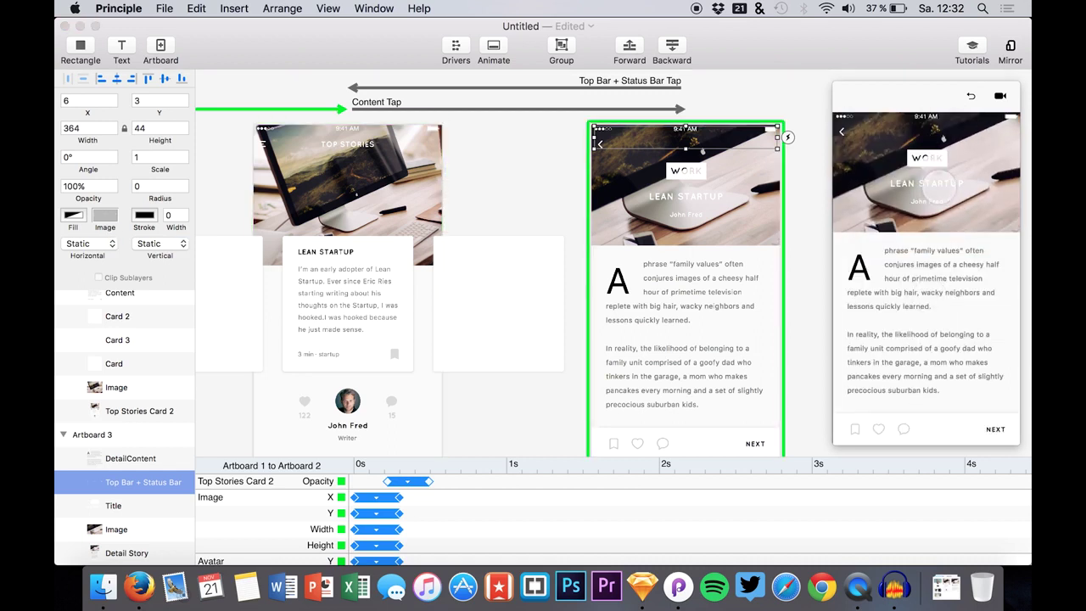
click(969, 98)
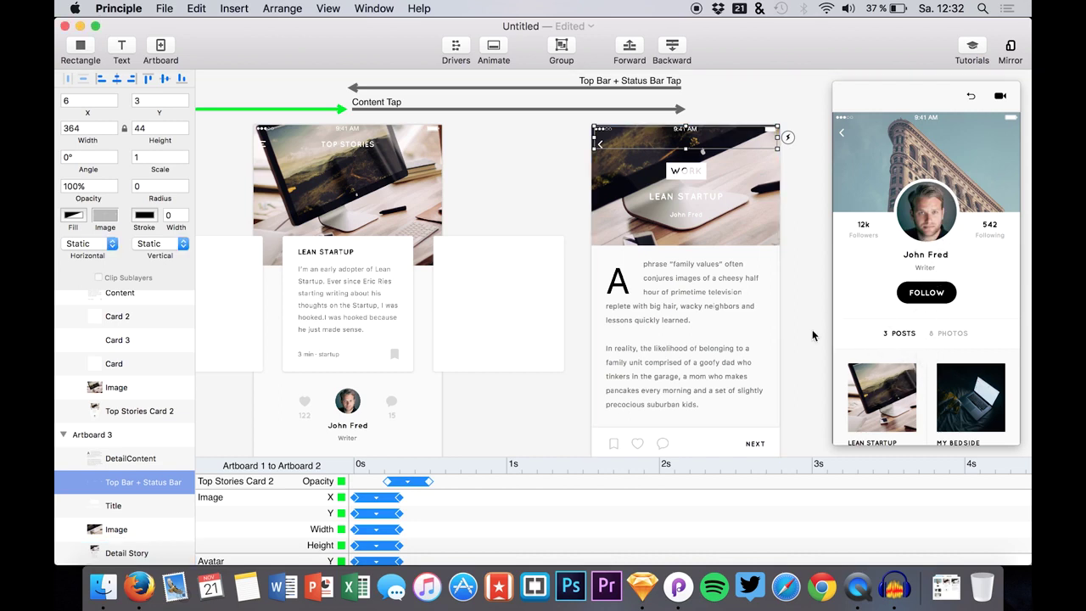
click(878, 392)
click(940, 172)
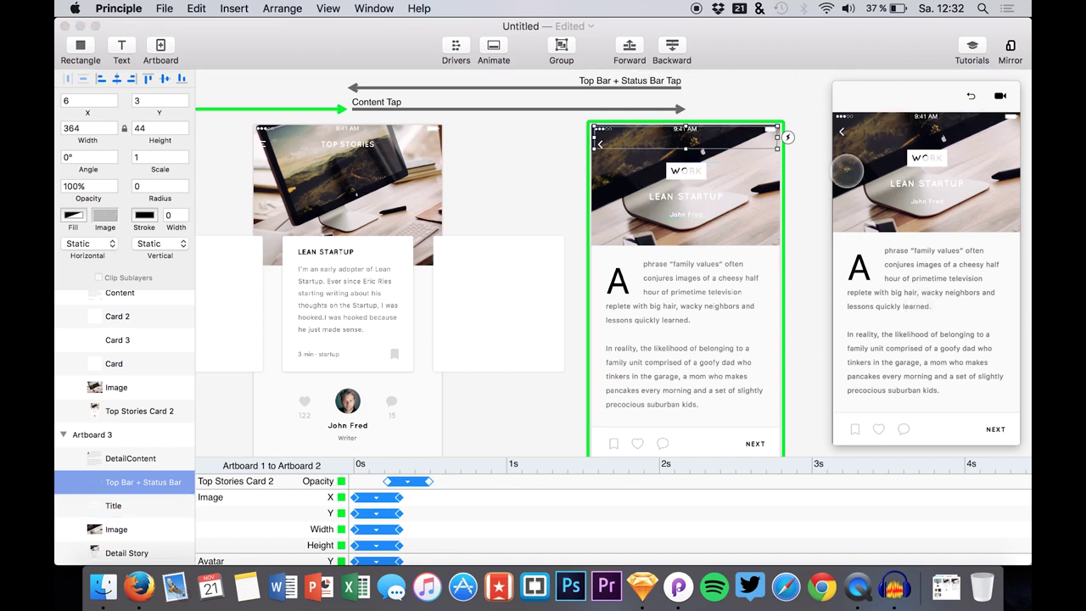
click(843, 132)
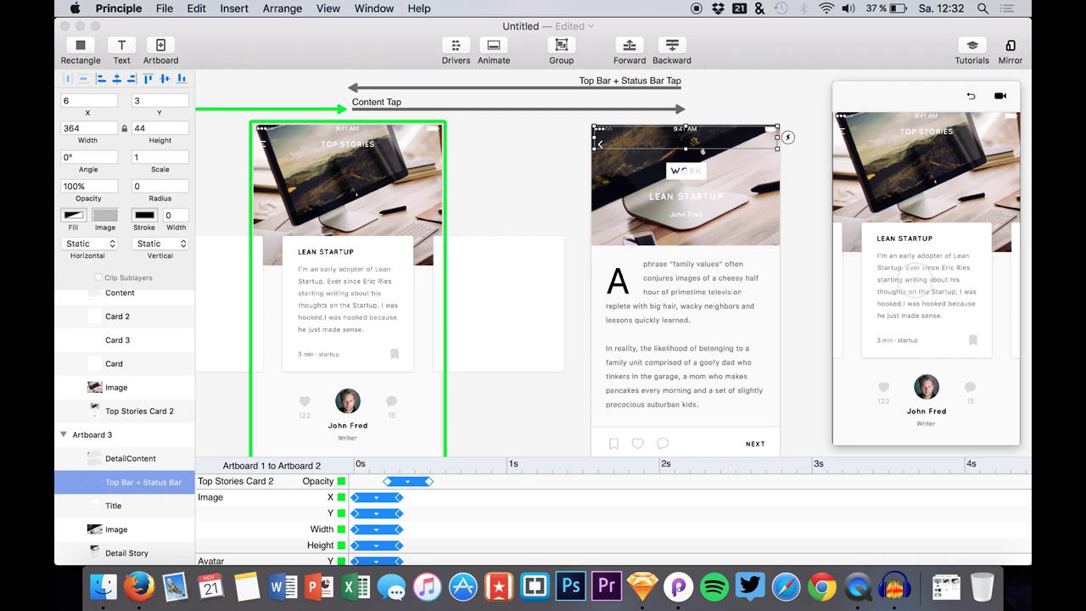
click(914, 269)
click(843, 132)
click(897, 259)
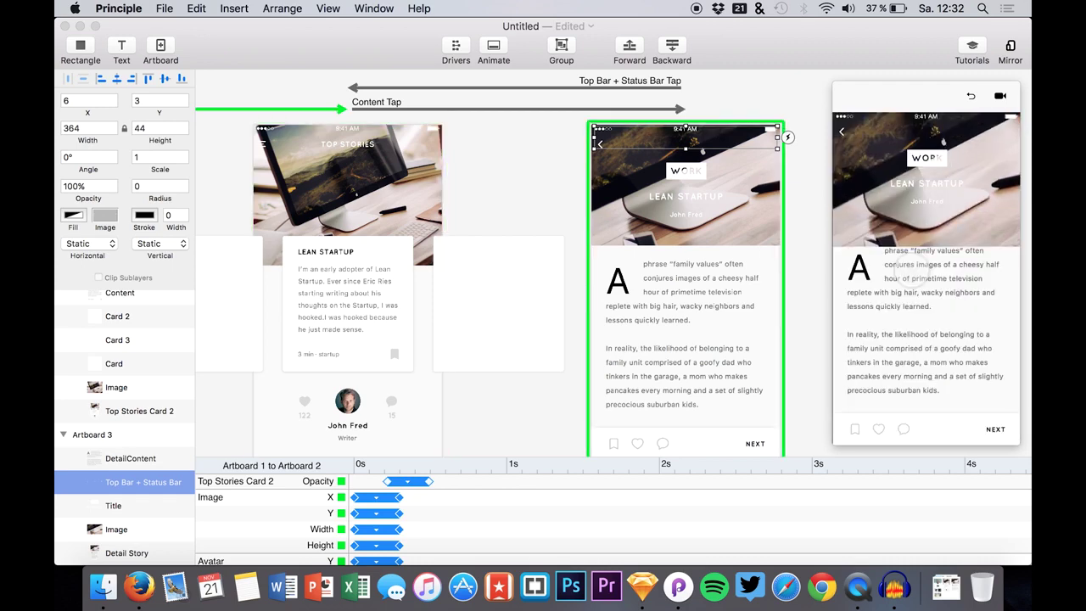
- Copy the Top Stories image into Artboard 3, enlarge it to 738 × 551 and place a duplicate at X -226, Y -201
click(116, 529)
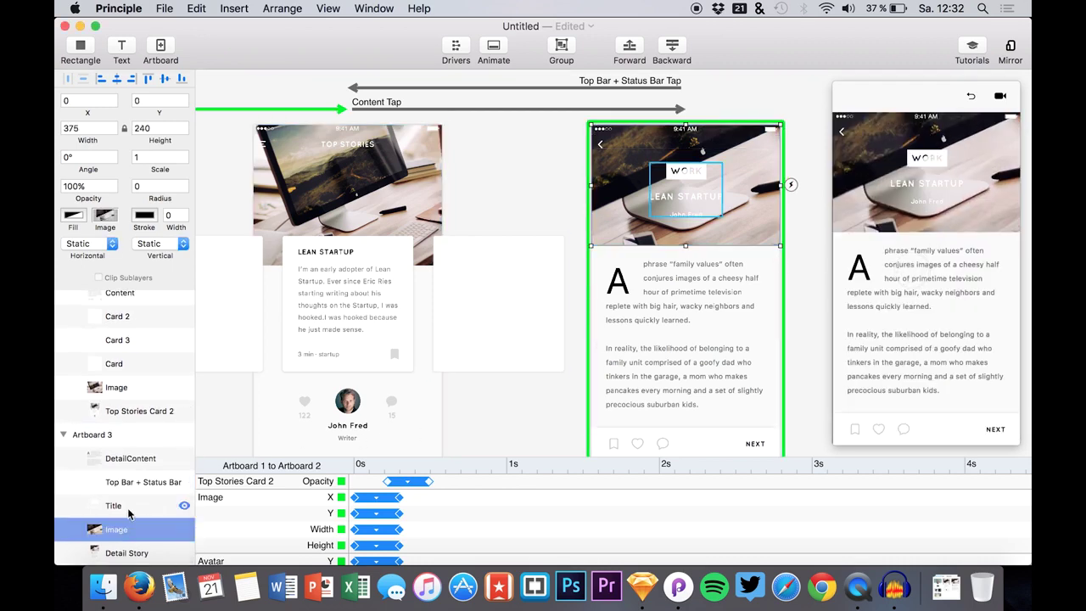
click(107, 390)
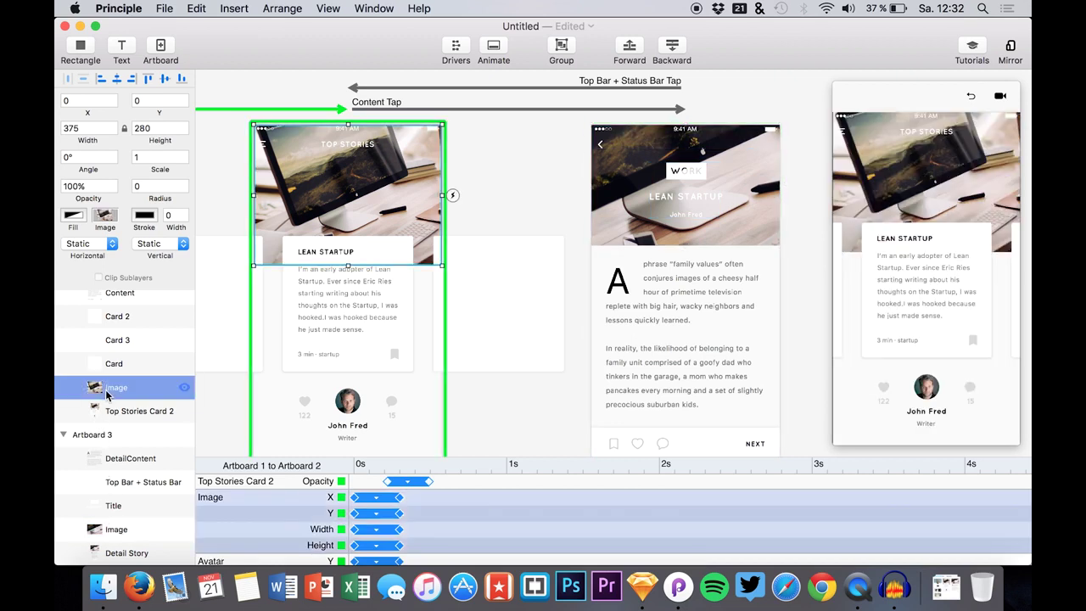
click(110, 527)
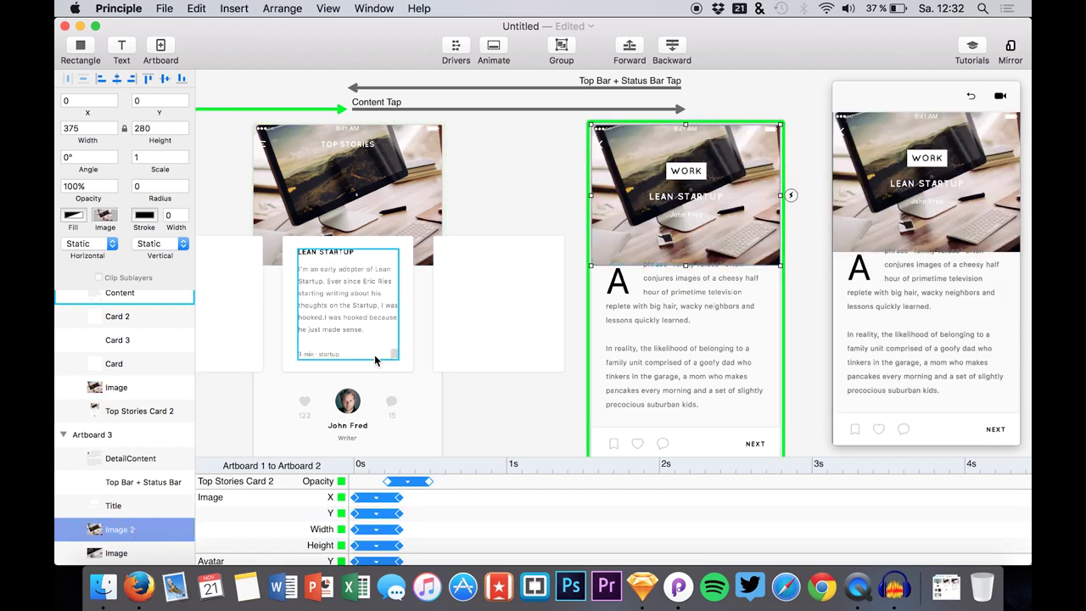
drag(590, 125, 566, 10)
alt+drag(534, 156, 605, 193)
- Play the Content Tap transition in the preview to check the enlarged image, and restart the prototype
click(968, 97)
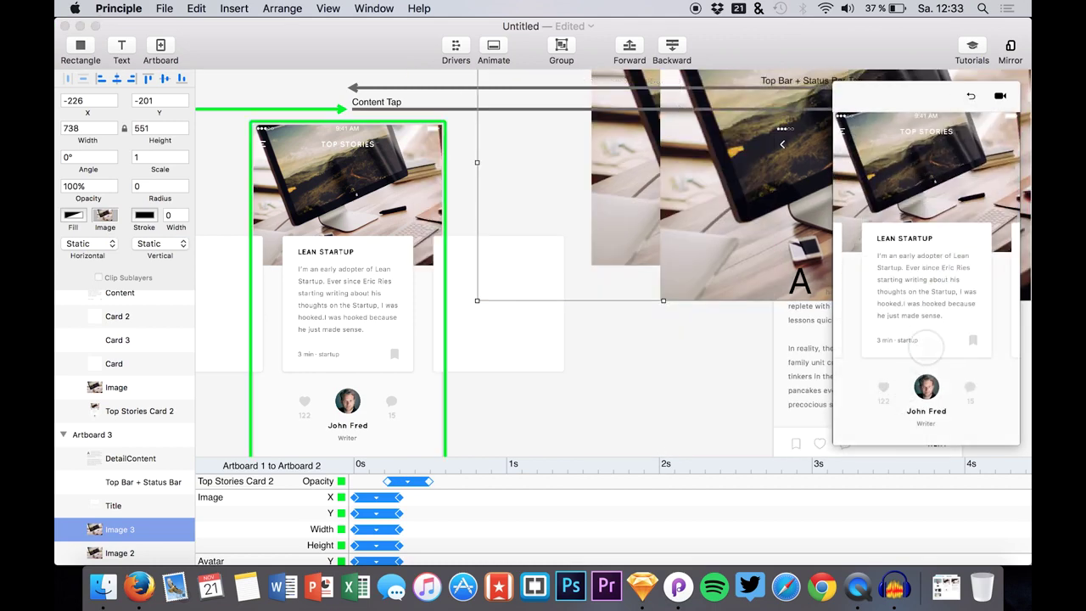
click(926, 279)
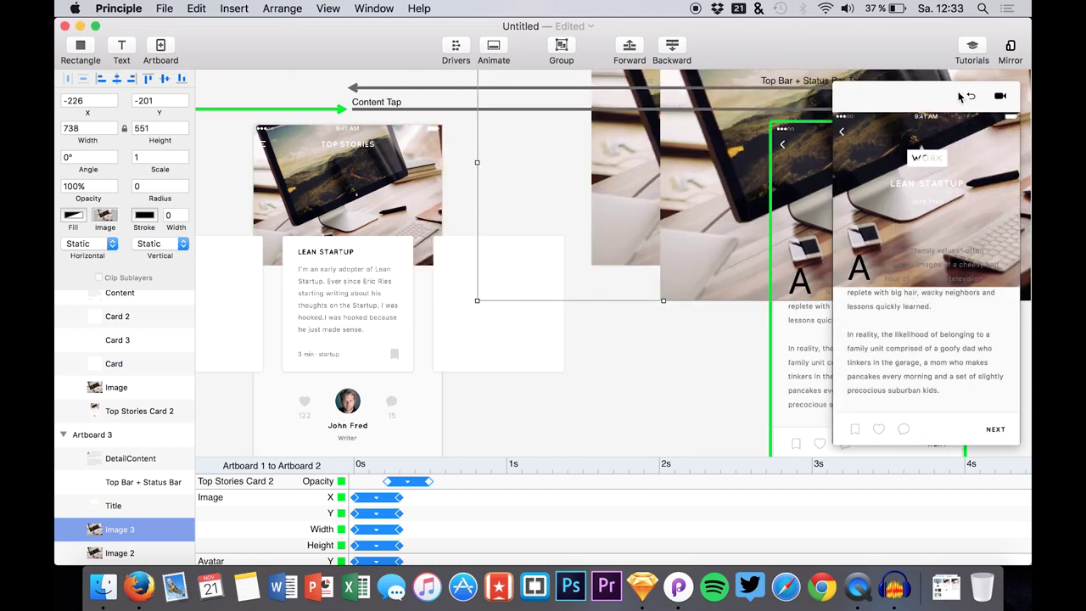
click(970, 98)
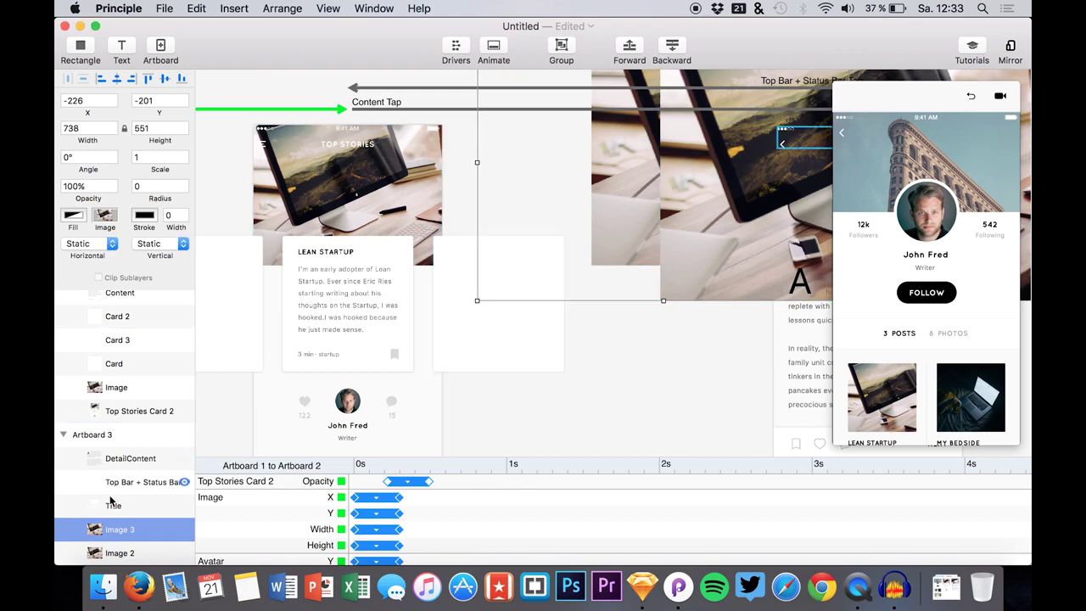
- In Artboard 3, rename the enlarged duplicate image as Image and the original 375 × 240 image as Image 3
double_click(123, 531)
scroll(133, 528, down, 2)
click(134, 484)
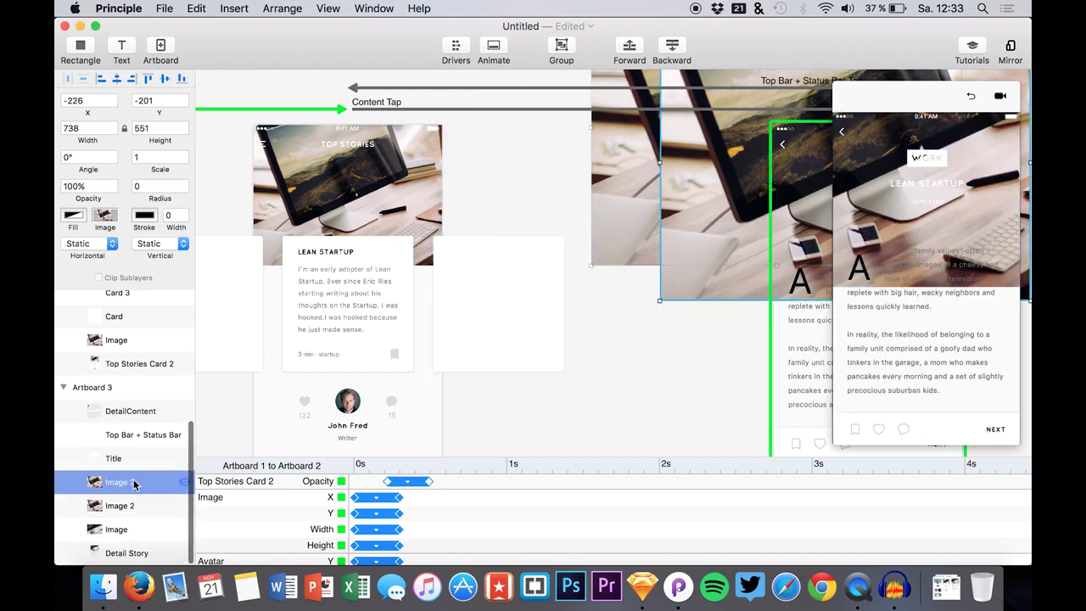
click(107, 528)
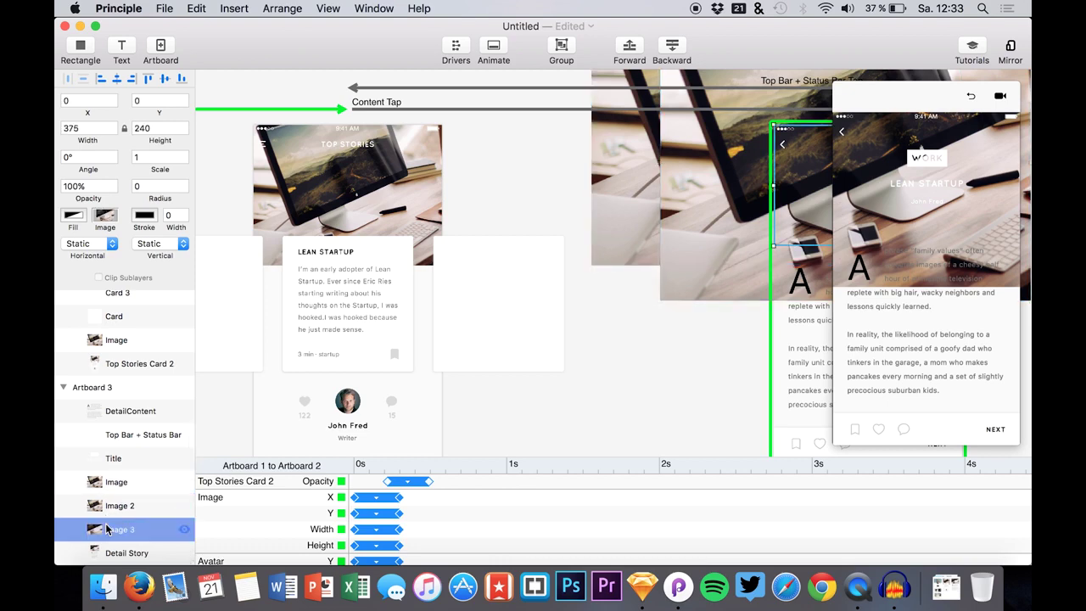
click(119, 482)
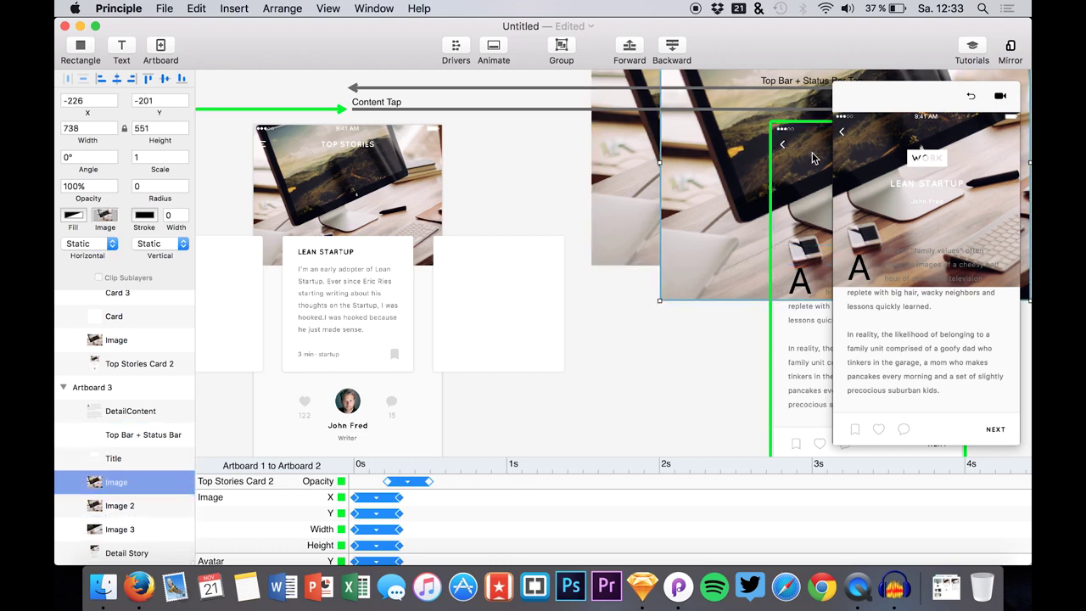
- Delete the extra Image 2 layer from Artboard 3, keeping the enlarged Image layer
scroll(667, 201, right, 4)
click(134, 512)
key(BackSpace)
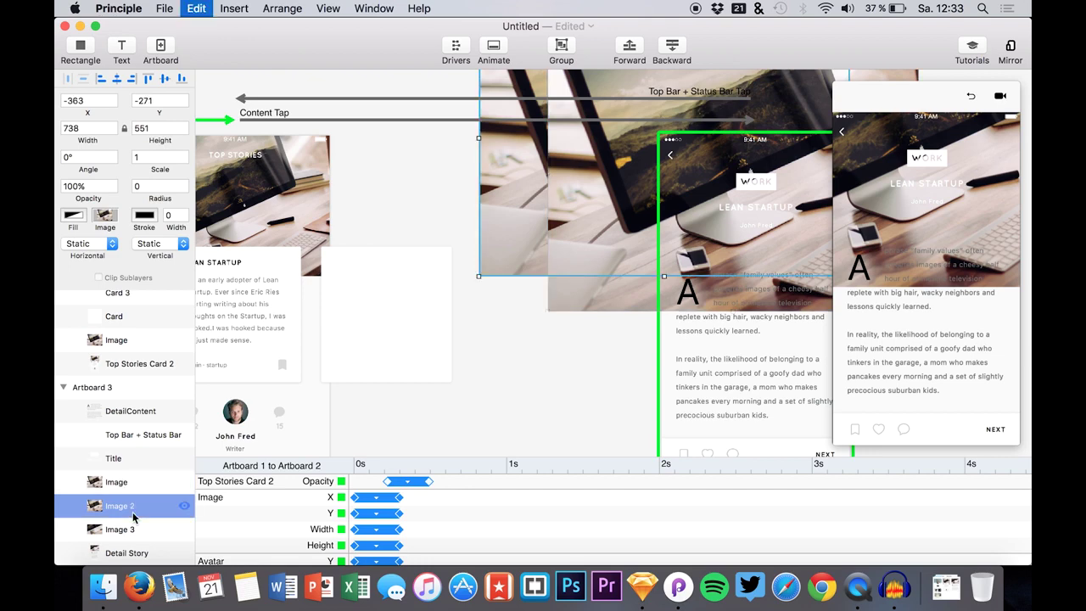
click(120, 509)
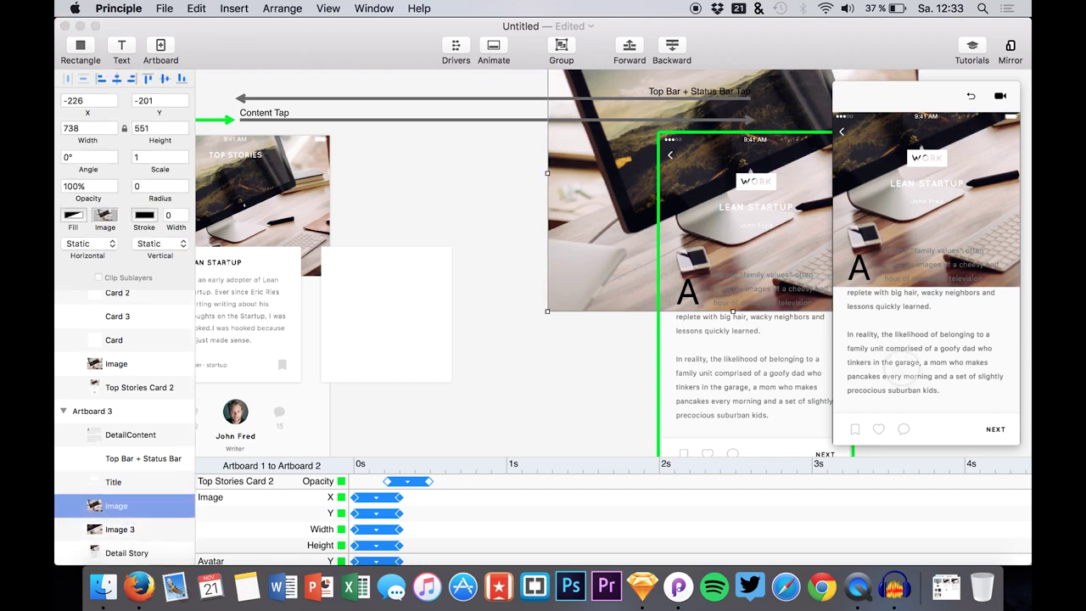
- Switch back and forth between the detail and Top Stories screens in the preview to examine the image scaling, and compare both artboards
click(842, 132)
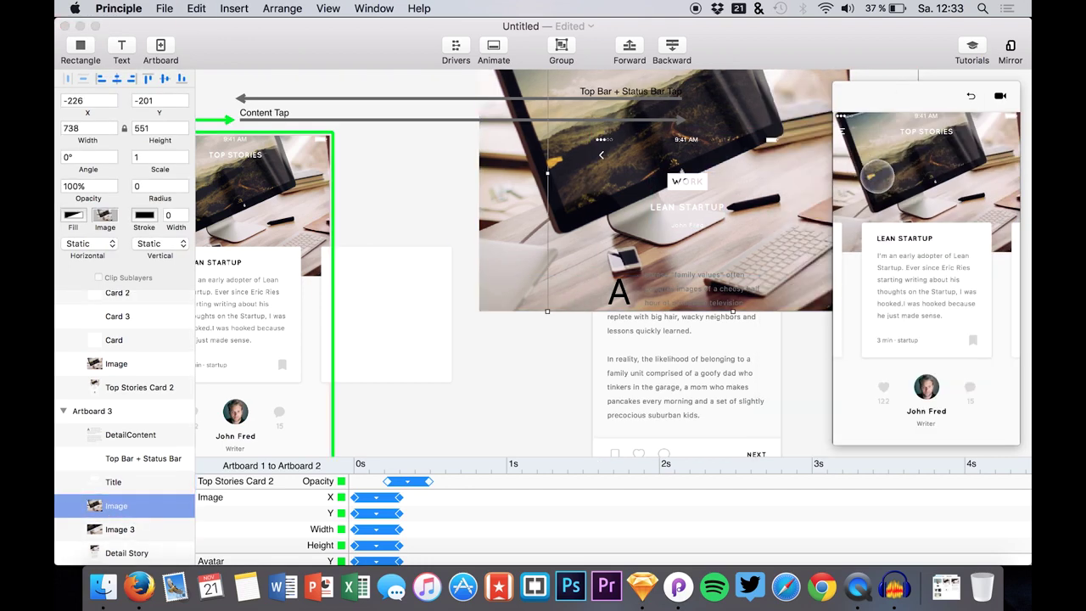
click(899, 236)
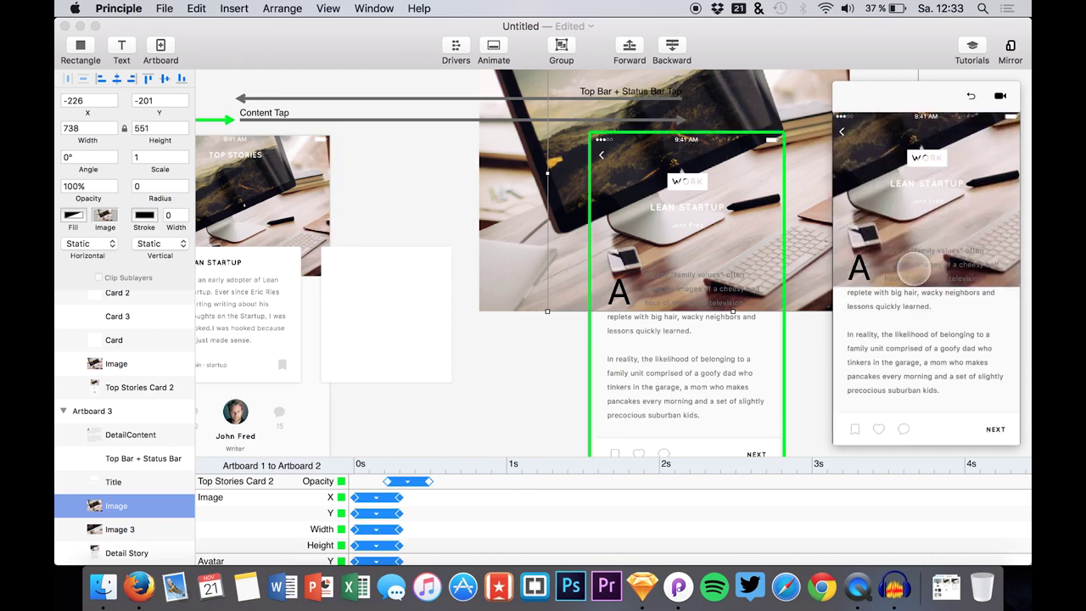
click(848, 140)
click(933, 279)
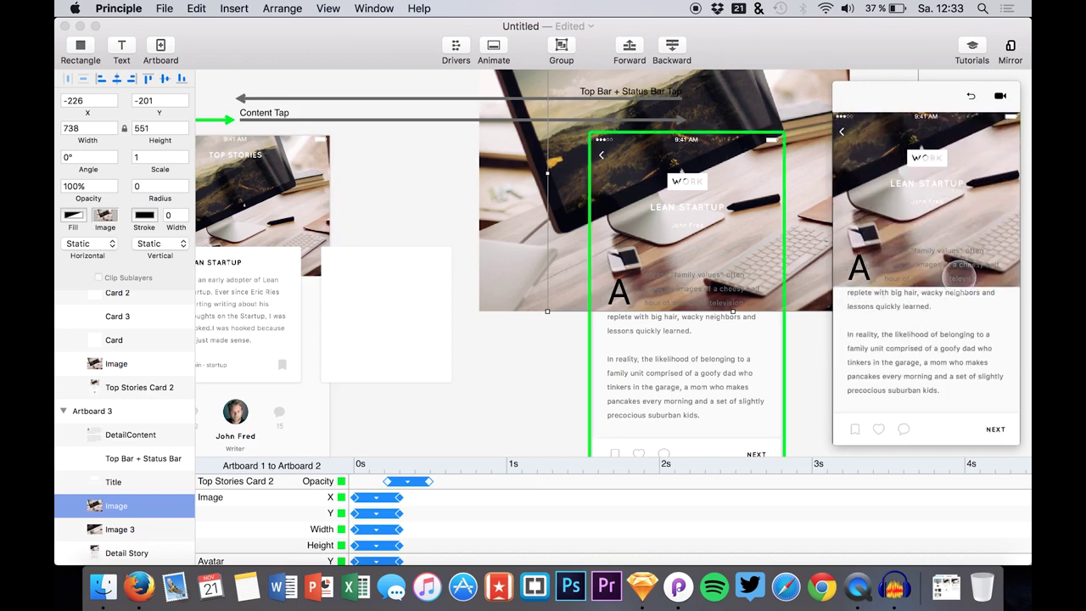
scroll(363, 362, right, 5)
scroll(363, 362, down, 3)
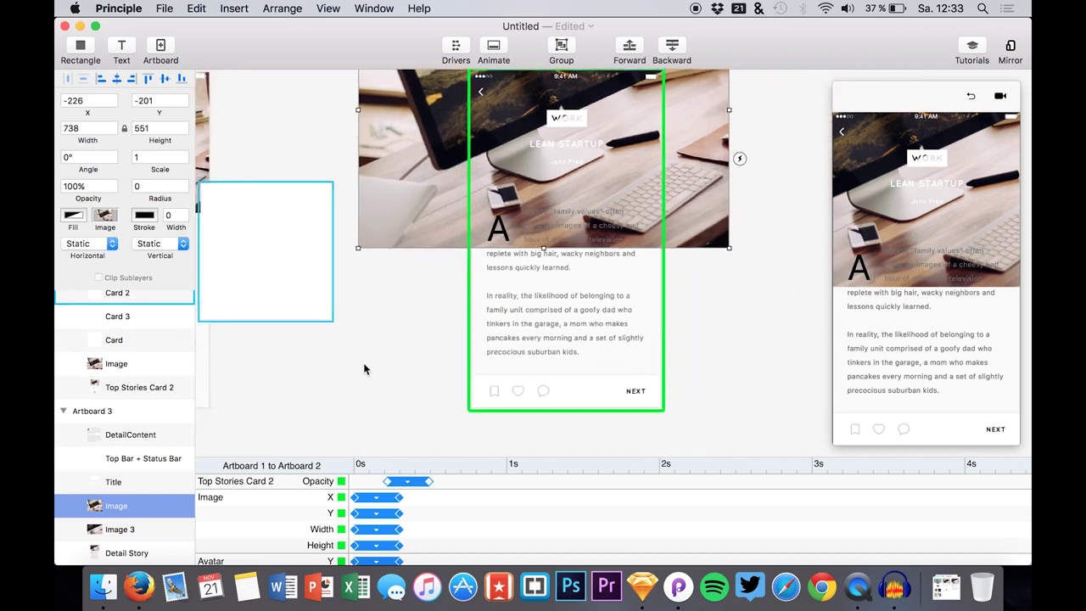
scroll(225, 360, left, 5)
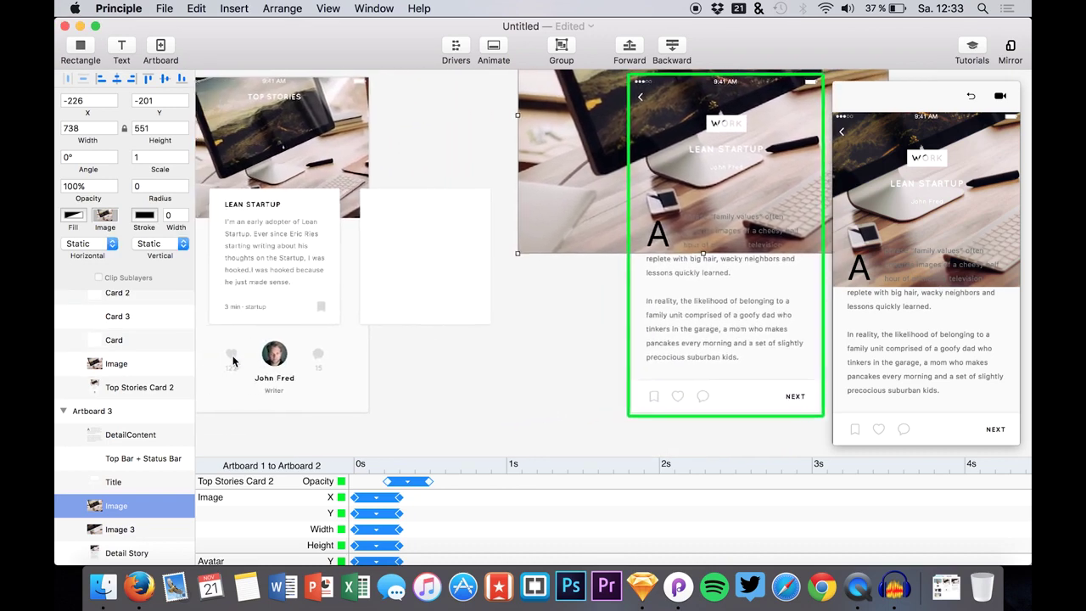
- Copy the white Card layer from Artboard 2 and paste it into Artboard 3 directly above the Top Bar + Status Bar layer
click(108, 343)
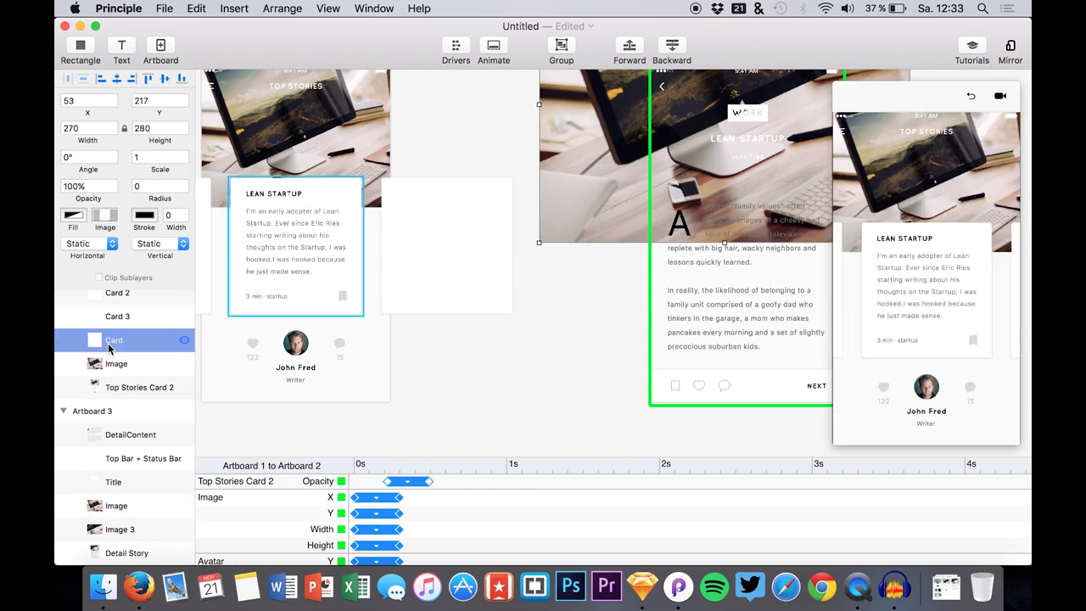
scroll(517, 263, right, 2)
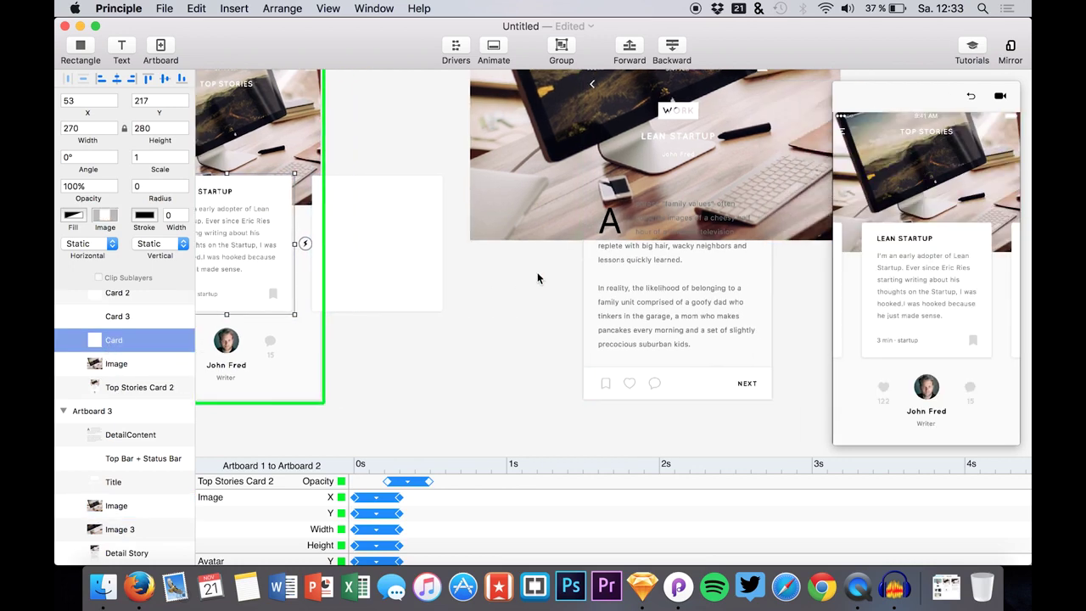
click(115, 481)
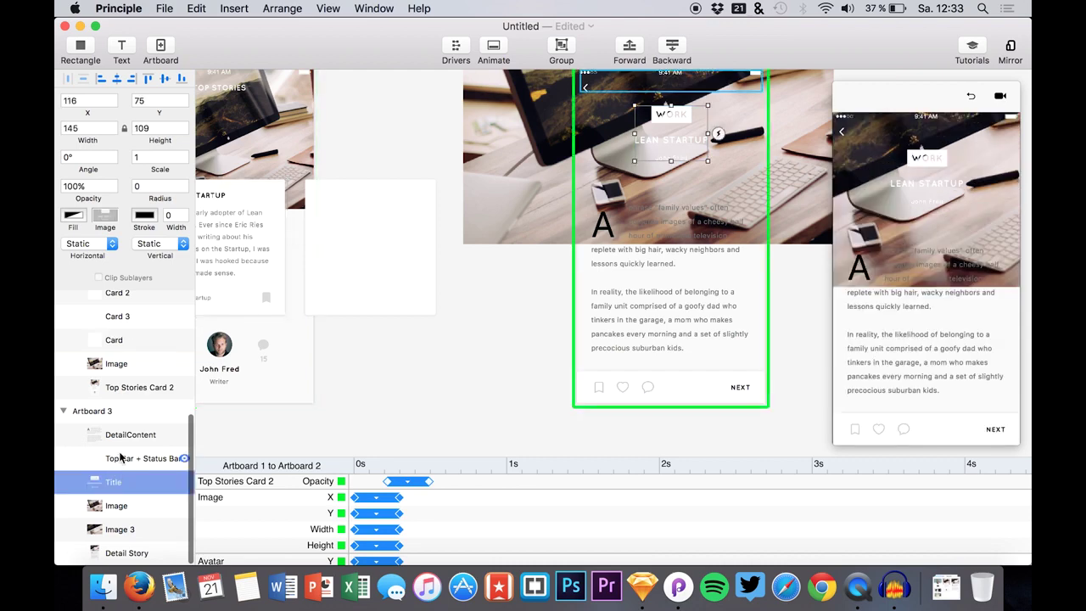
click(113, 458)
key(super+v)
click(640, 219)
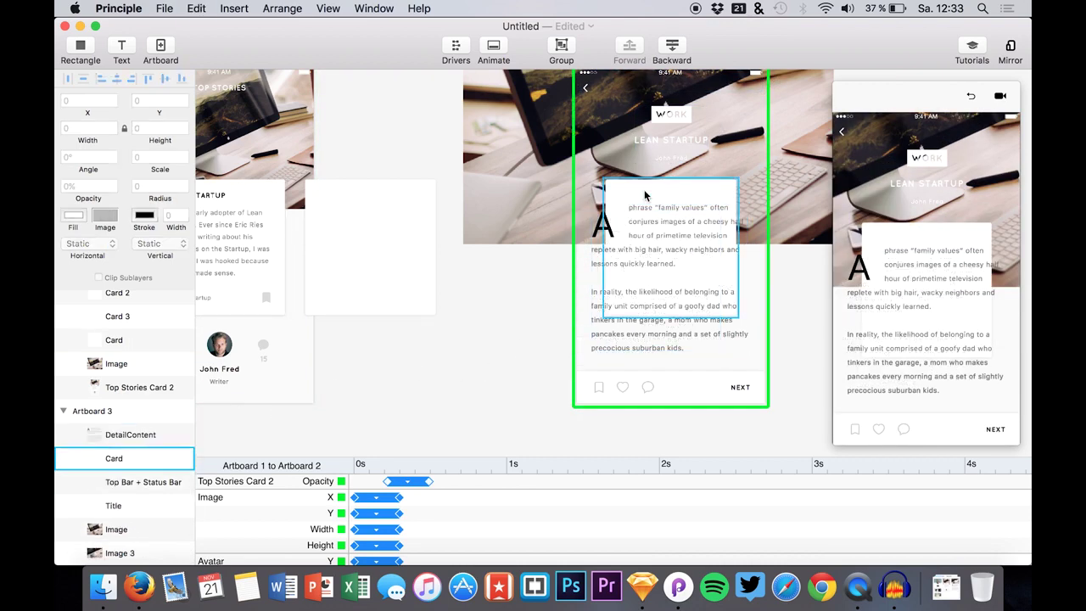
- Reposition and enlarge the white card in Artboard 3 to 400 × 415 at X -9, Y 225 behind the article text
click(637, 190)
drag(637, 190, 603, 196)
drag(707, 322, 797, 368)
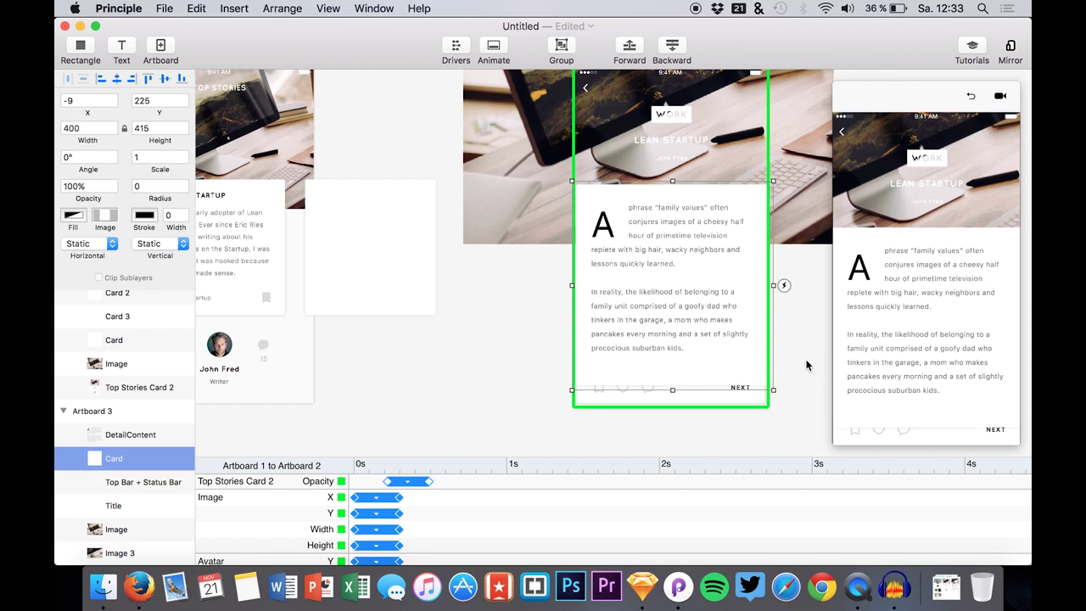
- Nudge the enlarged card in Artboard 3 upward to Y 196
key(Up)
key(Up)
key(Up)
key(Up)
key(Up)
key(Up)
key(Up)
key(Up)
key(Up)
key(Up)
key(Up)
key(Up)
key(Up)
key(Up)
key(Up)
key(Up)
key(Up)
key(Up)
key(Up)
key(Up)
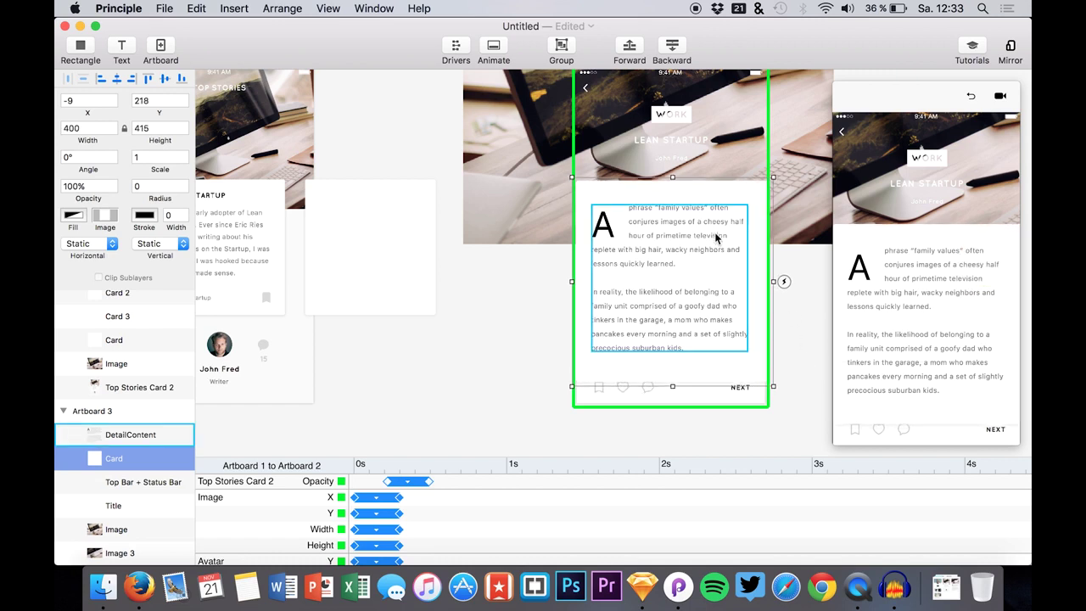
key(Up)
key(Up)
key(Up)
key(Up)
key(Up)
key(Up)
key(Up)
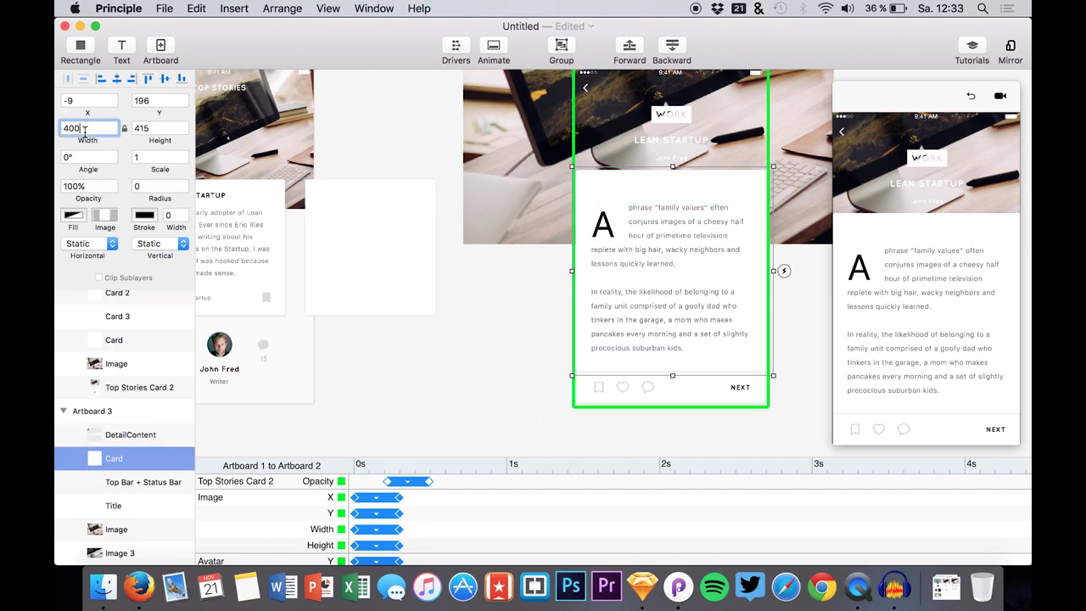
- Try a width of 375 for the Artboard 3 card and restore it to 400
text(375)
key(Return)
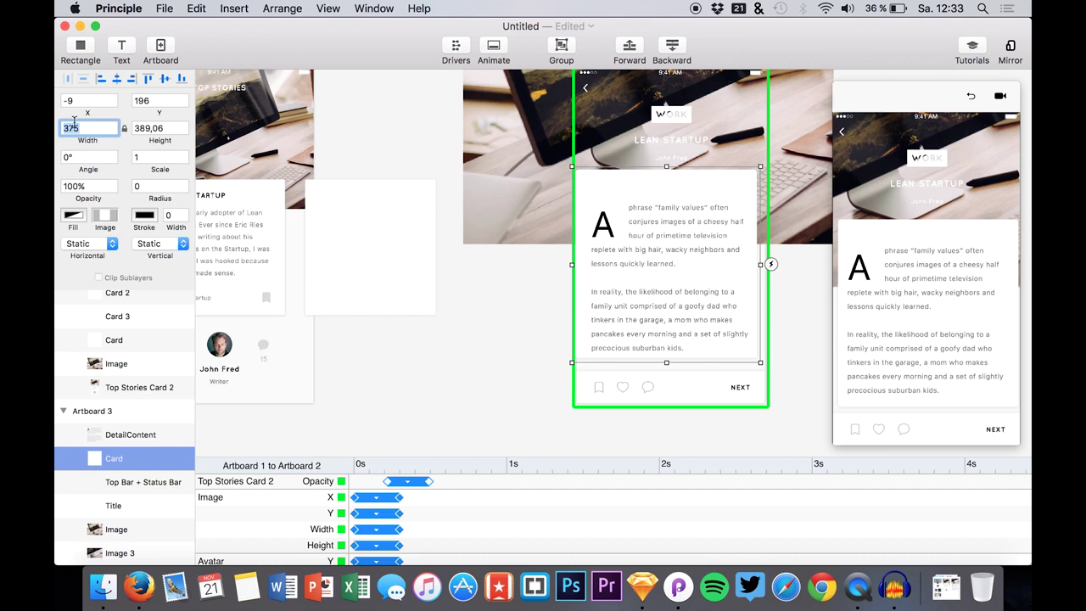
key(Return)
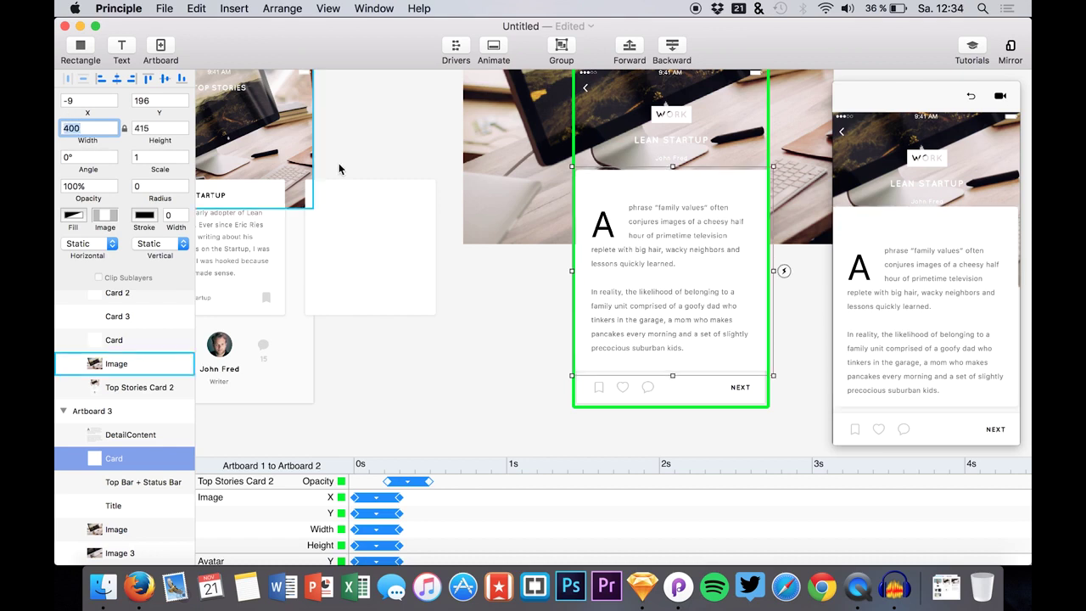
- Fine-tune the Artboard 3 card's position and size to X -9, Y 206 and 395 × 410
click(619, 236)
key(Left)
key(Left)
key(Left)
key(Up)
key(Up)
key(Up)
key(Up)
key(Up)
key(Up)
key(Up)
key(Left)
key(Down)
key(Down)
key(Down)
key(Down)
key(Down)
key(Down)
key(Down)
key(Down)
key(Down)
key(Down)
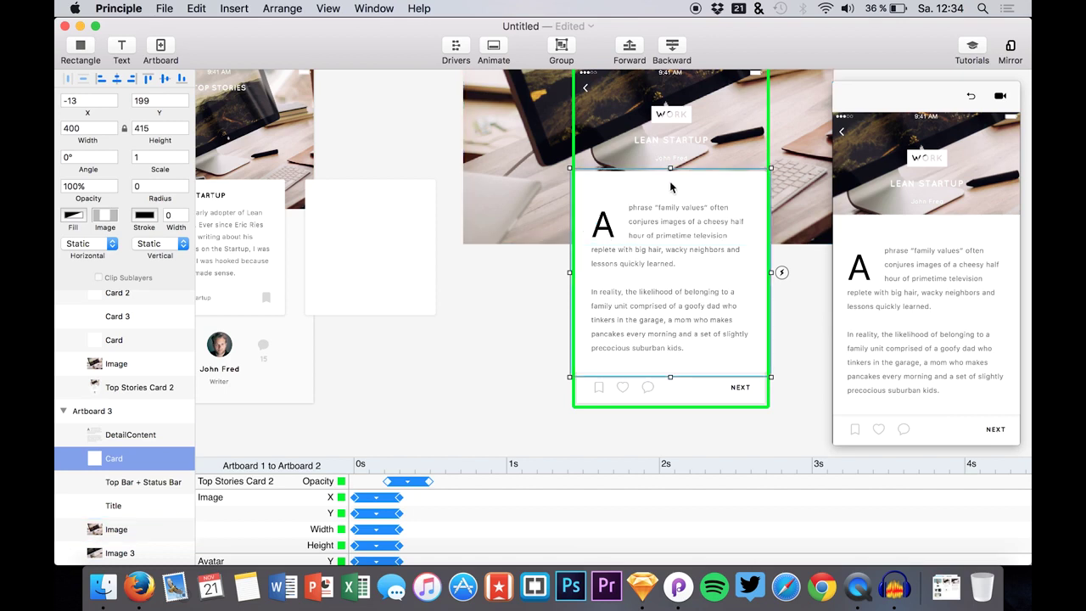
drag(670, 169, 670, 175)
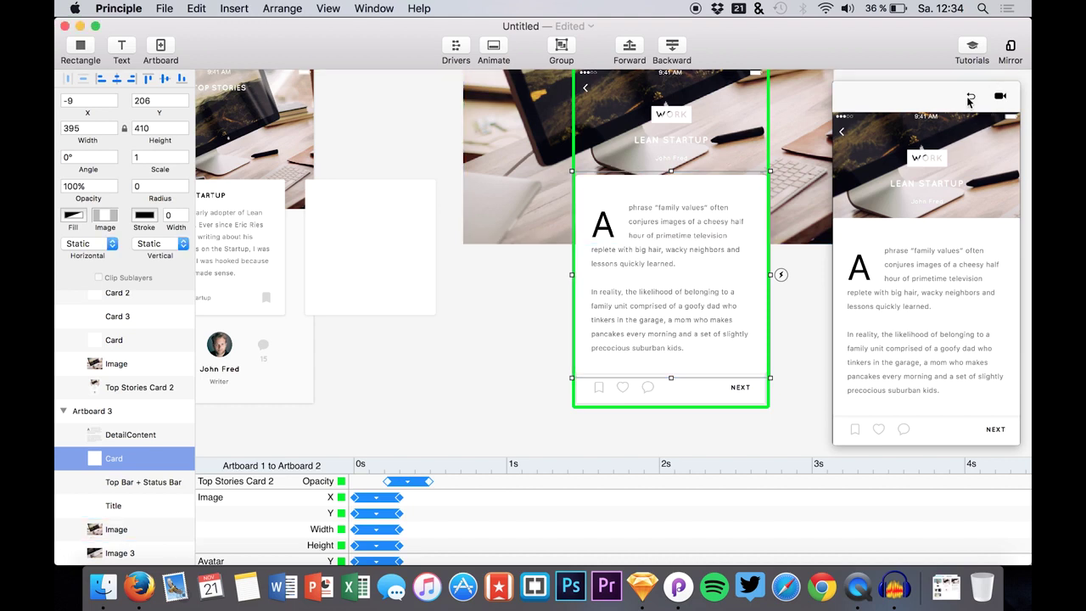
- Replay the preview from the profile to Top Stories and between Top Stories and the detail screen, examining the card's expansion
click(970, 97)
click(863, 386)
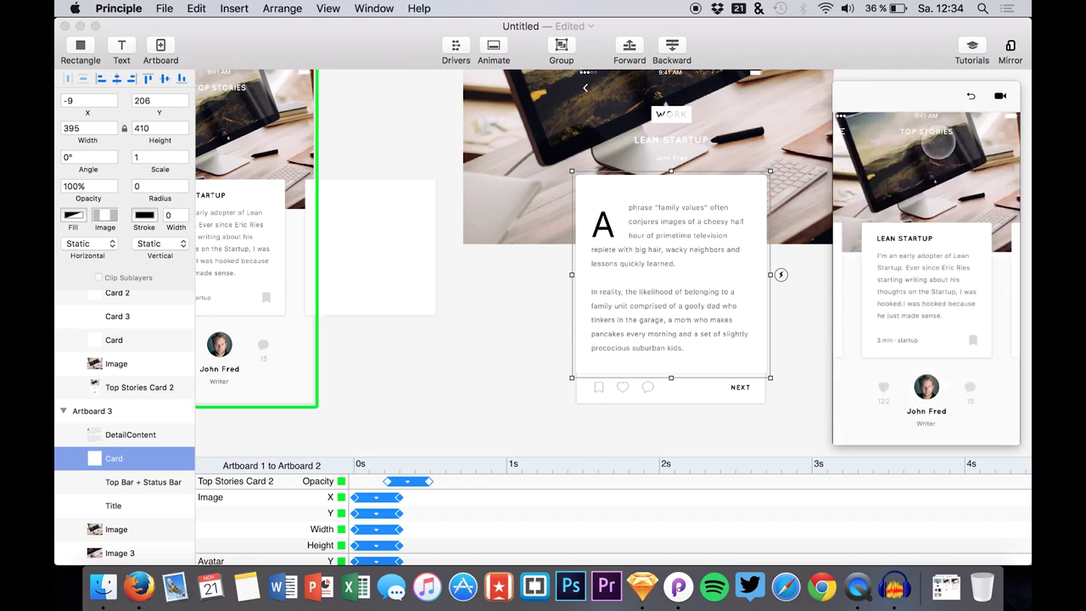
click(971, 97)
click(852, 416)
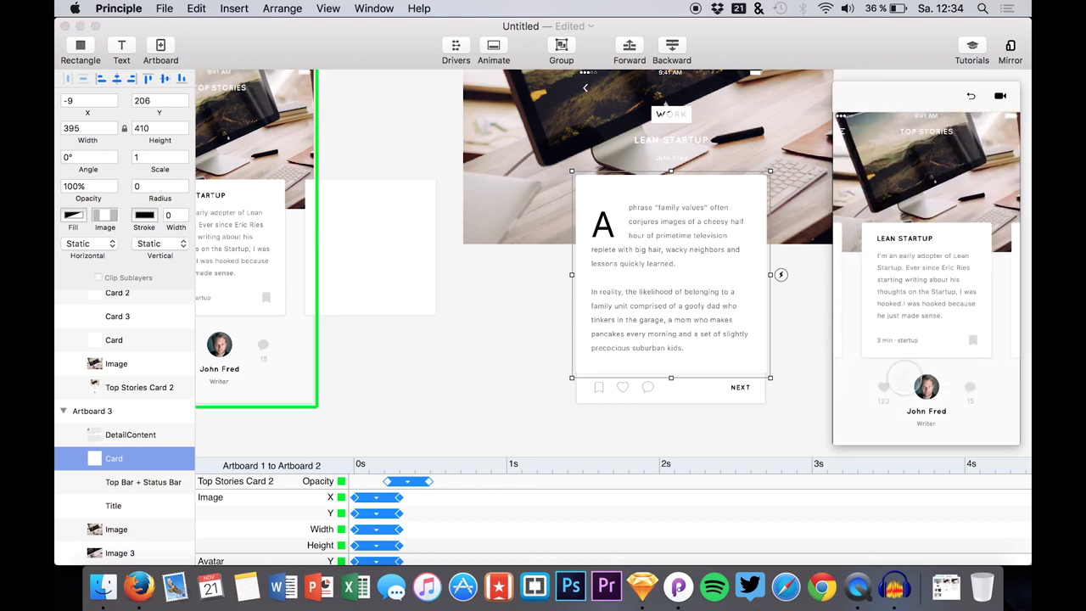
click(916, 268)
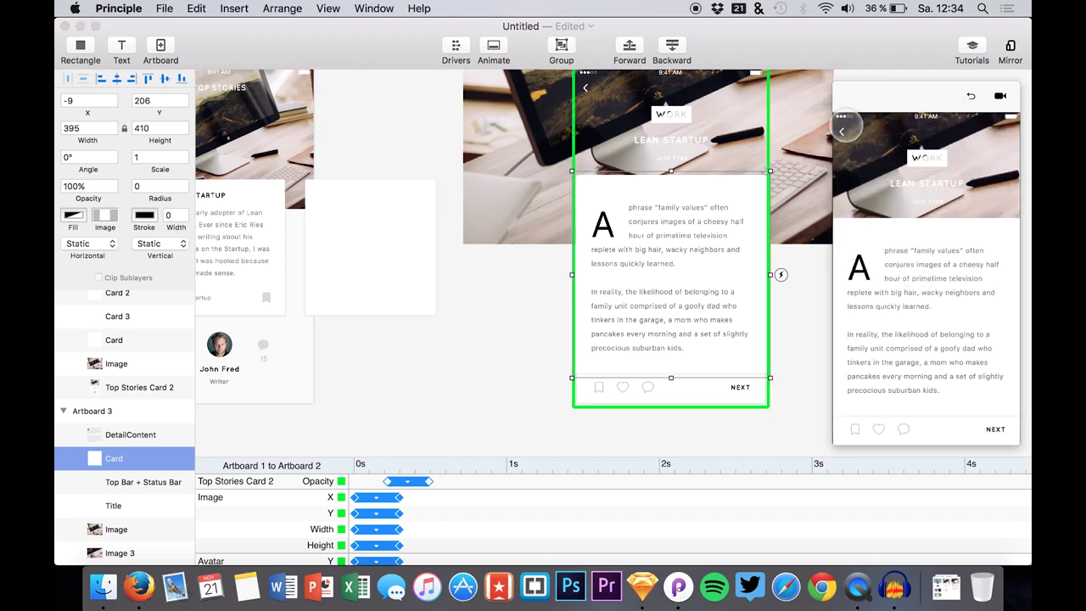
click(848, 151)
click(857, 263)
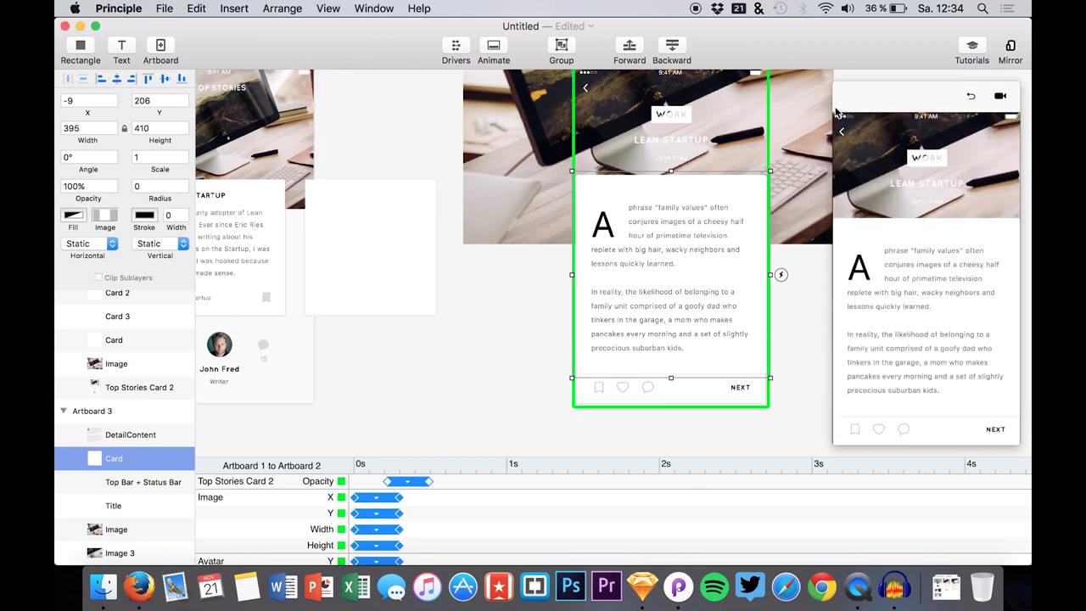
click(840, 133)
click(896, 252)
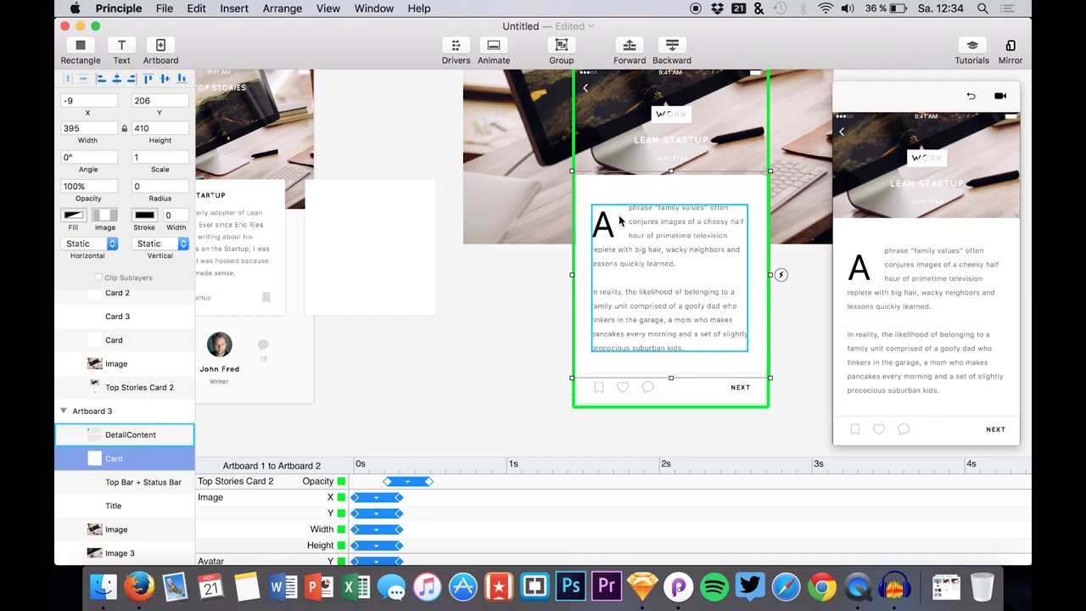
- Rename the DetailContent layer in Artboard 3 as Content to match the text layer in Artboard 2
click(622, 241)
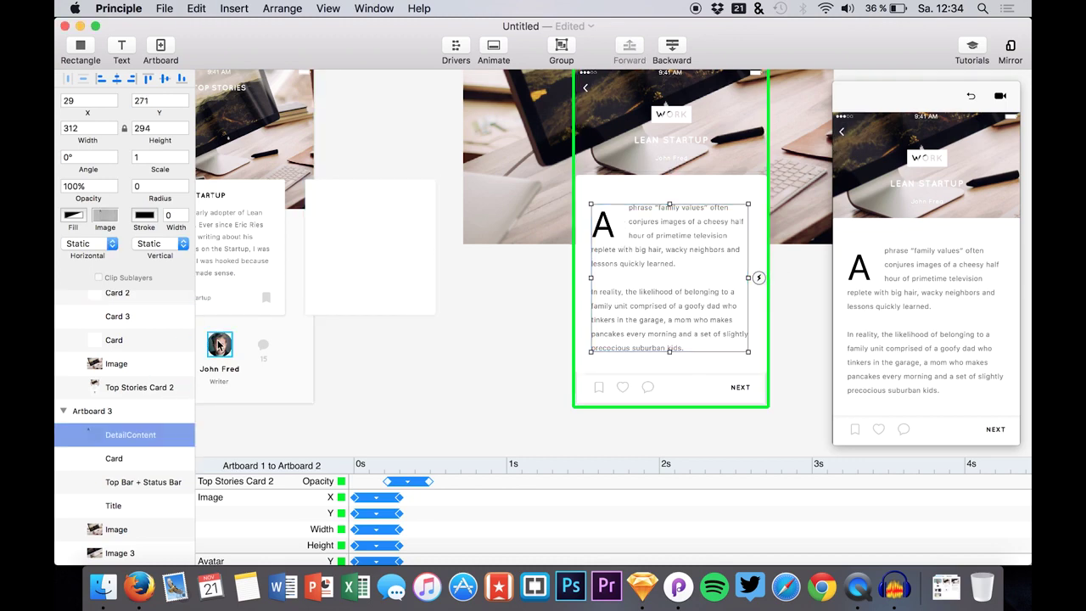
scroll(217, 344, left, 5)
scroll(217, 340, right, 5)
click(285, 219)
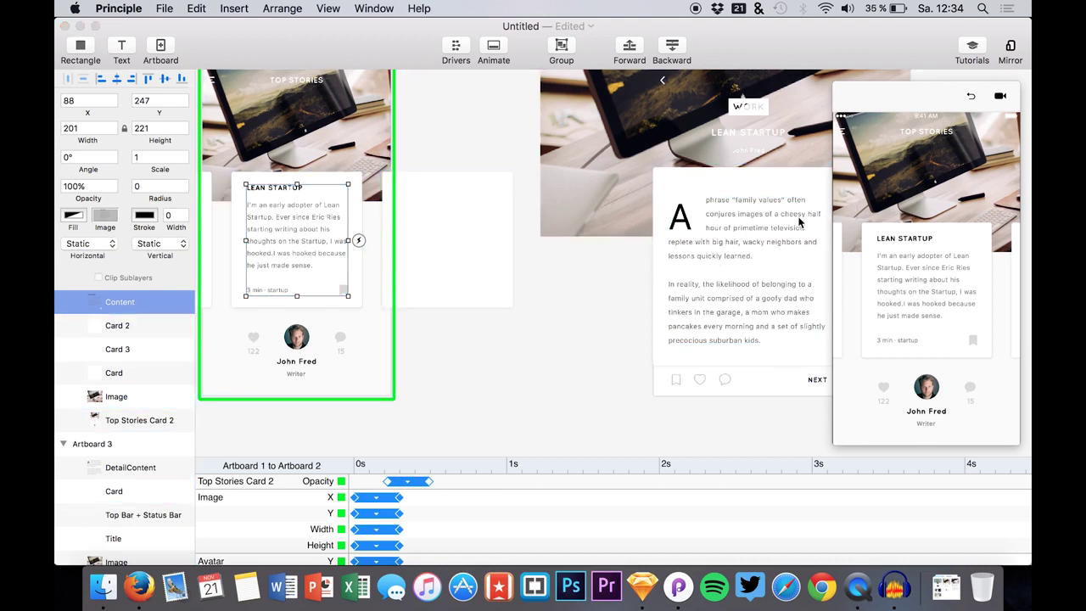
click(131, 471)
text(Content)
key(Return)
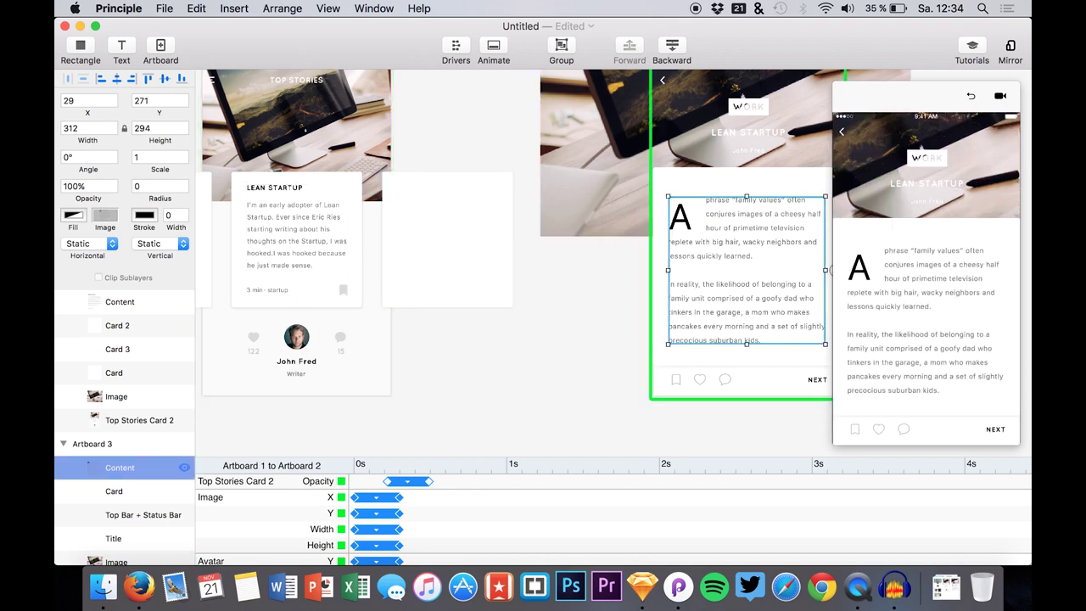
- Restart the preview twice and go through to the detail screen to examine the article text transition
click(970, 96)
click(886, 386)
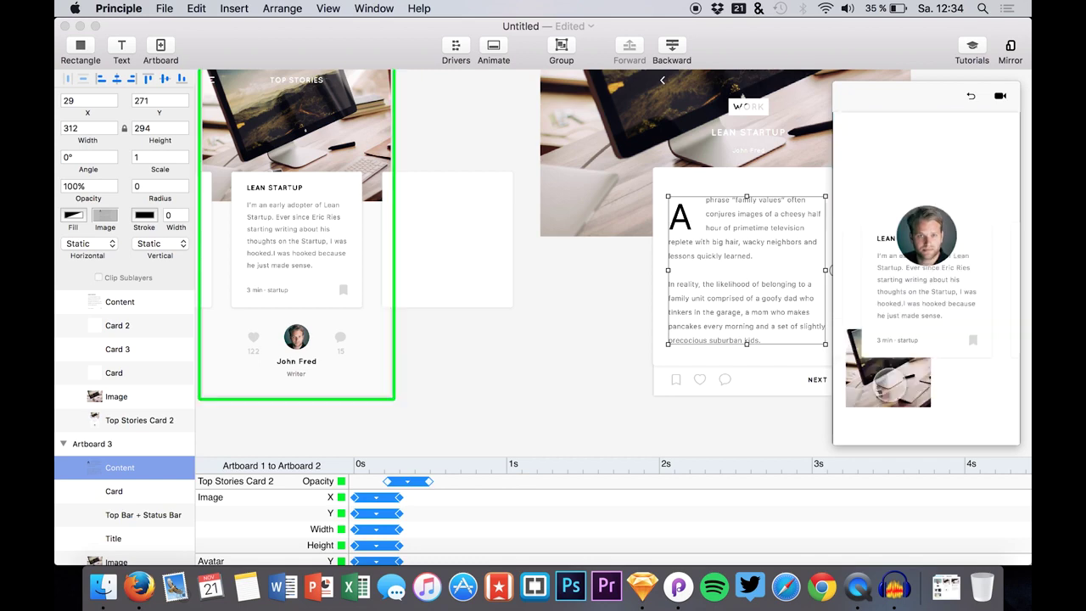
click(897, 339)
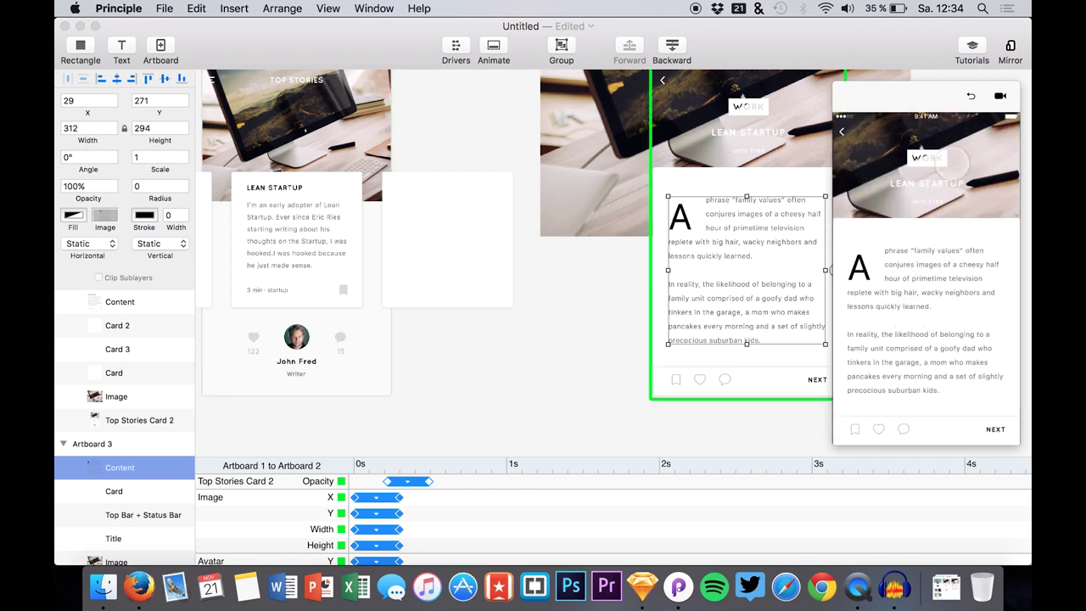
click(970, 96)
click(887, 386)
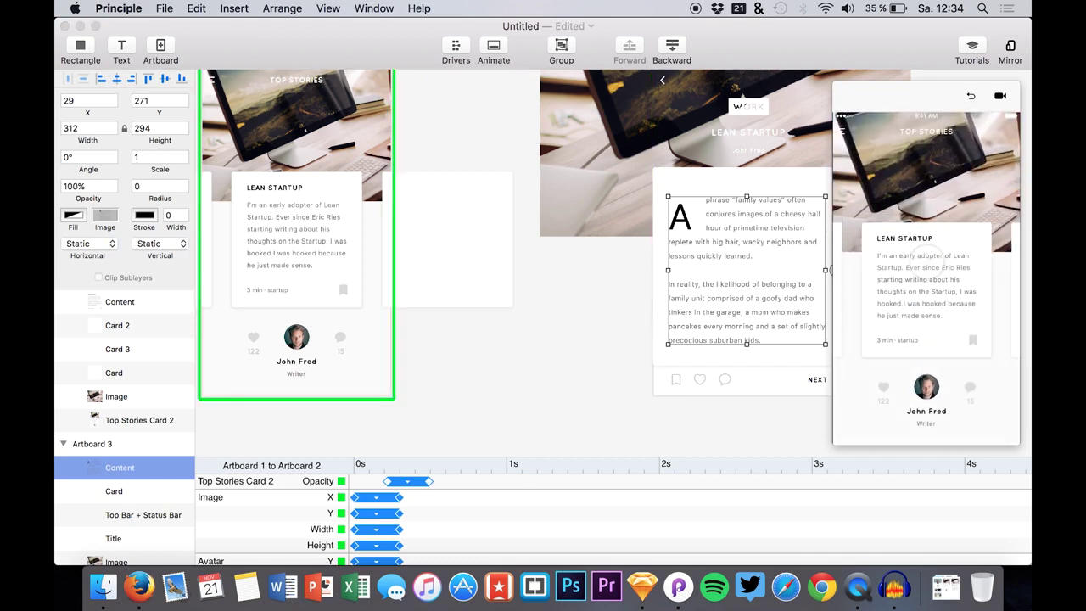
click(929, 256)
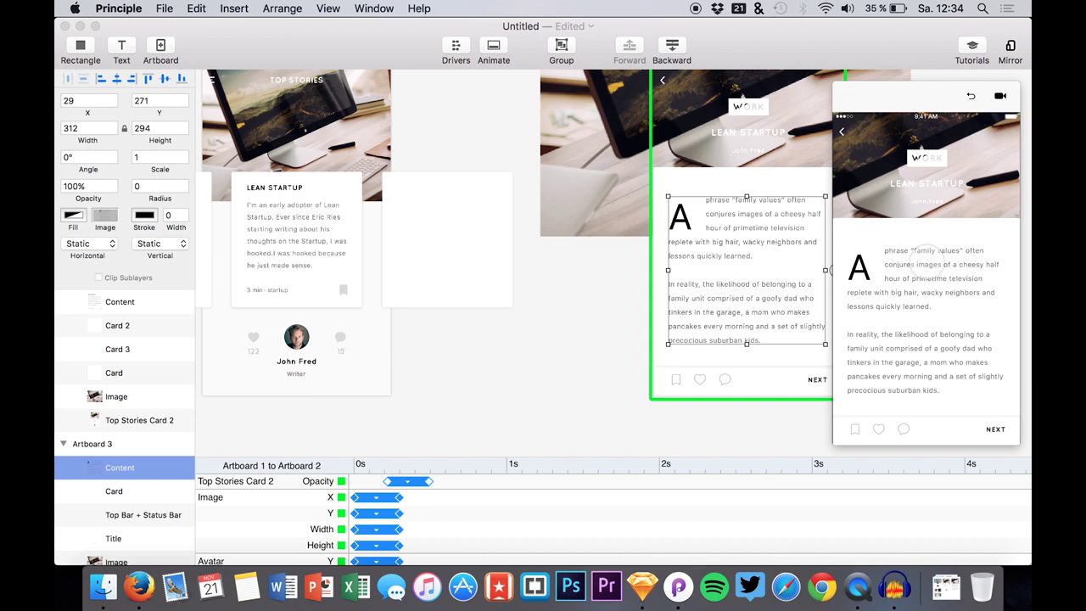
- Move the Content layer in Artboard 3 to X 31, Y 264 and replay the preview through to the detail screen
drag(723, 247, 725, 242)
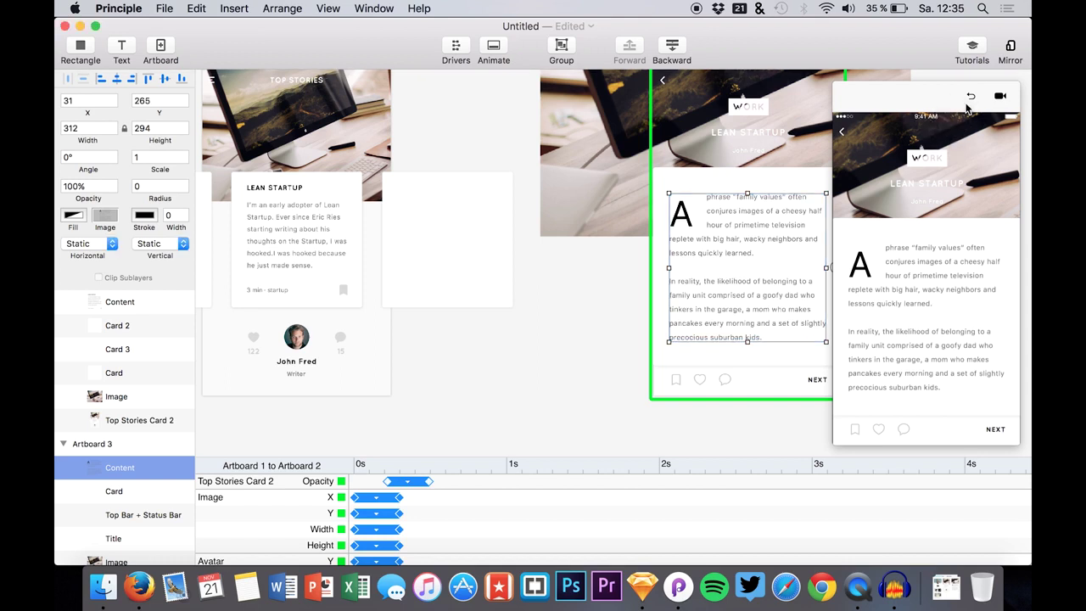
key(Up)
click(925, 201)
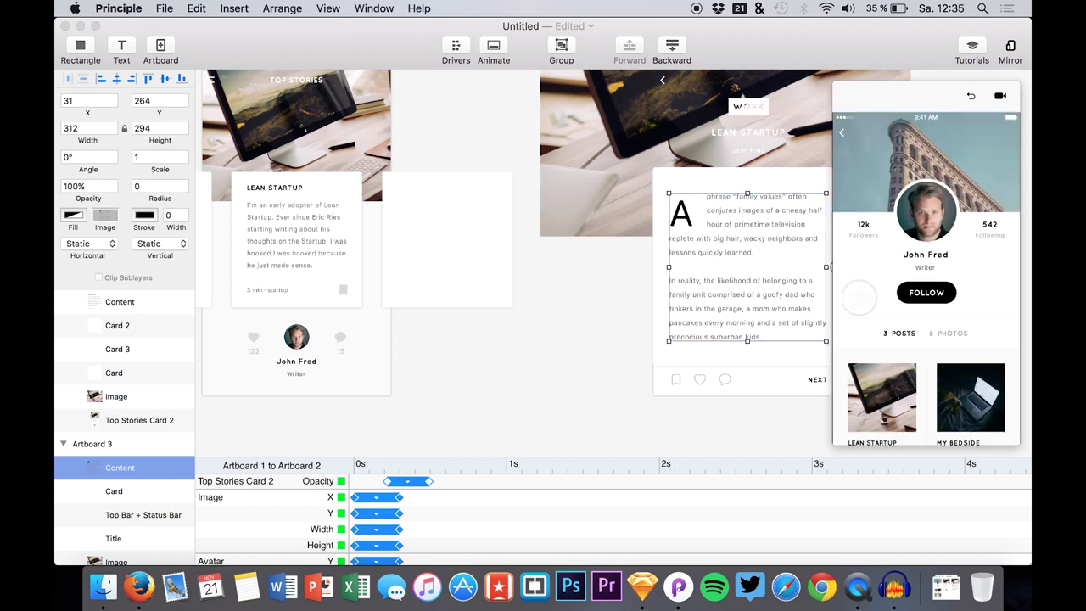
click(873, 407)
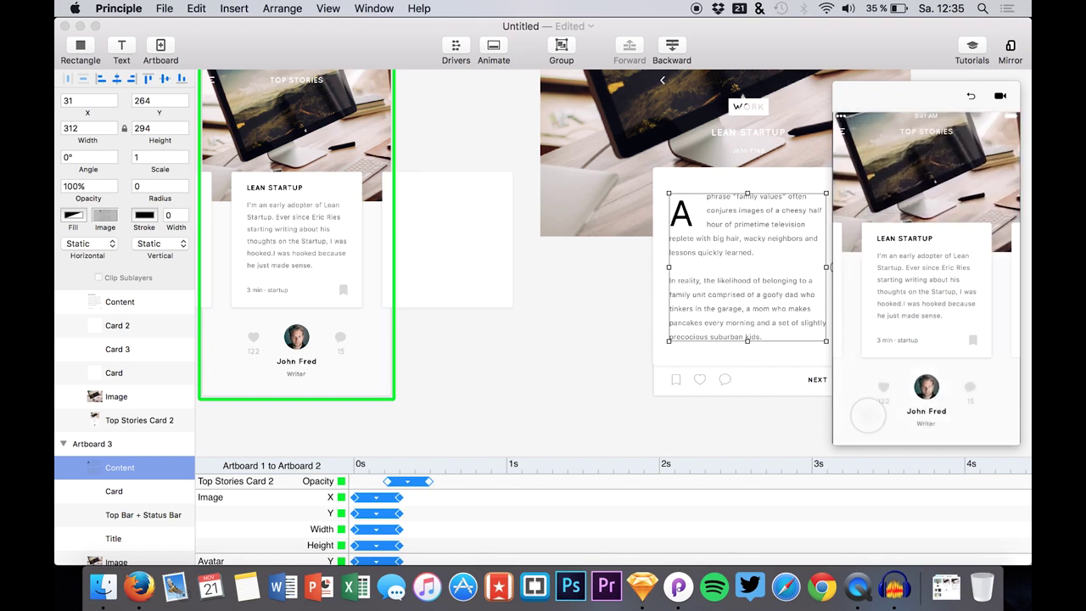
click(943, 118)
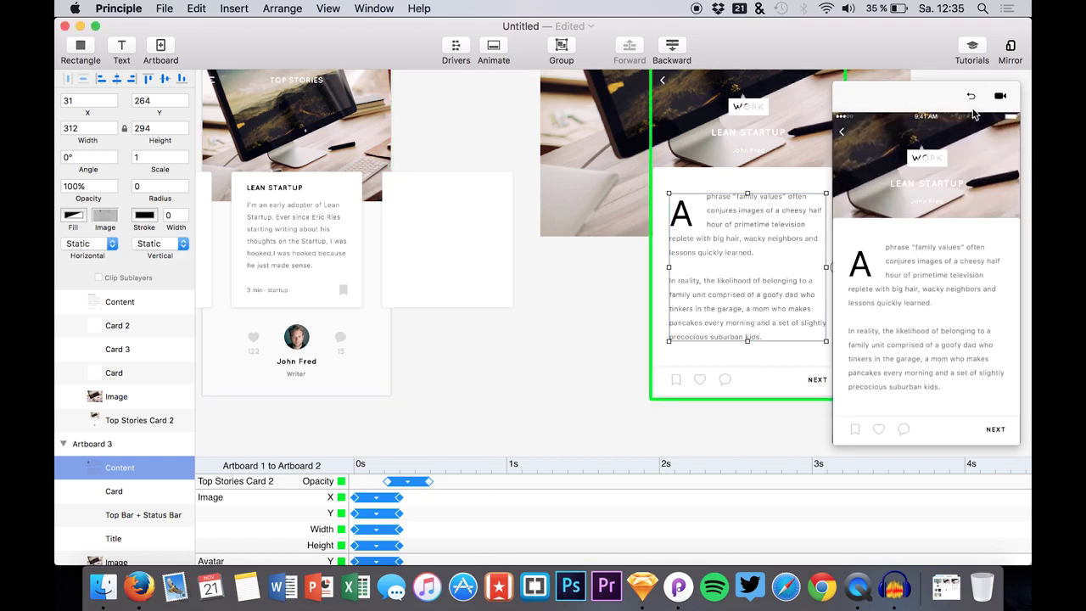
- Duplicate the enlarged Image in Artboard 3, place the copy at X -182, Y -218, and delete the original
click(824, 134)
scroll(737, 128, right, 5)
scroll(738, 129, up, 3)
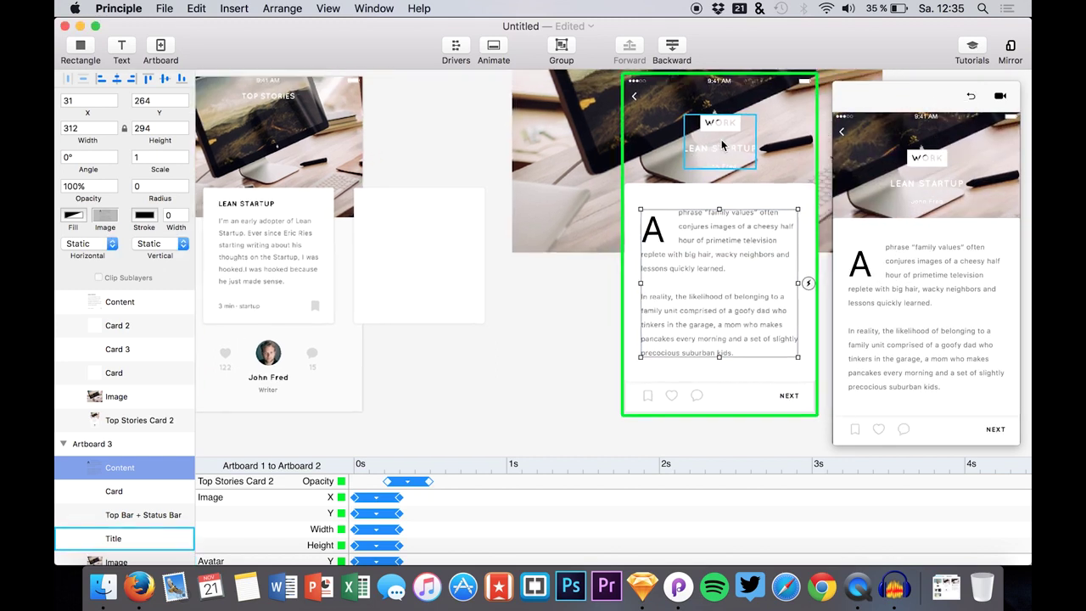
click(753, 119)
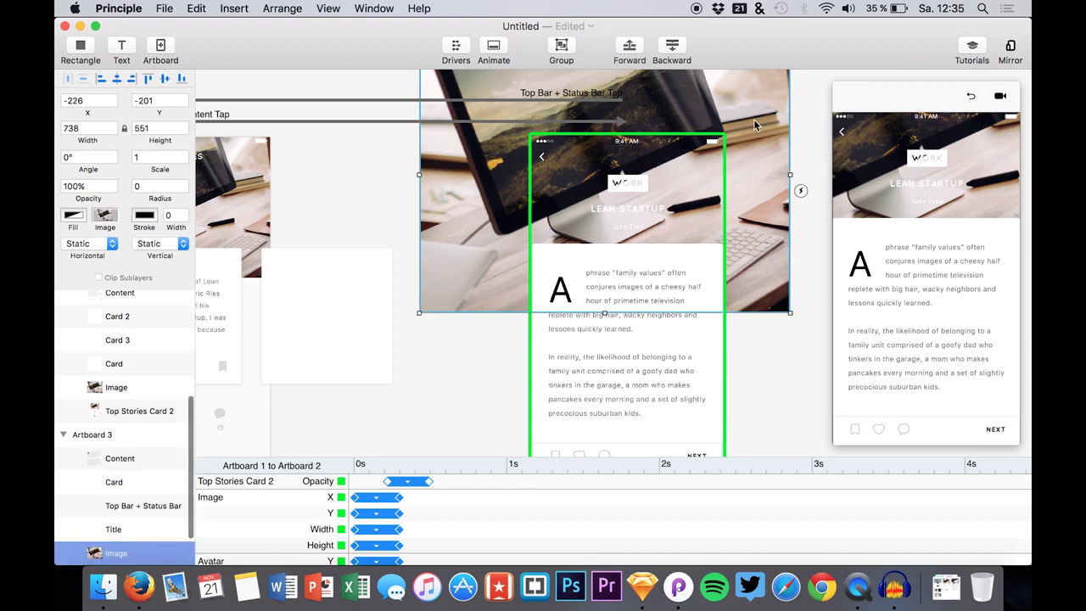
drag(753, 119, 774, 113)
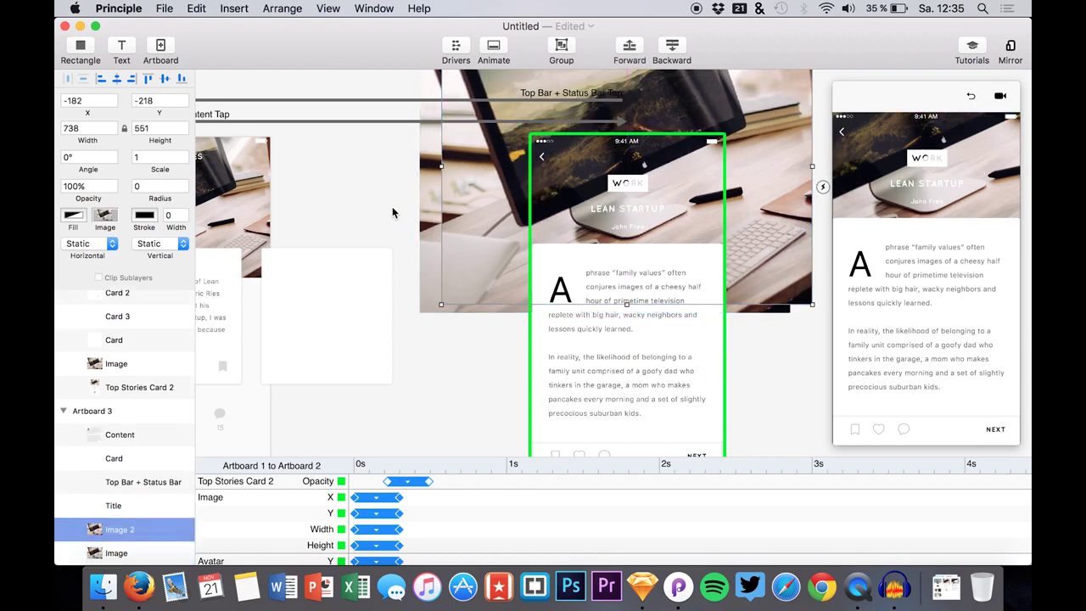
key(super+z)
- Replay the preview from the profile to the detail screen to check the repositioned header image
click(971, 97)
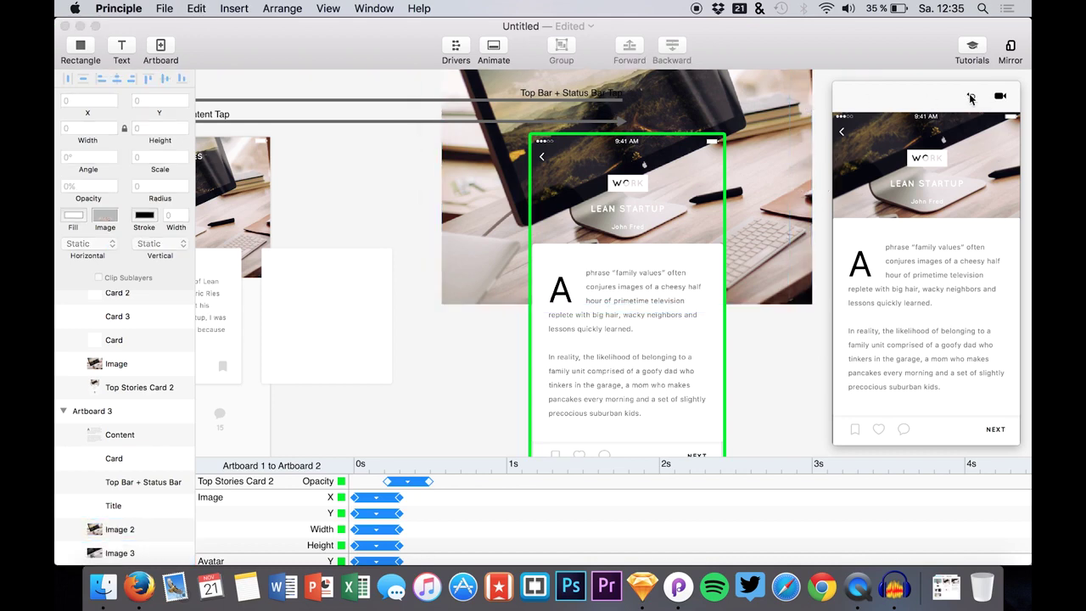
click(896, 389)
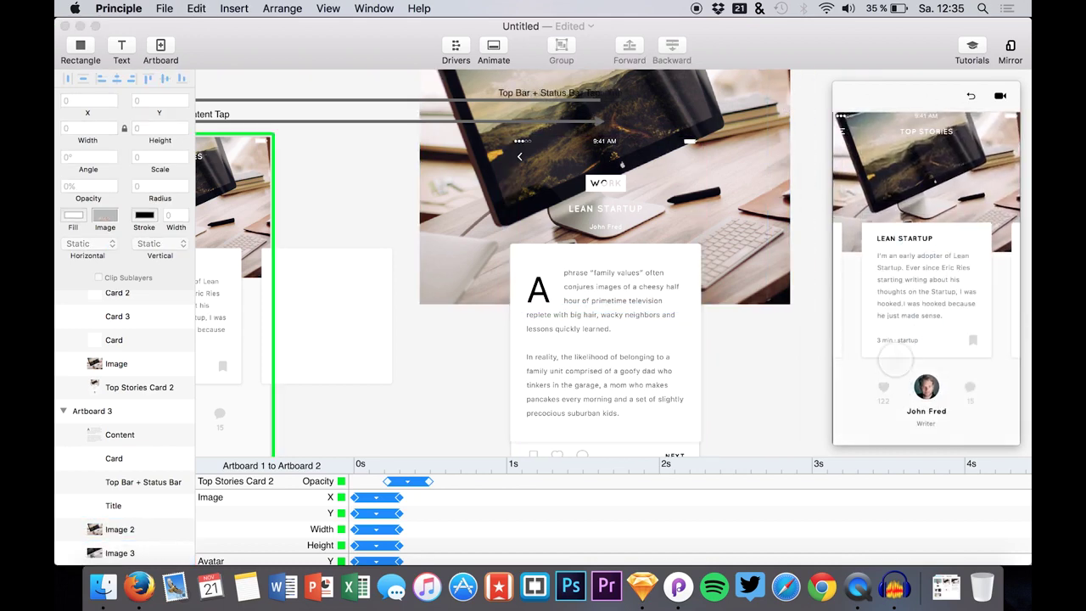
click(903, 331)
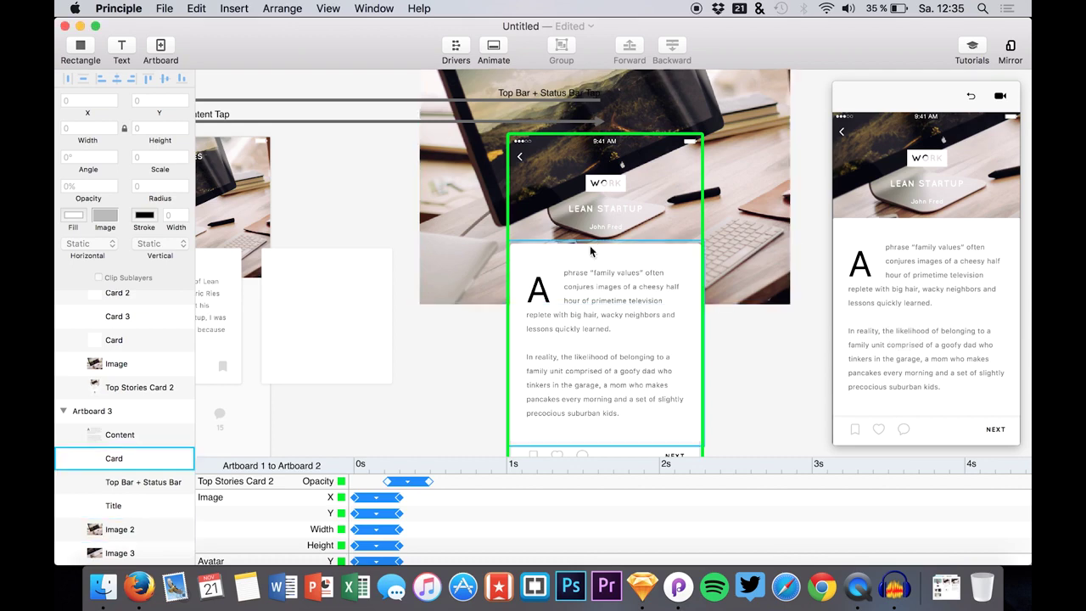
- Rename the Image 2 layer in Artboard 3 as Image
click(119, 530)
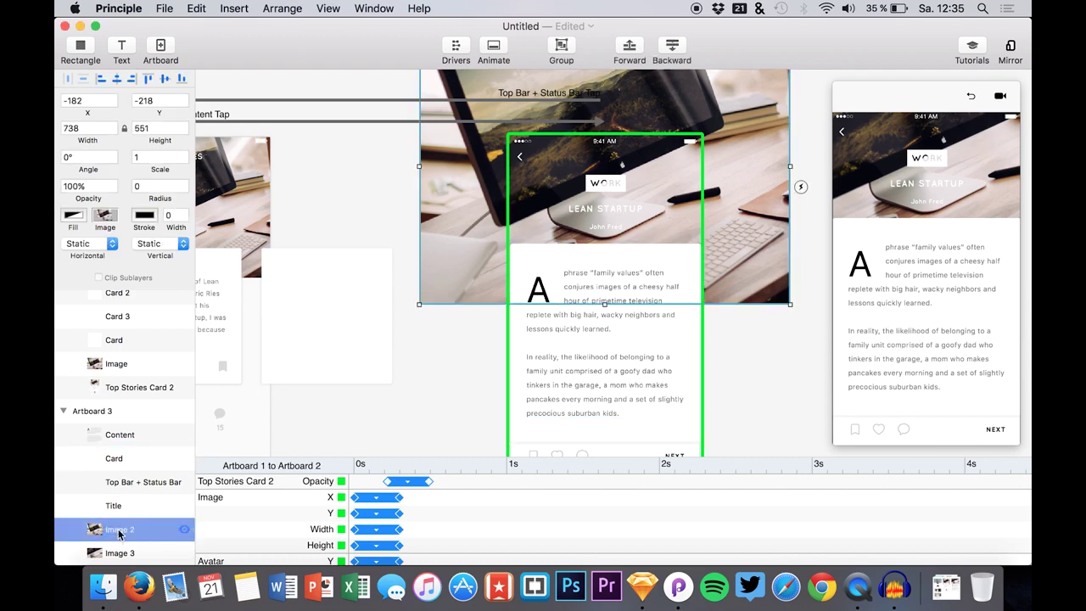
double_click(125, 530)
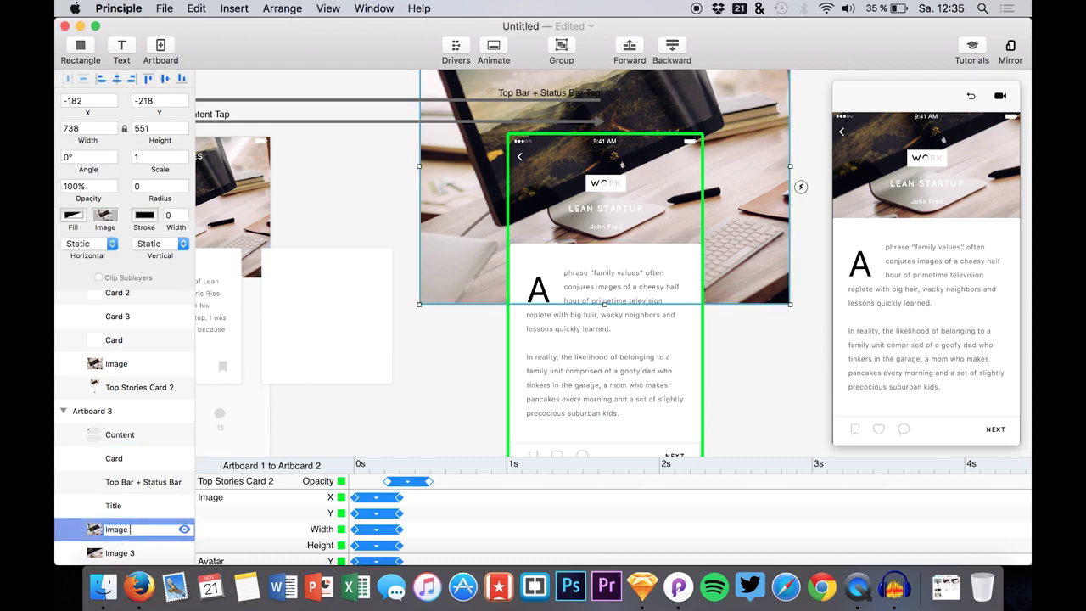
key(Return)
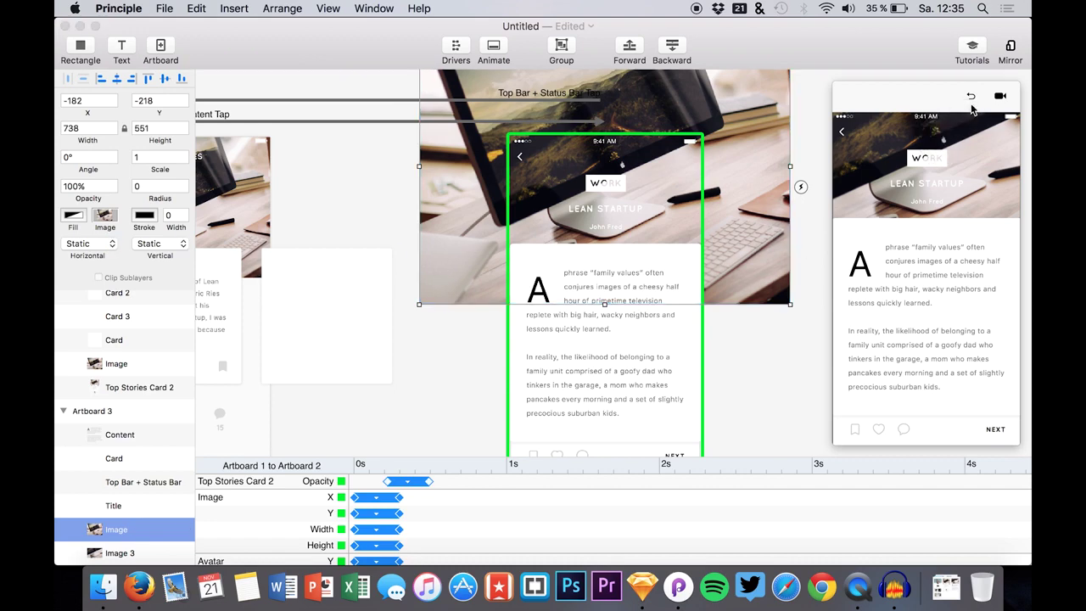
- Preview the path from the profile to the detail screen and back to Top Stories, checking the renamed image's animation
click(970, 96)
click(881, 392)
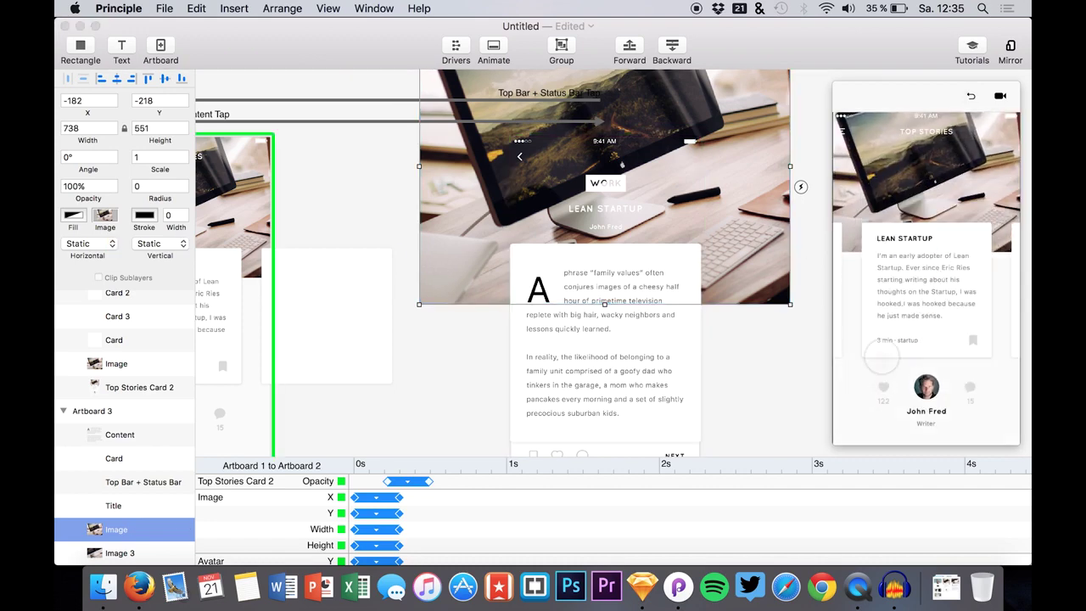
click(887, 319)
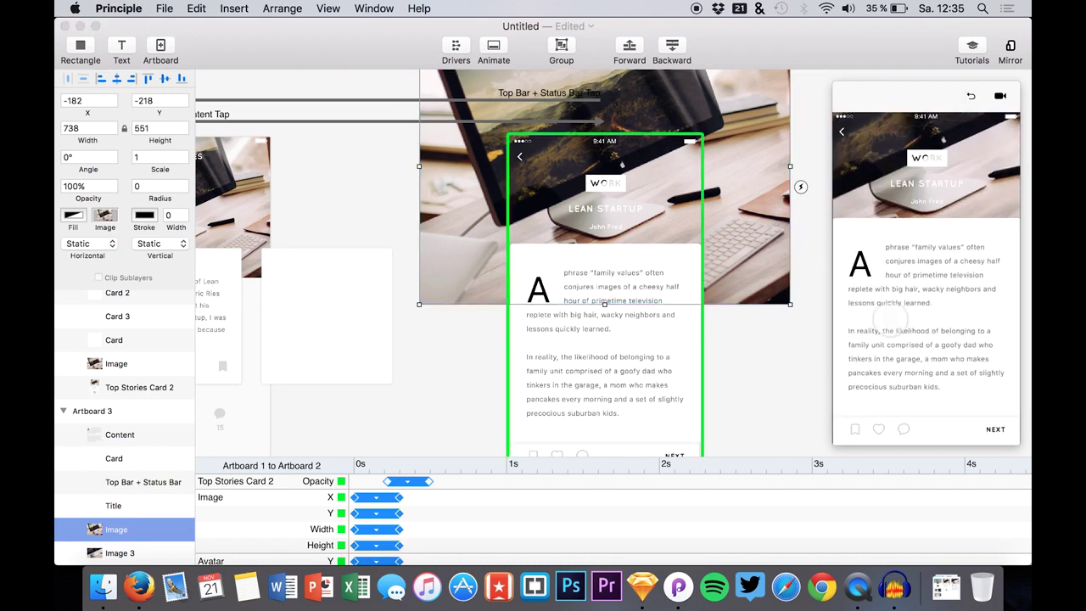
click(840, 130)
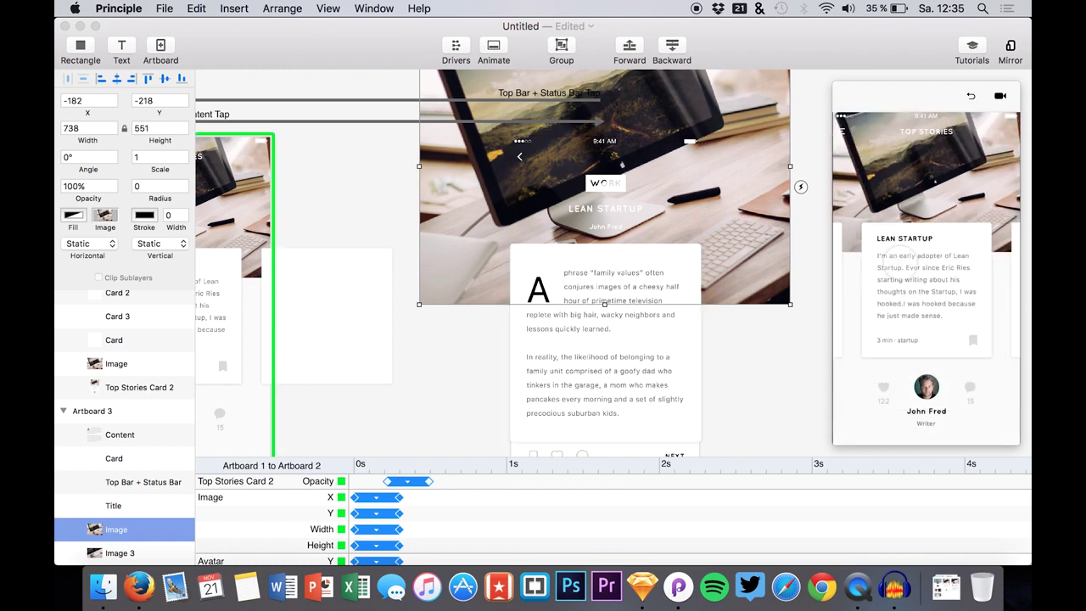
- Preview the transitions between Top Stories and the detail screen repeatedly, checking how the header image animates
click(891, 255)
click(851, 127)
click(896, 221)
click(847, 133)
click(894, 264)
click(840, 131)
click(887, 267)
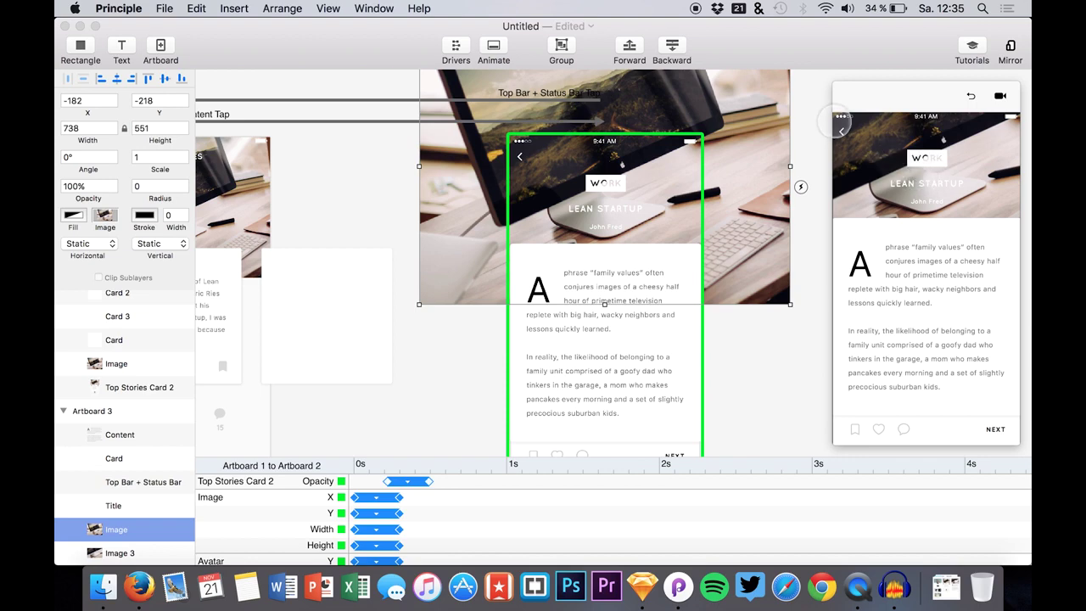
click(847, 134)
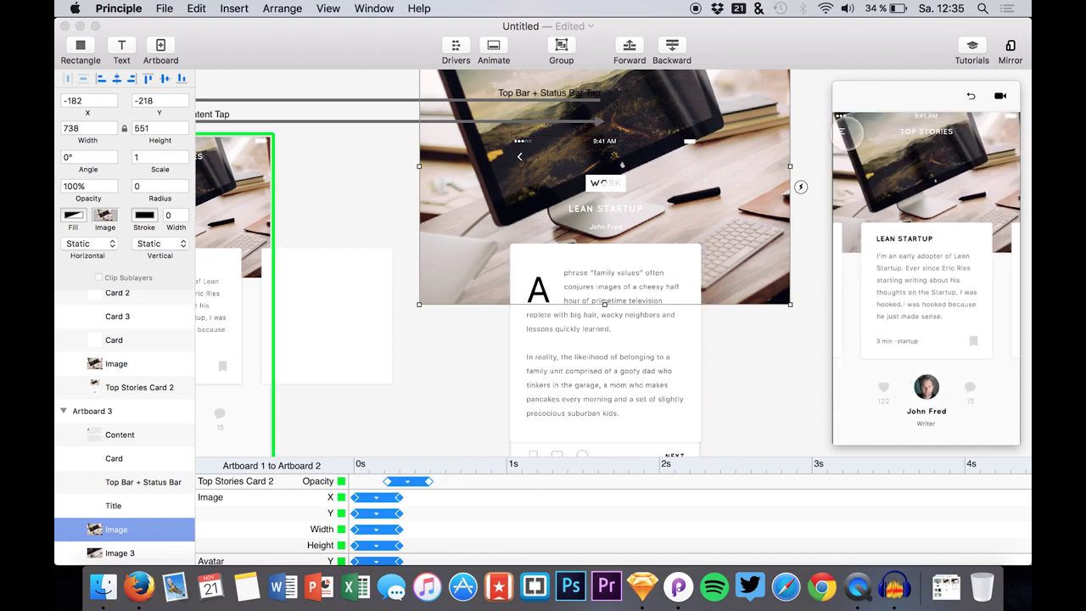
click(912, 250)
click(848, 133)
click(912, 254)
- Move the Title in Artboard 3 up to Y 60 and shift the large header image slightly right and up
click(584, 183)
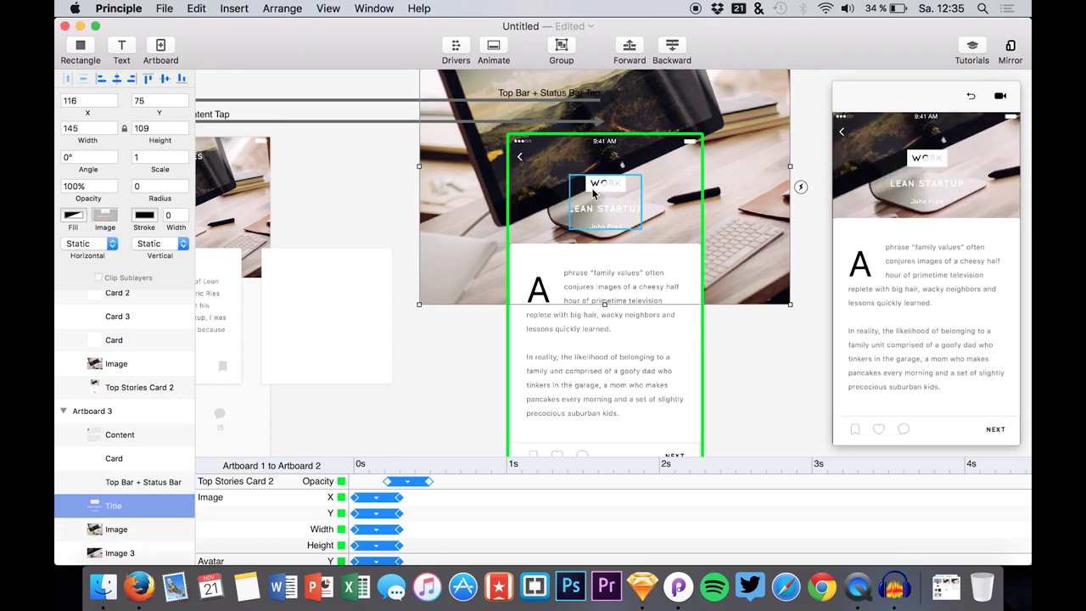
drag(589, 190, 593, 193)
key(Up)
key(Up)
key(Up)
key(Up)
key(Up)
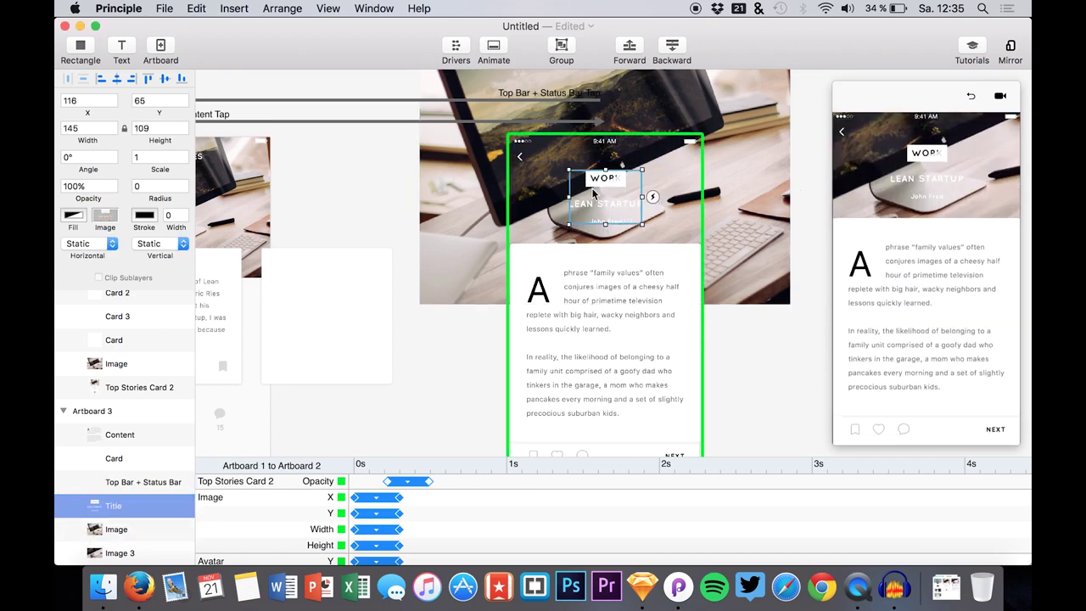
key(Up)
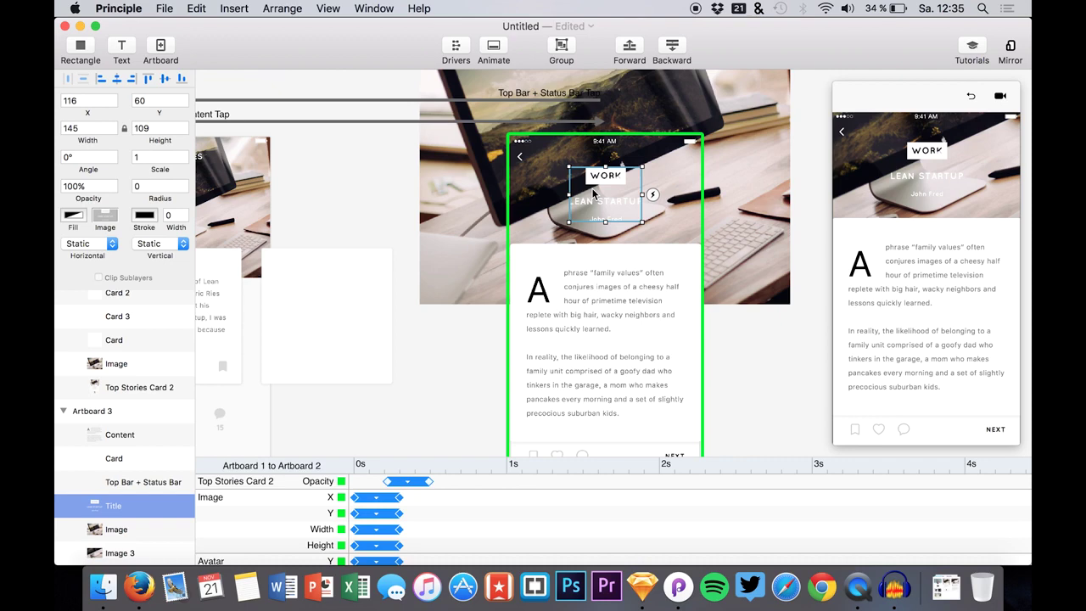
click(430, 212)
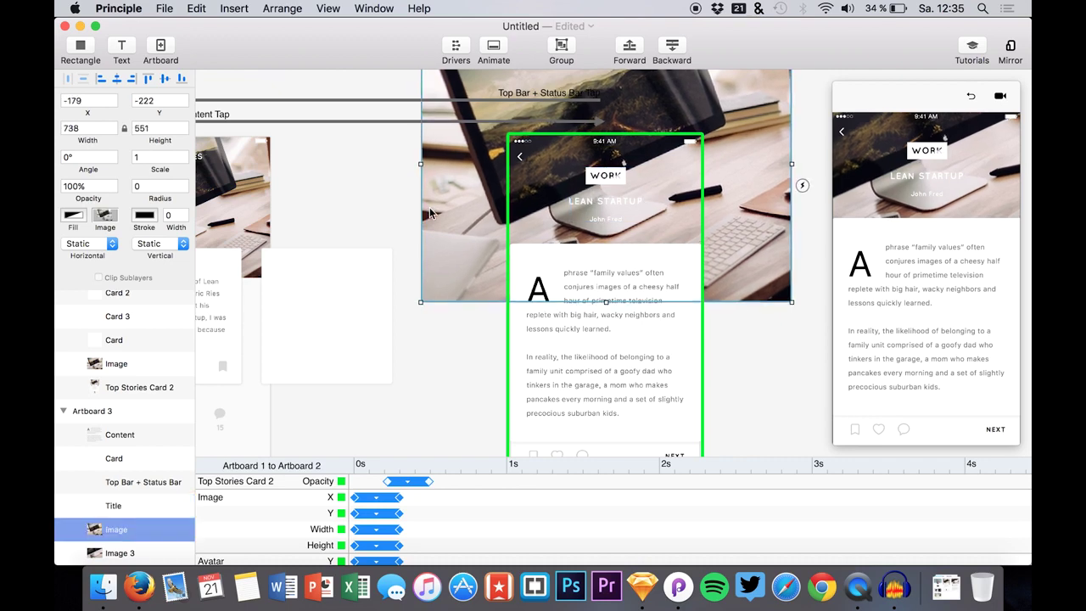
- Copy the Title layer from Artboard 3 and paste it into Artboard 2
click(577, 195)
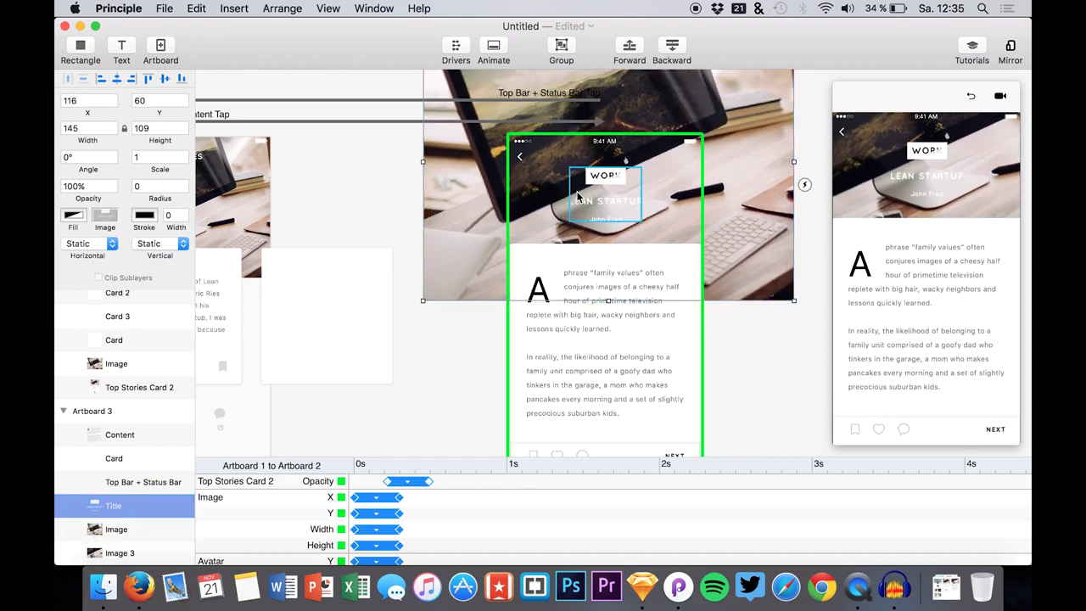
scroll(557, 206, left, 6)
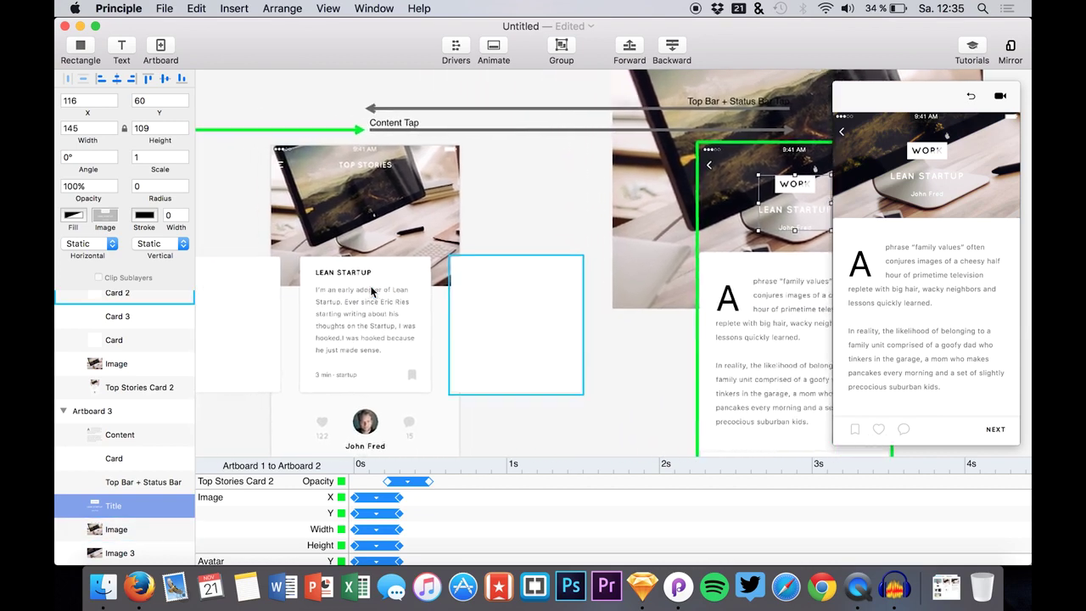
click(374, 217)
scroll(119, 425, up, 5)
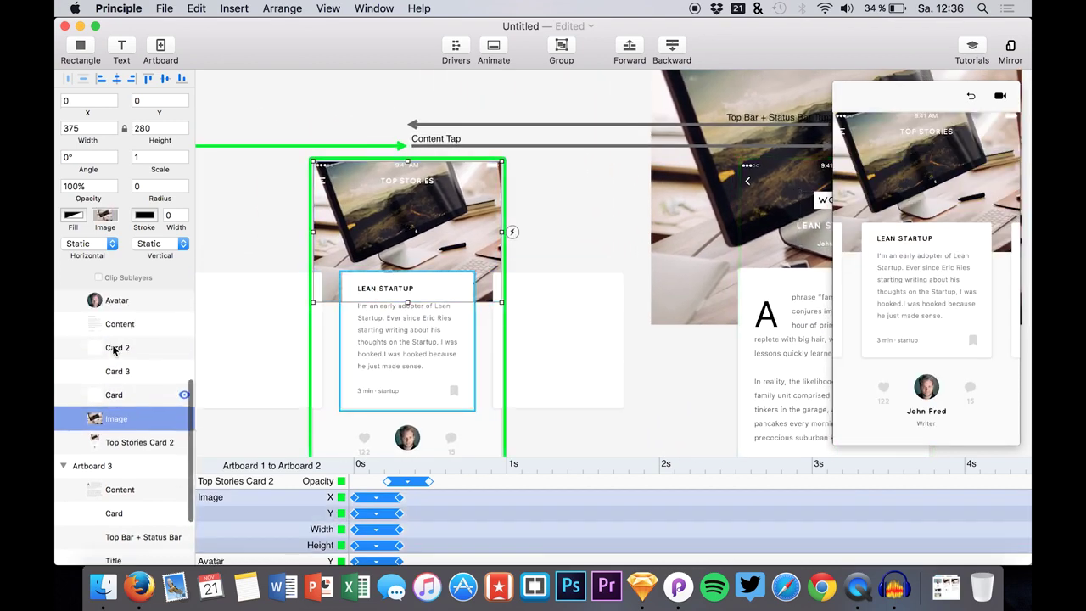
click(113, 377)
key(super+v)
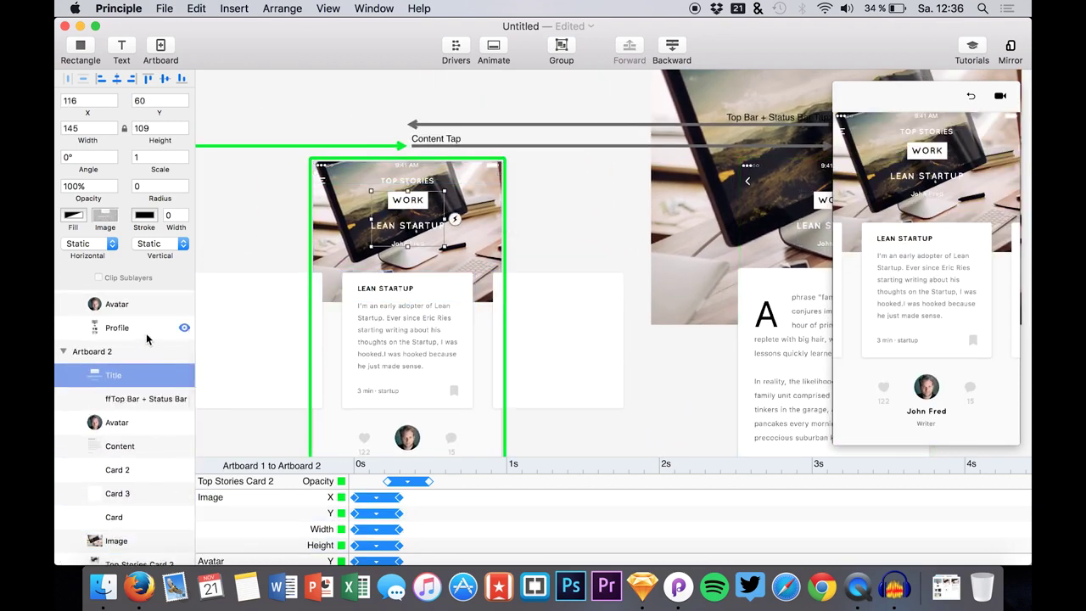
- Move the pasted Title straight up above Artboard 2 to Y -140
key(shift+Up)
key(shift+Up)
key(shift+Up)
key(shift+Up)
key(shift+Up)
key(shift+Up)
key(shift+Up)
key(shift+Up)
key(shift+Up)
key(shift+Up)
key(shift+Up)
key(shift+Up)
key(shift+Up)
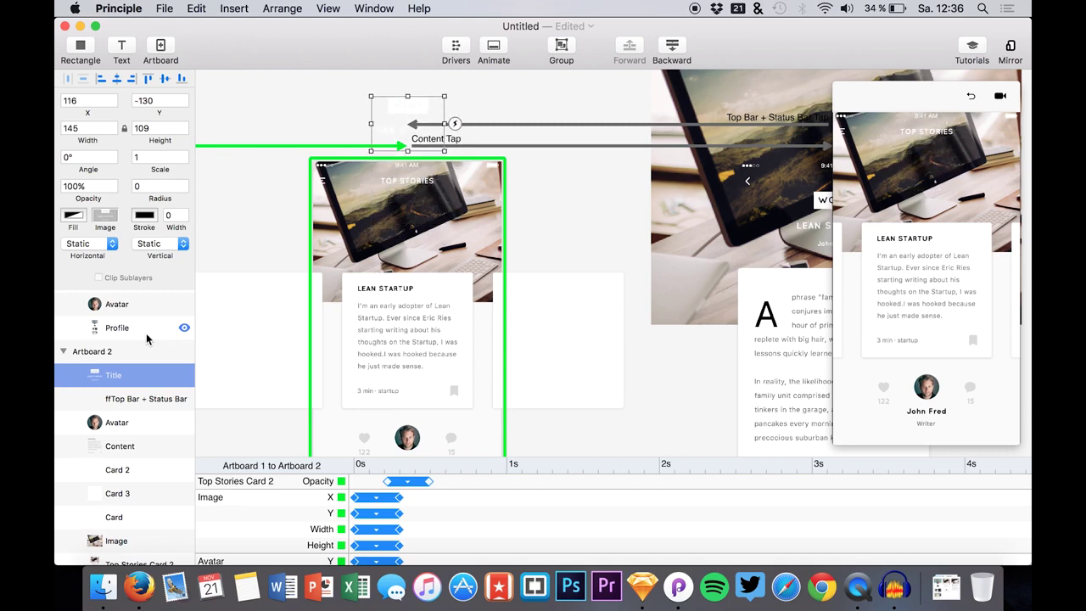
- Set the pasted Title's opacity to 0% in Artboard 2 and preview the transitions to and from the detail screen
click(916, 270)
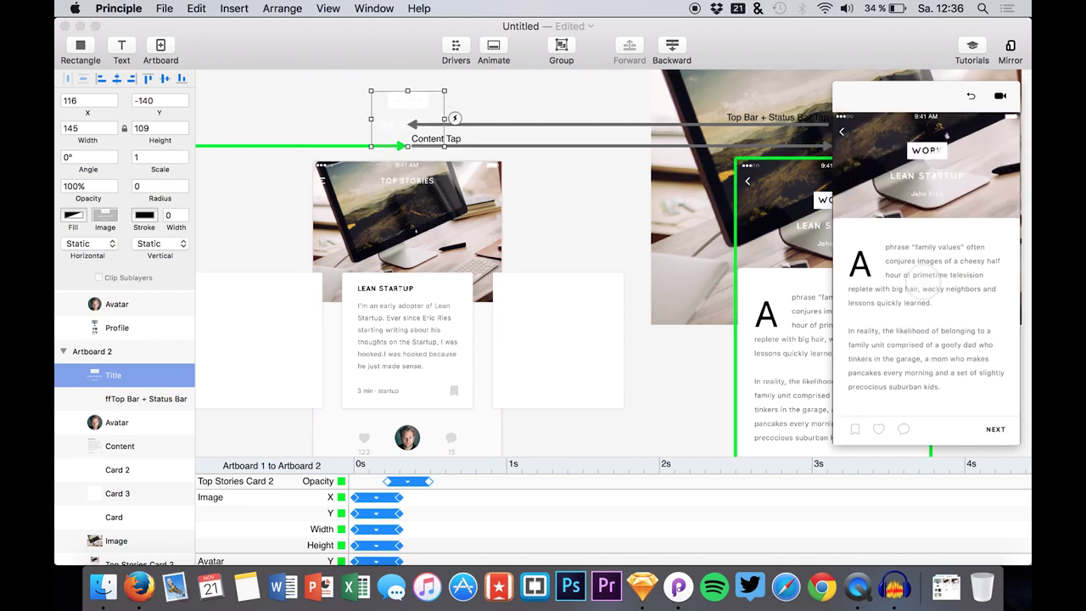
click(842, 131)
click(916, 270)
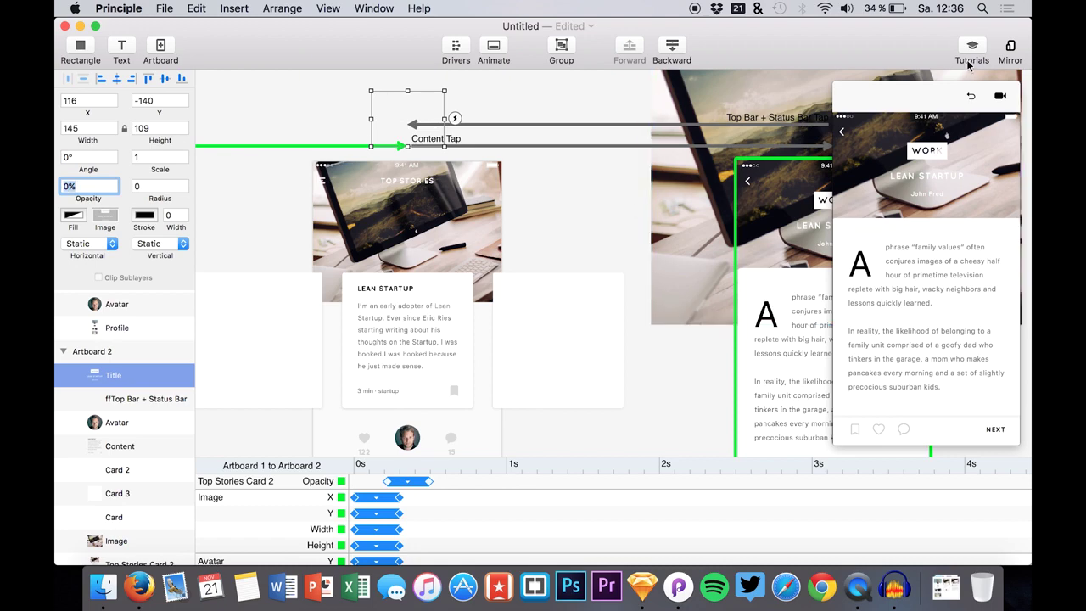
click(925, 182)
click(900, 409)
click(910, 356)
click(916, 116)
- Move the transparent Title in Artboard 2 down to Y -60
click(581, 167)
key(shift+Down)
key(shift+Down)
key(shift+Down)
key(shift+Down)
key(shift+Down)
key(shift+Down)
key(shift+Down)
key(shift+Down)
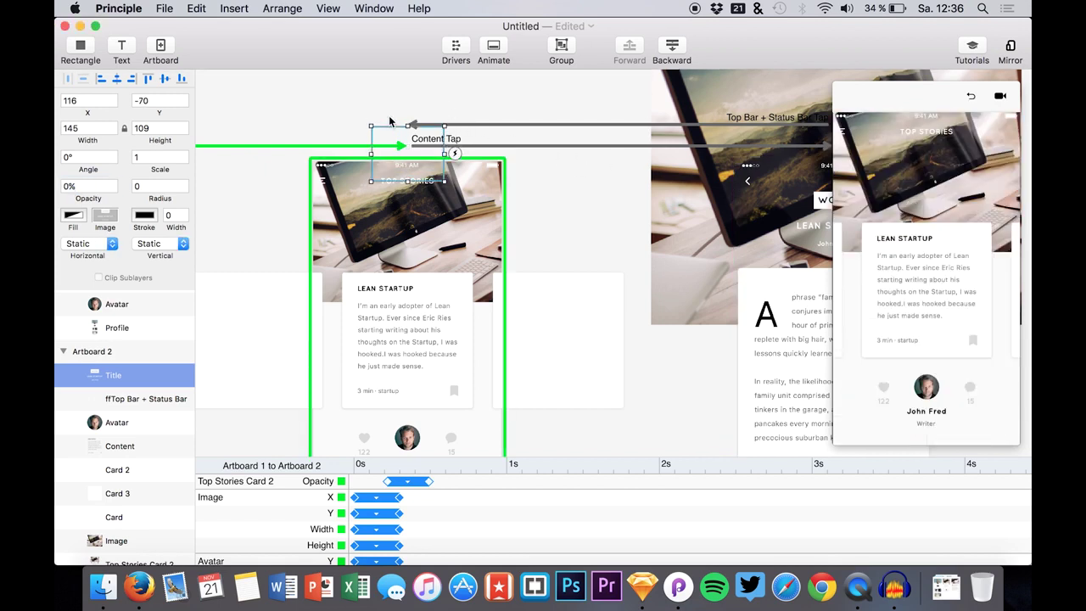
- Replay the preview from the profile to the detail screen to check the title's entrance
click(971, 99)
click(901, 398)
click(905, 335)
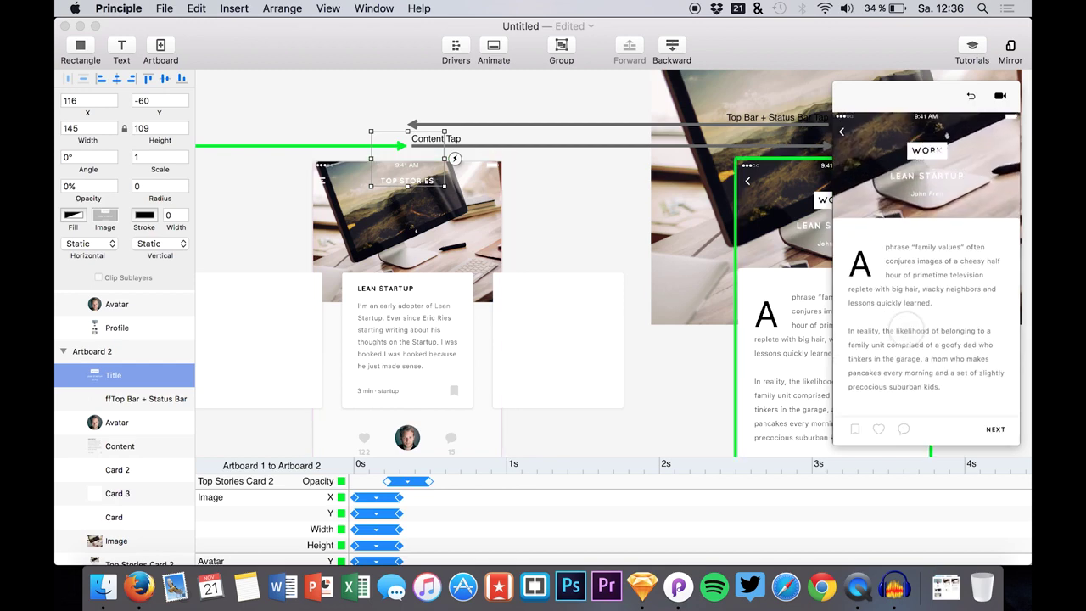
- Nudge the Title in Artboard 3 up to Y 54
scroll(759, 169, right, 10)
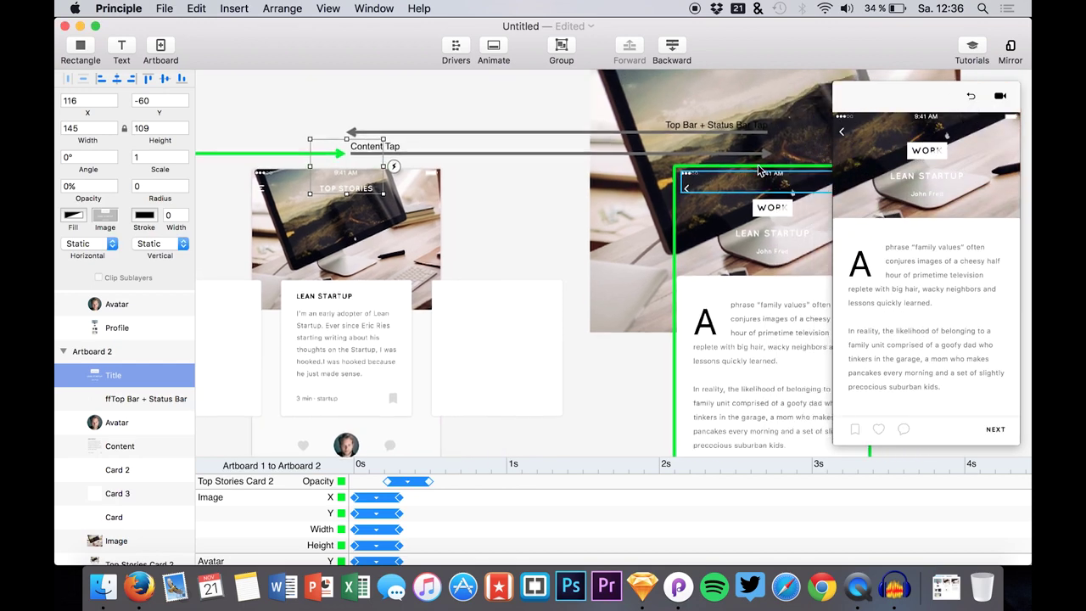
click(659, 244)
key(Up)
key(Up)
key(Up)
- Nudge the large header Image in Artboard 3 to X -166, Y -234
click(497, 247)
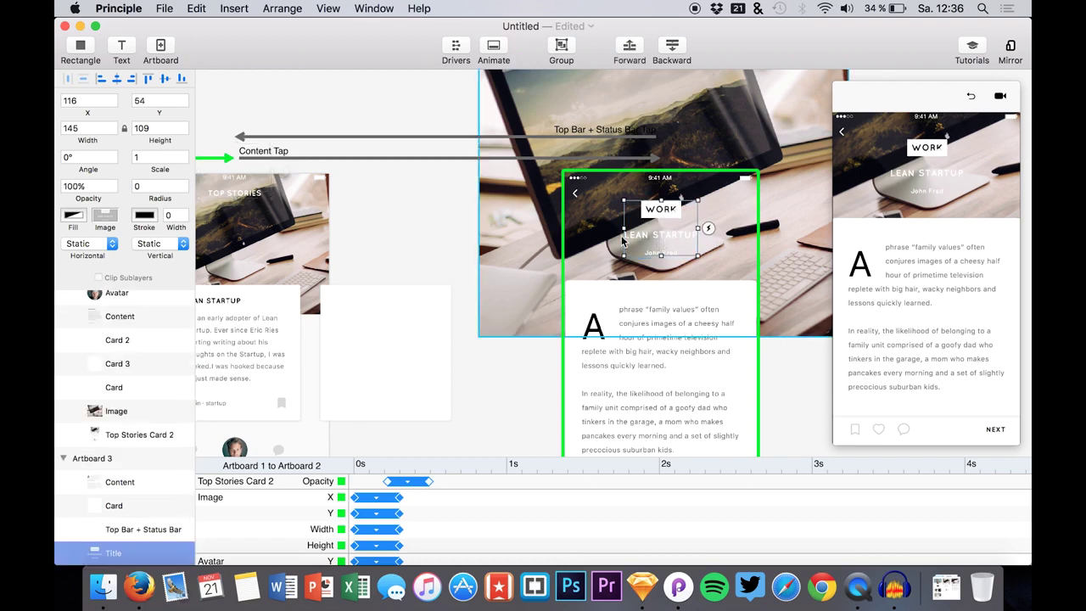
key(Right)
key(Right)
key(Right)
key(Up)
key(Up)
key(Up)
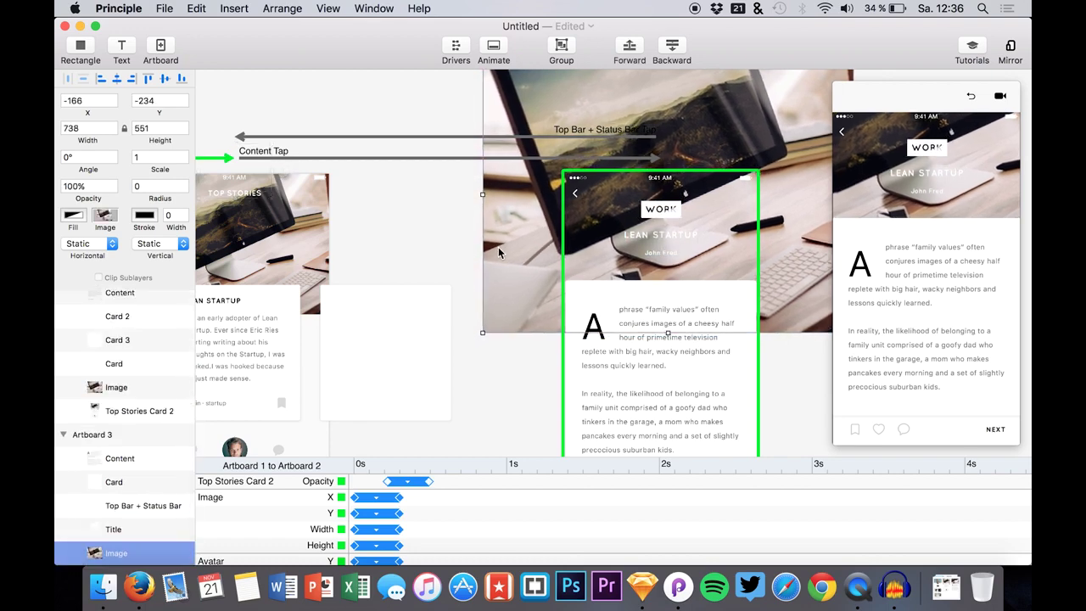
- Preview the detail and Top Stories screens back and forth, checking the title and header image transitions
click(971, 89)
click(840, 132)
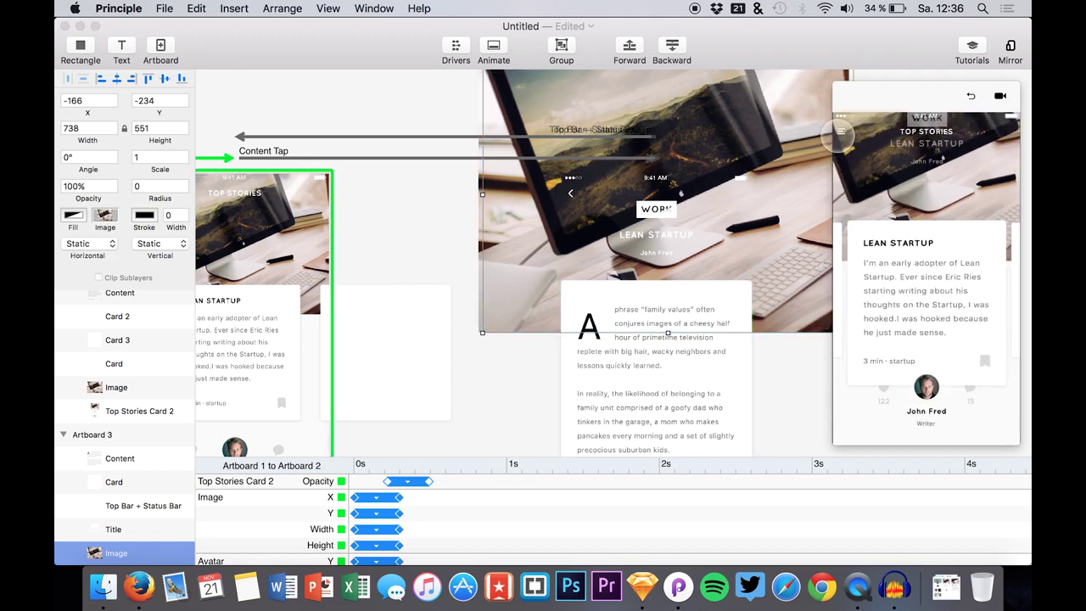
click(895, 260)
click(843, 132)
click(883, 270)
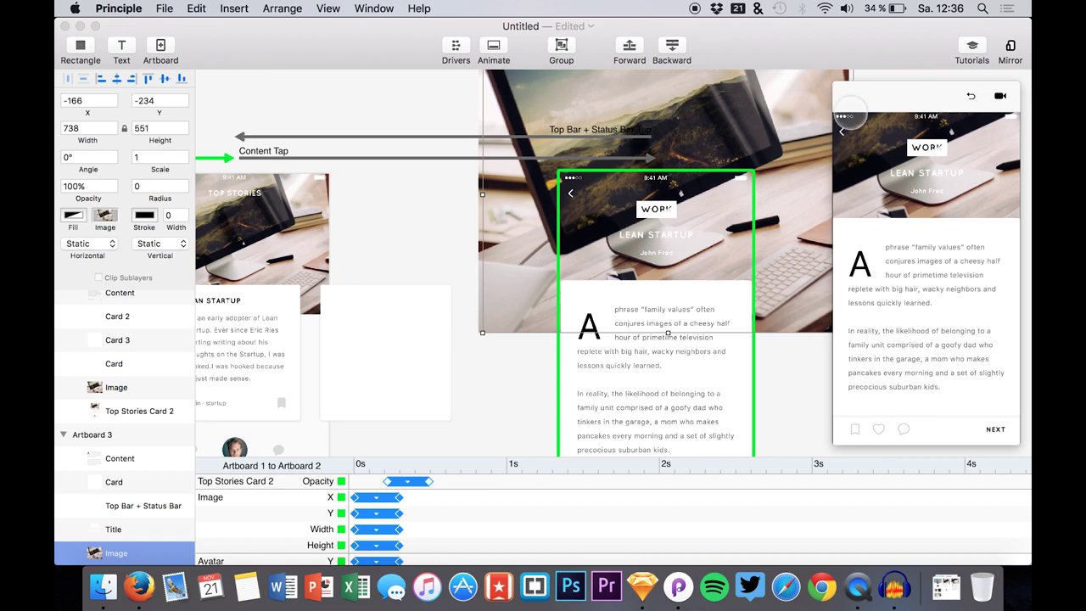
click(844, 129)
click(894, 263)
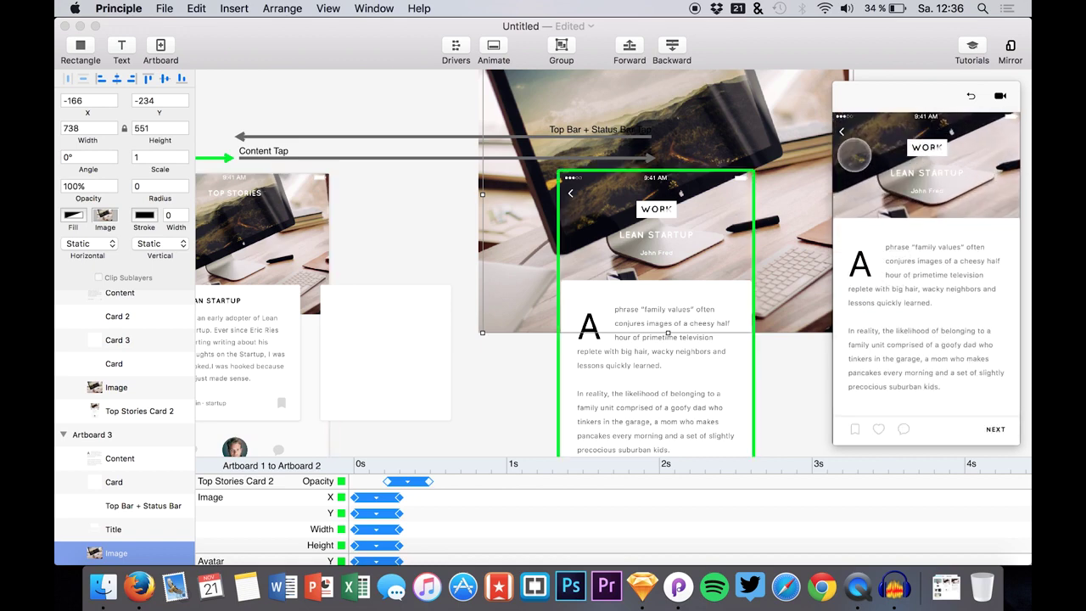
click(844, 130)
click(895, 268)
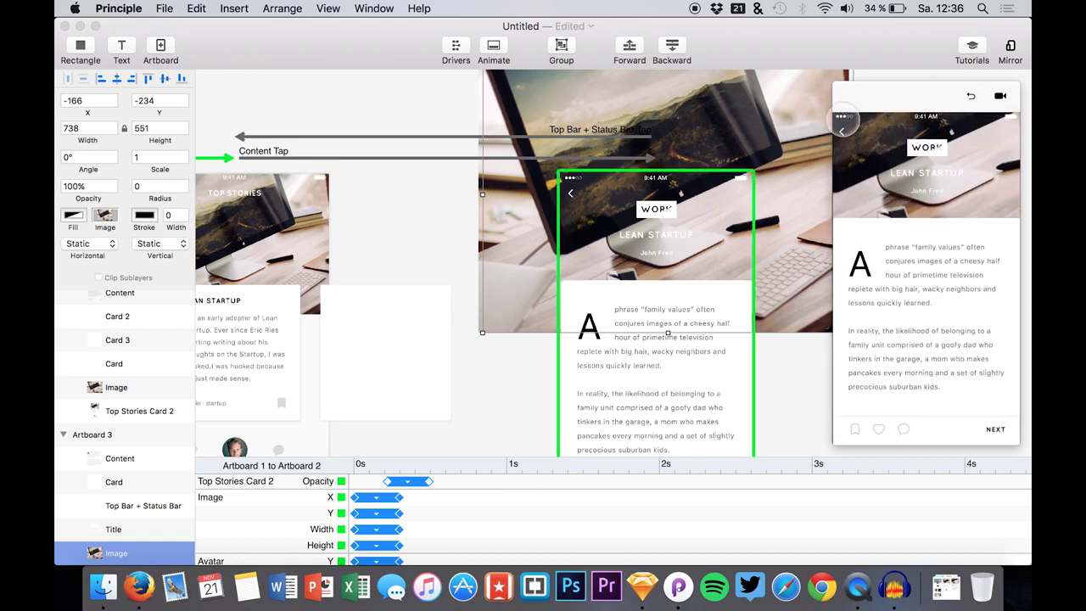
click(840, 129)
click(897, 264)
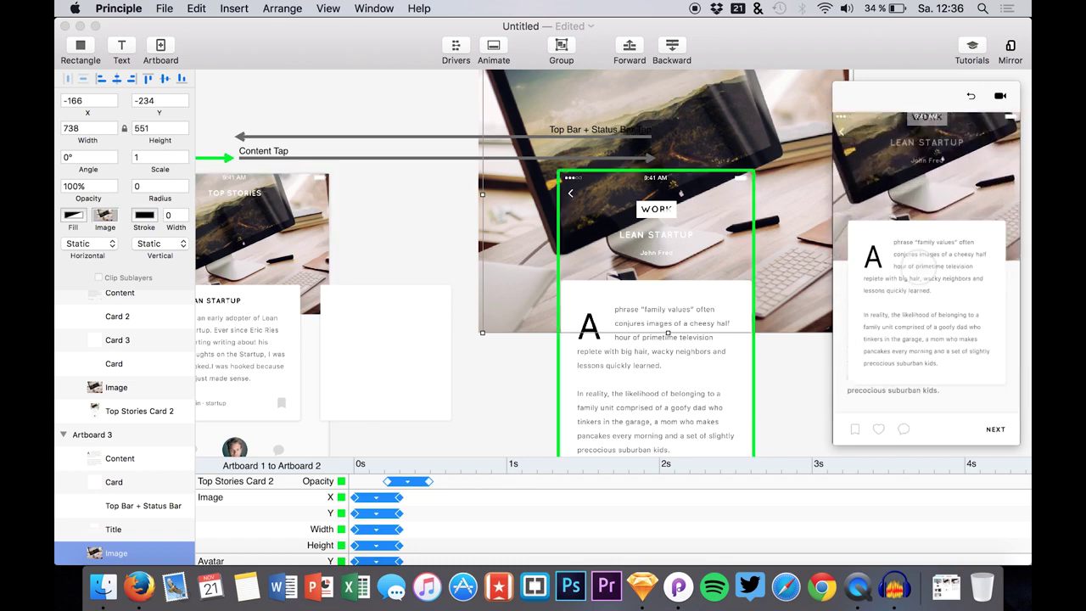
click(841, 130)
click(897, 266)
click(841, 130)
click(874, 193)
click(851, 129)
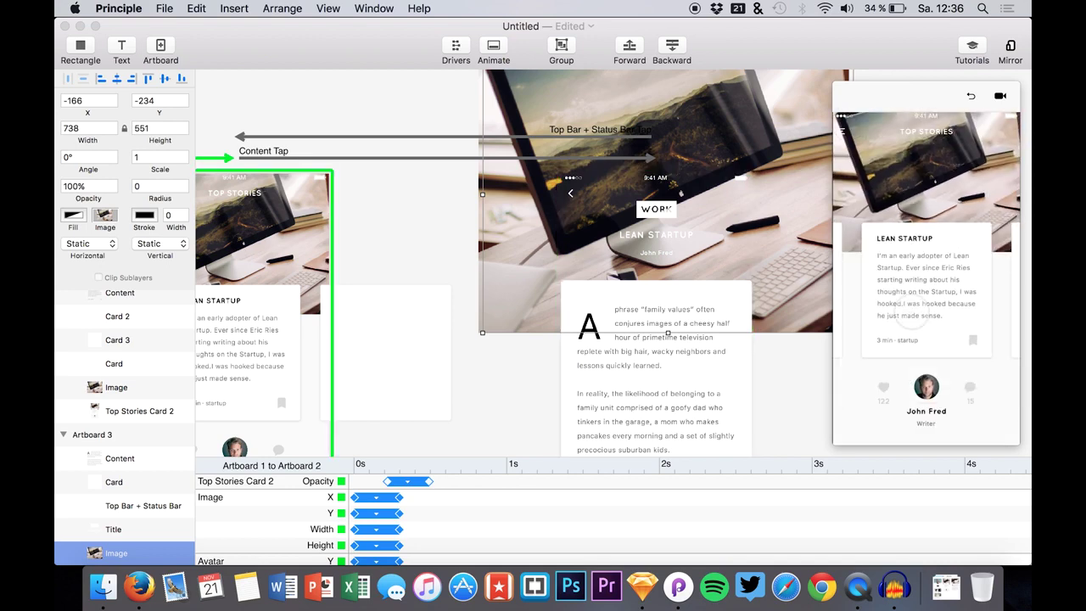
- Link the ffTop Bar + Status Bar layer in Artboard 2 to the profile artboard with a Tap event
click(736, 150)
scroll(518, 185, left, 10)
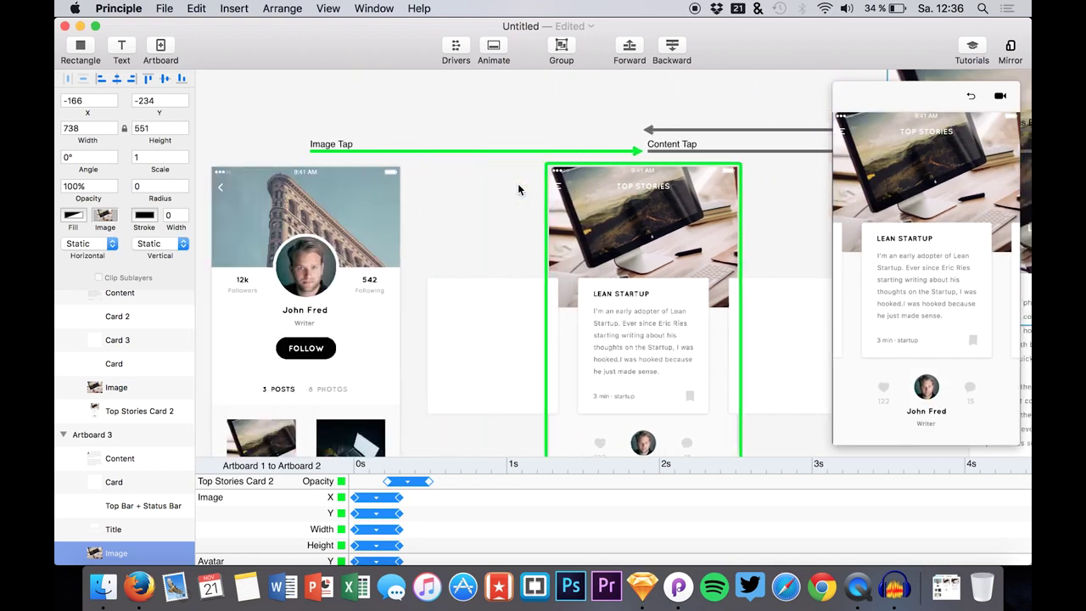
click(556, 190)
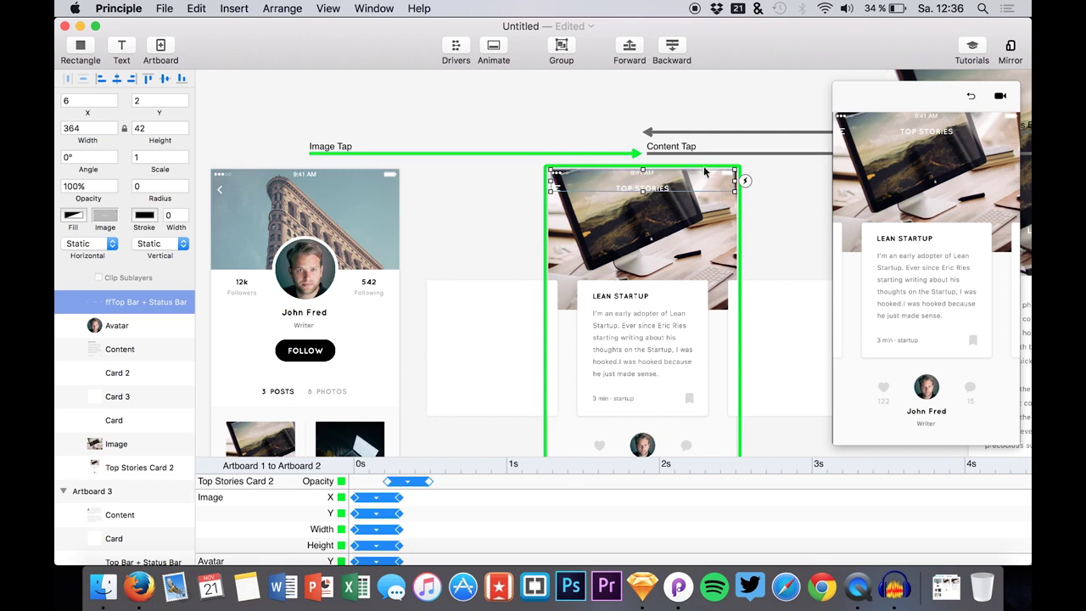
click(743, 184)
drag(762, 108, 324, 230)
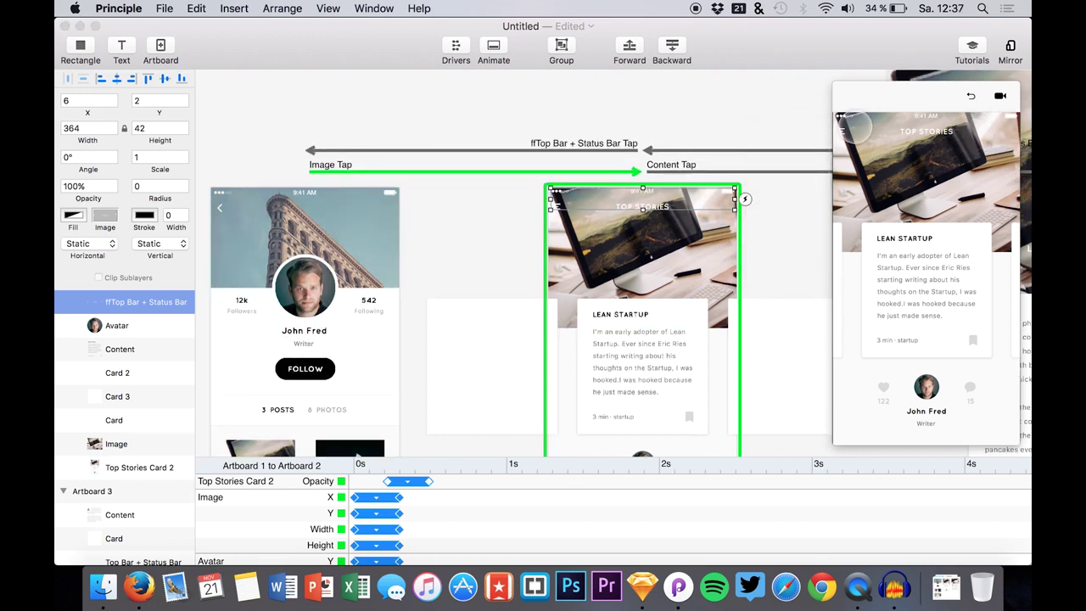
- Preview the new return to the profile, the path forward to the detail screen, and the way back to Top Stories
click(843, 129)
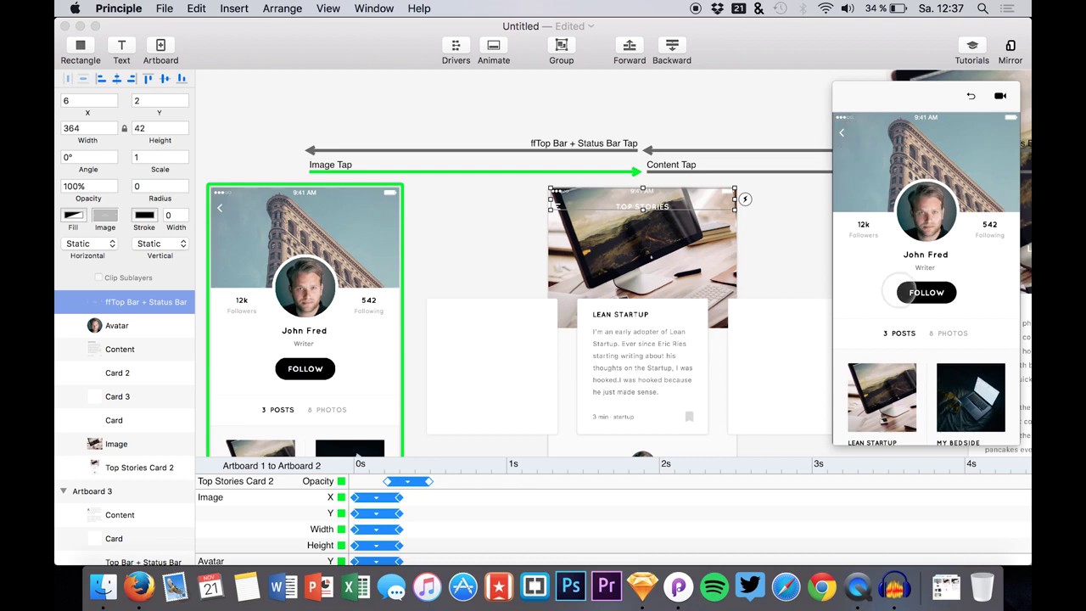
click(882, 370)
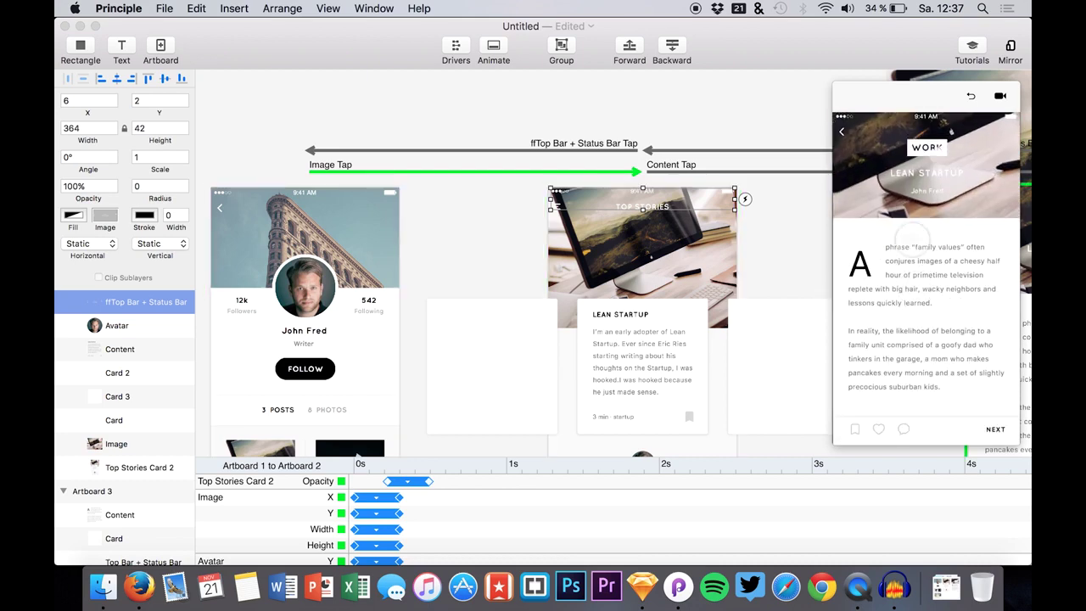
click(844, 130)
- Enlarge the preview window over the middle of the canvas and restart the preview at the profile screen
drag(882, 95, 438, 95)
drag(893, 107, 363, 42)
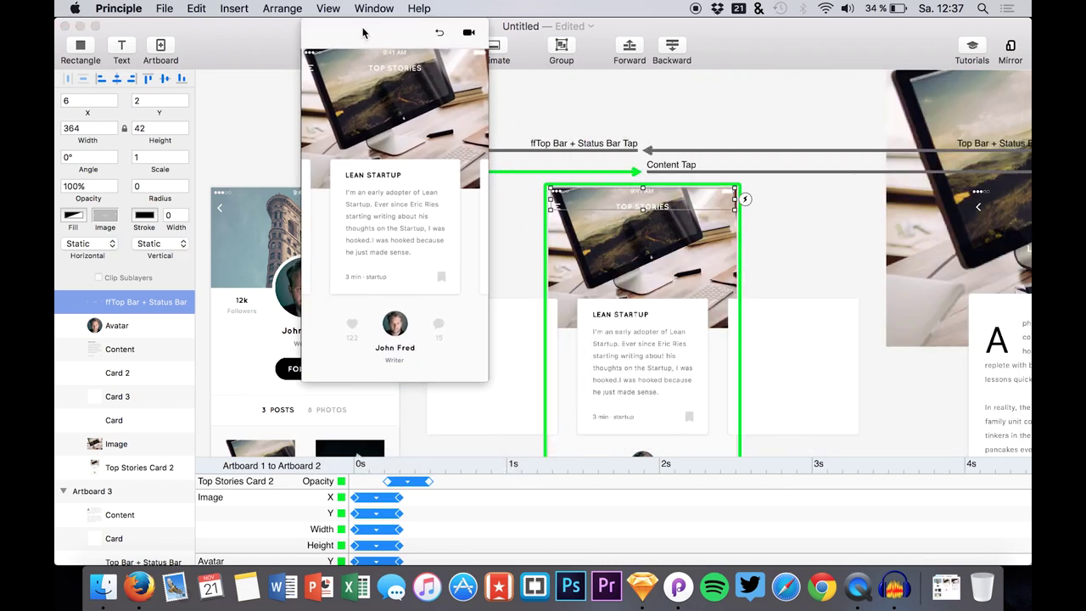
drag(487, 396, 568, 547)
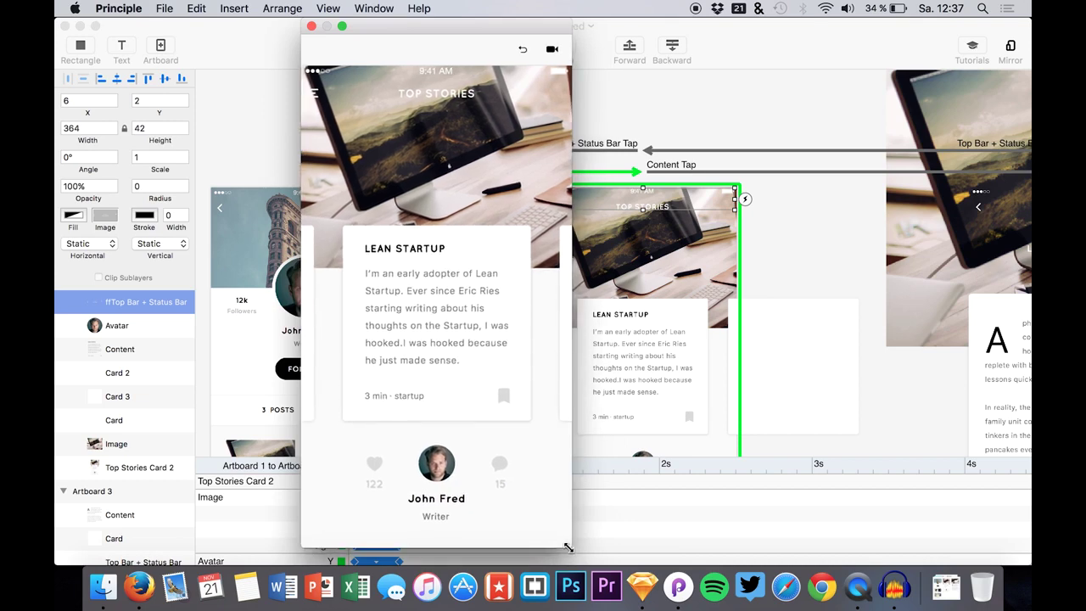
drag(453, 29, 556, 18)
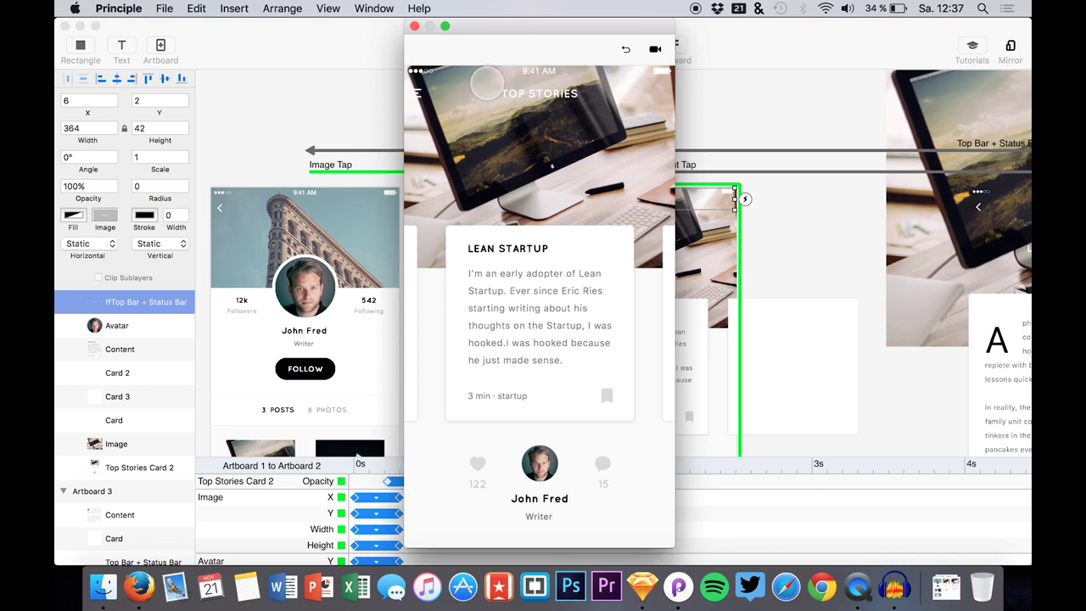
click(625, 50)
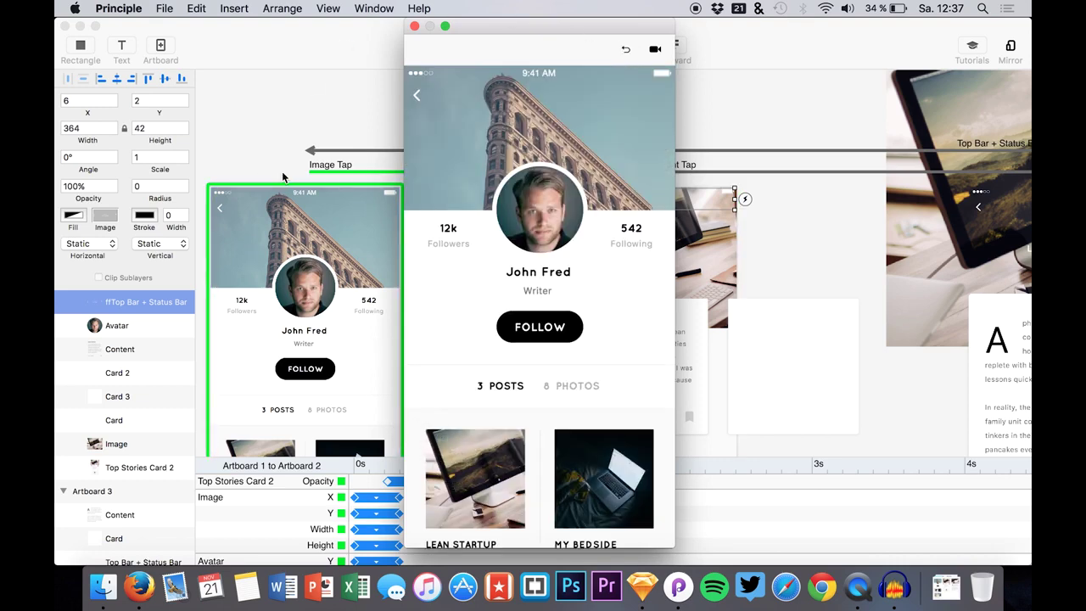
- Bring the document window back in front of the preview and select the Profile layer on the first artboard
click(266, 137)
scroll(265, 137, down, 5)
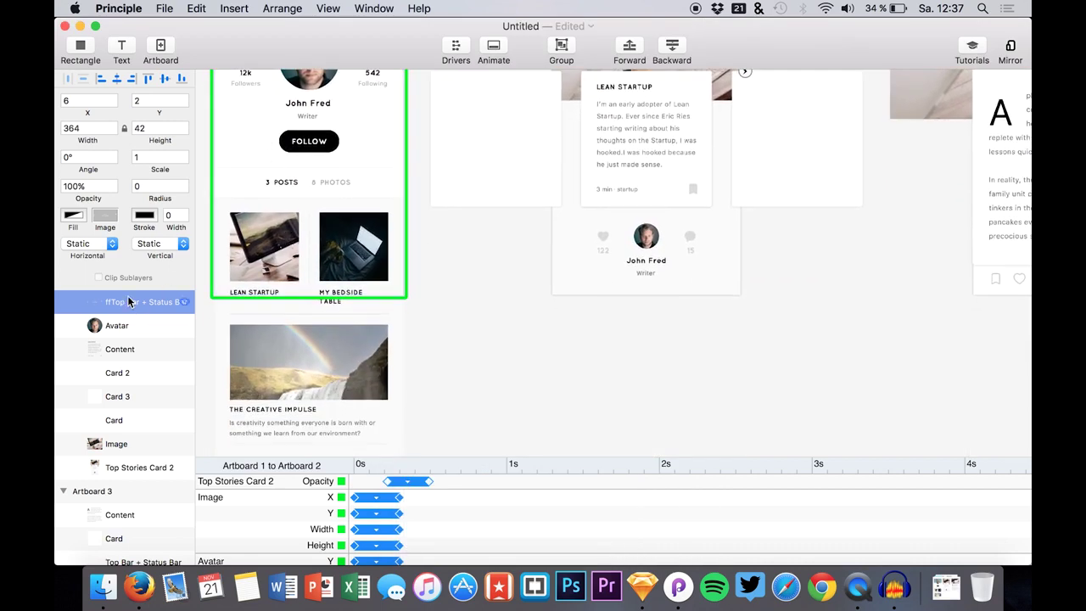
scroll(309, 294, up, 2)
scroll(309, 295, left, 2)
click(324, 329)
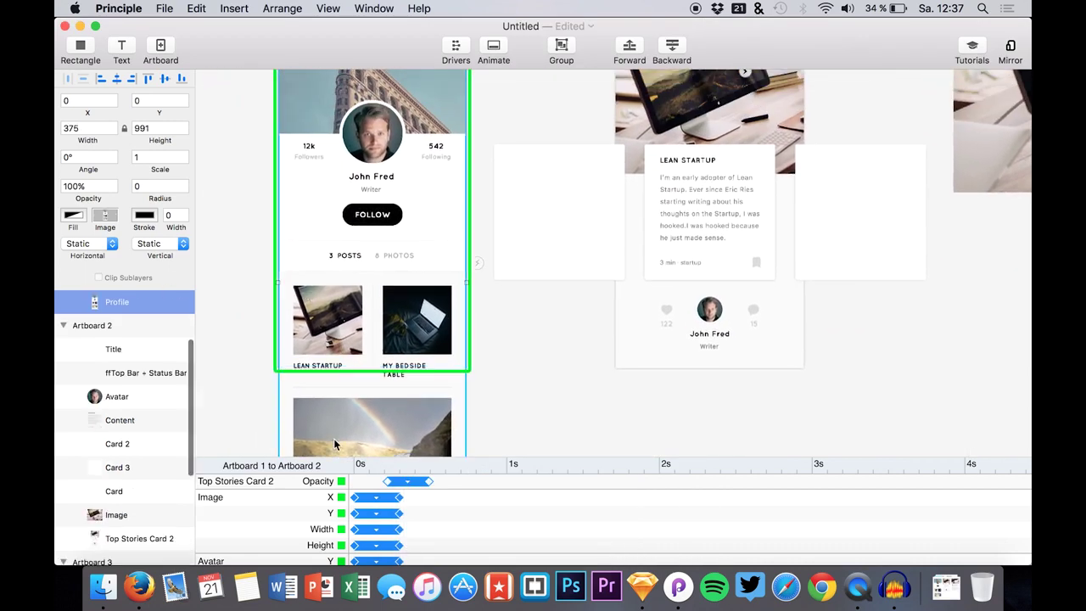
- Collapse the layers of Artboard 2 and Artboard 3, and select the Top Stories Card 2 layer in Artboard 1
scroll(107, 355, up, 3)
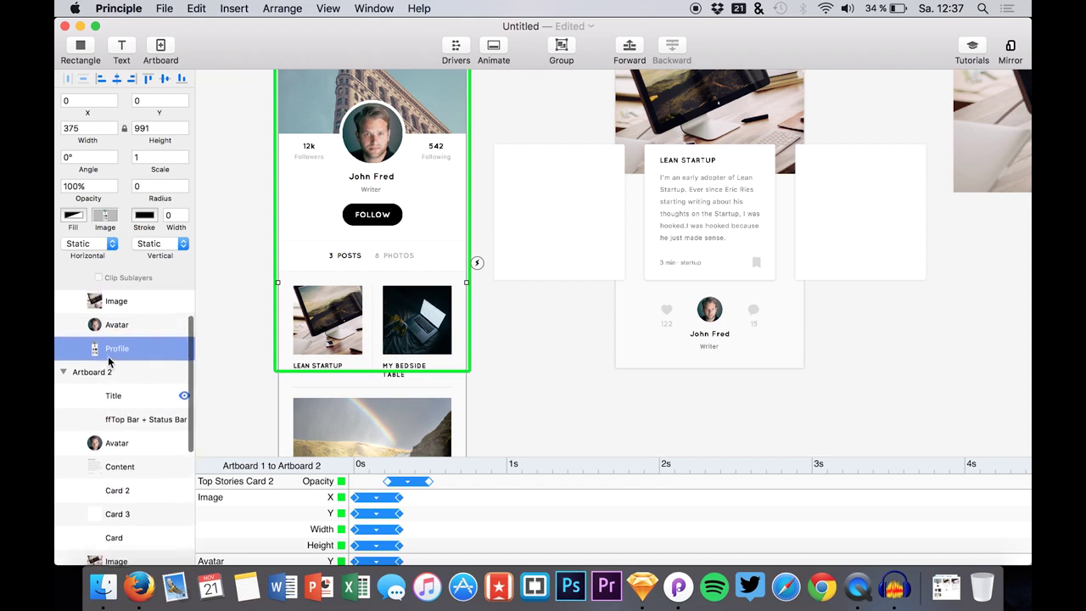
click(57, 380)
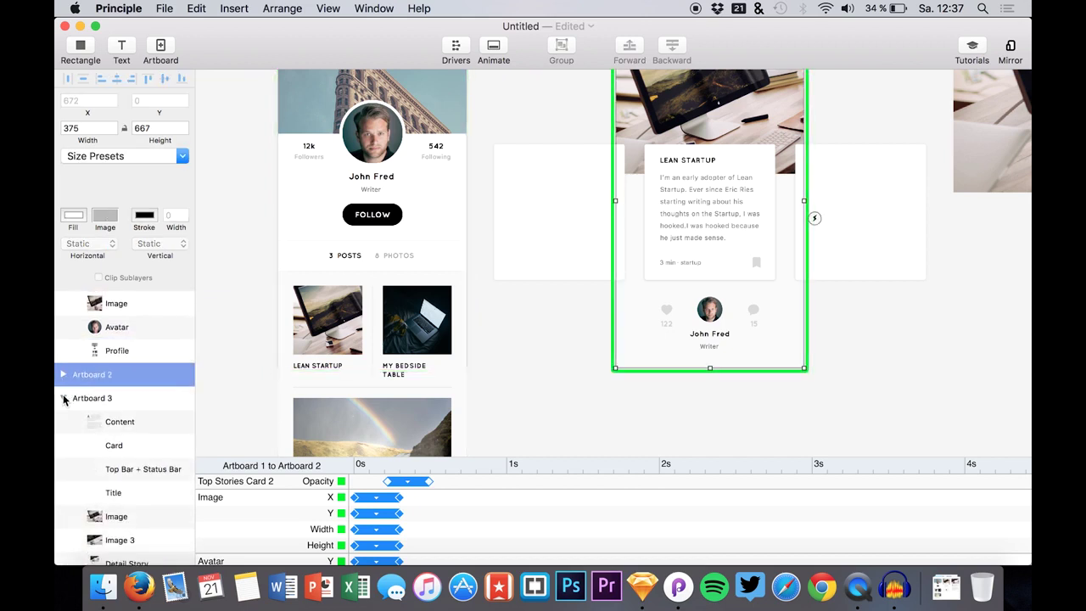
click(62, 376)
click(91, 302)
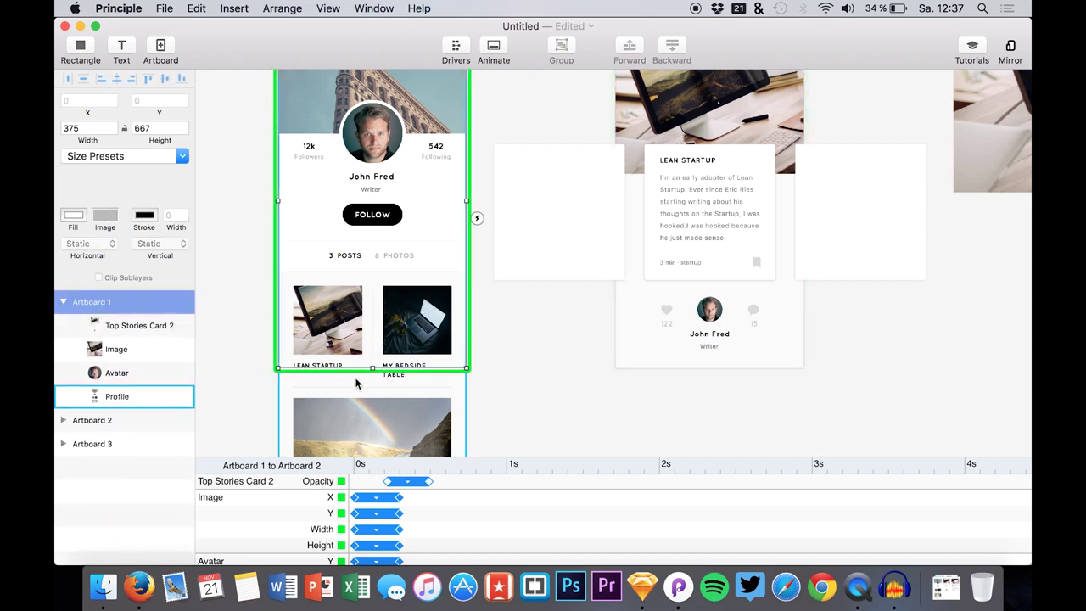
click(123, 325)
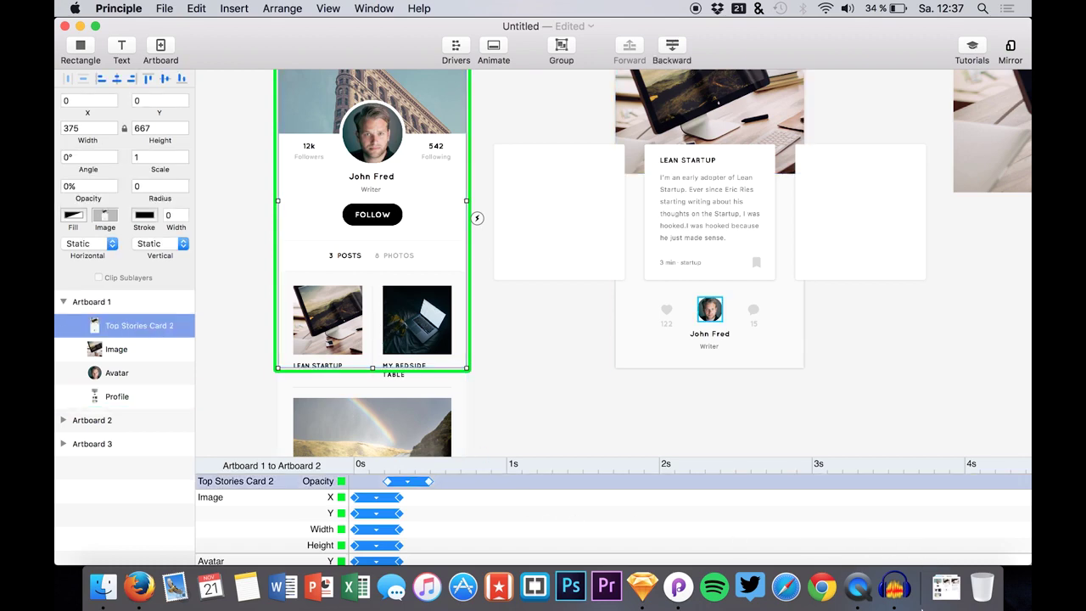
- Bring the preview window forward and preview the path from the profile through Top Stories to the detail screen and back
key(ctrl+Up)
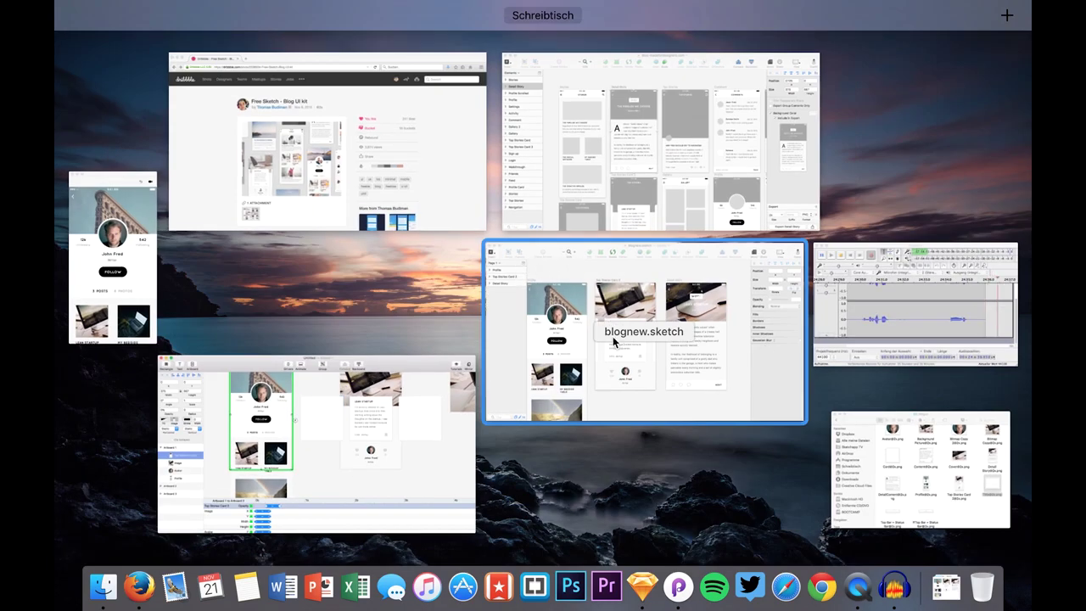
click(127, 242)
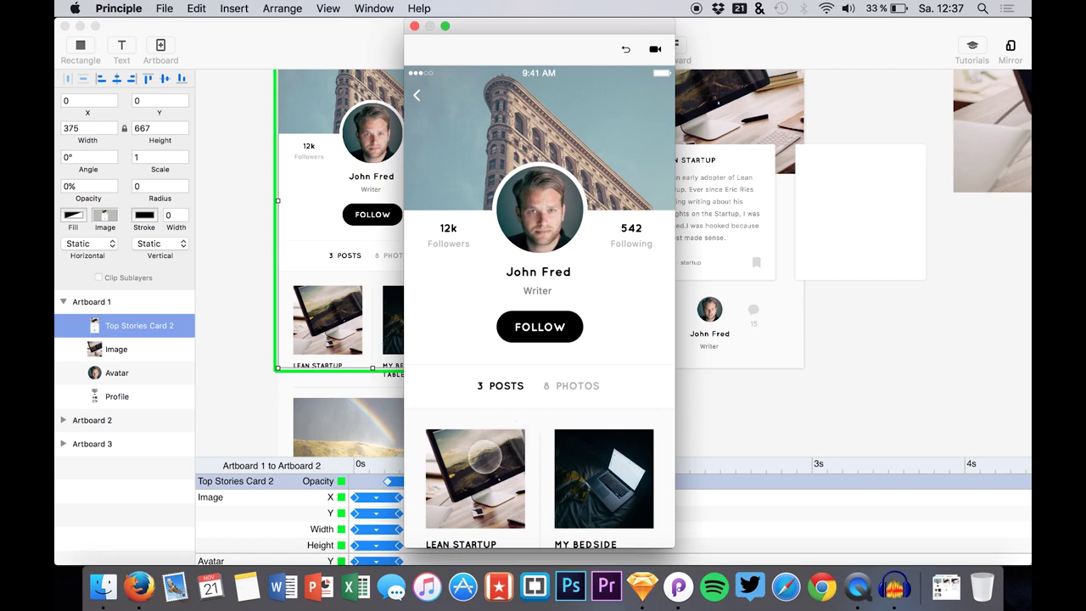
click(484, 469)
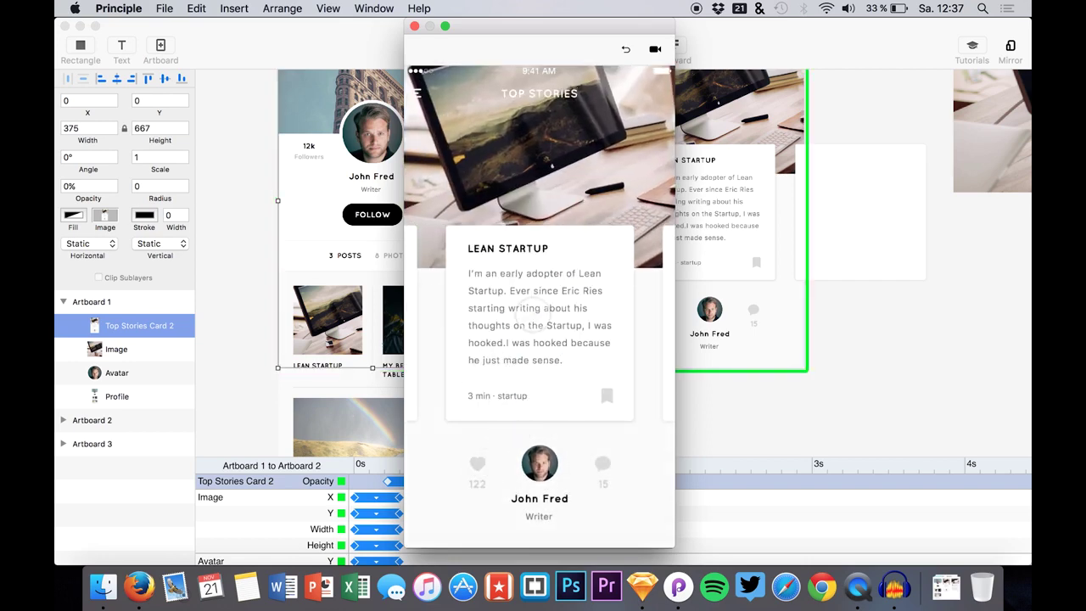
click(533, 309)
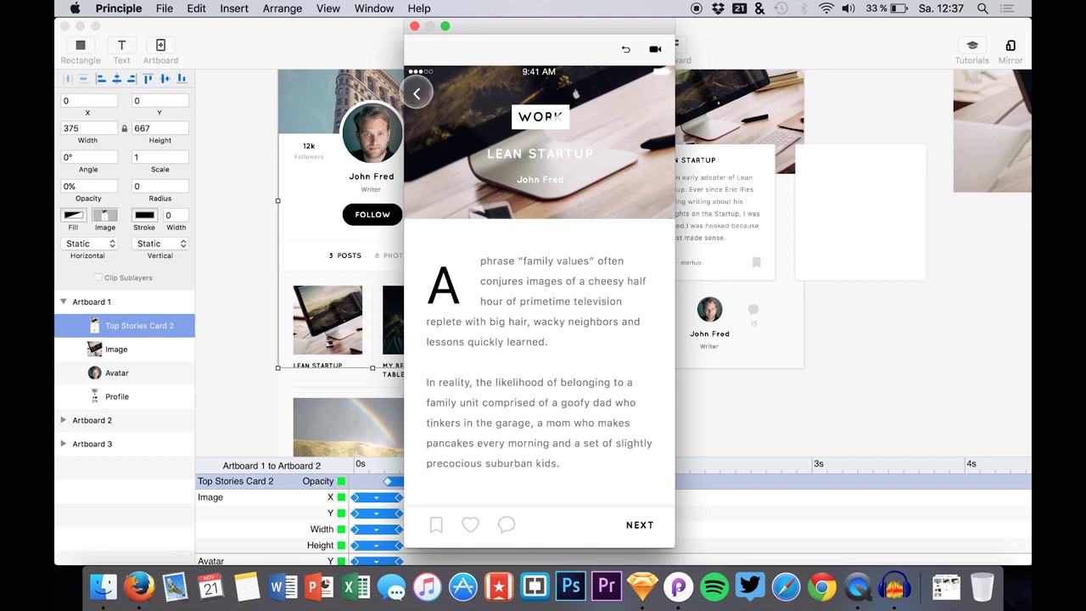
click(416, 93)
click(515, 282)
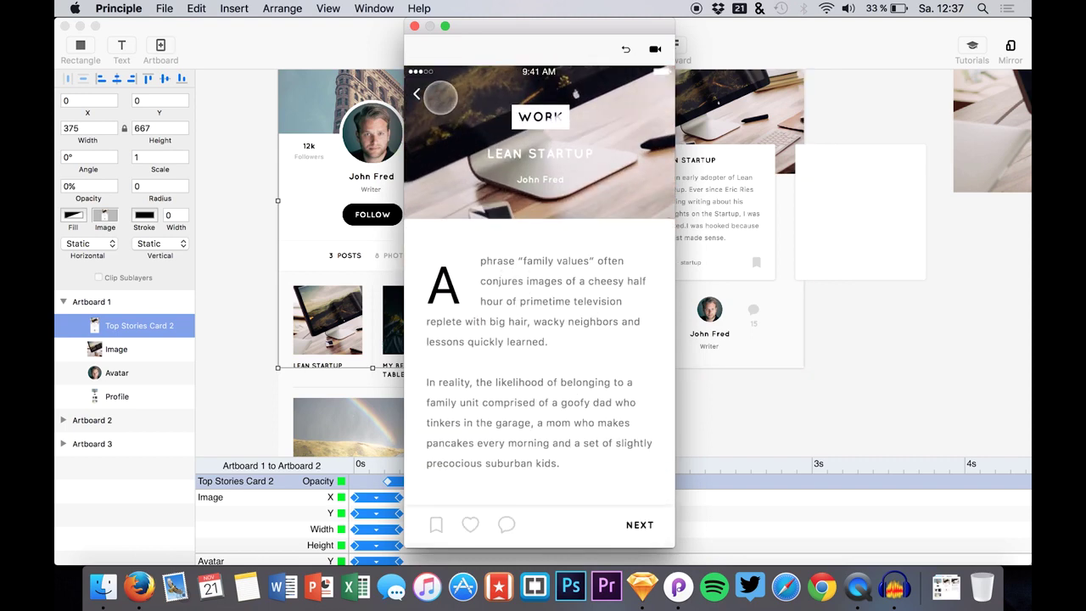
click(417, 94)
click(416, 93)
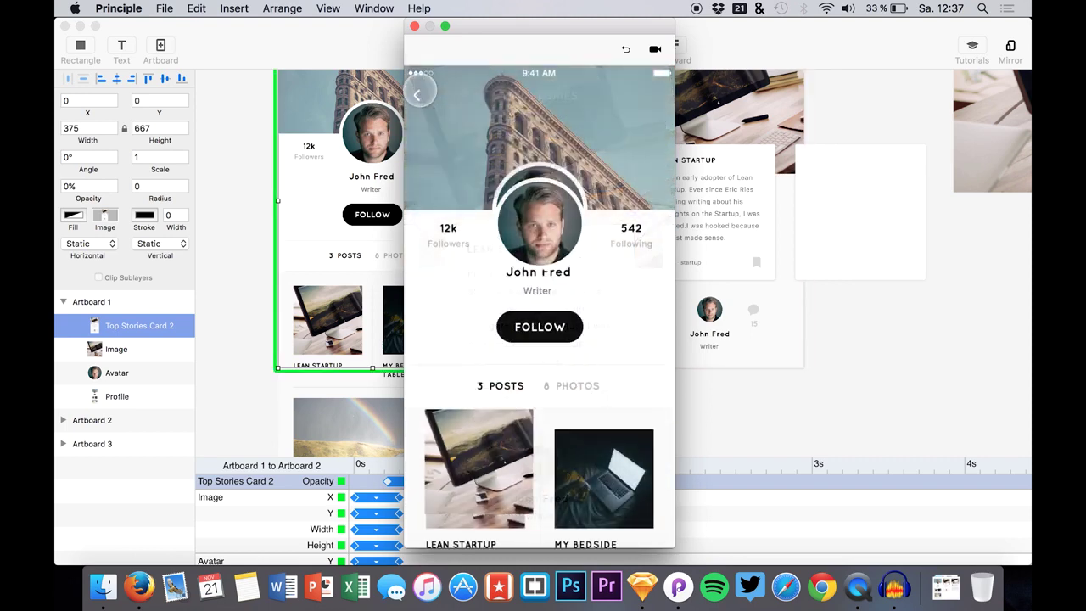
- Preview the path from the profile to the detail screen again, and replay the transitions between detail and Top Stories several times
click(475, 475)
click(524, 335)
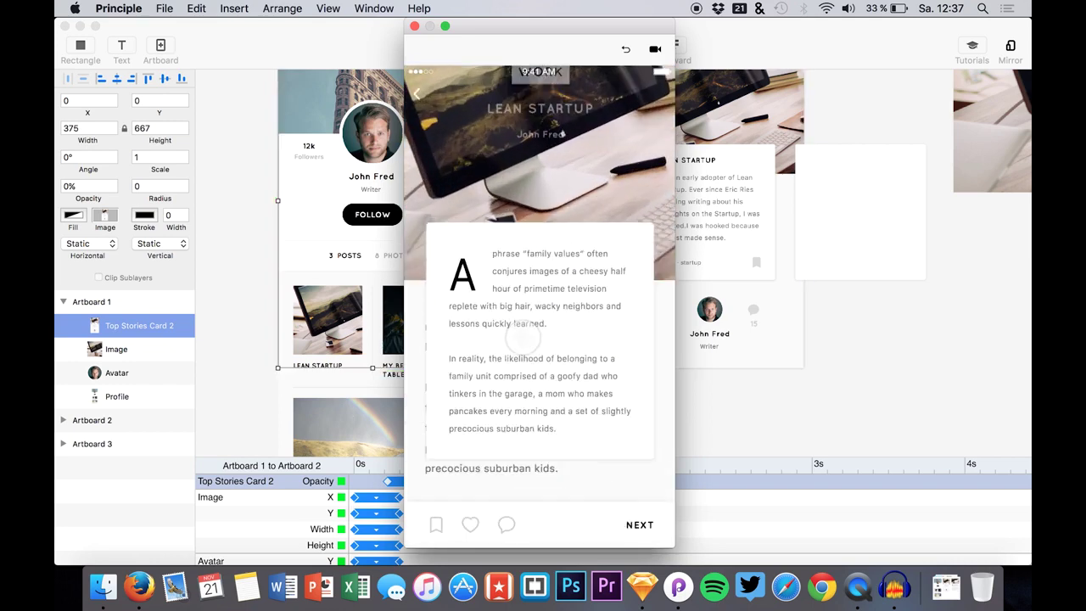
click(417, 93)
click(504, 298)
click(417, 93)
click(509, 303)
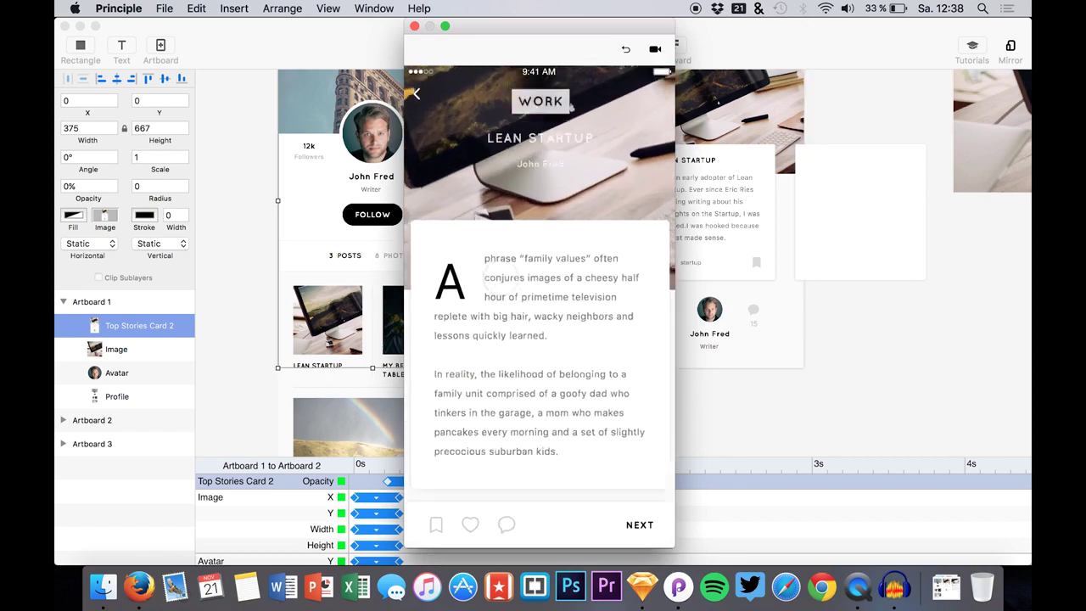
click(418, 95)
click(458, 183)
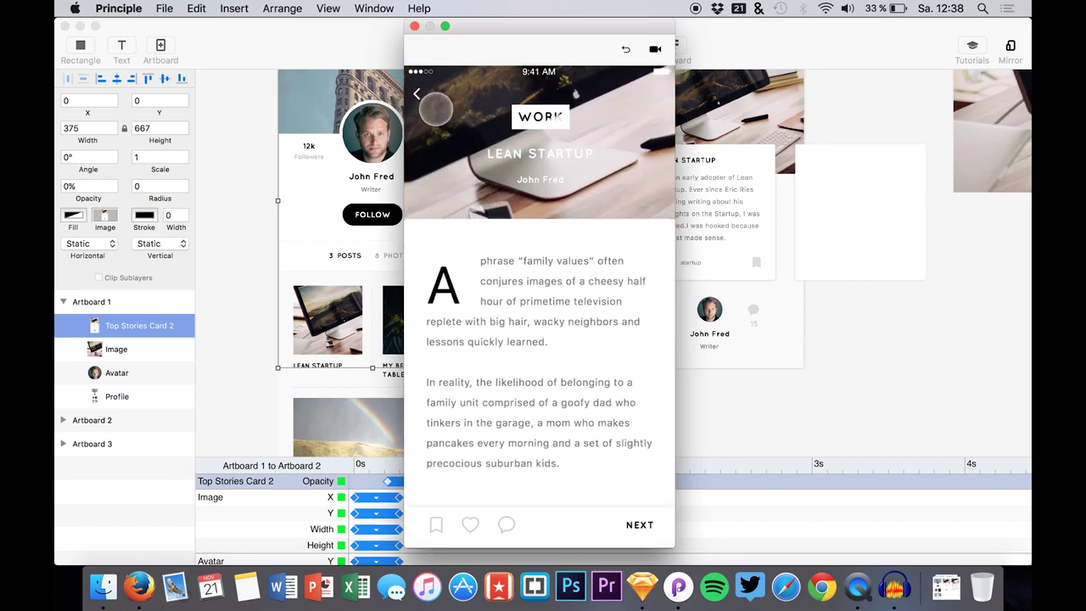
click(416, 95)
click(487, 251)
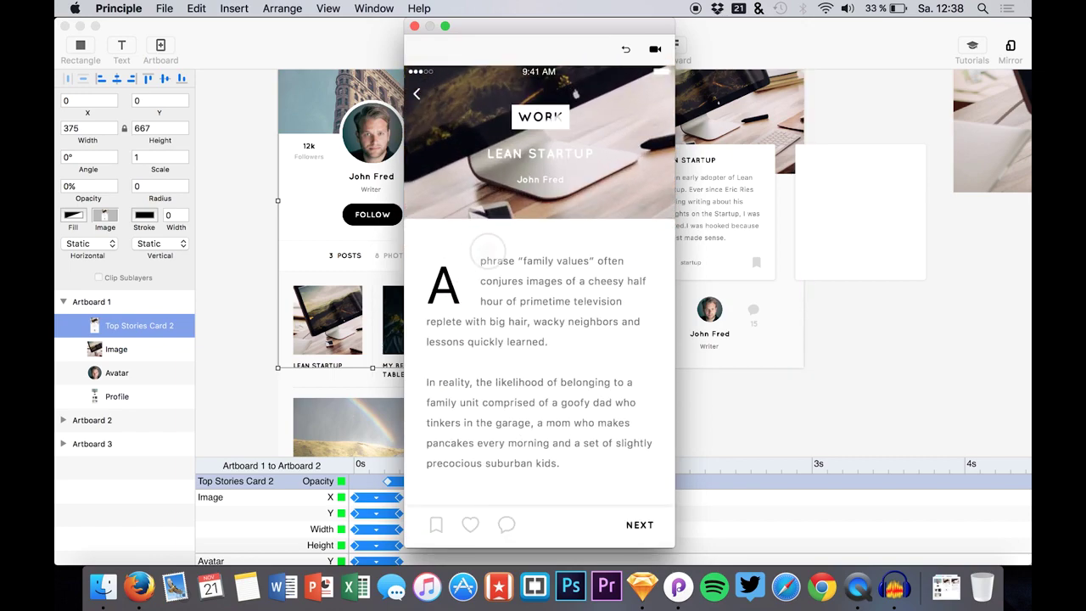
click(419, 90)
click(485, 285)
click(416, 93)
click(556, 308)
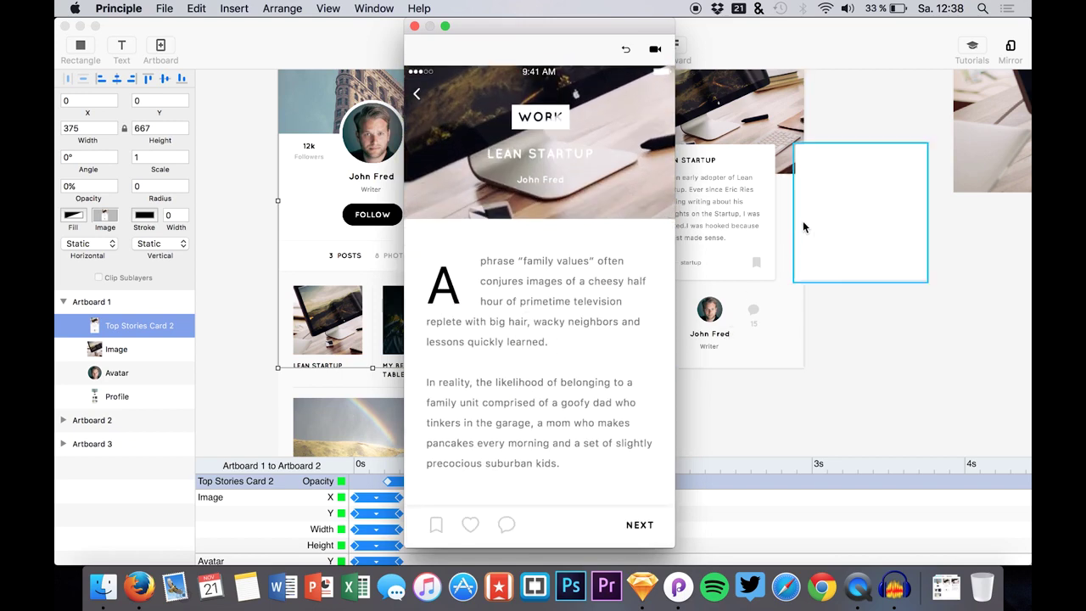